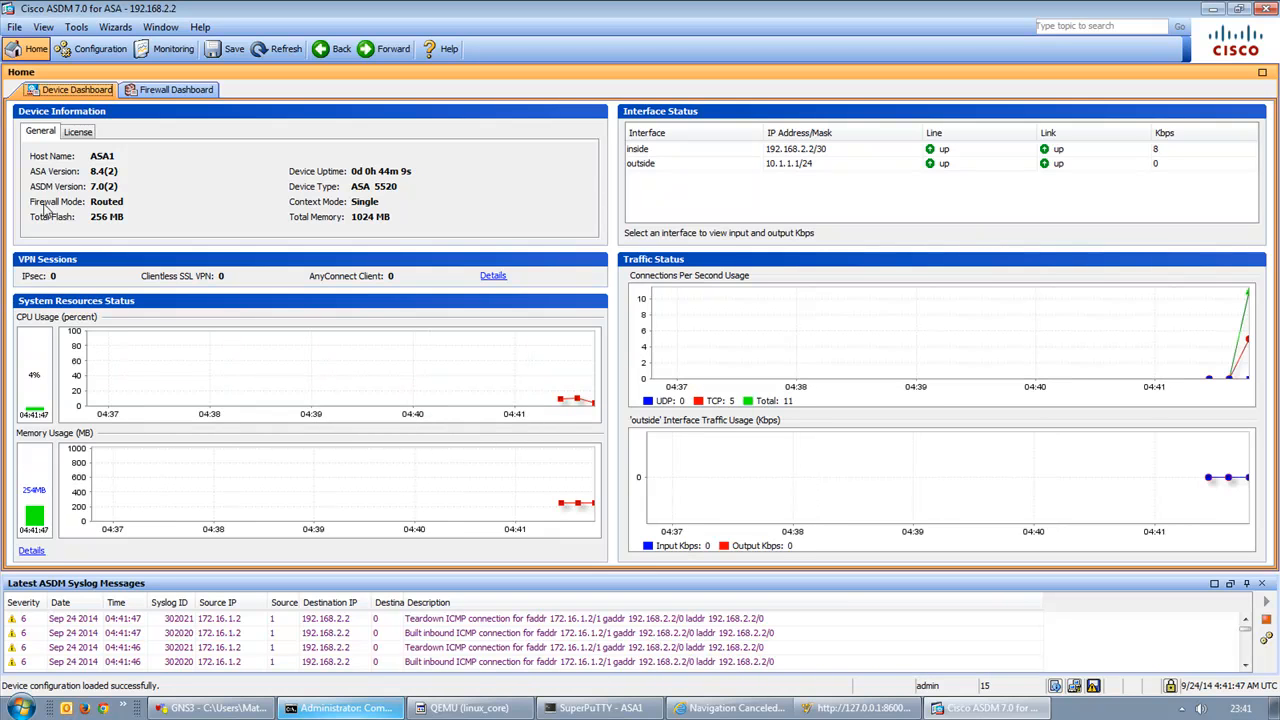
# View the ASA's license information in the device information, and return to its general details
pyautogui.click(77, 138)
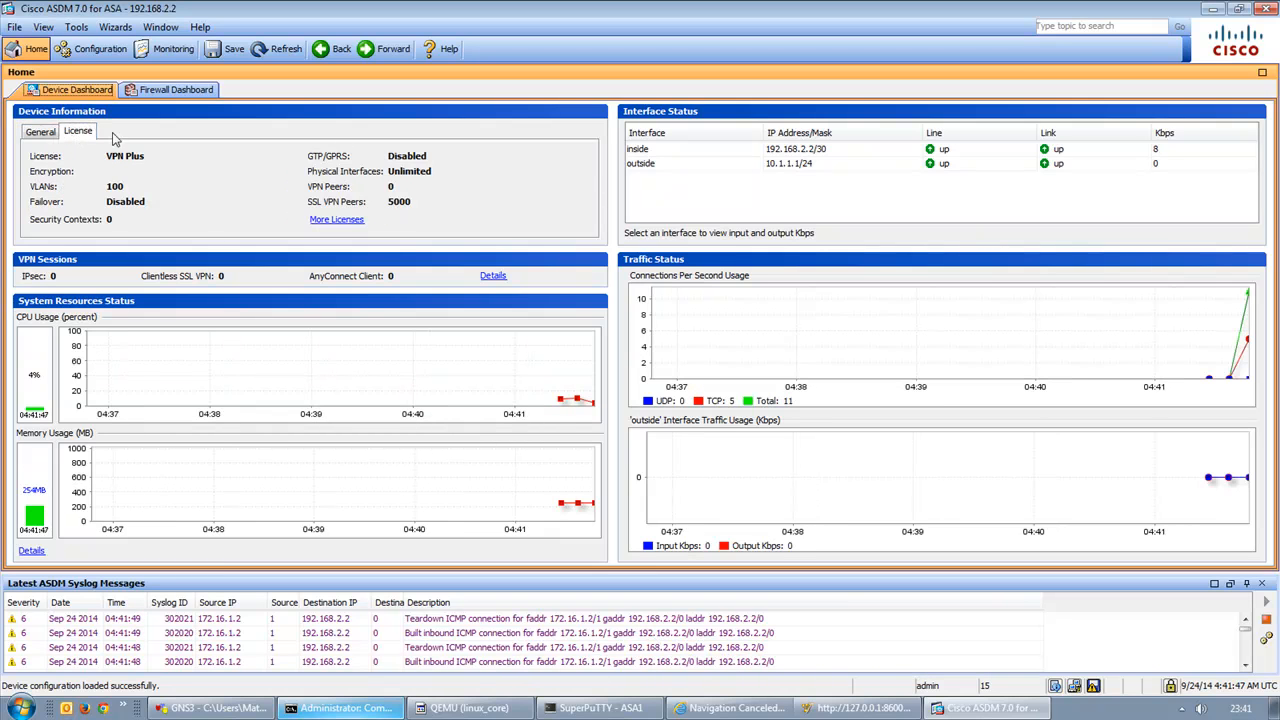
pyautogui.click(41, 133)
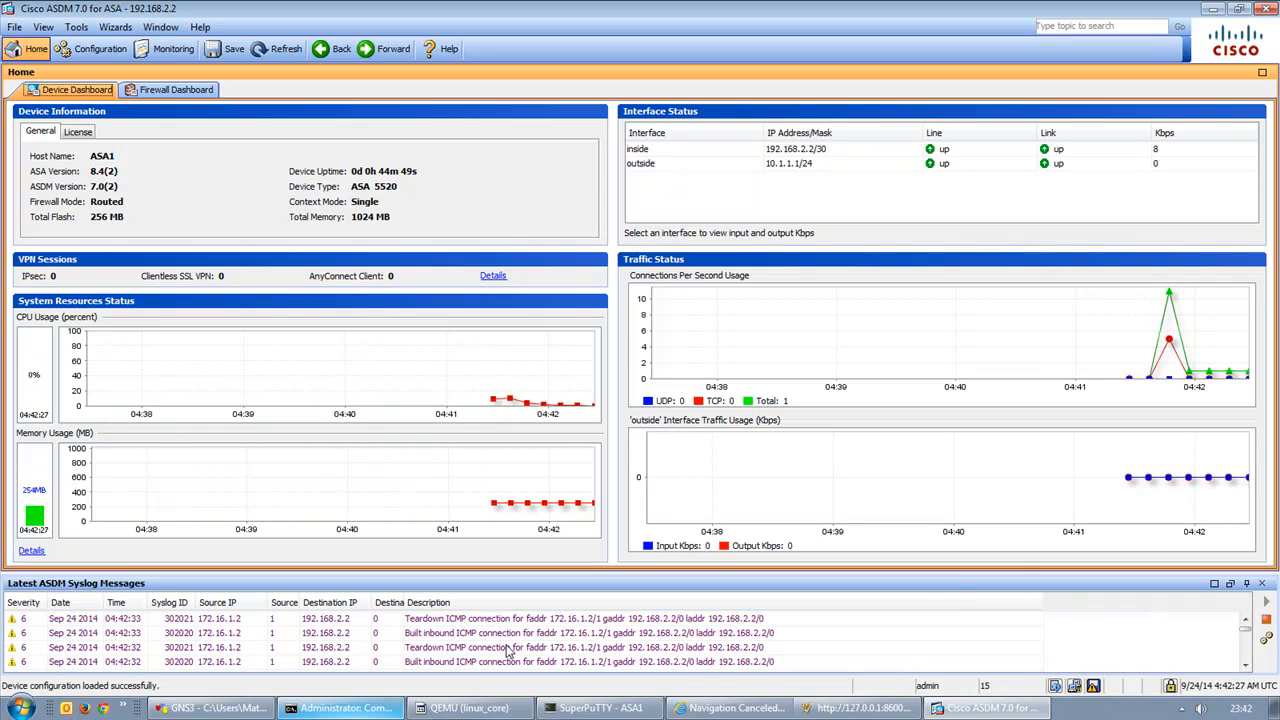
# Pause the live syslog message display, inspect the newest ICMP connection entry, and resume the display
pyautogui.click(1266, 621)
pyautogui.click(478, 621)
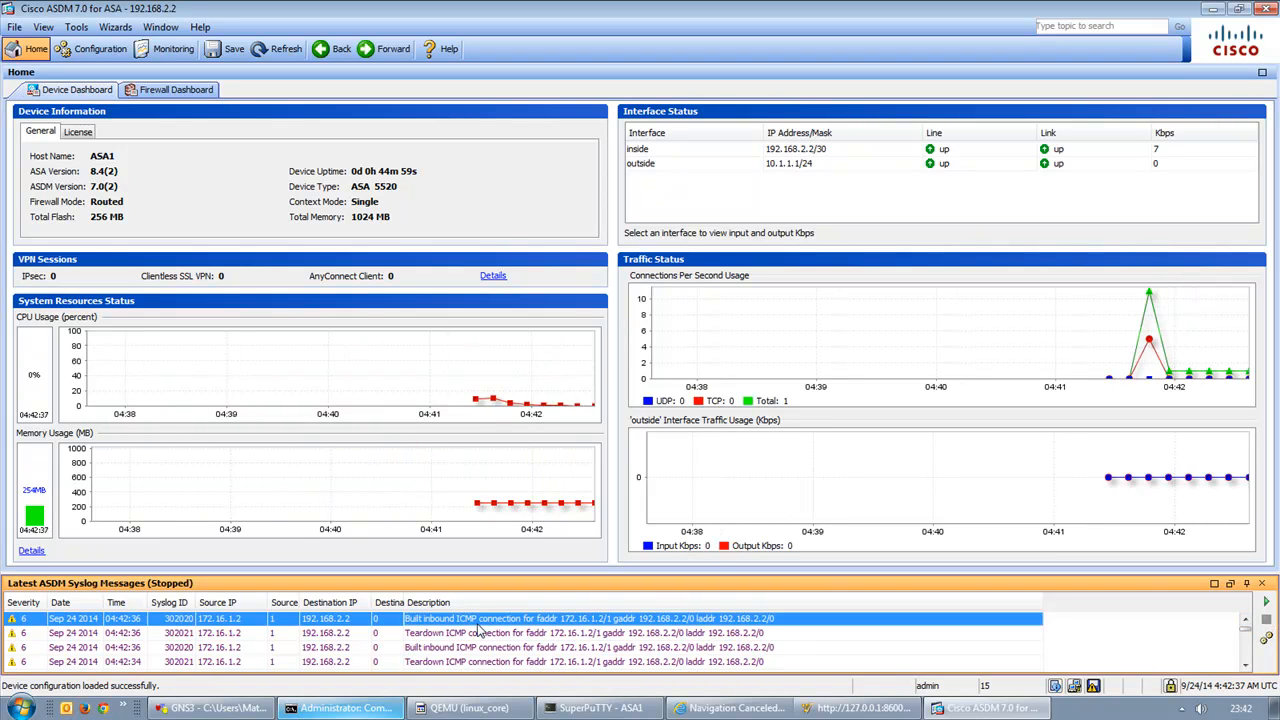
pyautogui.moveTo(537, 624)
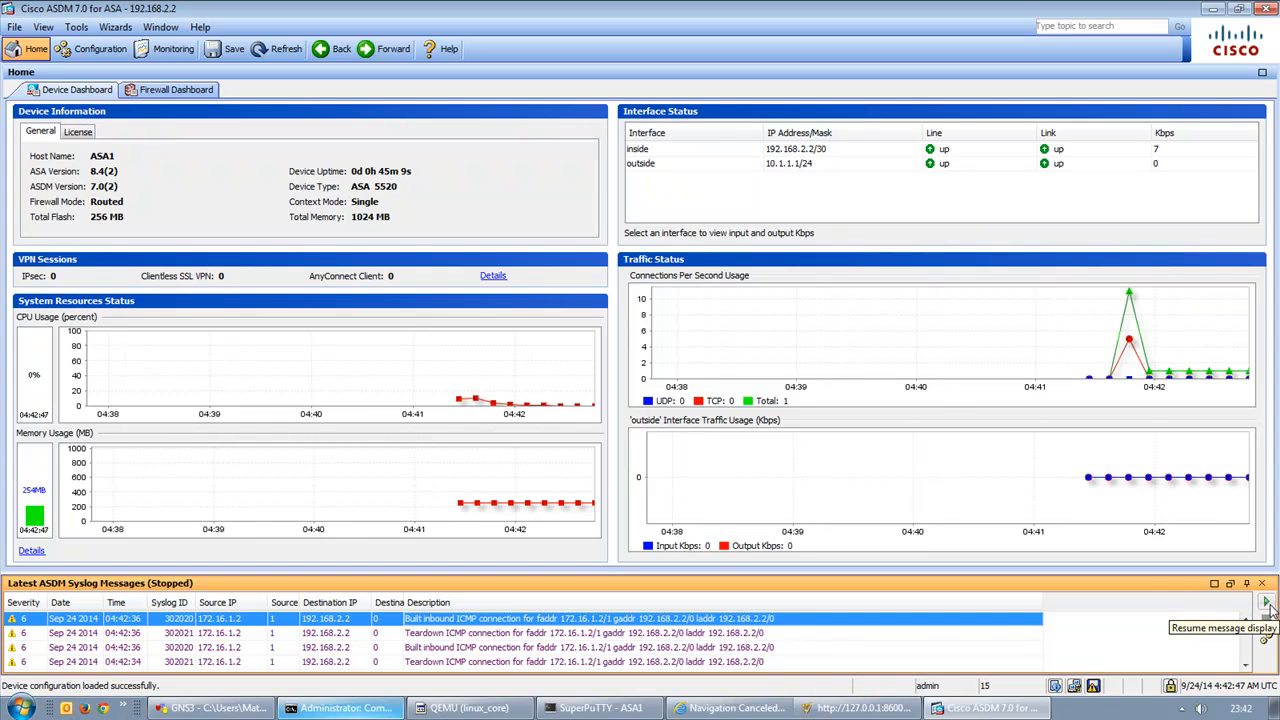
pyautogui.click(1267, 605)
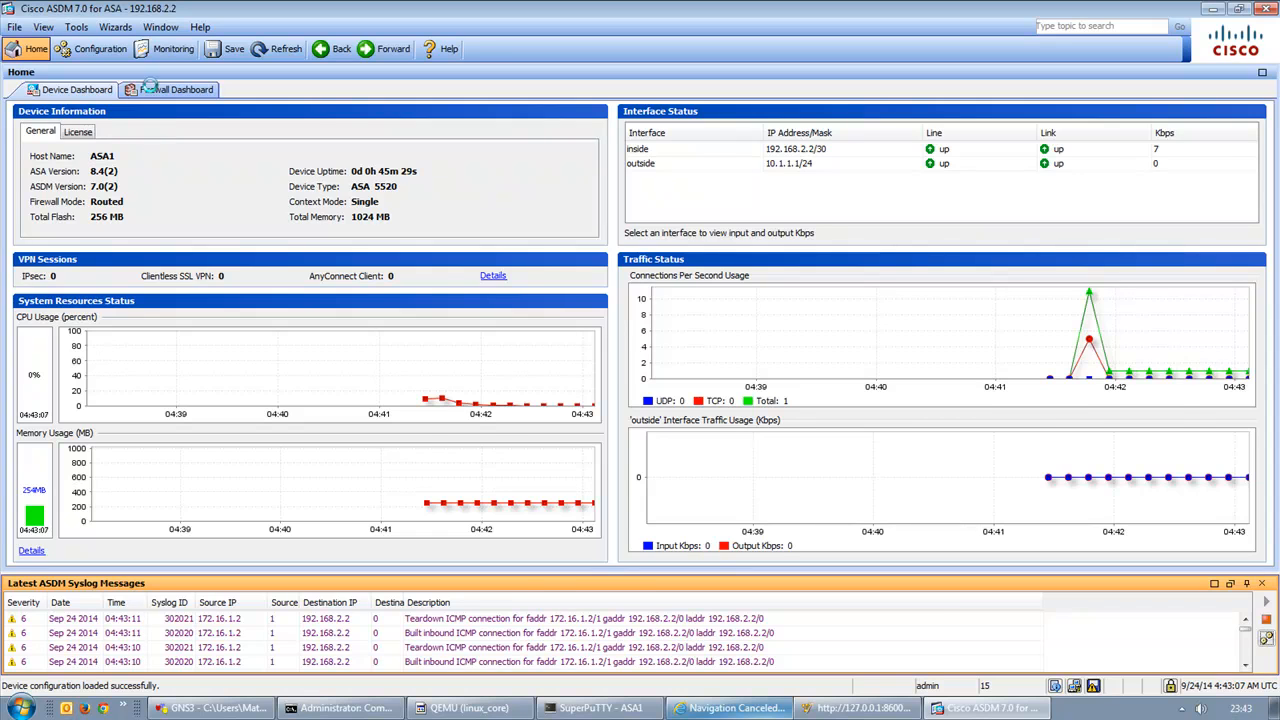
# On the Firewall Dashboard, compare the Top 10 Sources and Top 10 Destinations usage charts, and return to Top 10 Services
pyautogui.click(153, 91)
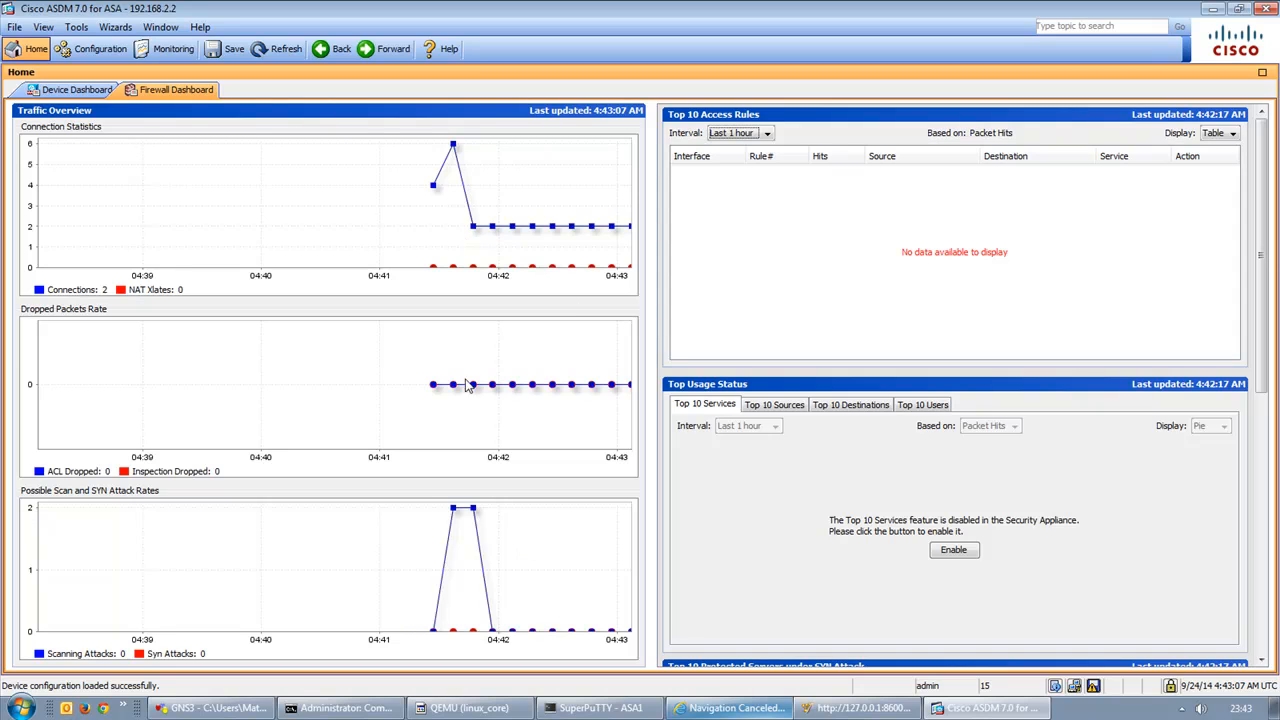
pyautogui.click(778, 408)
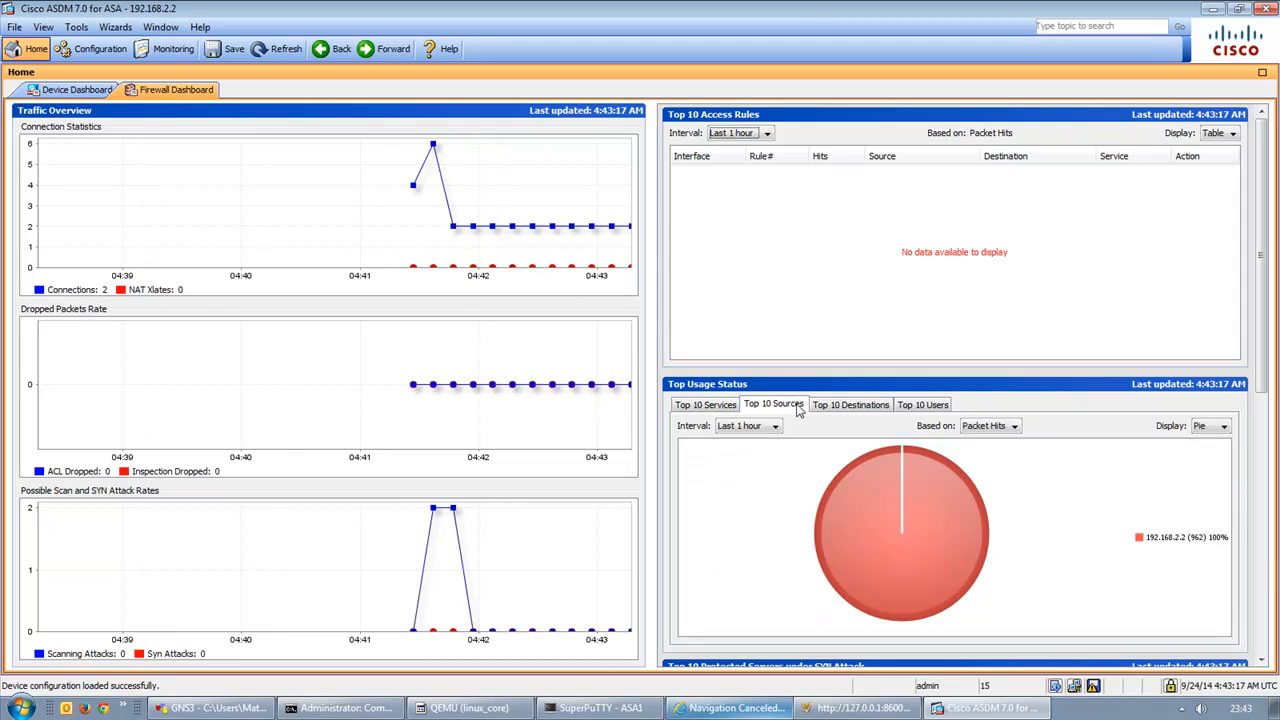
pyautogui.click(848, 406)
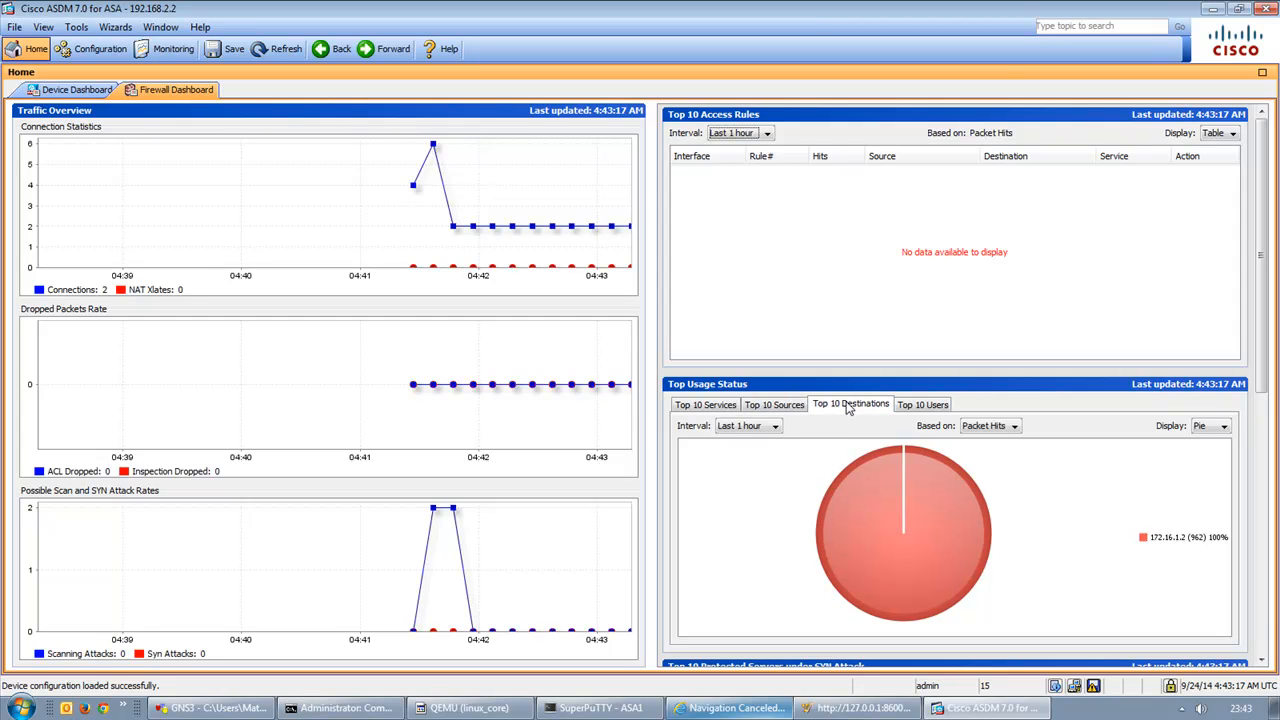
pyautogui.click(775, 407)
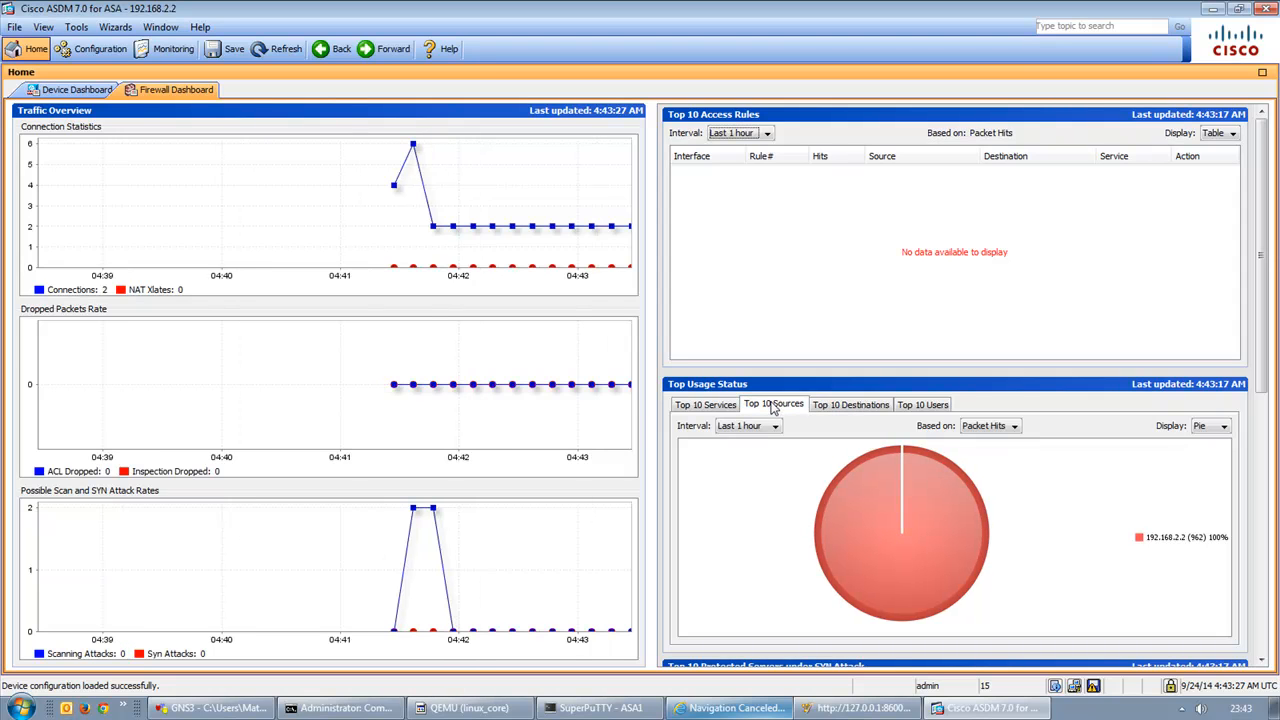
pyautogui.click(834, 407)
pyautogui.click(781, 406)
pyautogui.click(872, 408)
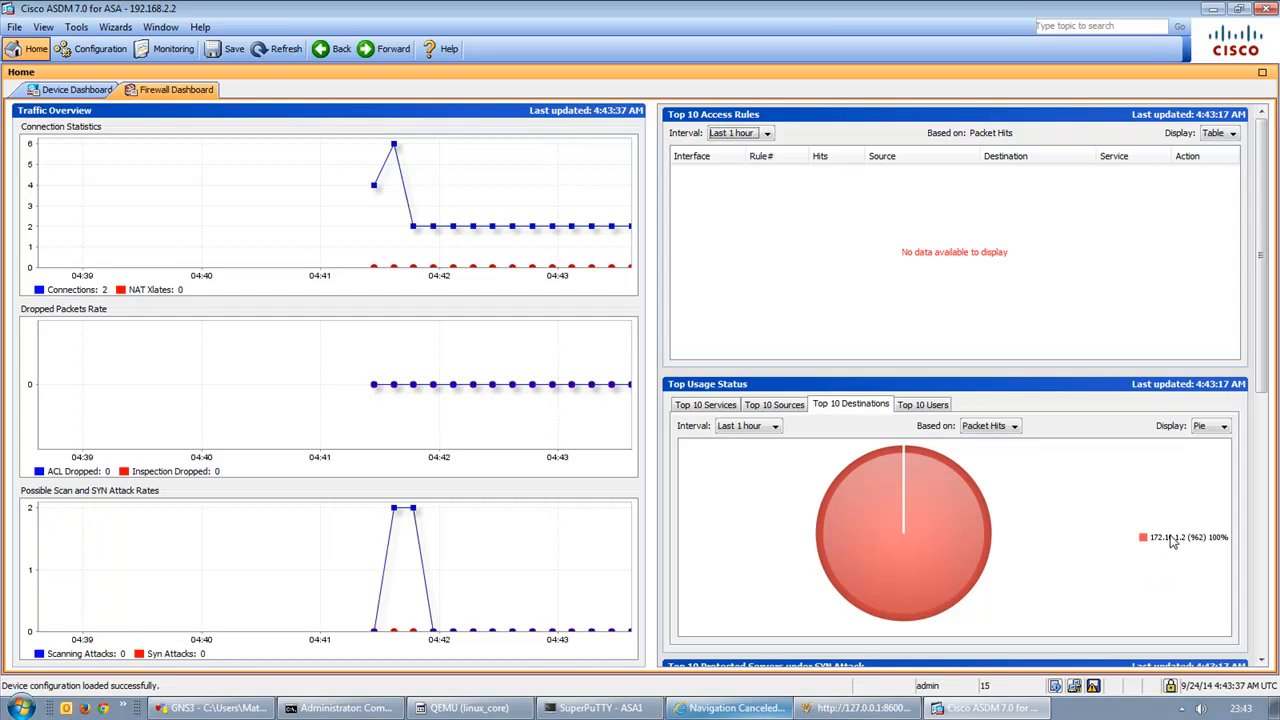
pyautogui.click(799, 409)
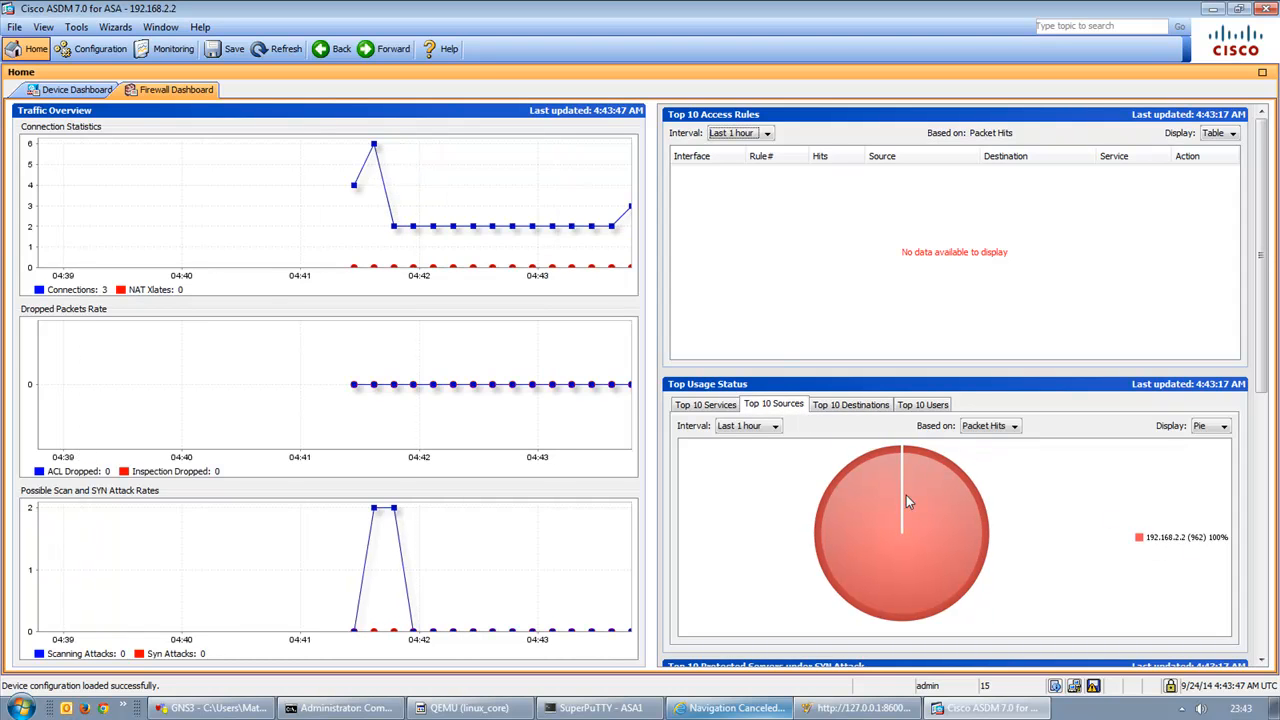
pyautogui.click(706, 404)
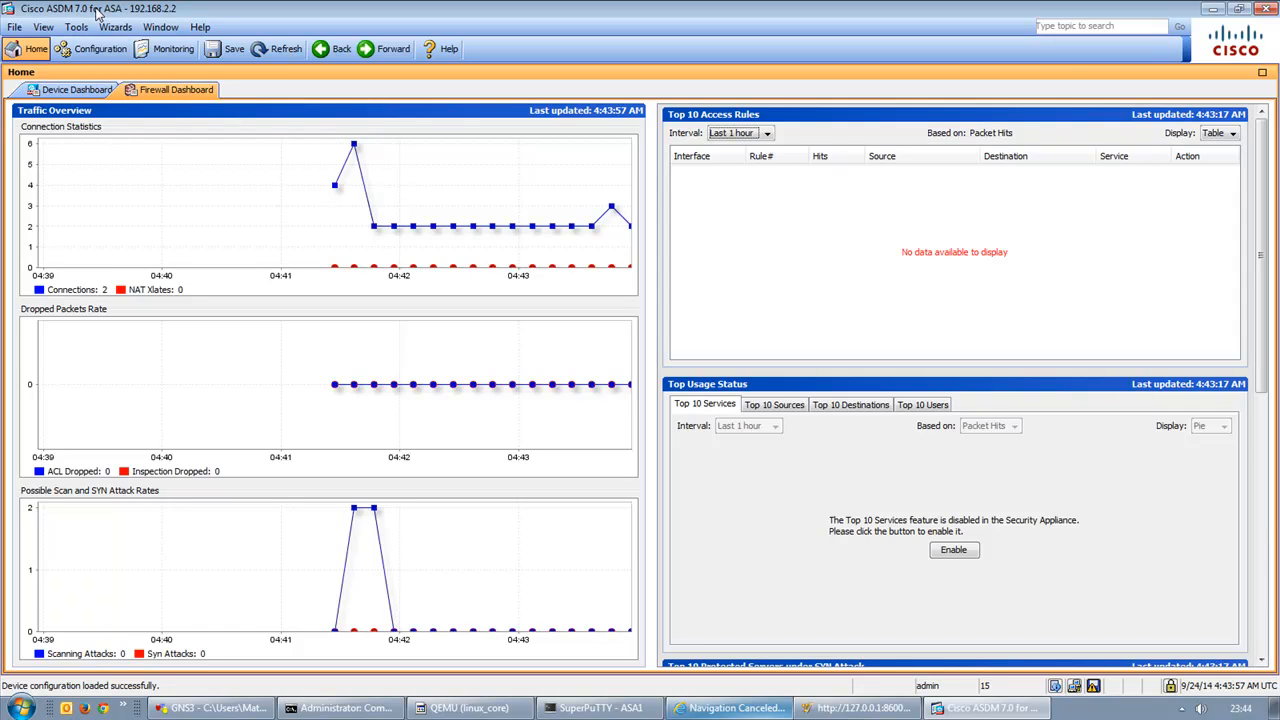
# In interface monitoring, view the ARP table and the DHCP client lease, server table and statistics pages
pyautogui.click(166, 48)
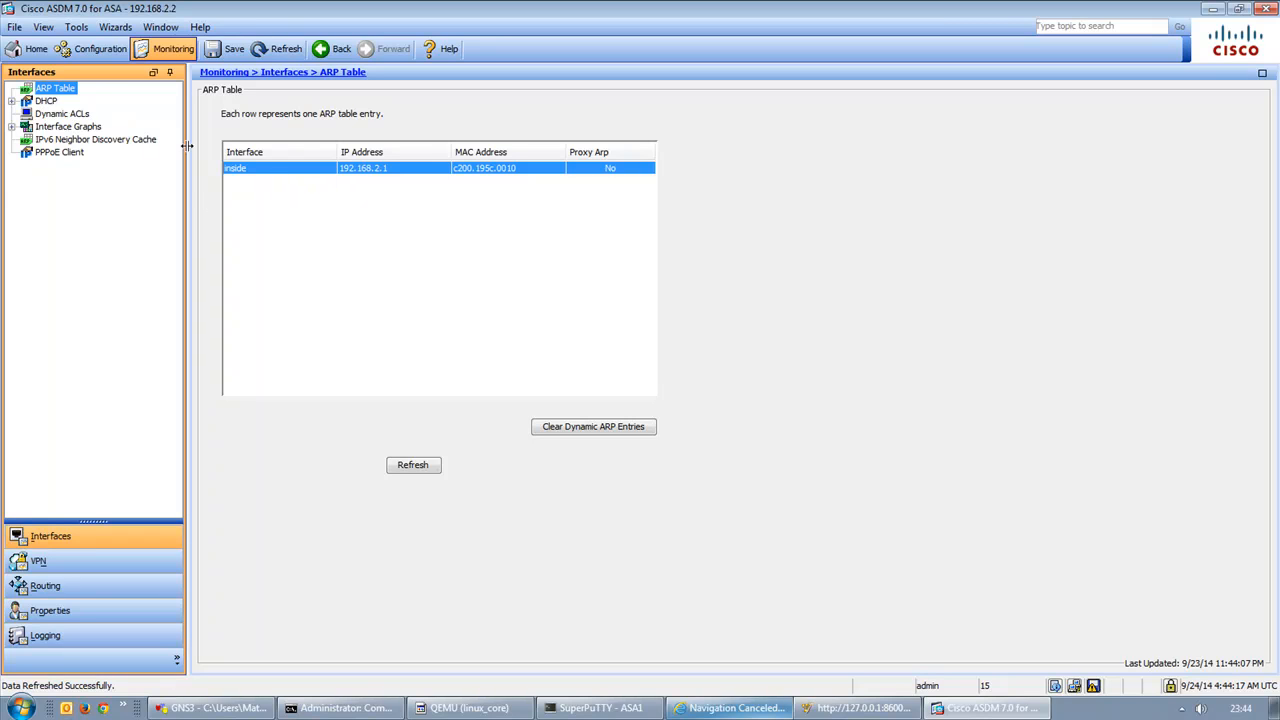
pyautogui.click(27, 103)
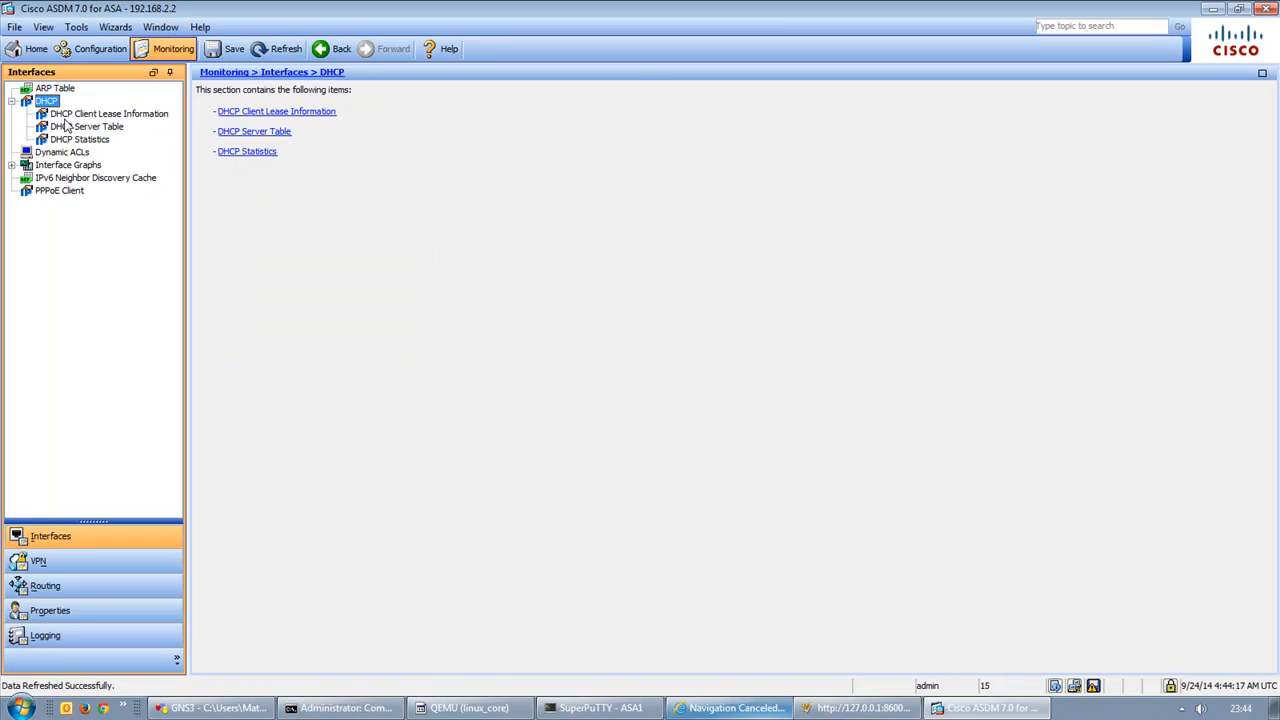
pyautogui.click(64, 115)
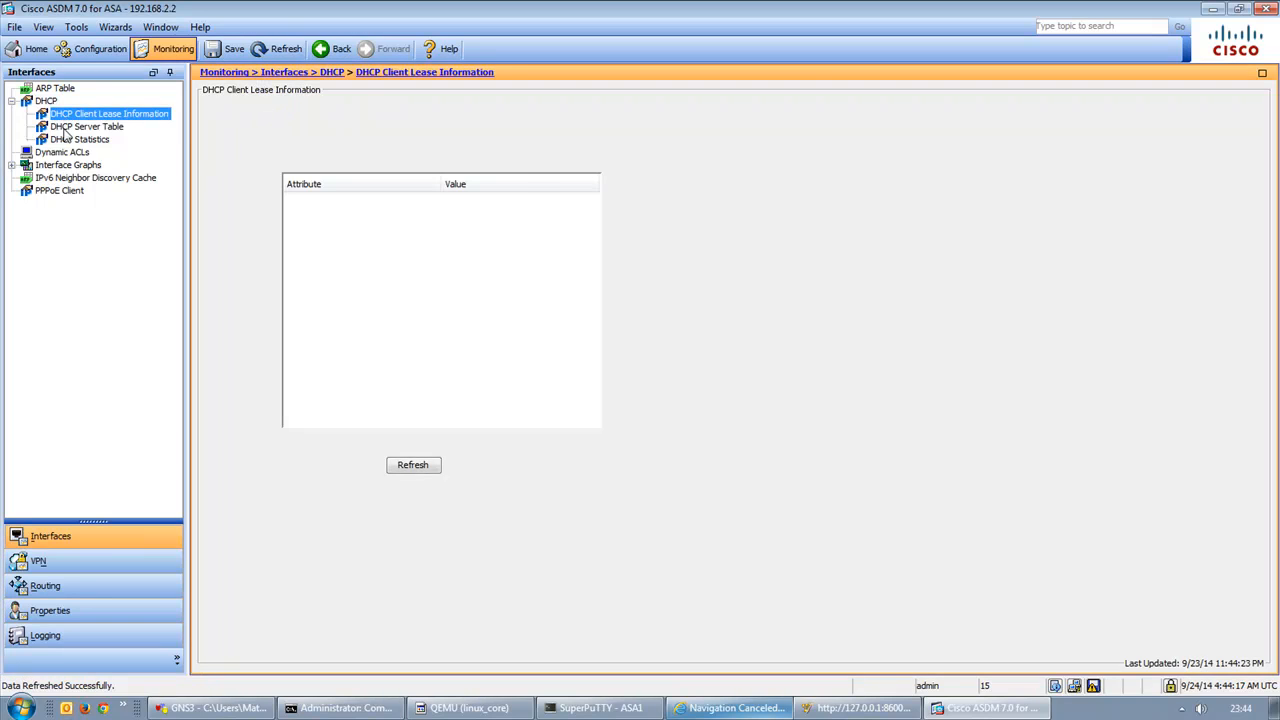
pyautogui.click(80, 127)
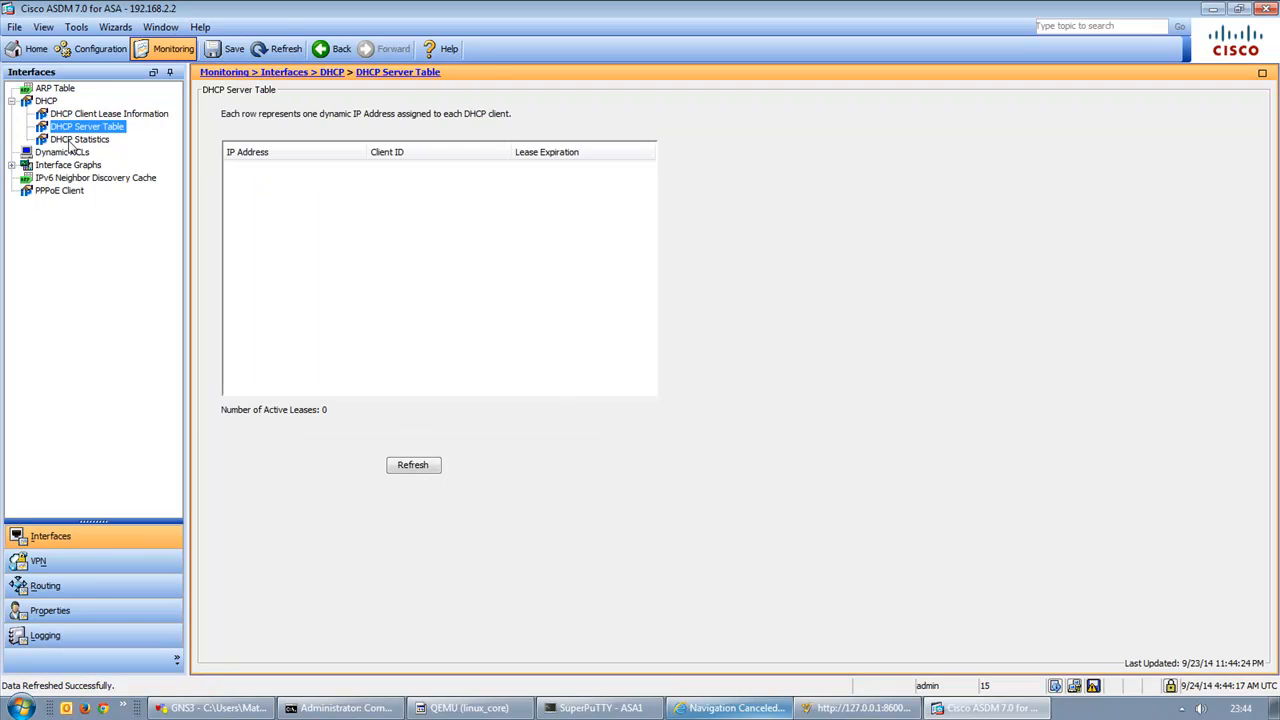
pyautogui.click(72, 141)
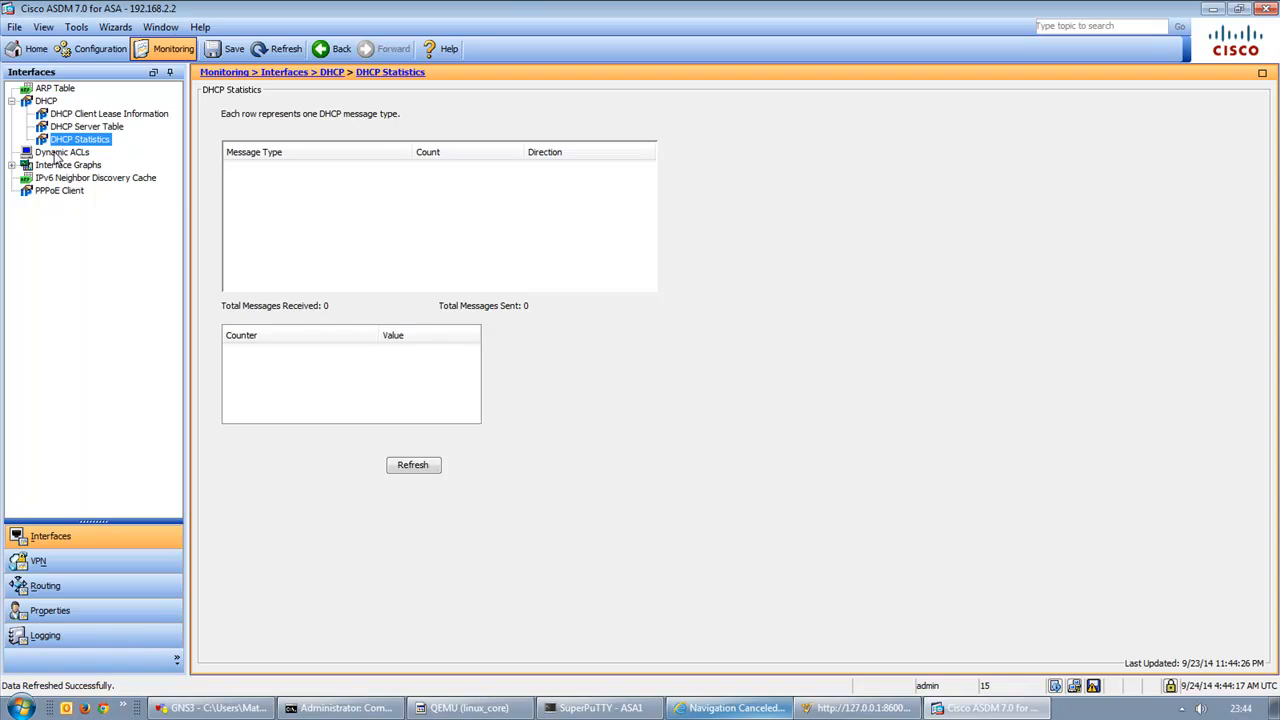
# Review the Dynamic ACLs, inside interface graphs, IPv6 neighbor discovery cache and PPPoE client pages, and collapse the expanded groups
pyautogui.click(58, 153)
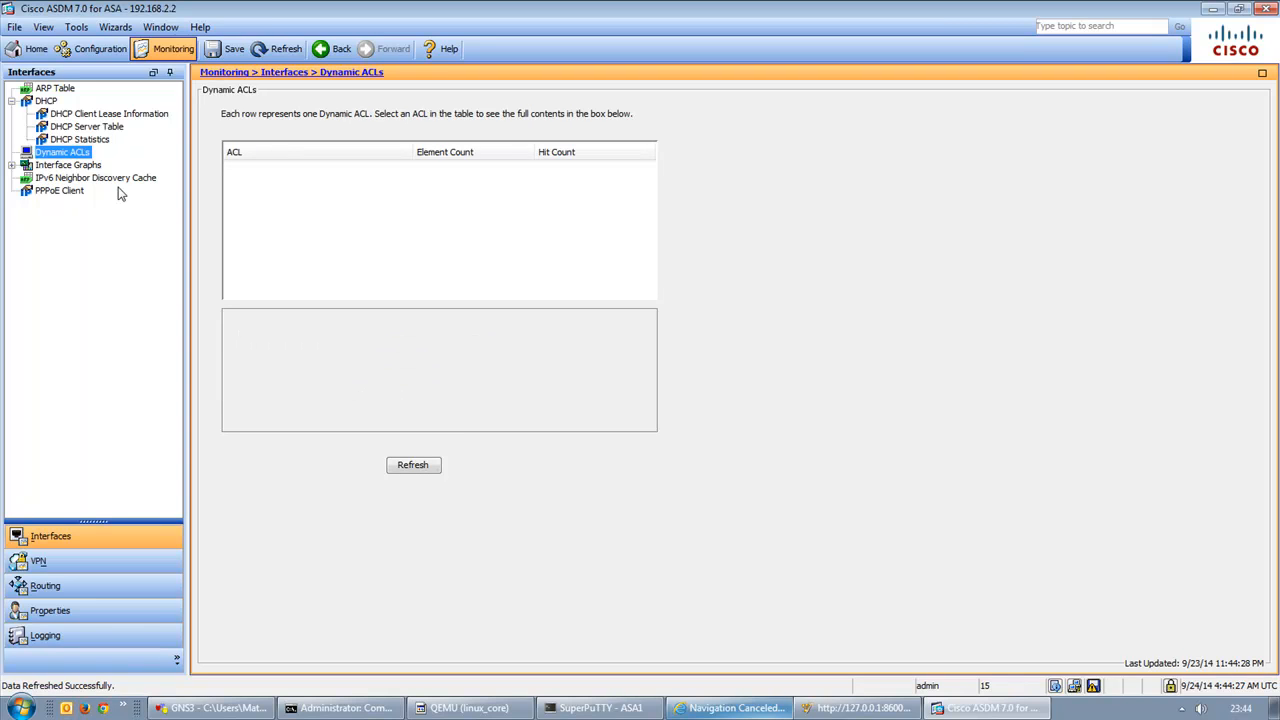
pyautogui.click(13, 166)
pyautogui.click(60, 180)
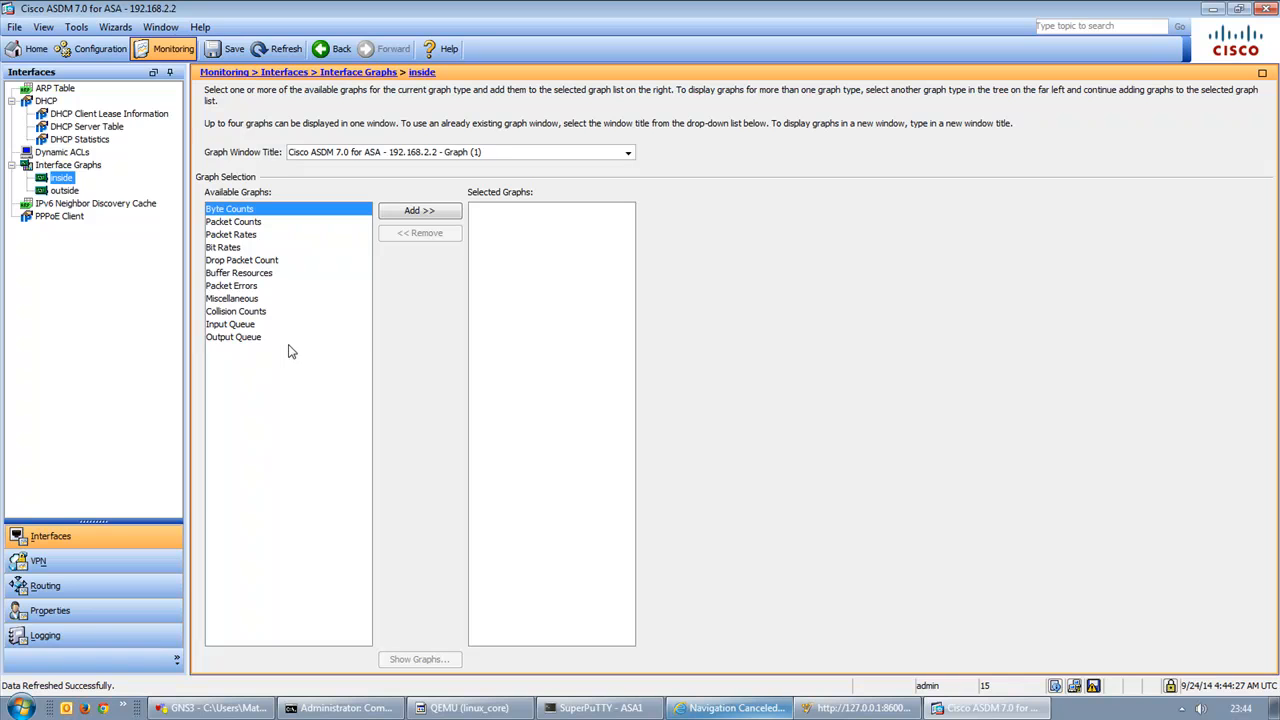
pyautogui.click(68, 204)
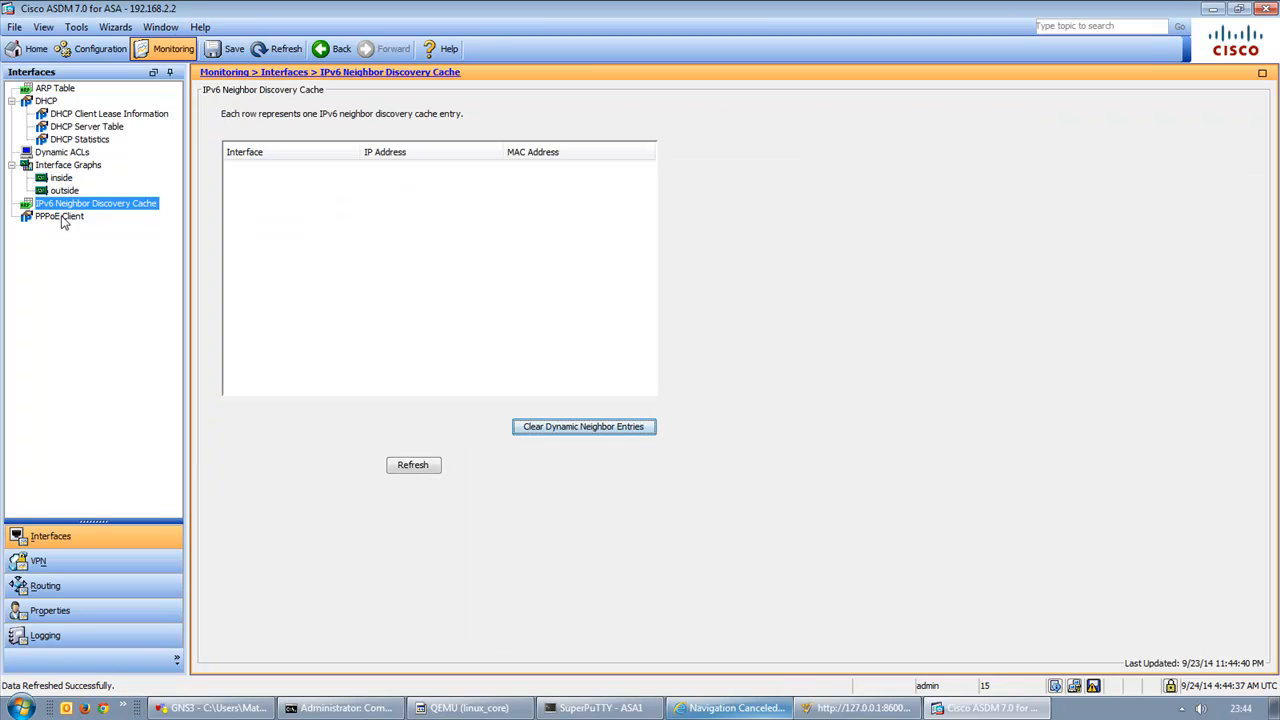
pyautogui.click(60, 217)
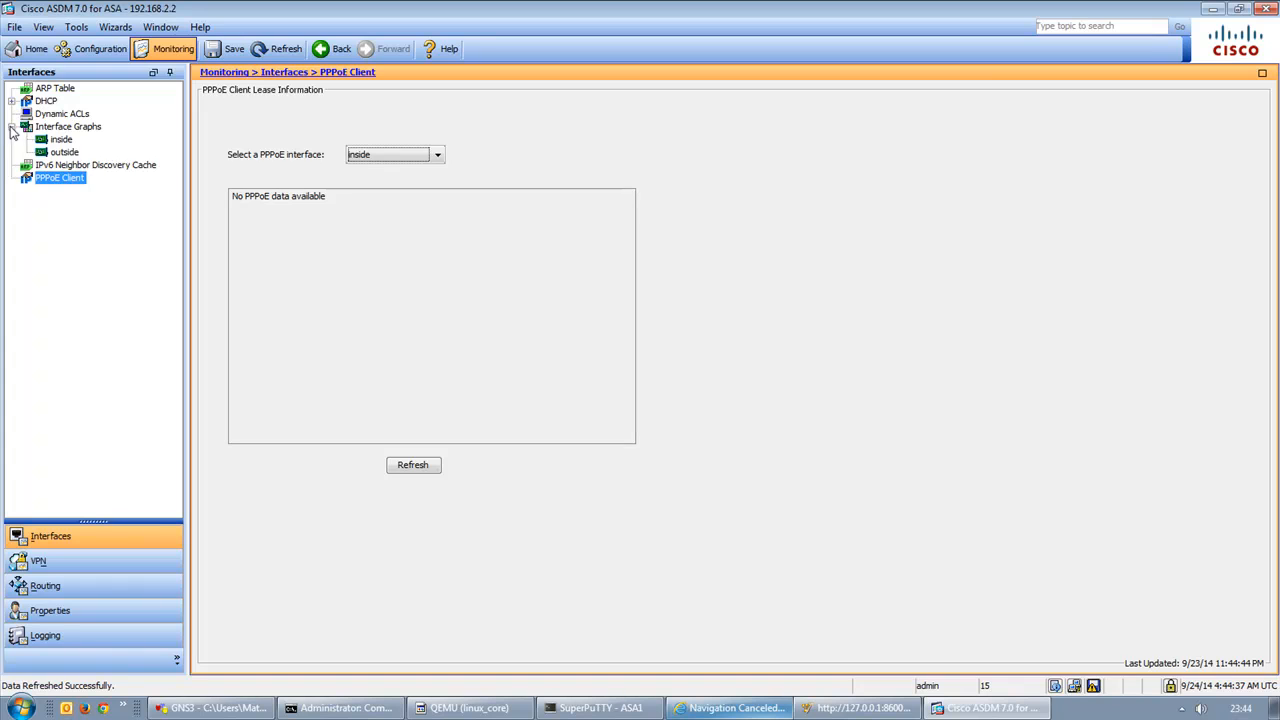
pyautogui.click(12, 126)
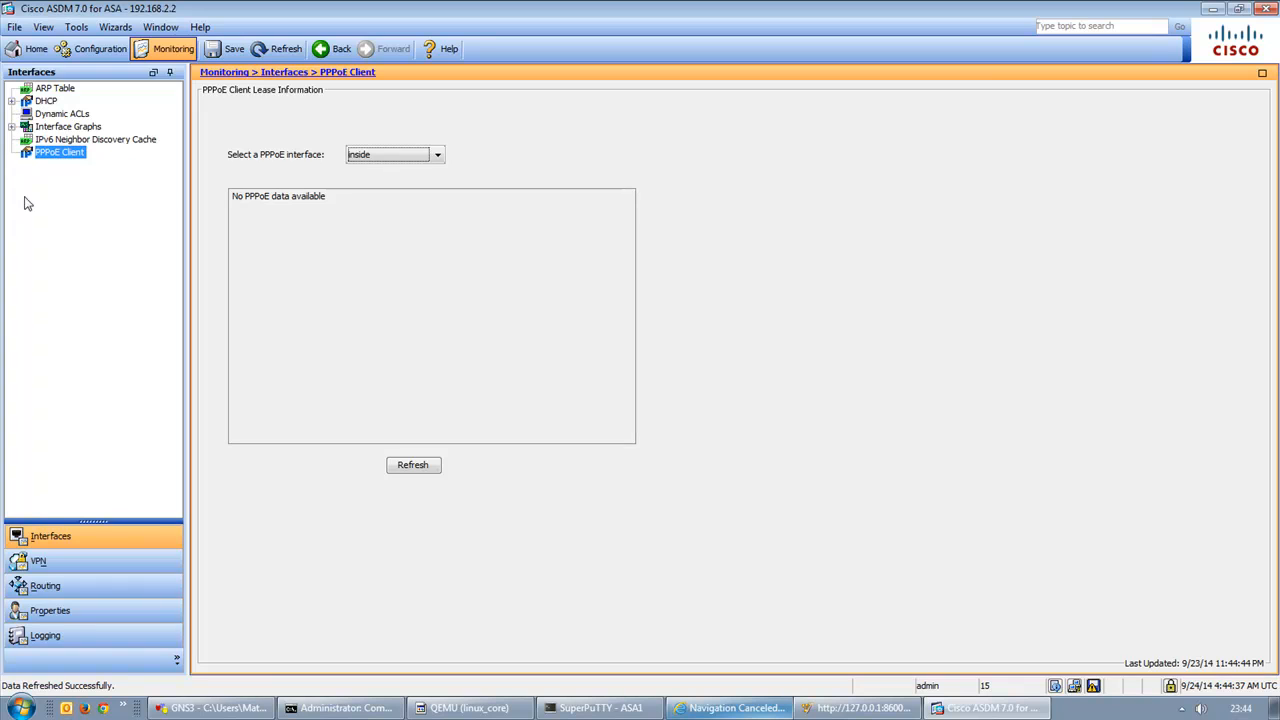
# View the monitoring pages for VPN sessions, OSPF Type 1 LSAs and AAA servers
pyautogui.click(91, 563)
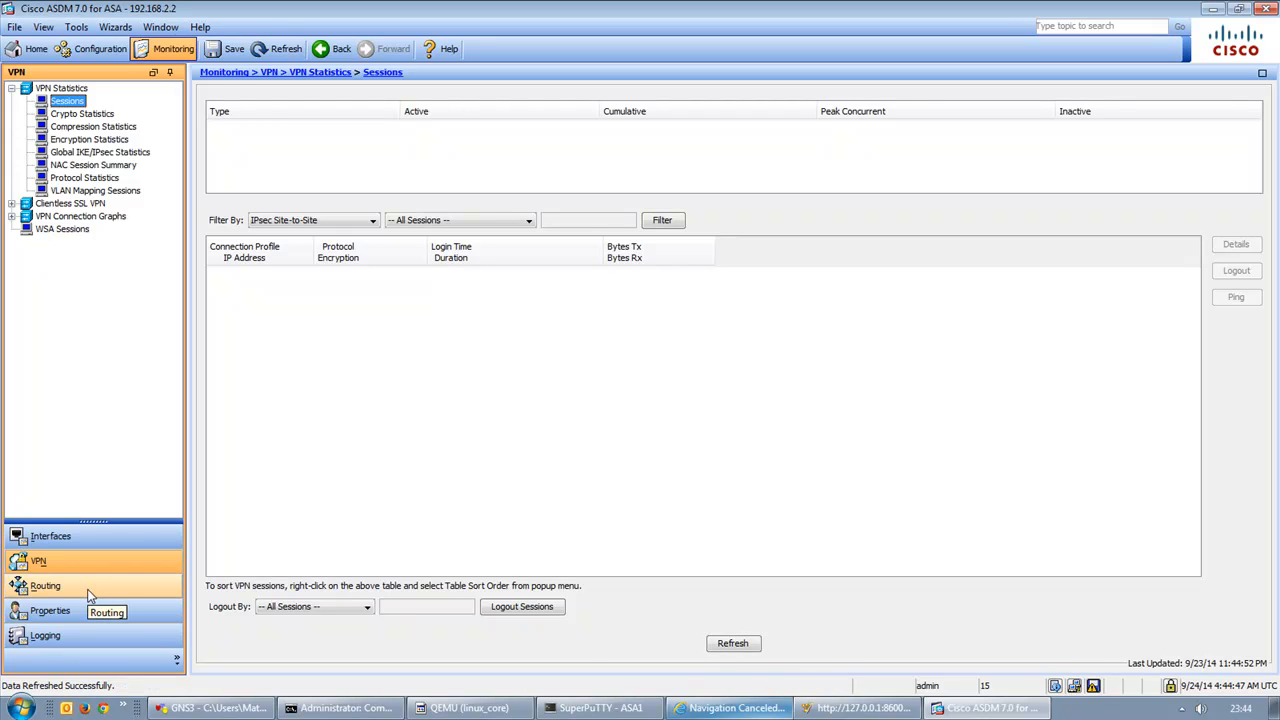
pyautogui.click(89, 592)
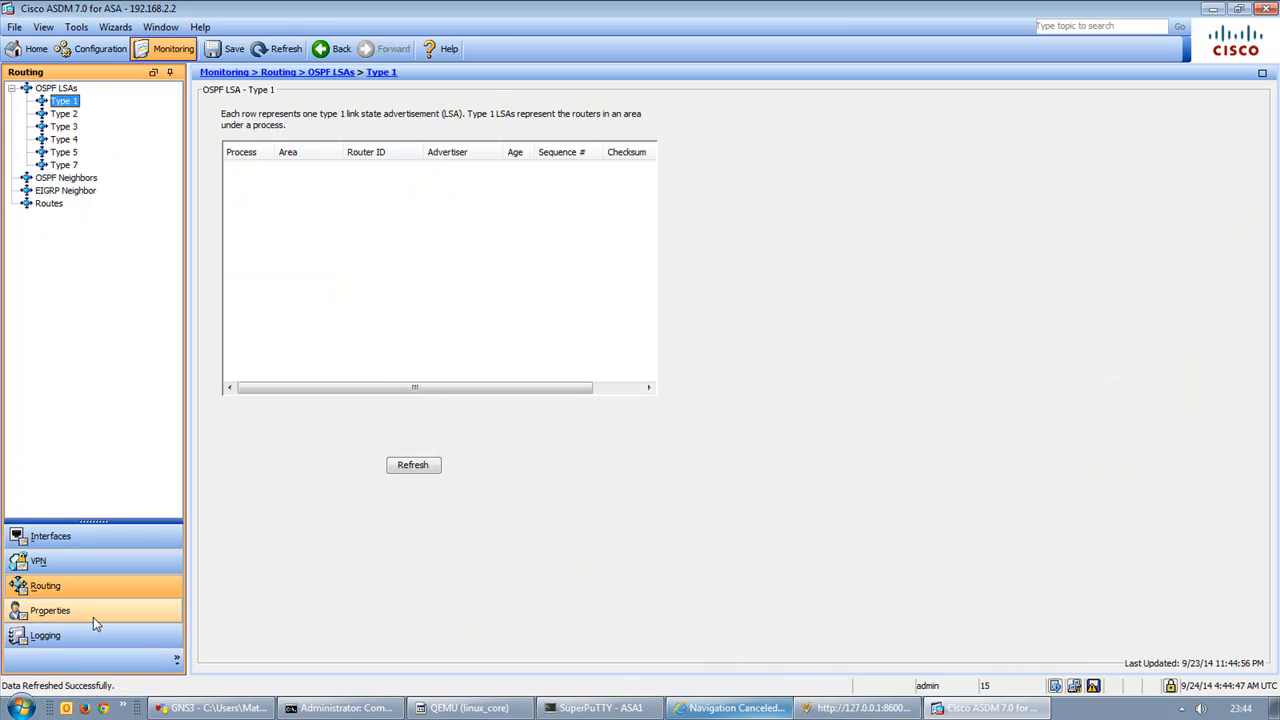
pyautogui.click(94, 620)
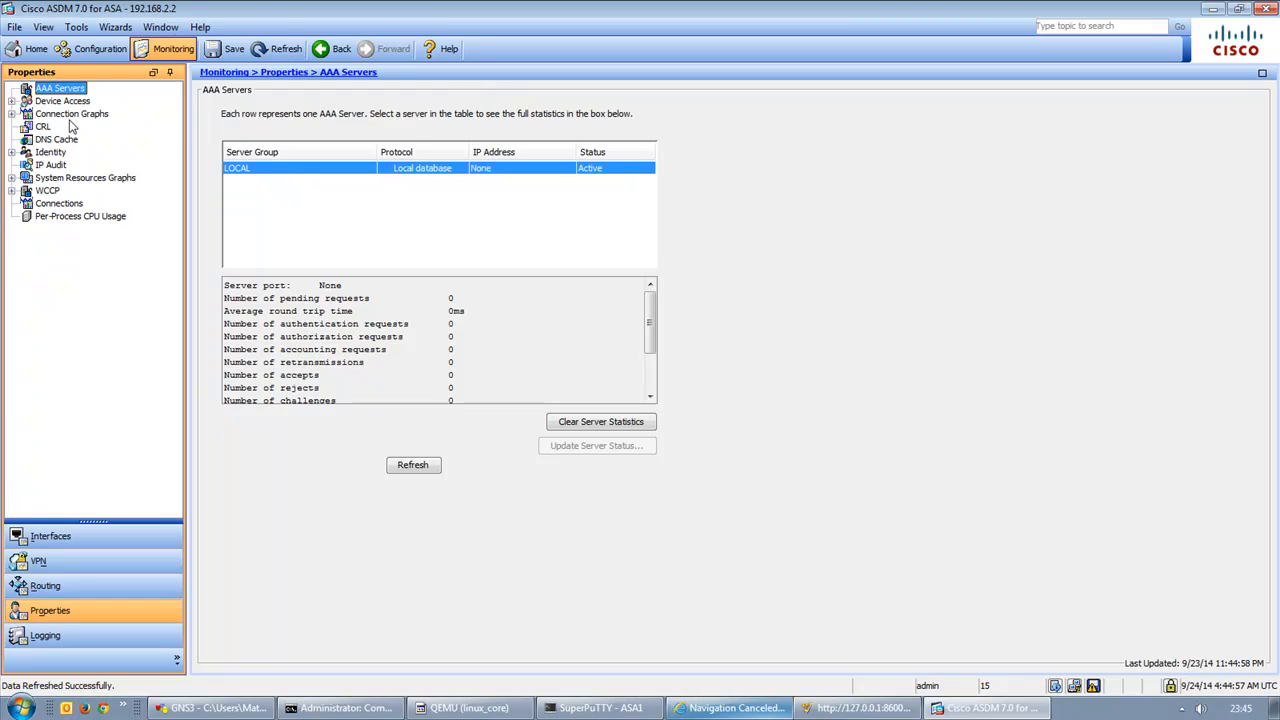
# Under Device Access monitoring, check the authenticated users and inspect the connected ASDM/HTTPS session
pyautogui.click(20, 103)
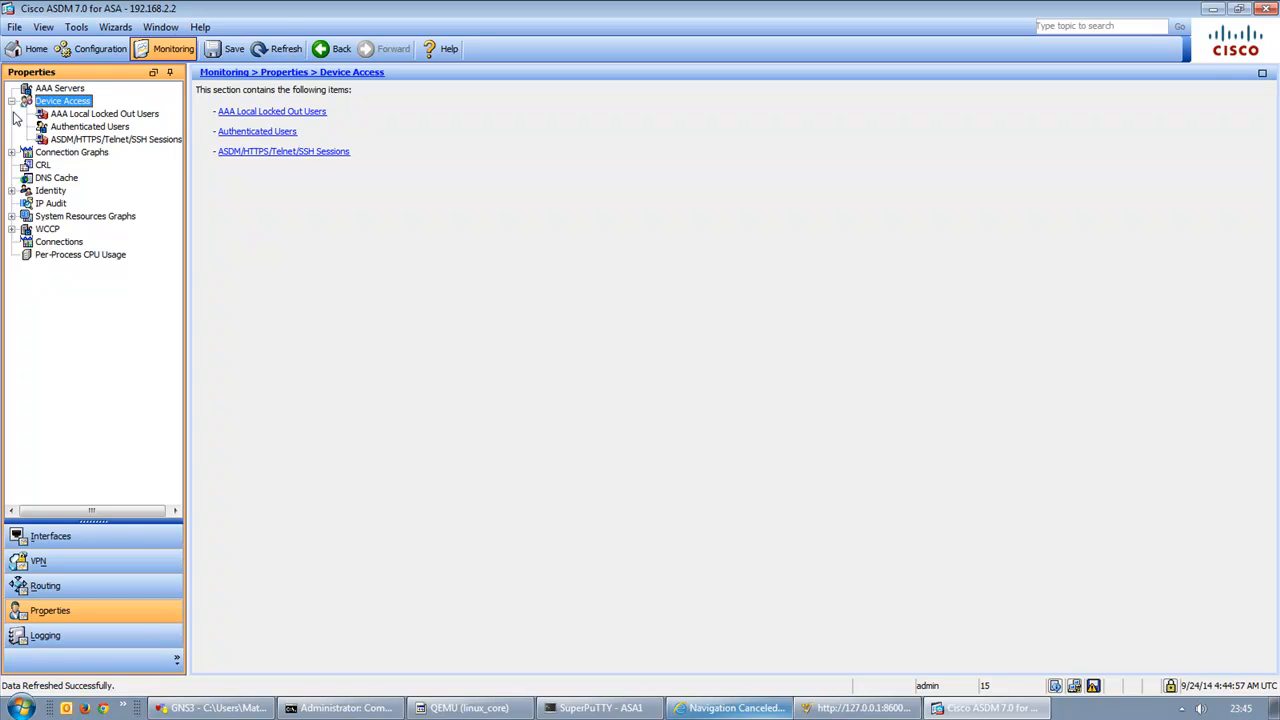
pyautogui.click(70, 139)
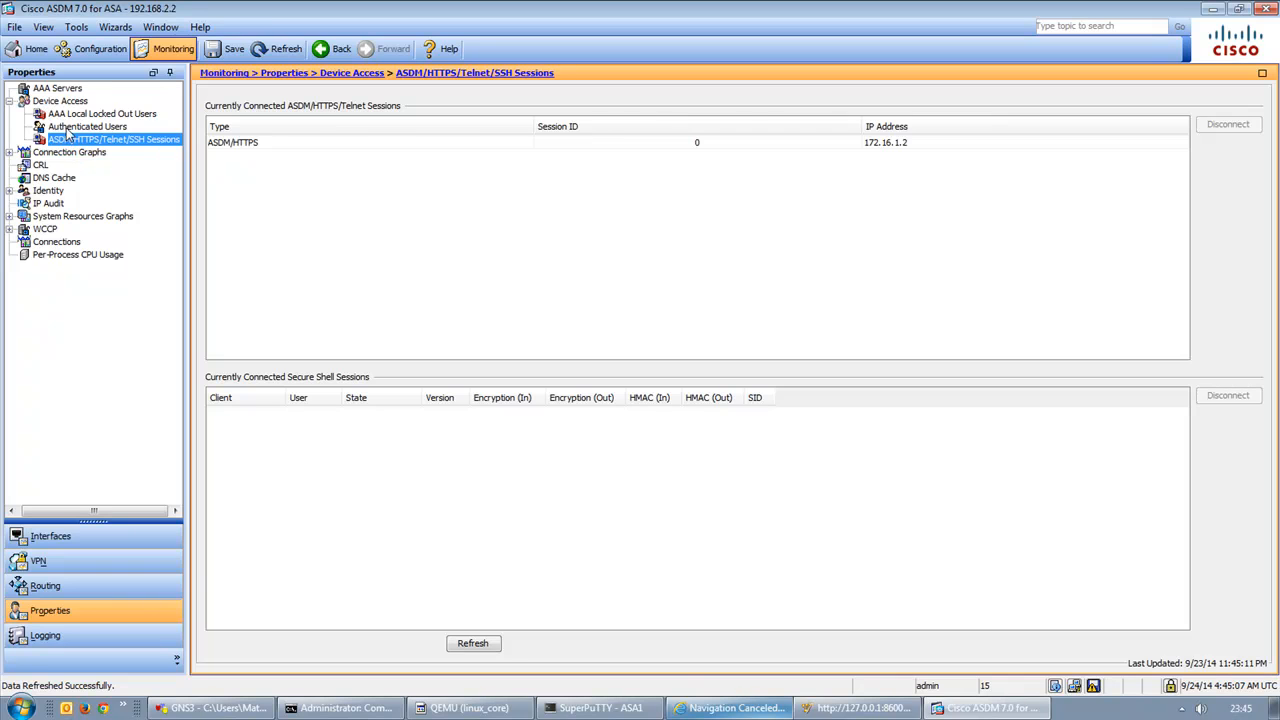
pyautogui.click(68, 127)
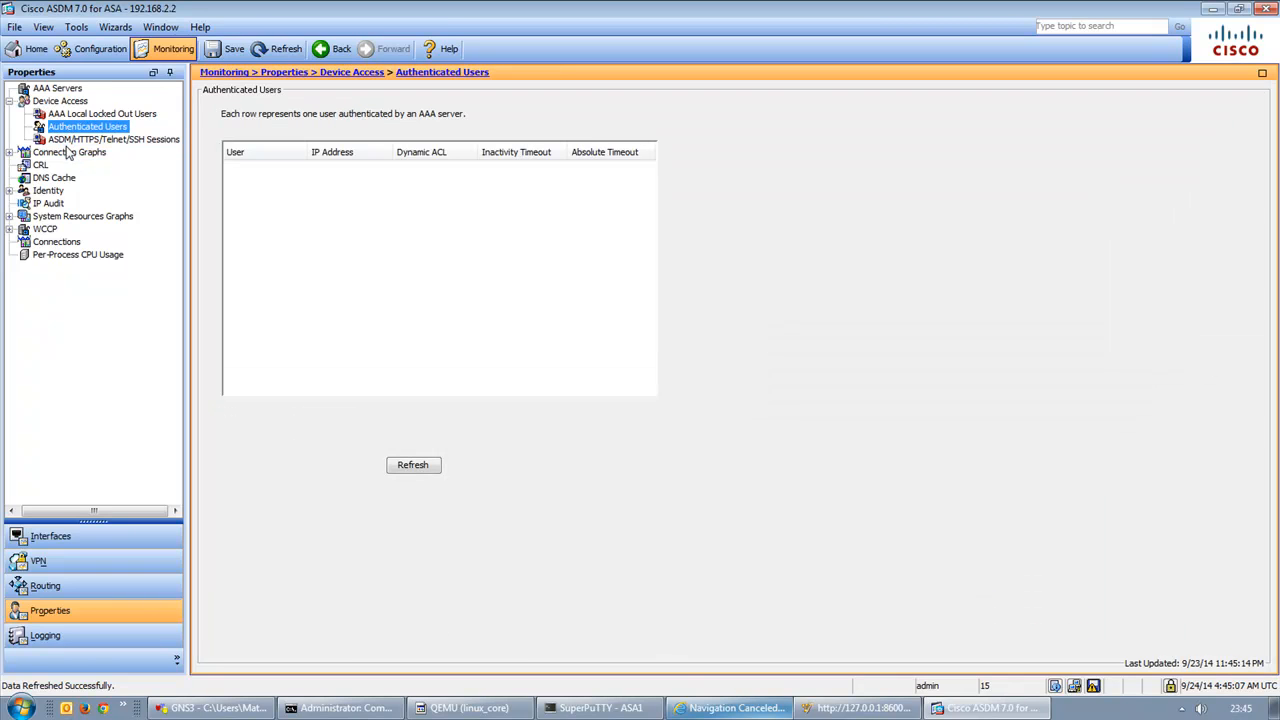
pyautogui.click(63, 140)
pyautogui.click(240, 143)
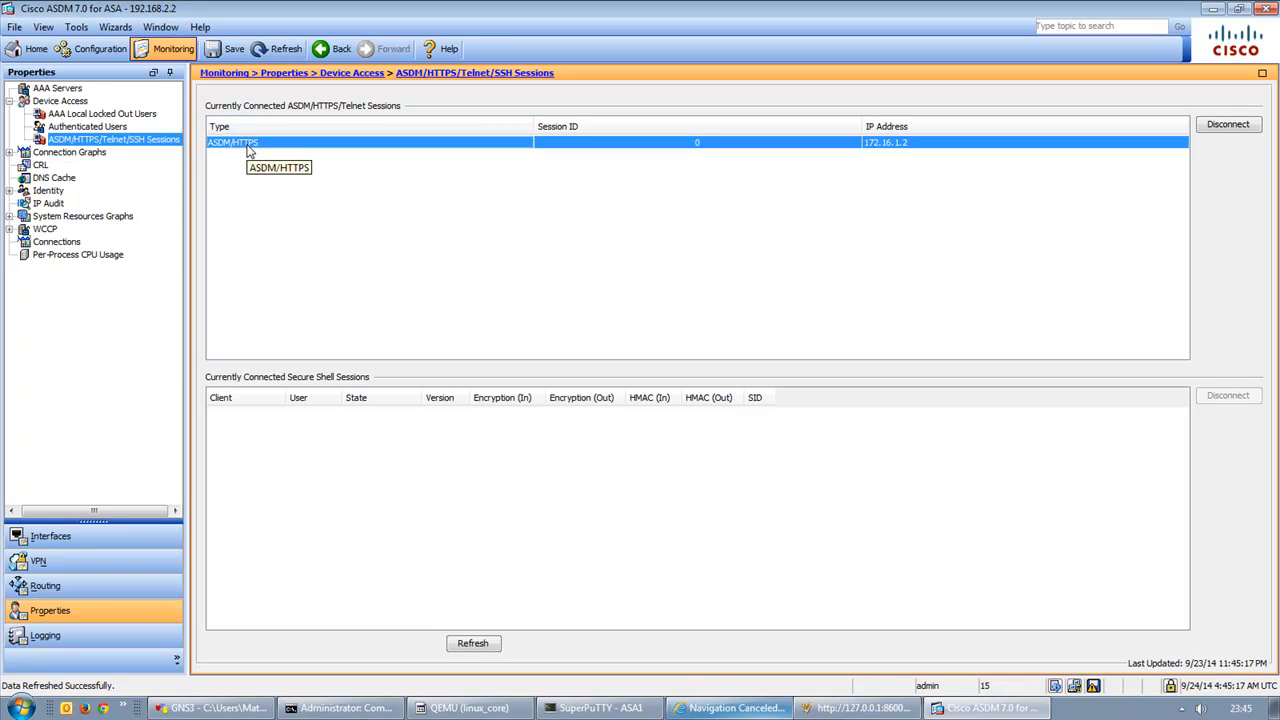
# Review the Xlates and Perfmon connection graph options and the CRL page, and expand System Resources Graphs and WCCP
pyautogui.click(36, 153)
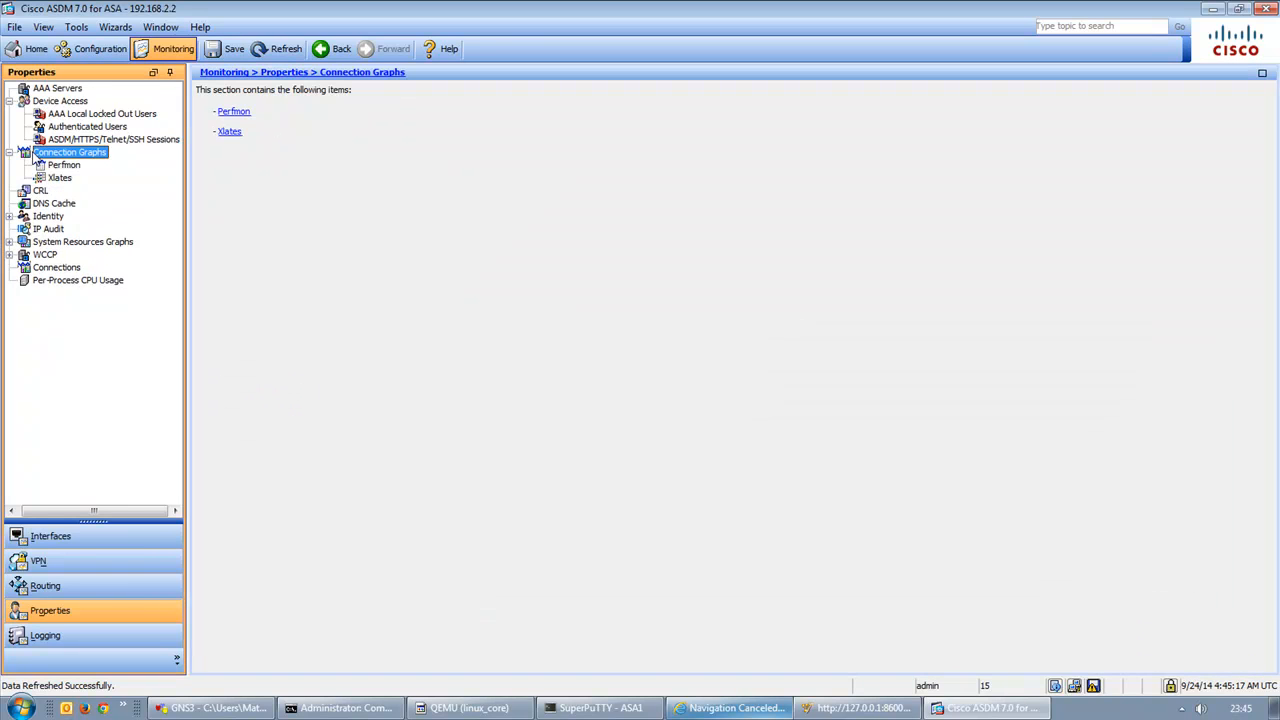
pyautogui.click(60, 176)
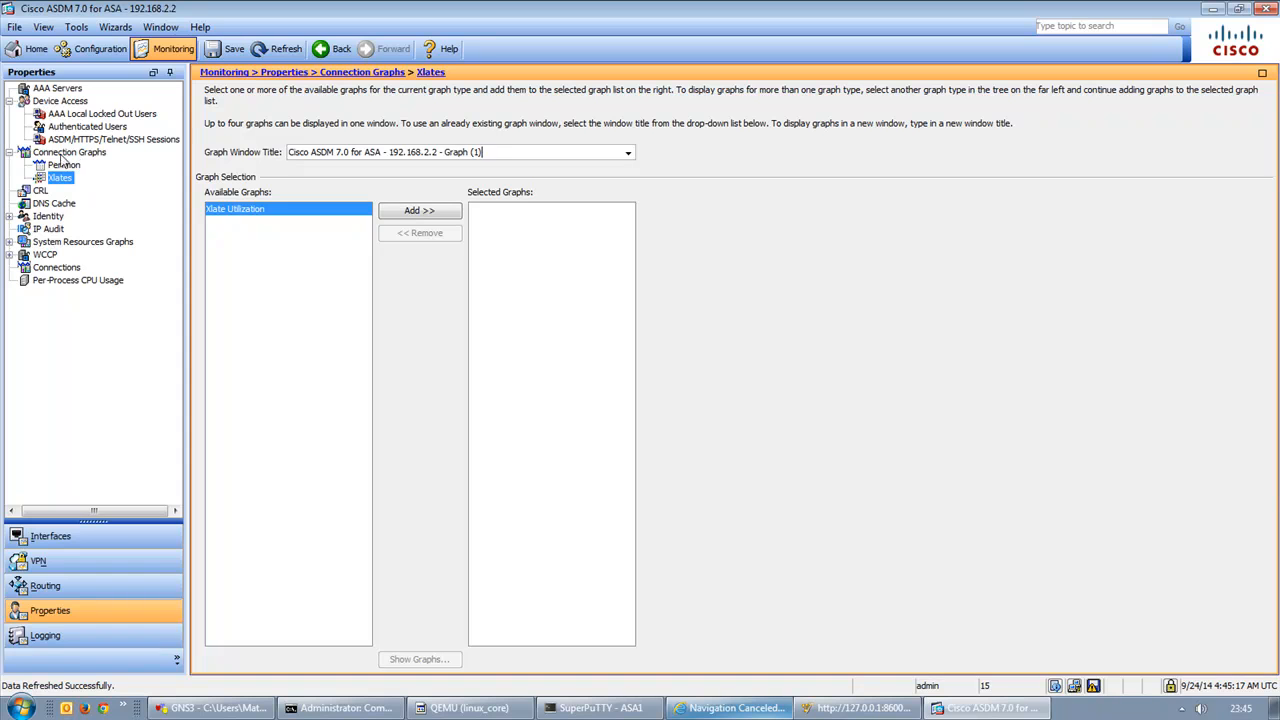
pyautogui.click(60, 166)
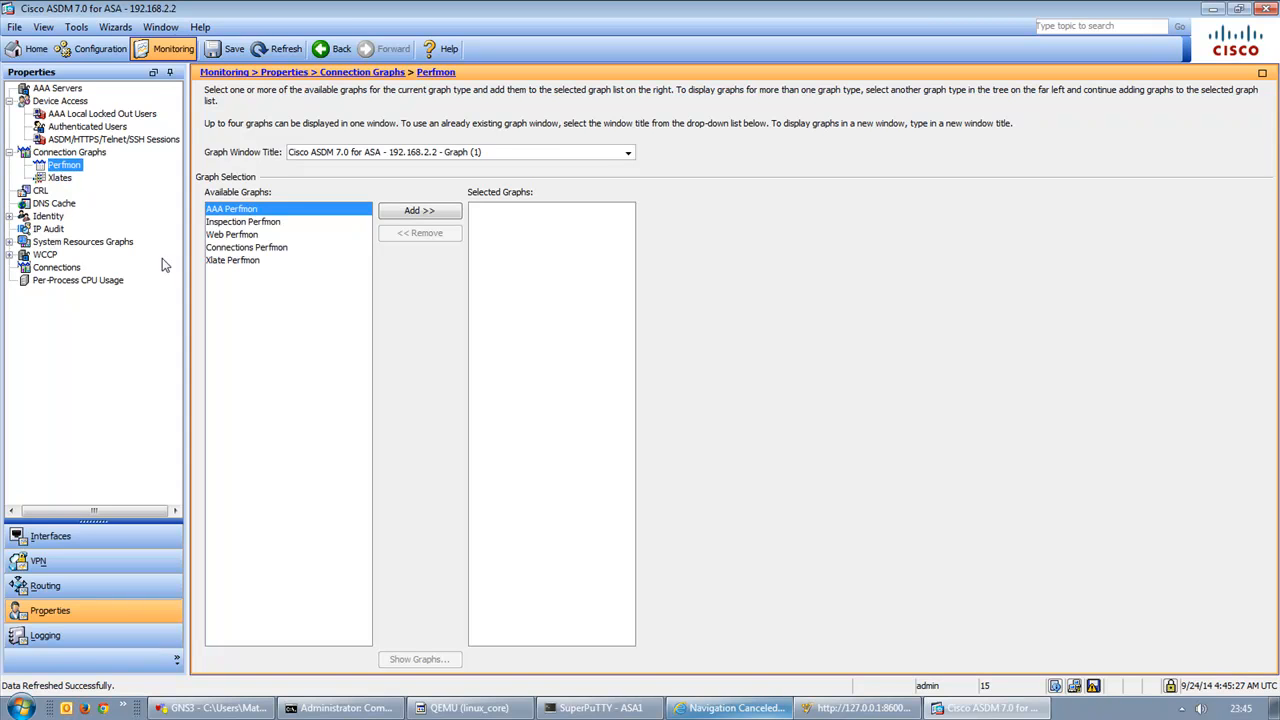
pyautogui.click(41, 191)
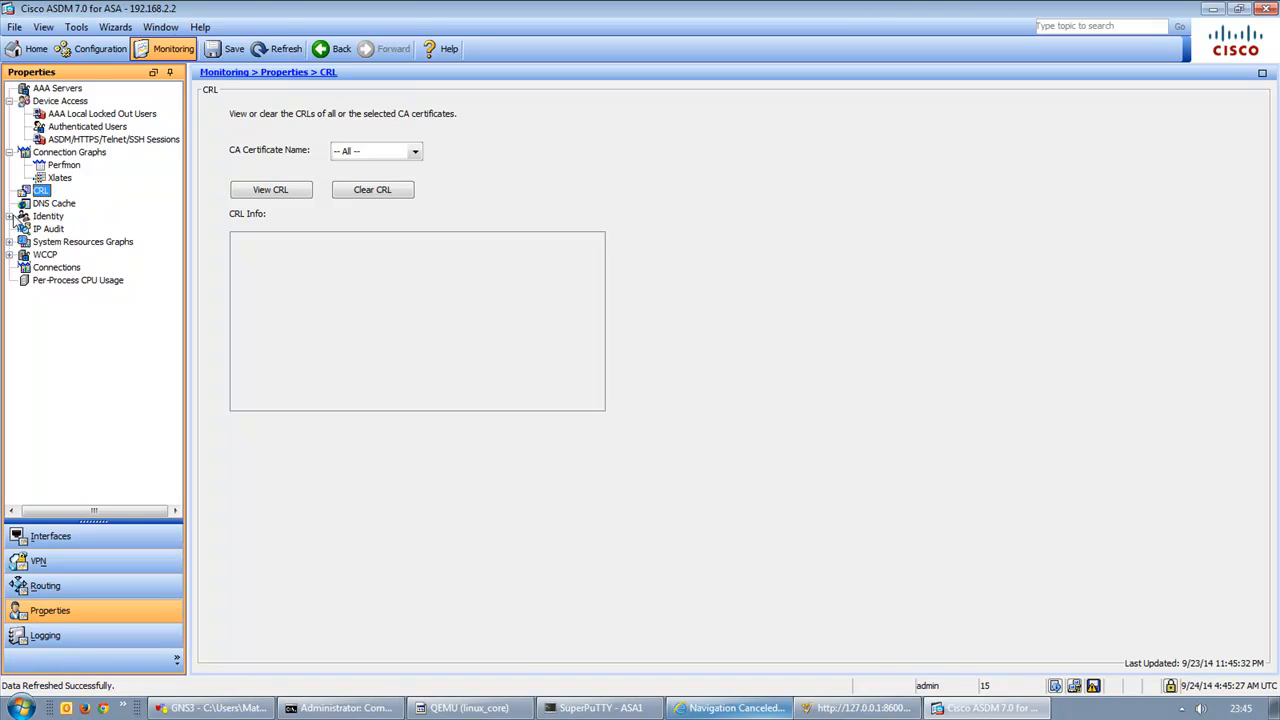
pyautogui.click(10, 243)
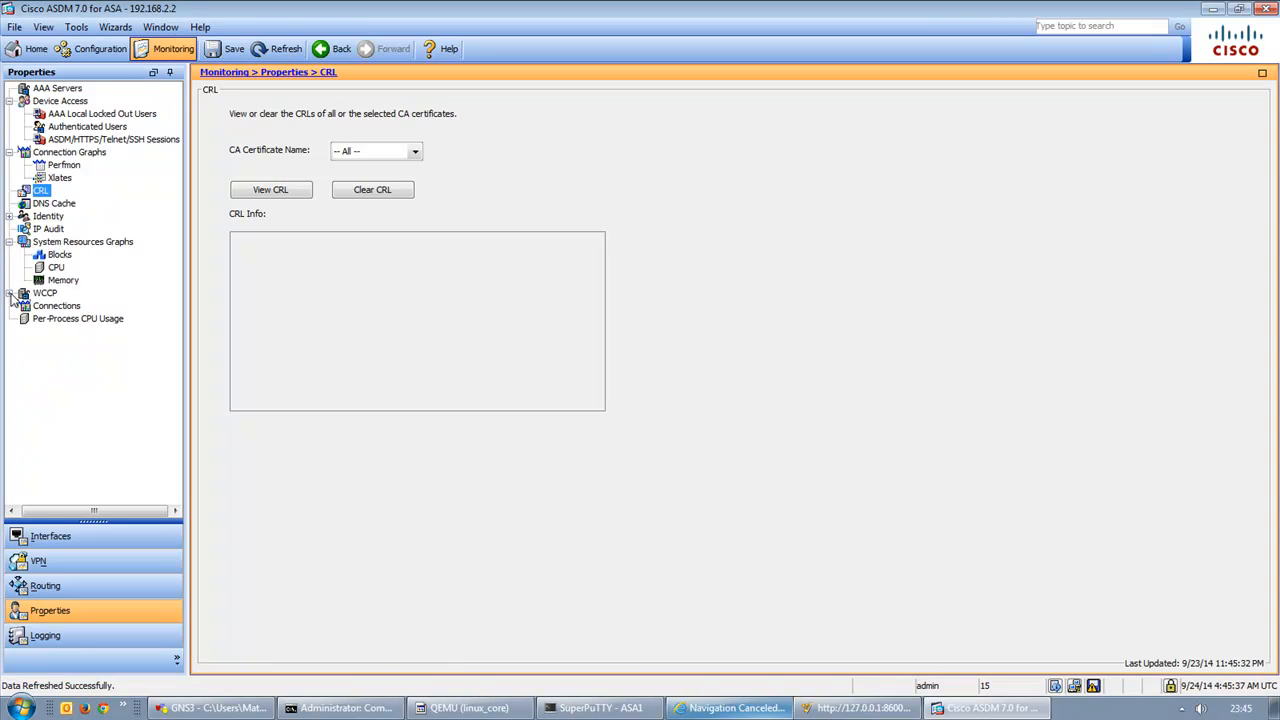
pyautogui.click(10, 294)
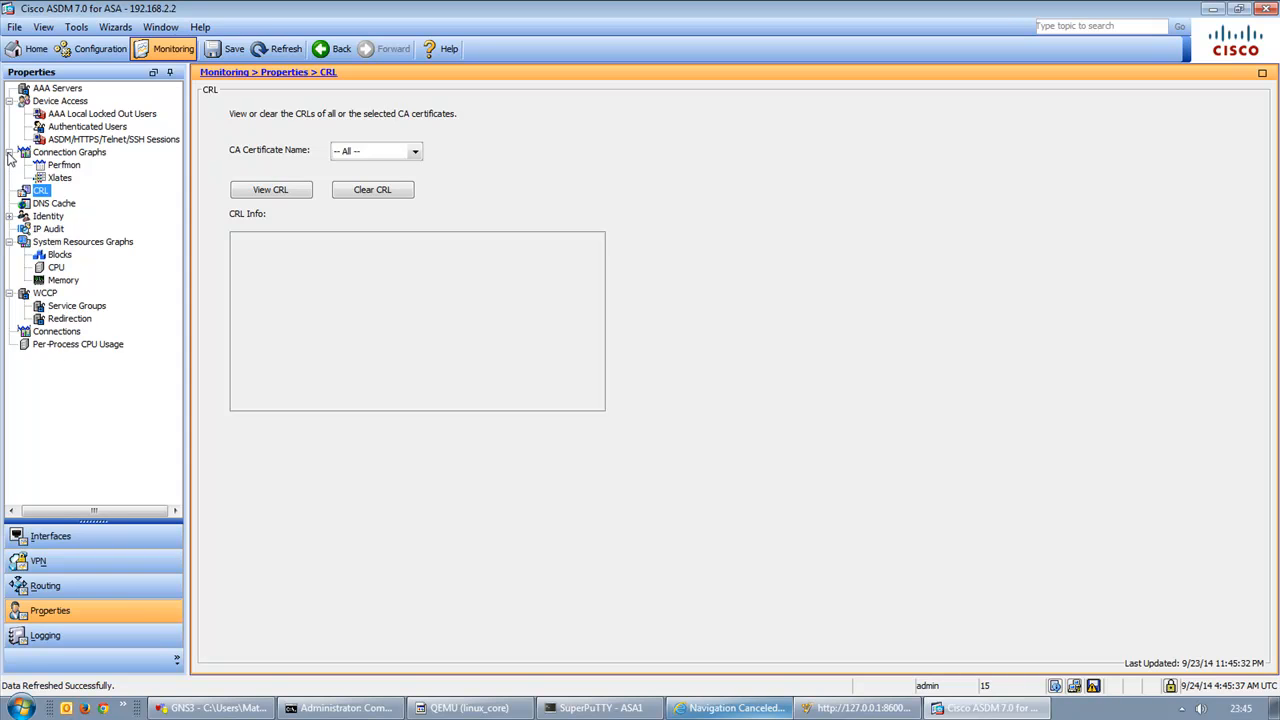
# Collapse the Device Access, Connection Graphs, System Resources Graphs and WCCP groups in the Properties tree
pyautogui.click(10, 101)
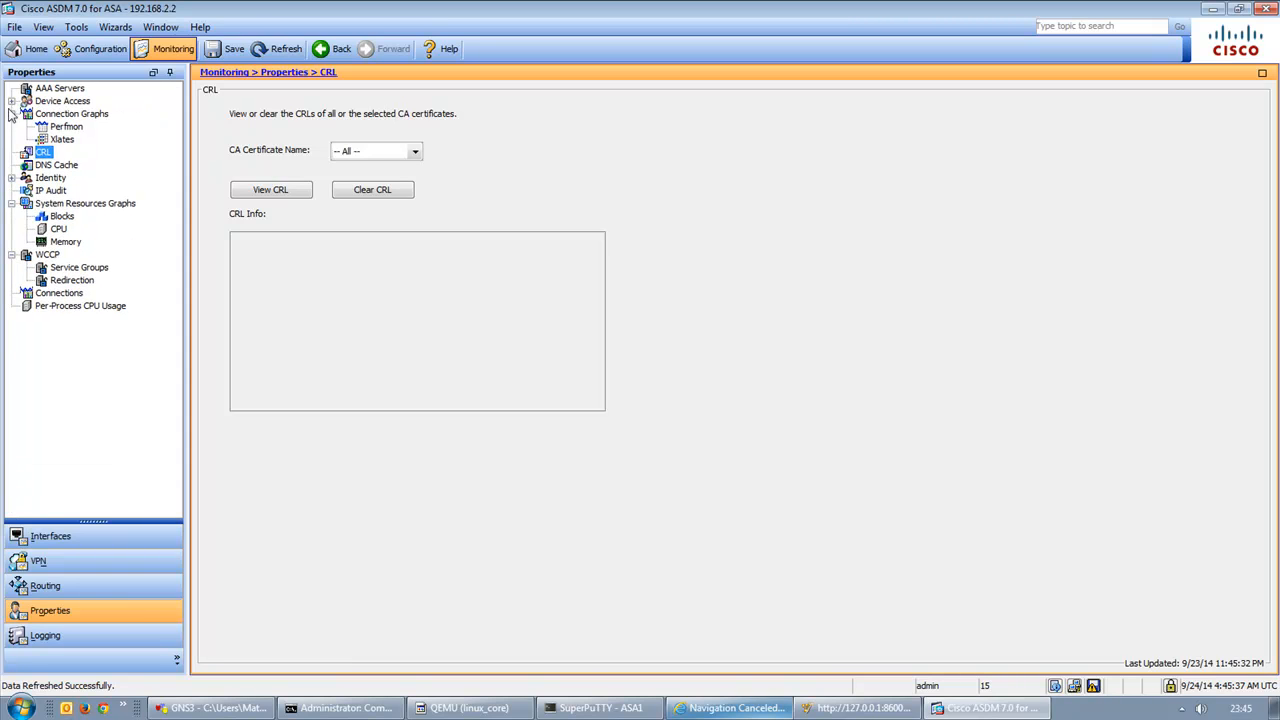
pyautogui.click(11, 114)
pyautogui.click(11, 178)
pyautogui.click(11, 191)
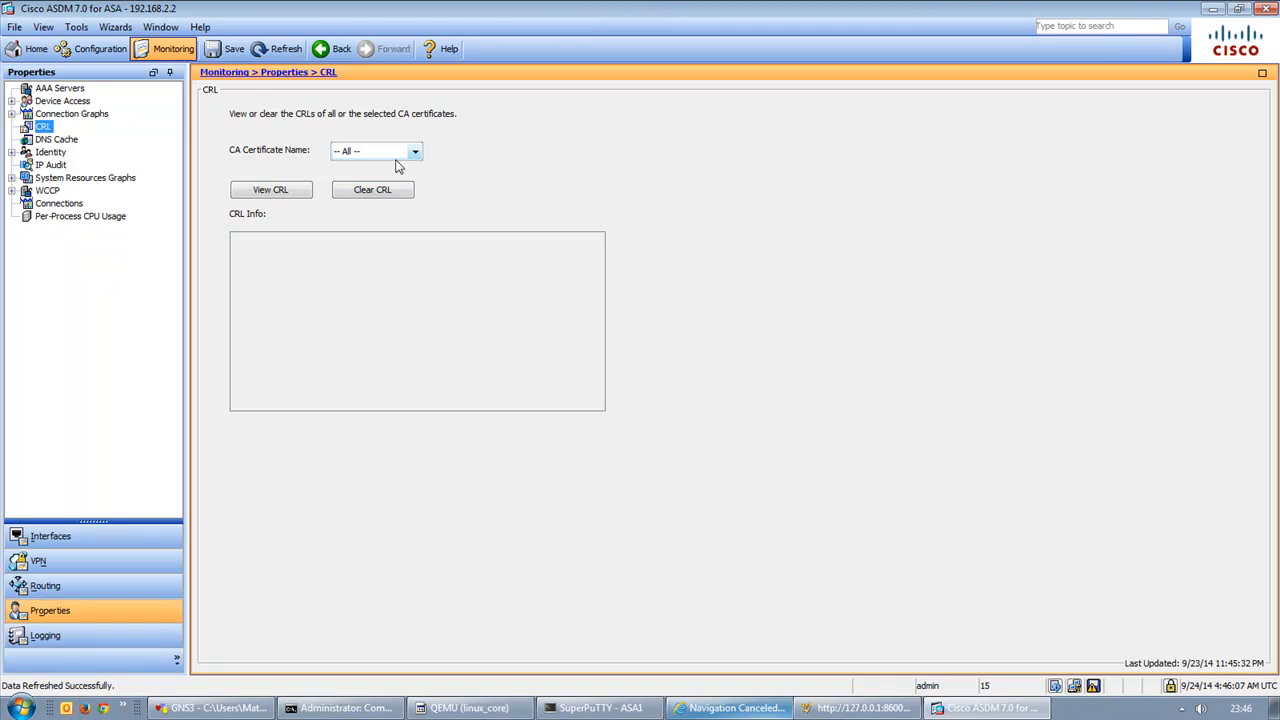
# Launch the Real-Time Log Viewer at the Debugging level, widen its window and inspect the incoming ICMP syslog entries
pyautogui.click(85, 640)
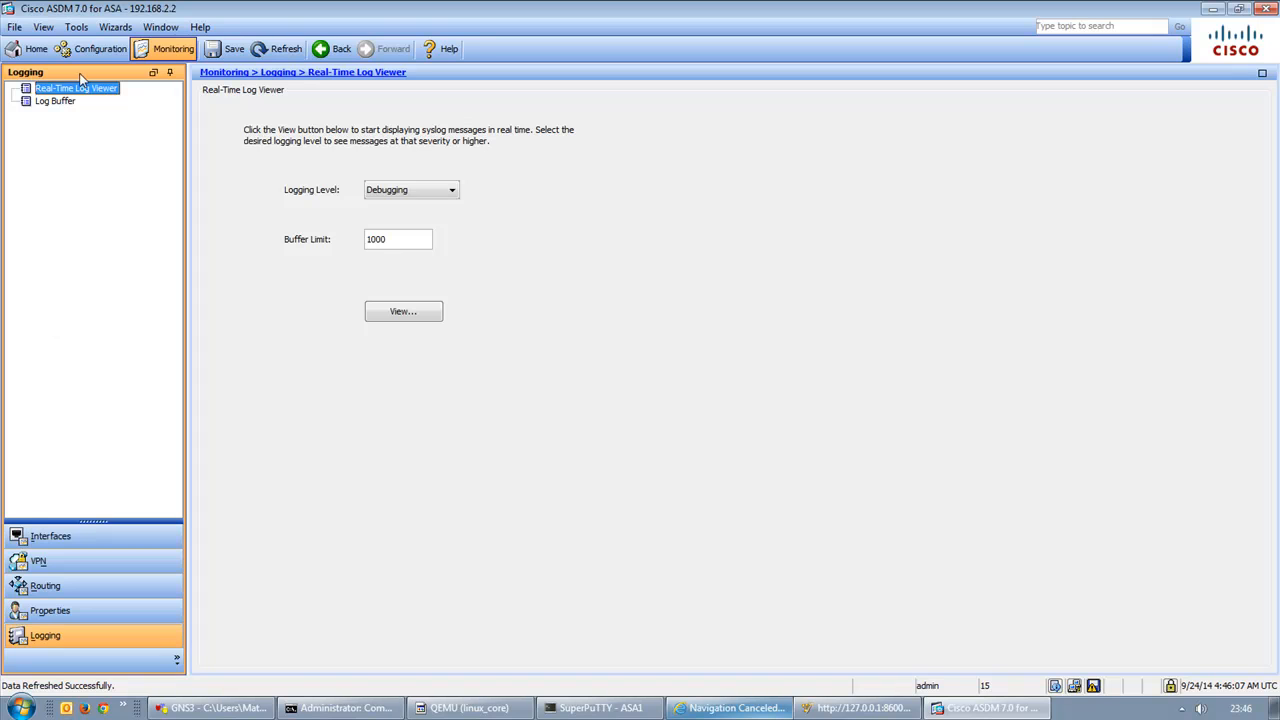
pyautogui.click(403, 311)
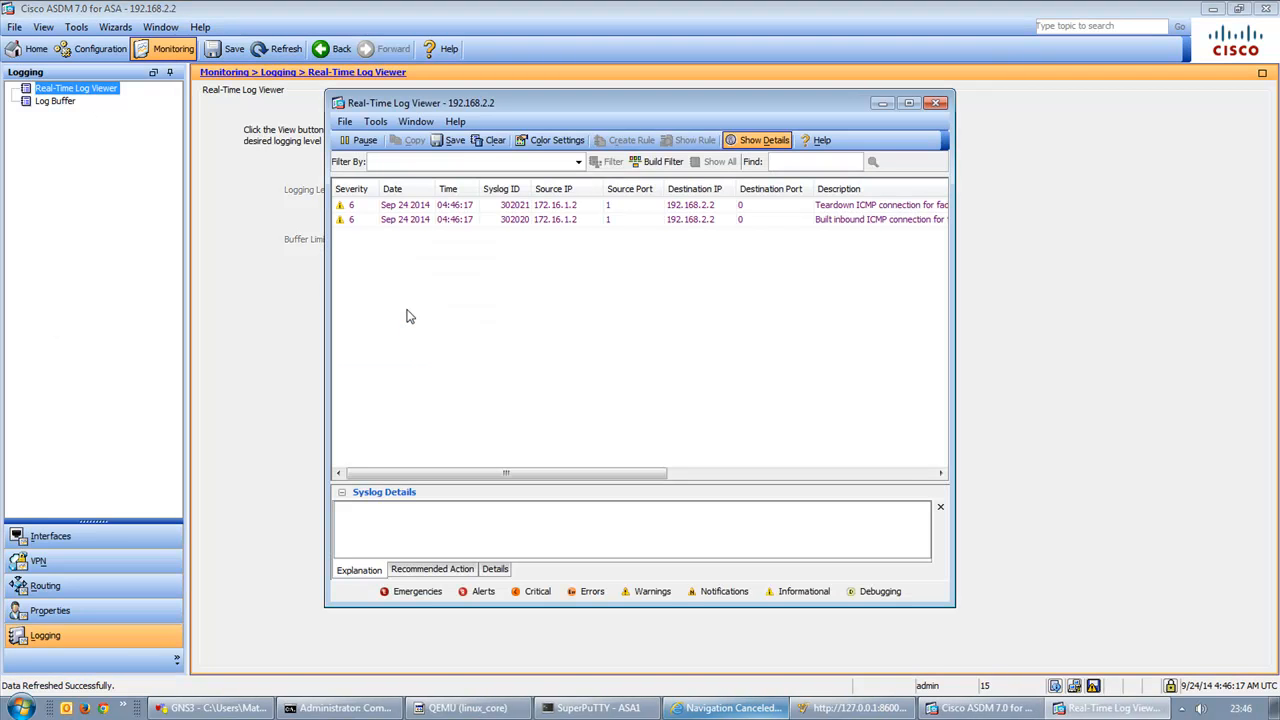
pyautogui.moveTo(945, 603); pyautogui.dragTo(1228, 612)
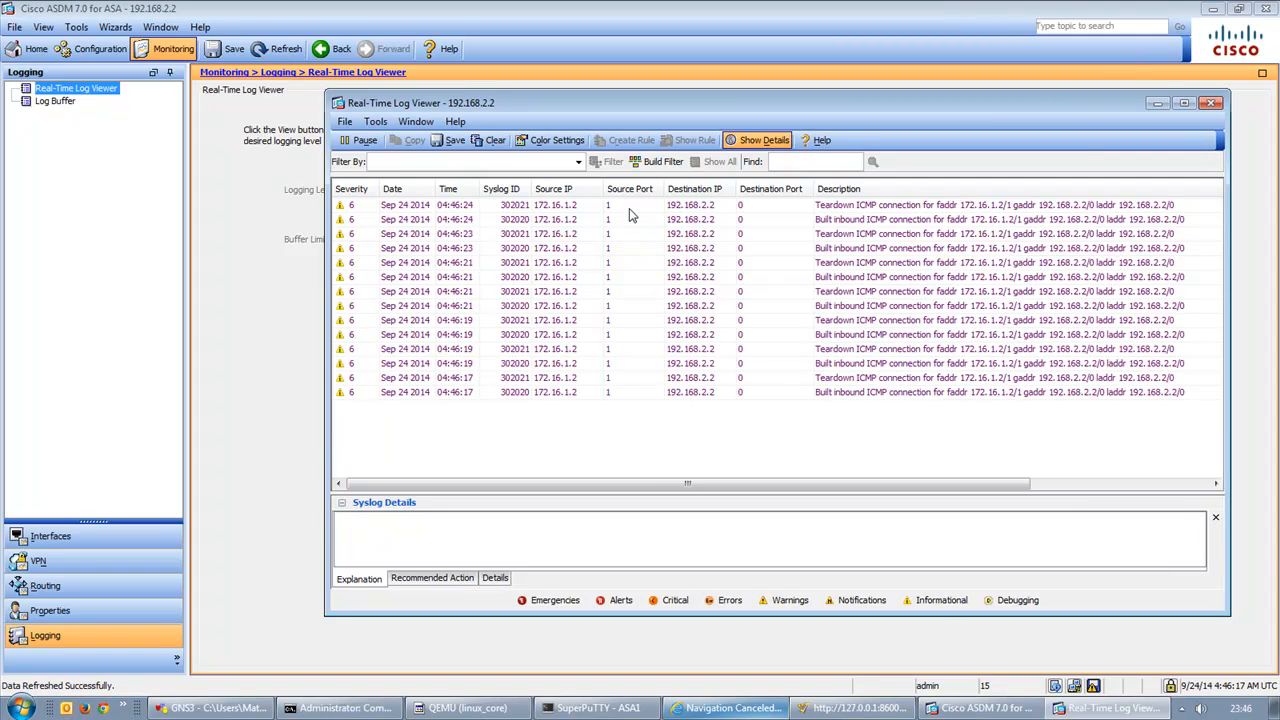
pyautogui.moveTo(629, 320)
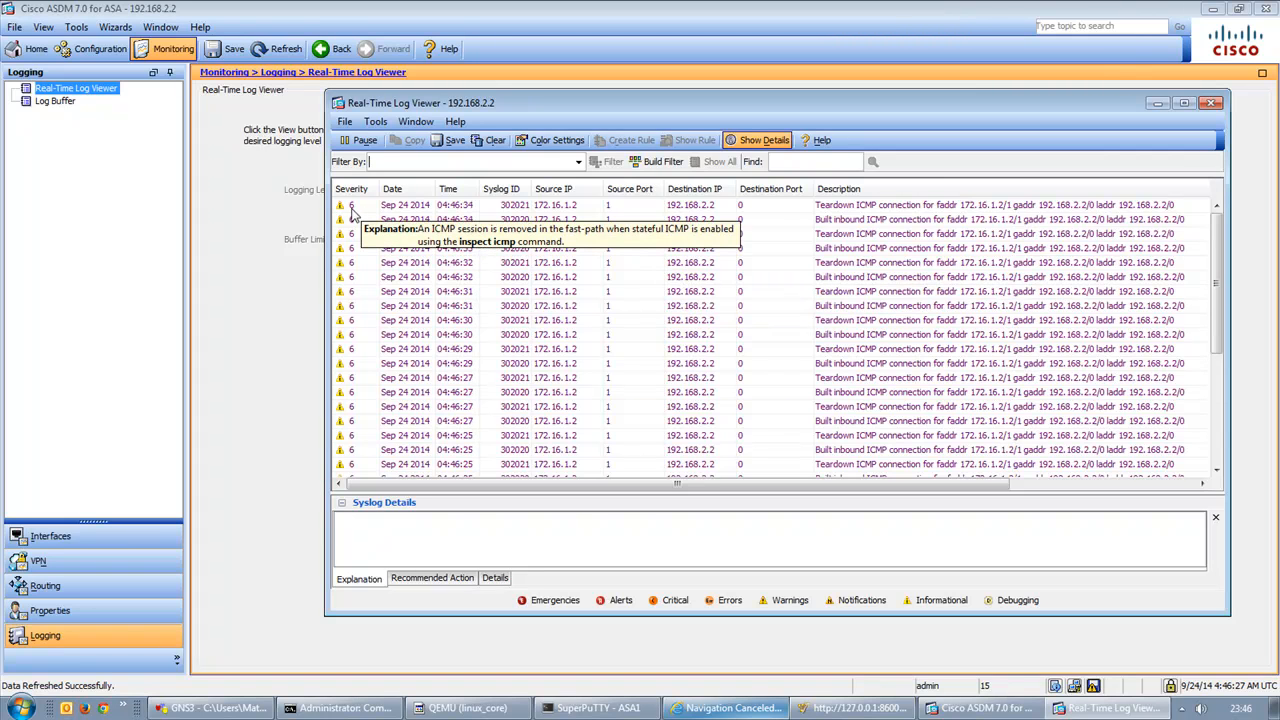
pyautogui.click(352, 210)
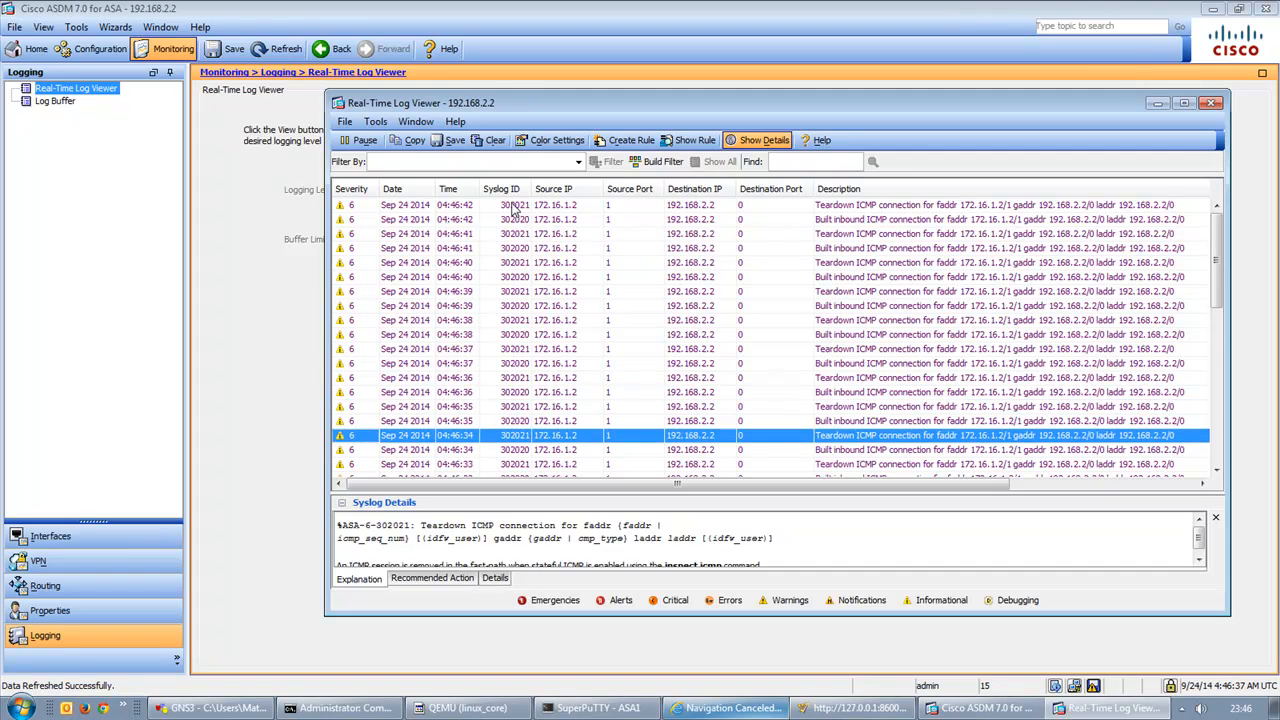
pyautogui.click(635, 209)
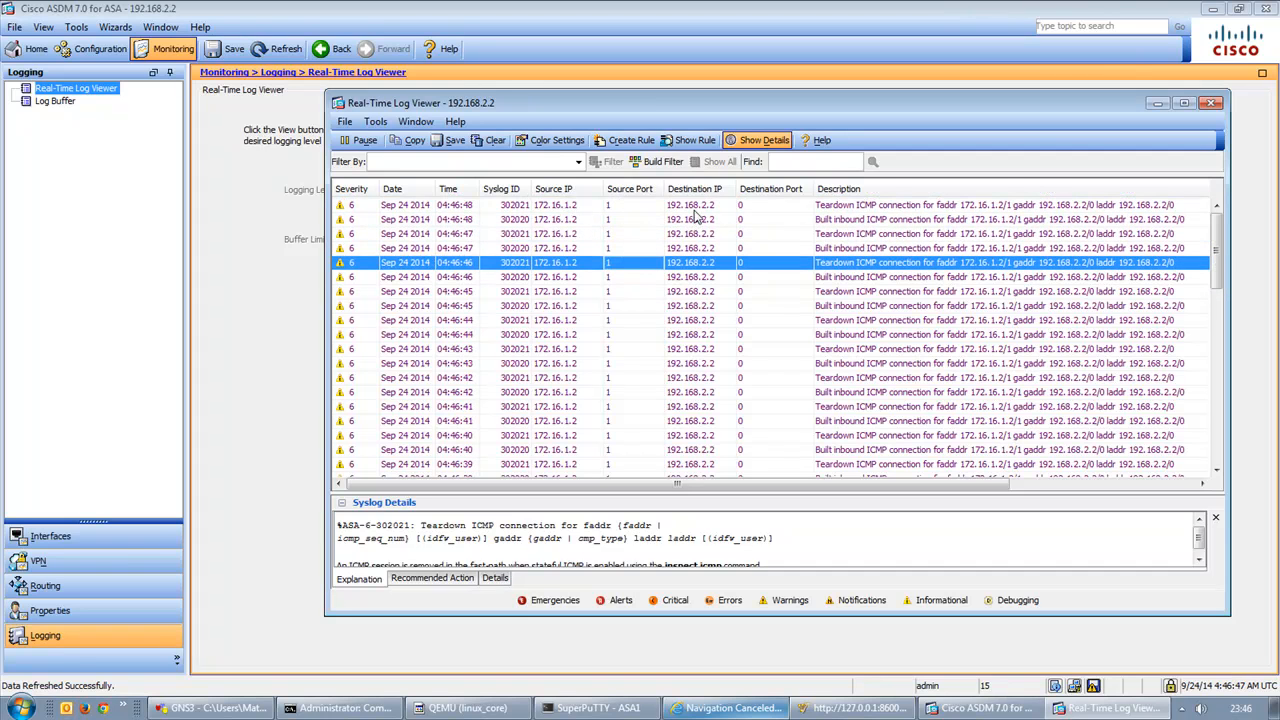
pyautogui.click(943, 222)
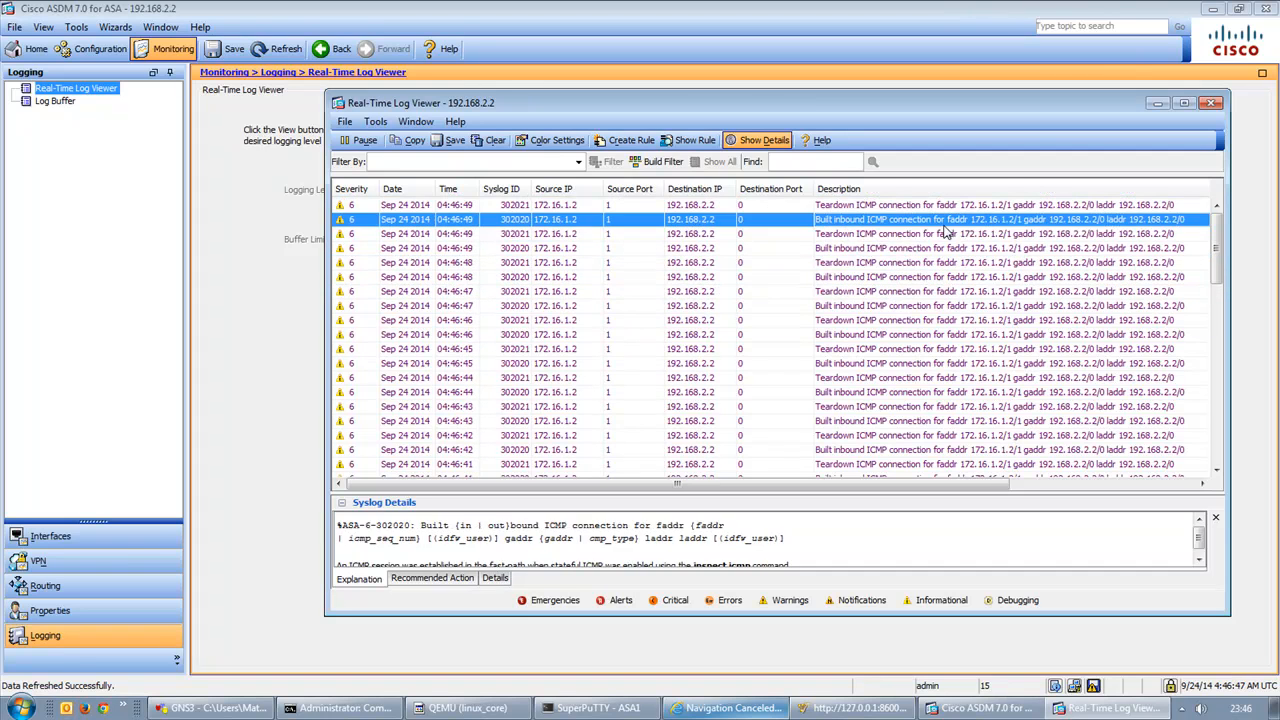
# Pause the live log and examine the selected message's explanation in an enlarged Syslog Details area, then close the viewer
pyautogui.doubleClick(833, 104)
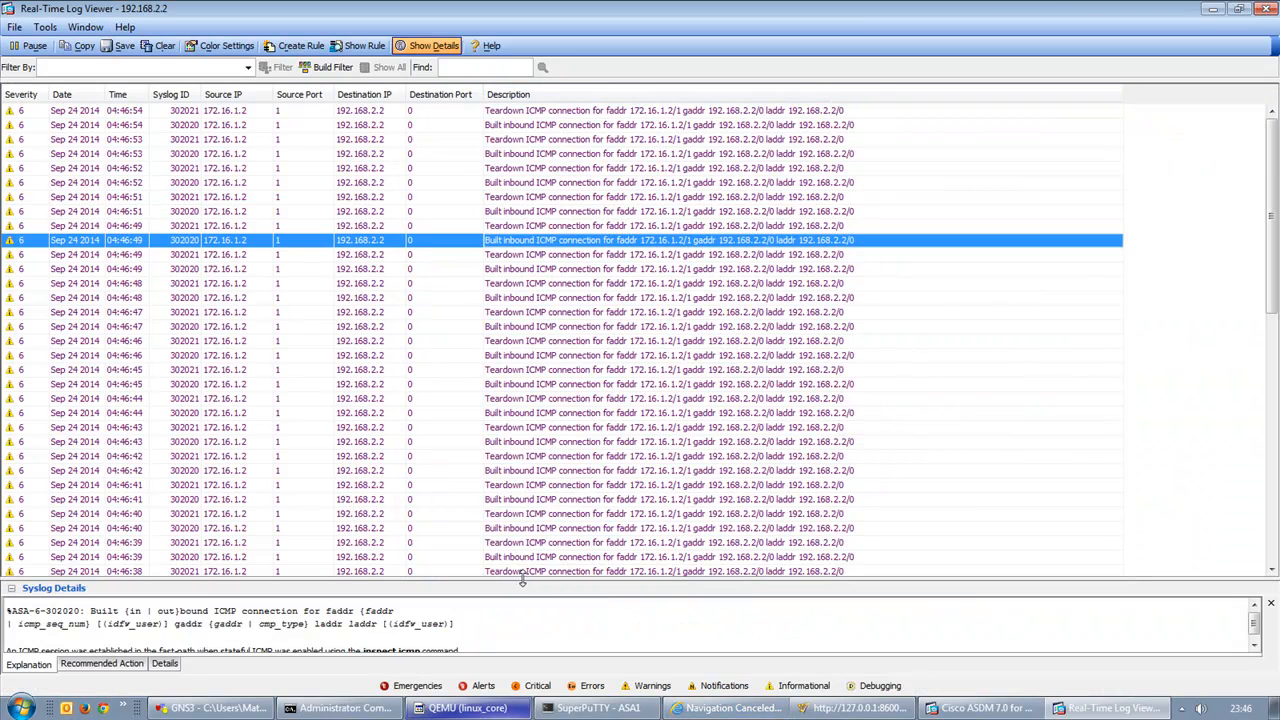
pyautogui.moveTo(521, 580); pyautogui.dragTo(480, 507)
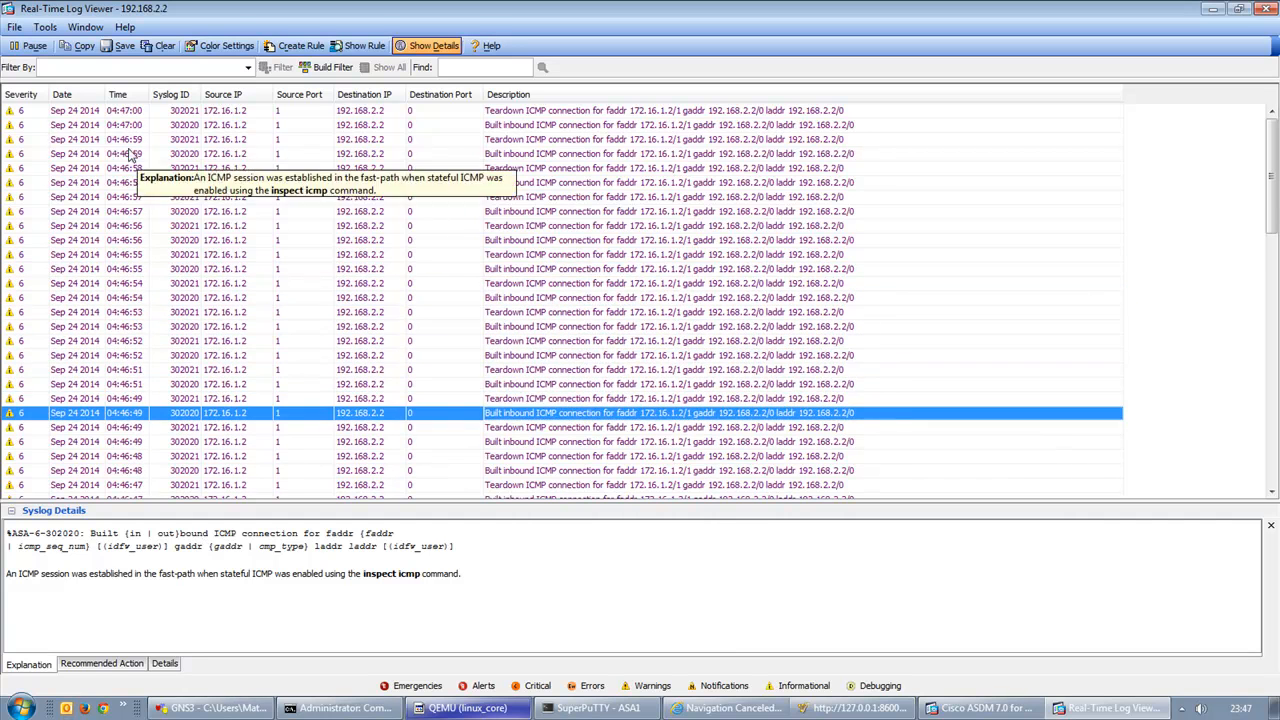
pyautogui.click(27, 46)
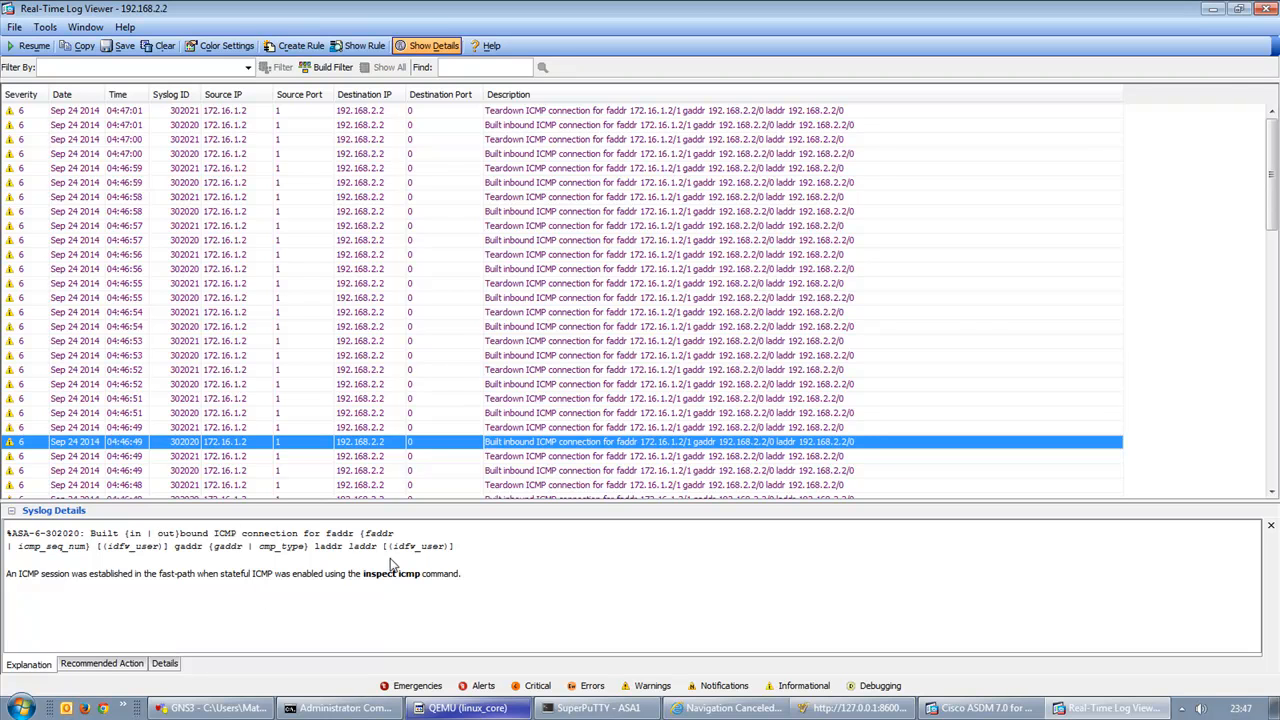
pyautogui.doubleClick(698, 9)
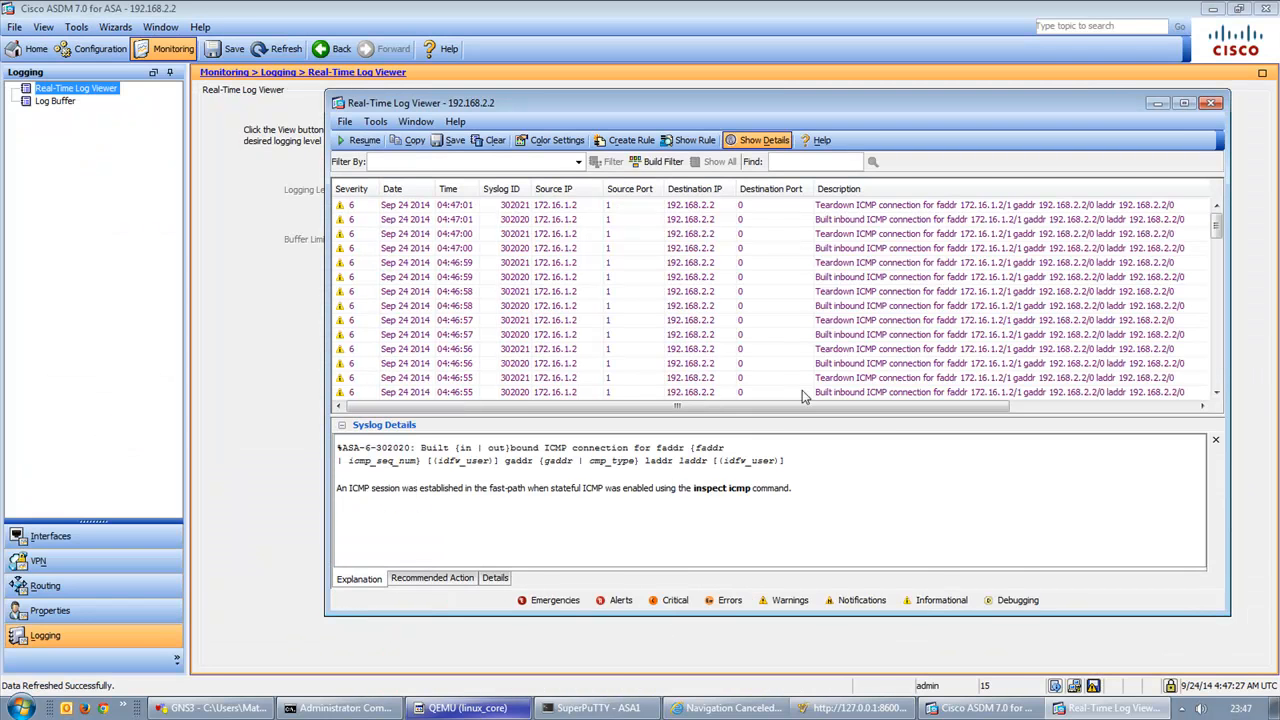
pyautogui.moveTo(833, 413); pyautogui.dragTo(833, 450)
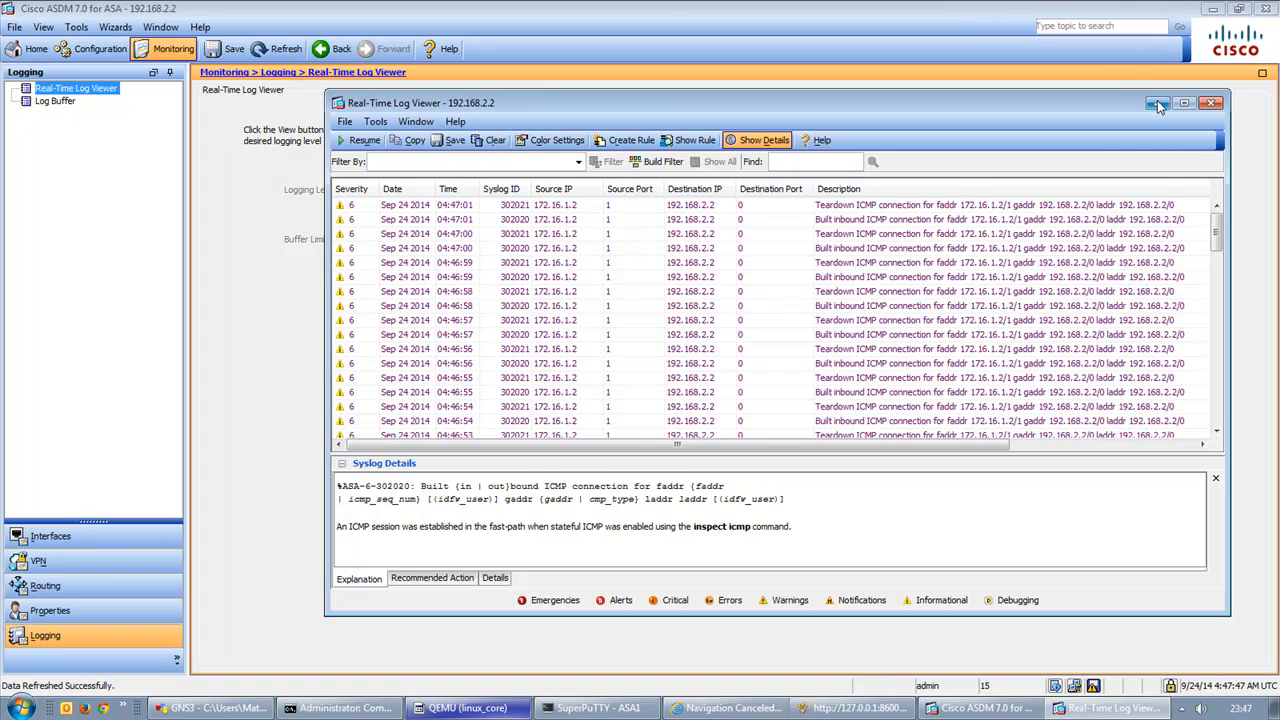
pyautogui.click(1210, 103)
# Look through the Log Buffer messages at the Debugging level, close the log window and revisit the VPN sessions page
pyautogui.click(50, 104)
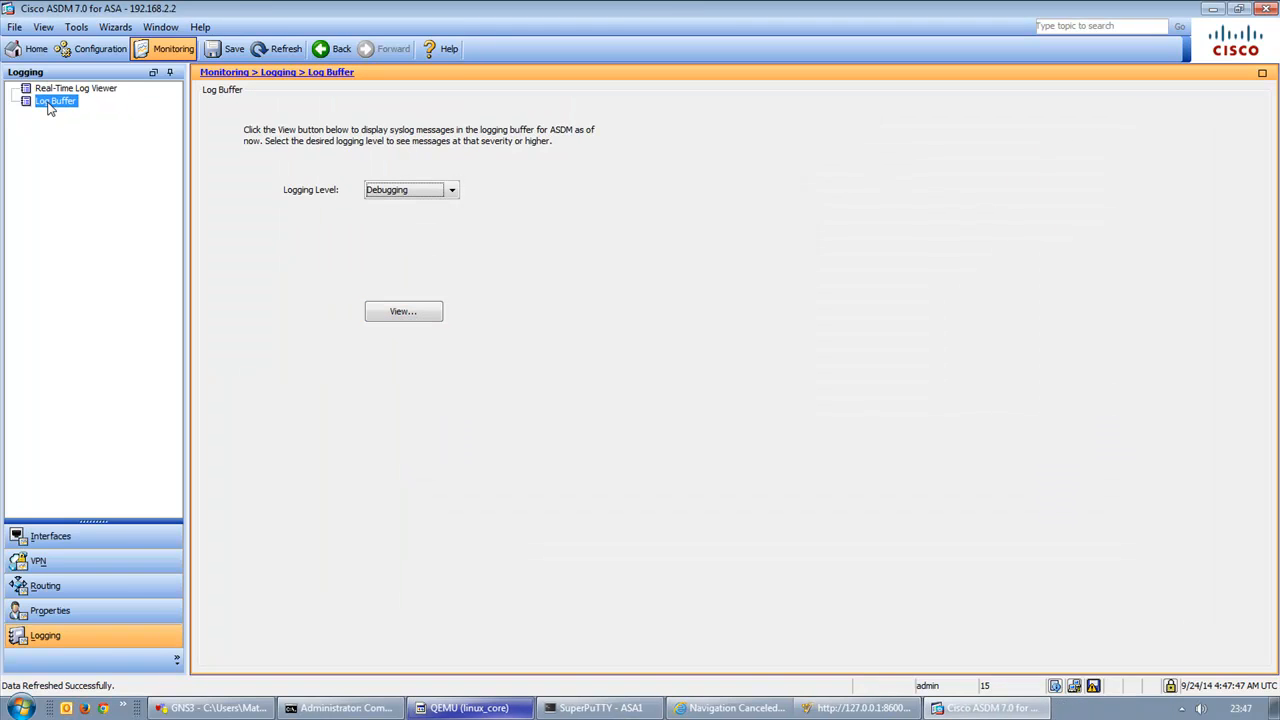
pyautogui.click(432, 320)
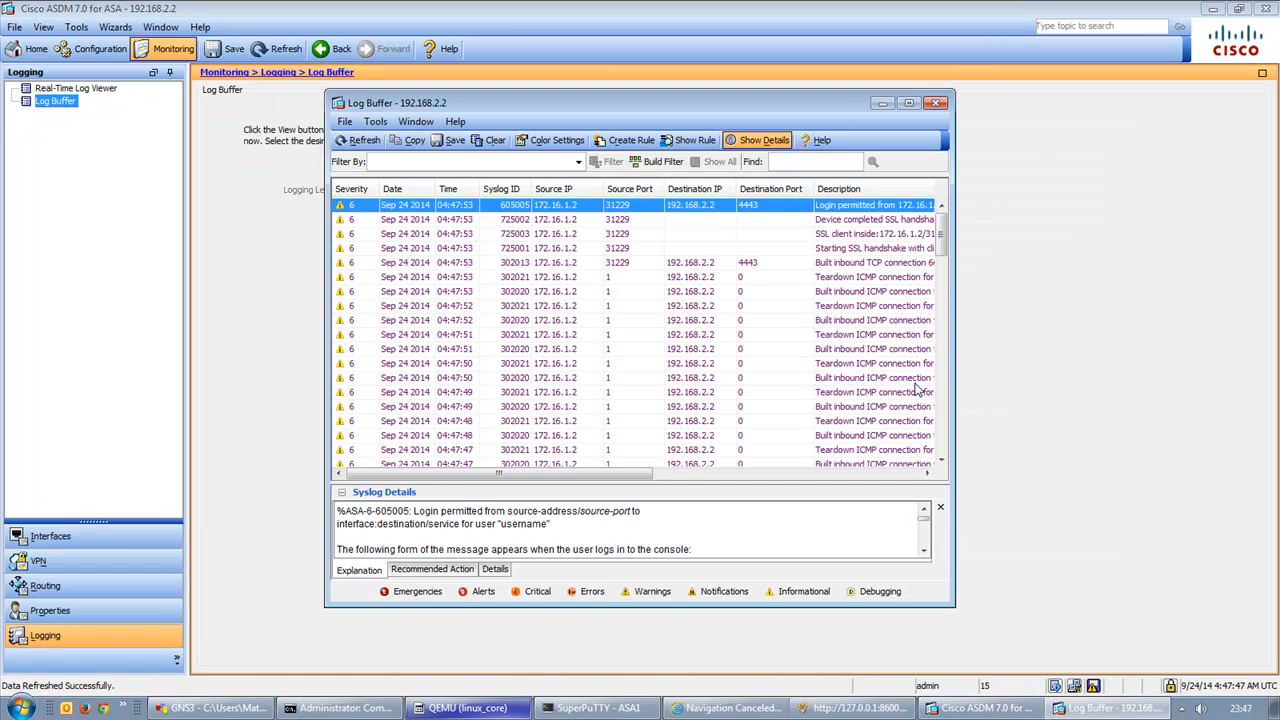
pyautogui.doubleClick(845, 105)
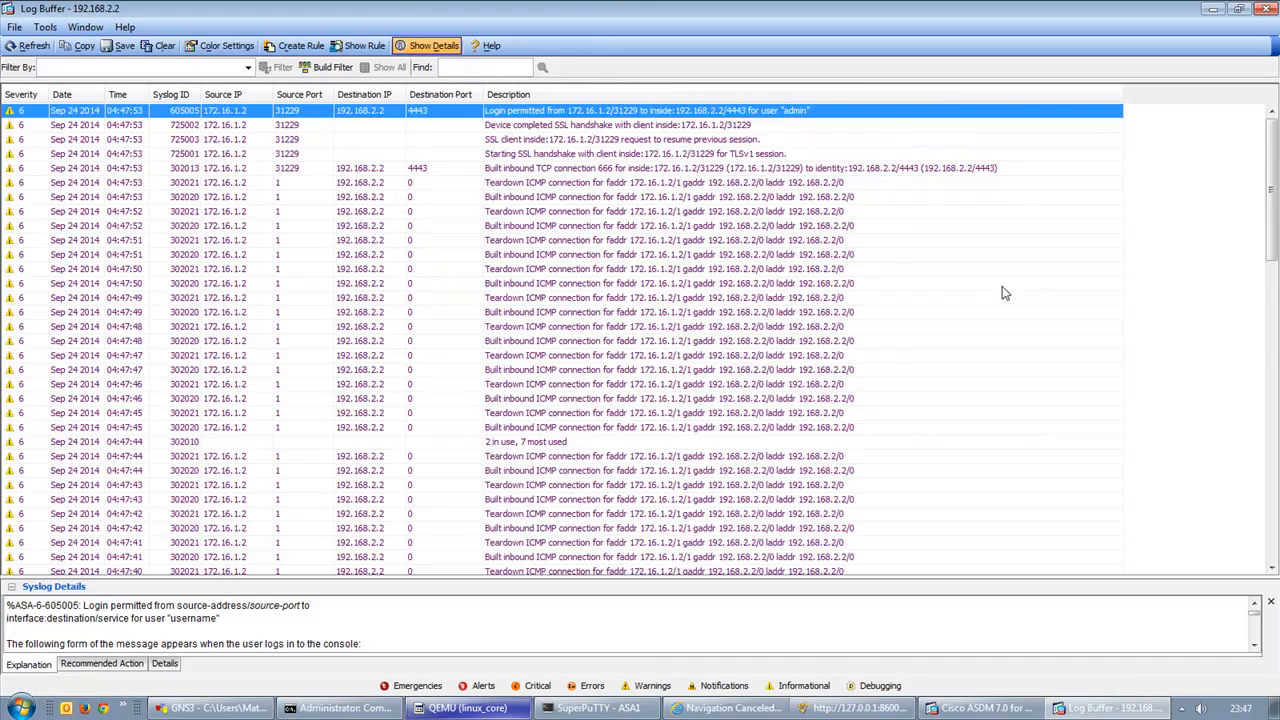
pyautogui.scroll(-20, 1029, 275)
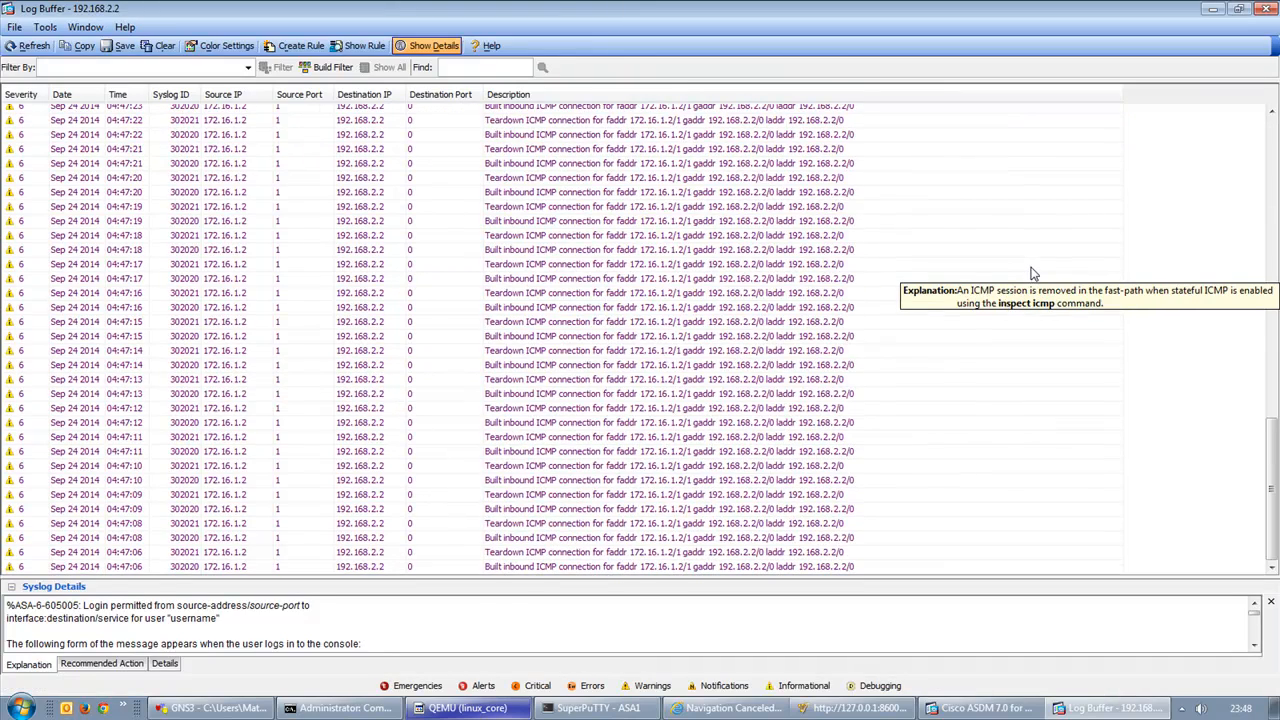
pyautogui.scroll(20, 1033, 273)
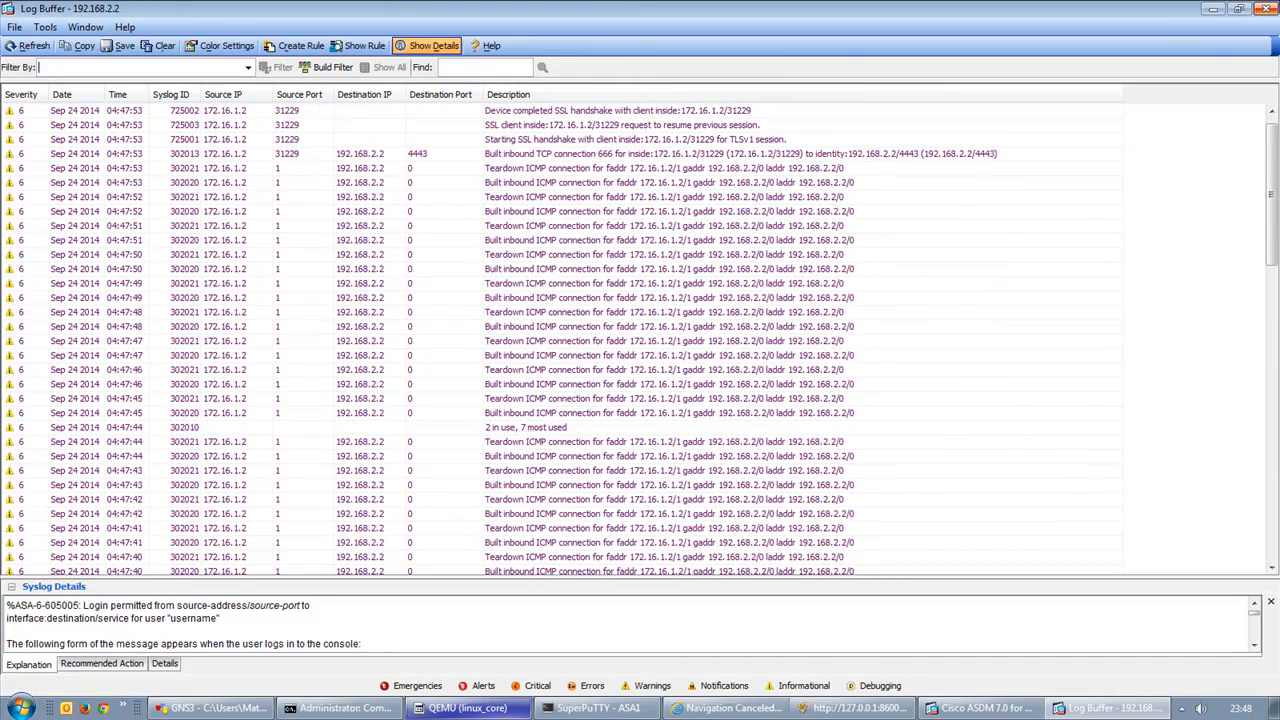
pyautogui.click(1267, 9)
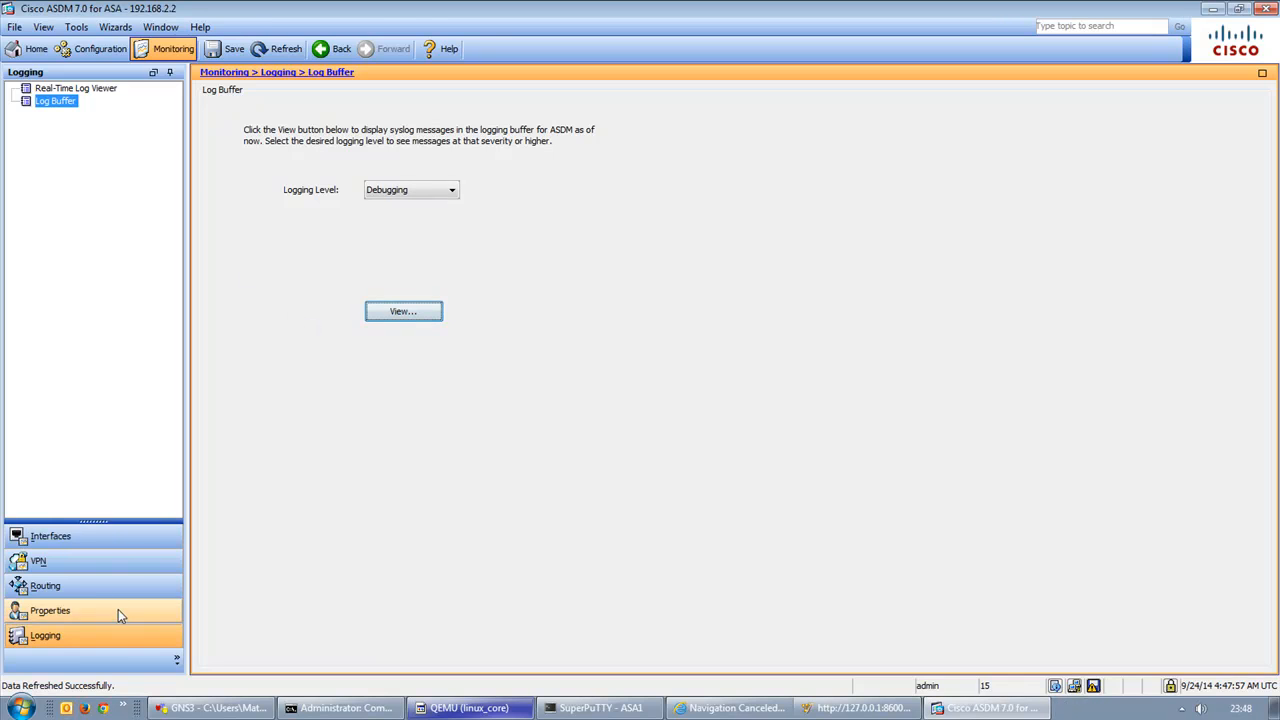
pyautogui.click(106, 564)
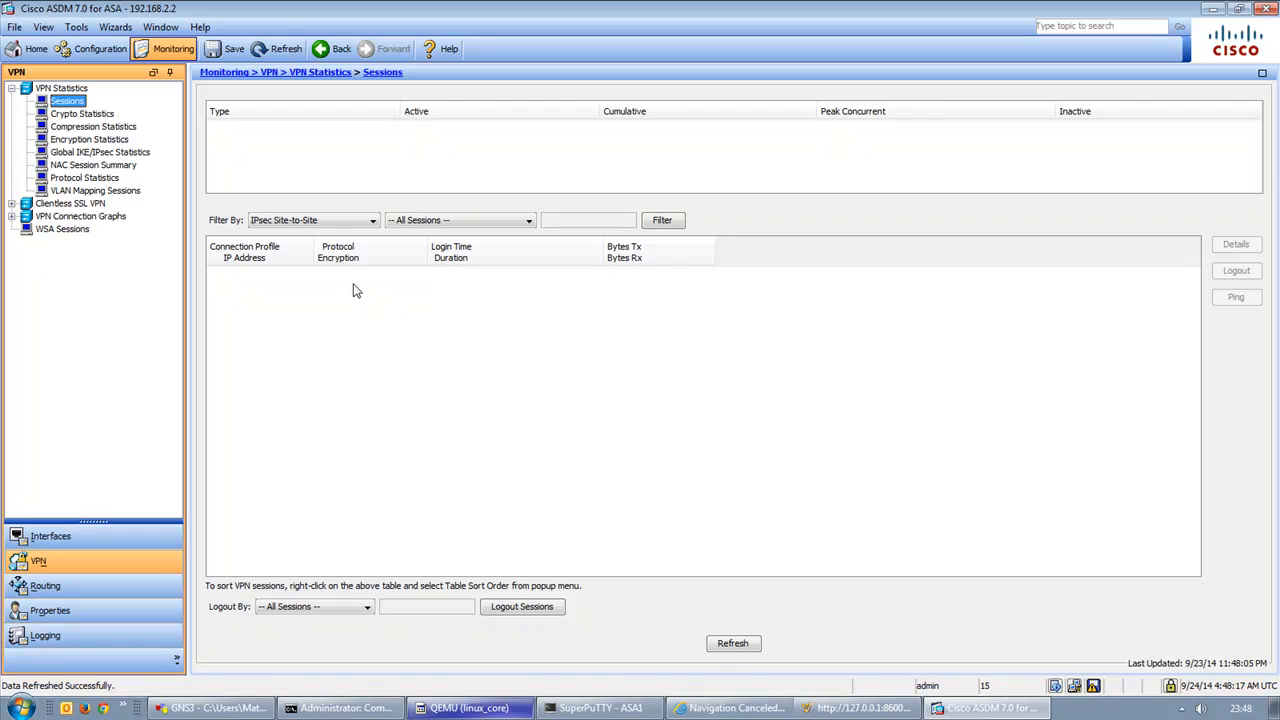
# In the Device Setup configuration, review the interfaces and the routing pages for static routes, route maps and prefix rules
pyautogui.click(98, 52)
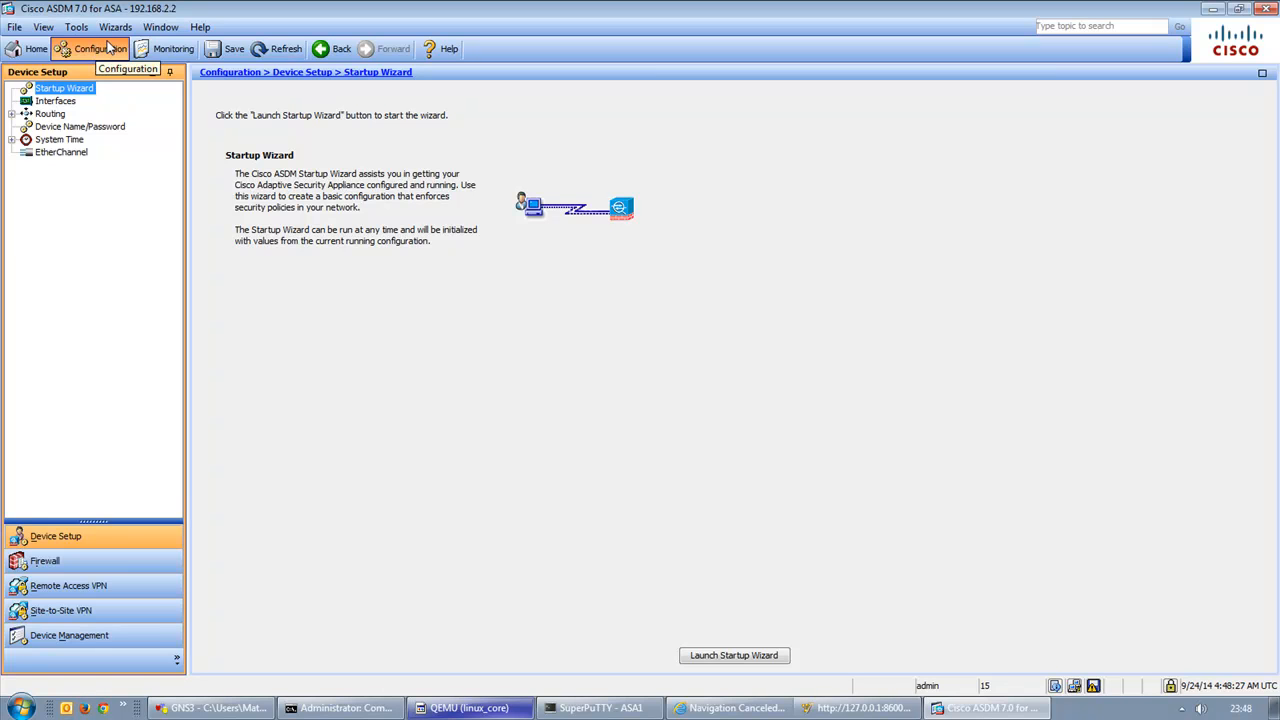
pyautogui.click(37, 104)
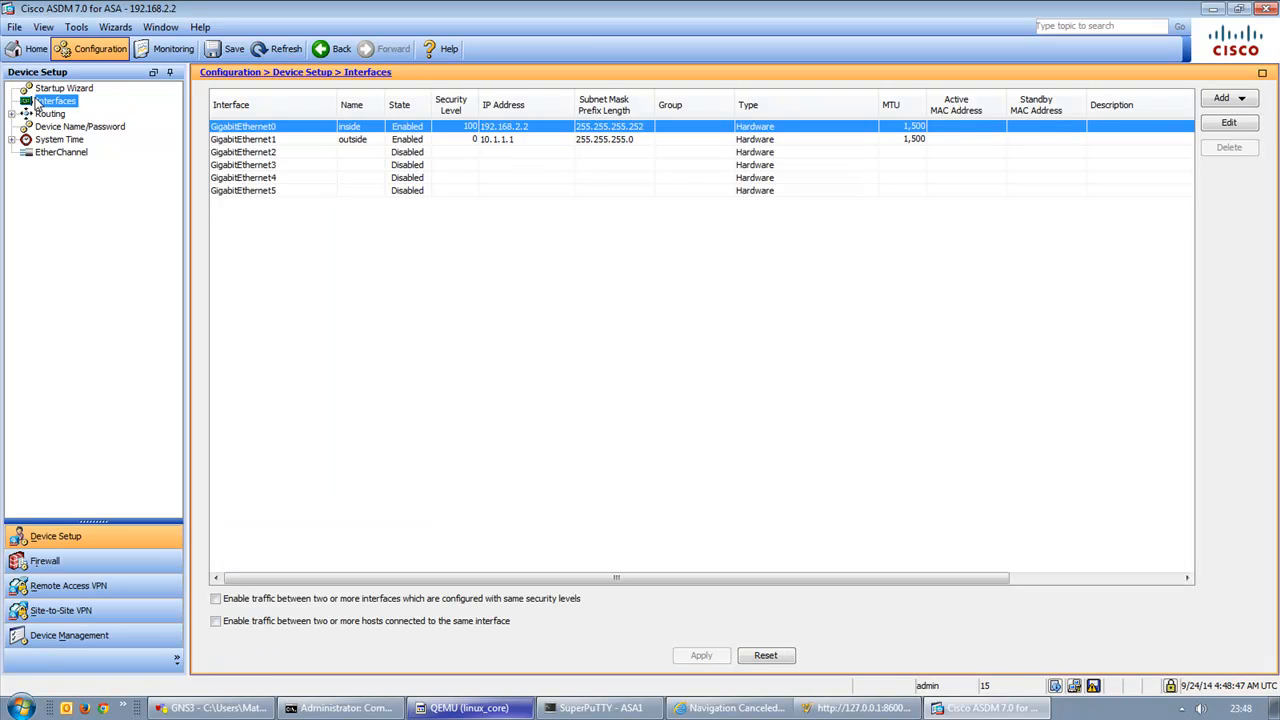
pyautogui.click(26, 116)
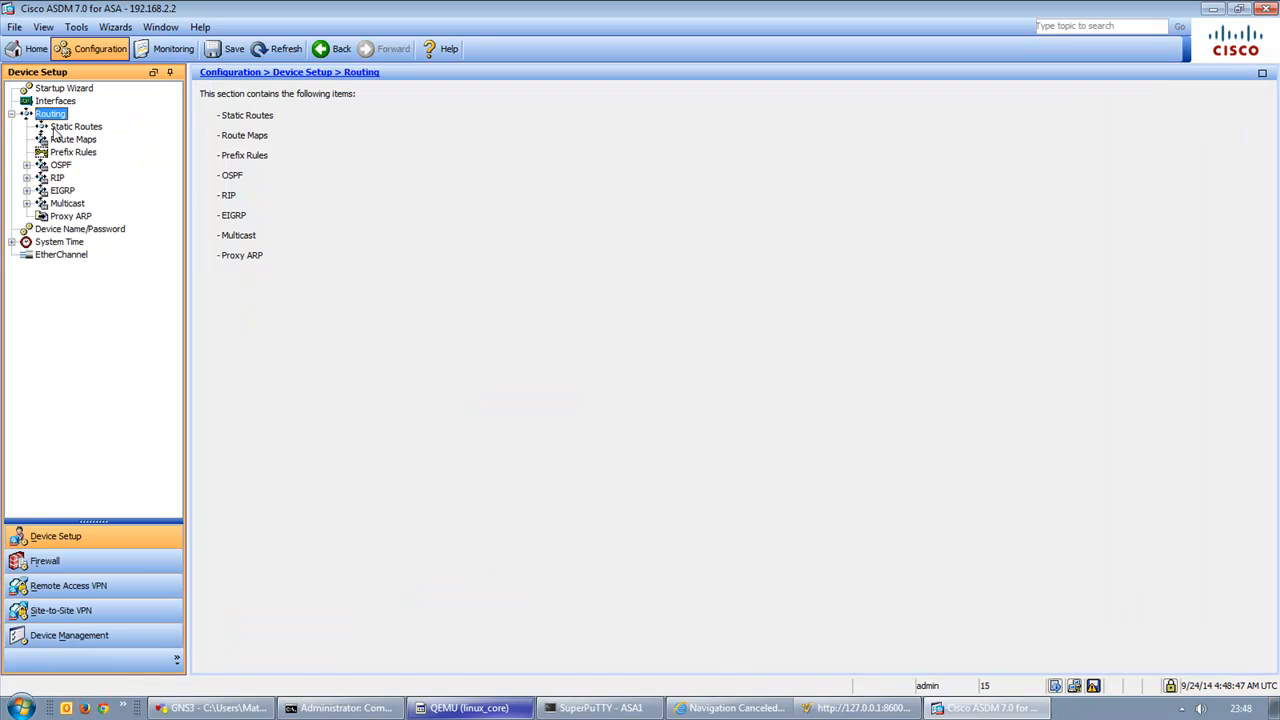
pyautogui.click(62, 127)
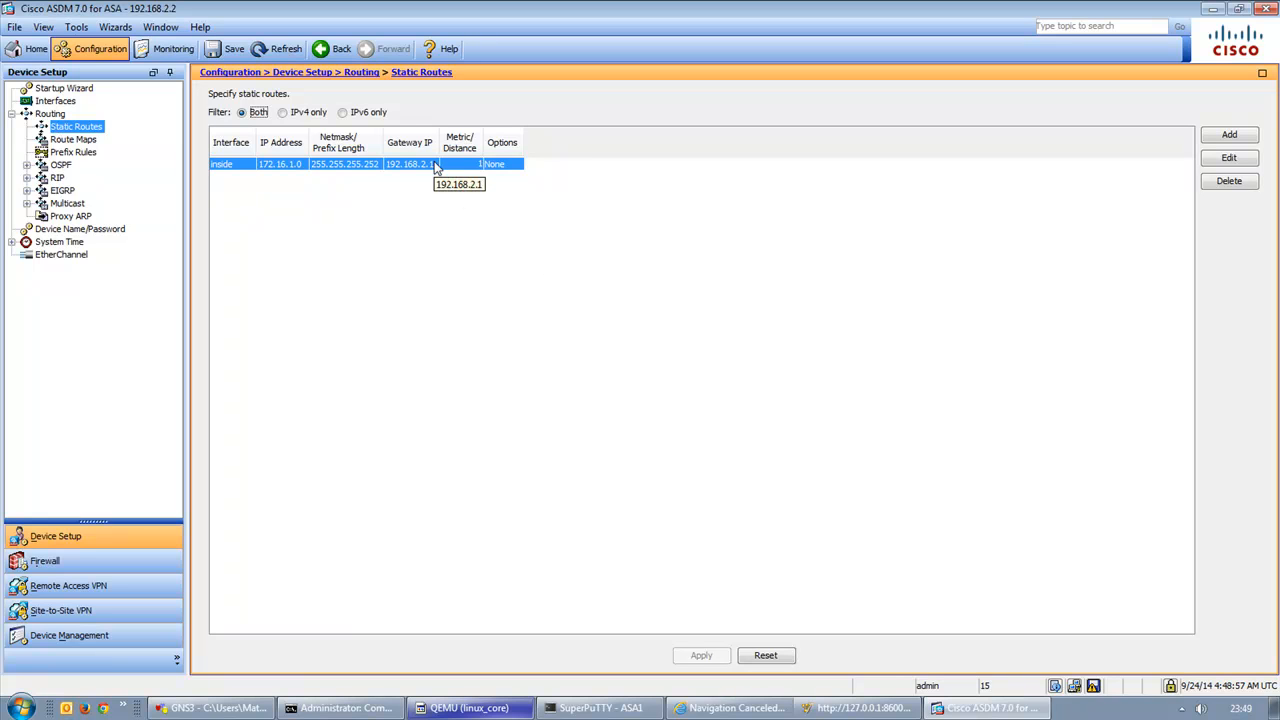
pyautogui.click(78, 142)
pyautogui.click(80, 152)
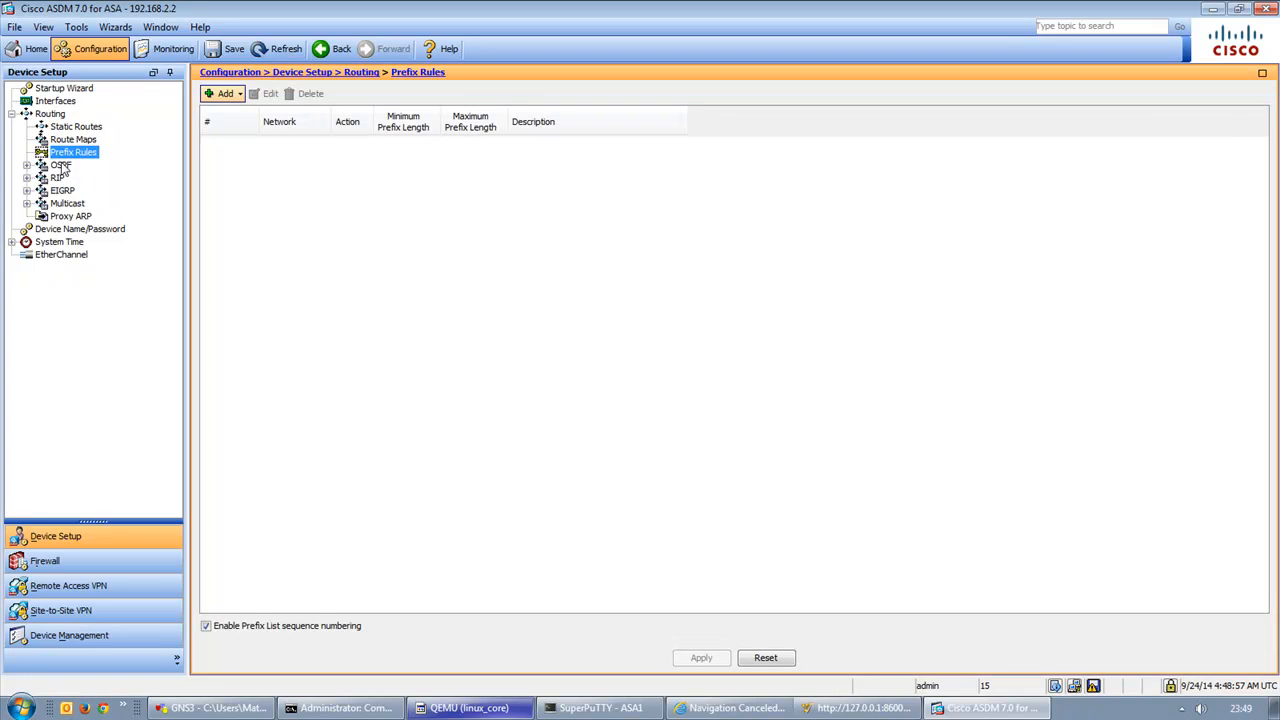
# Collapse the Routing group and review the Device Name/Password, System Time and EtherChannel pages
pyautogui.click(12, 114)
pyautogui.click(80, 127)
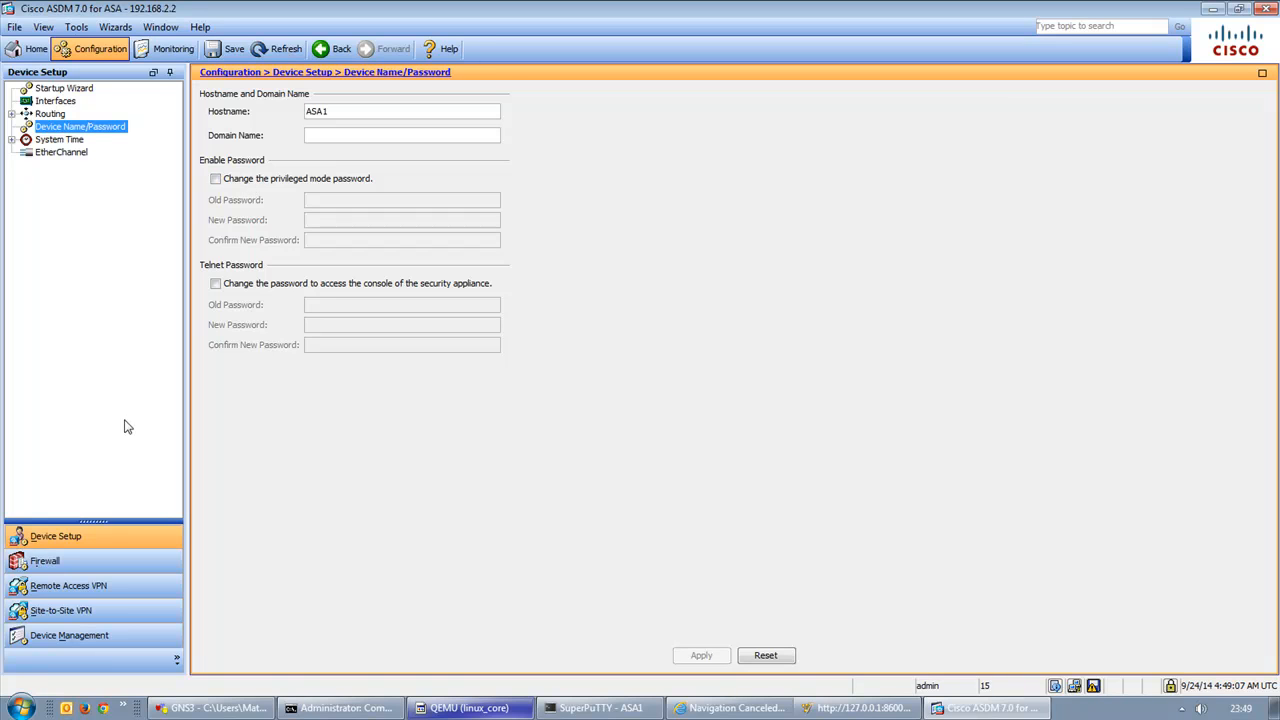
pyautogui.click(56, 141)
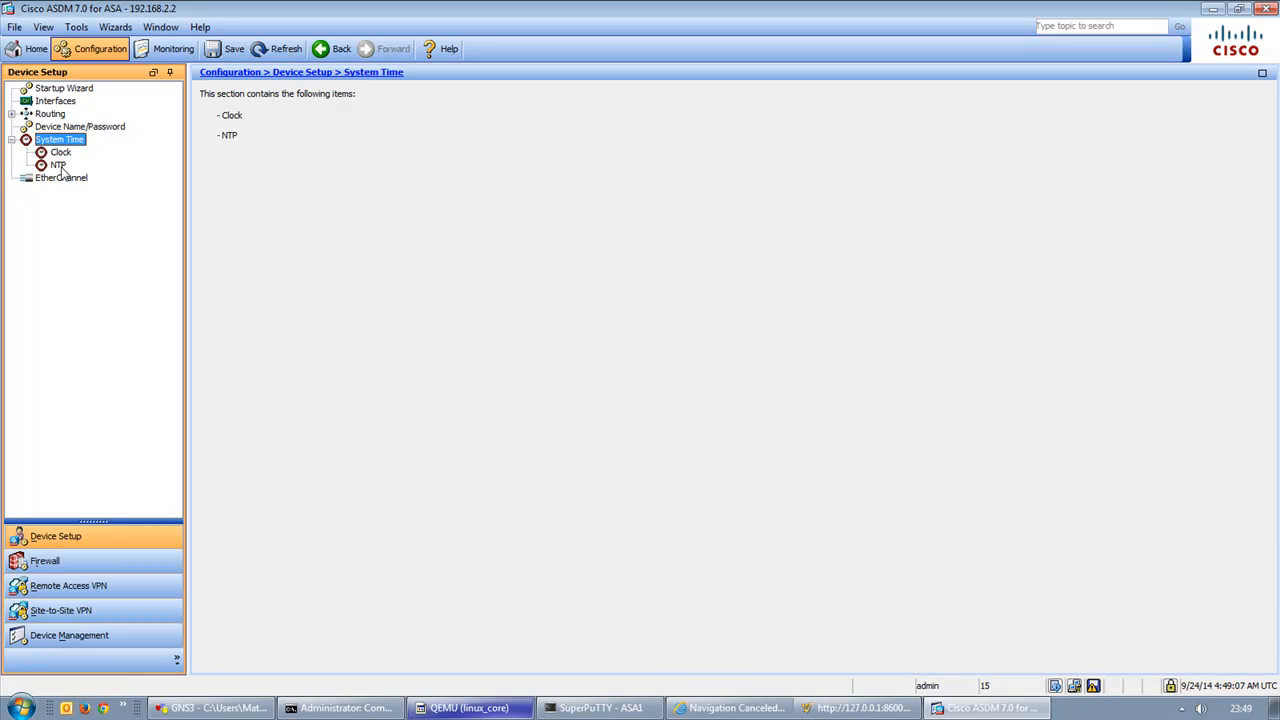
pyautogui.click(66, 180)
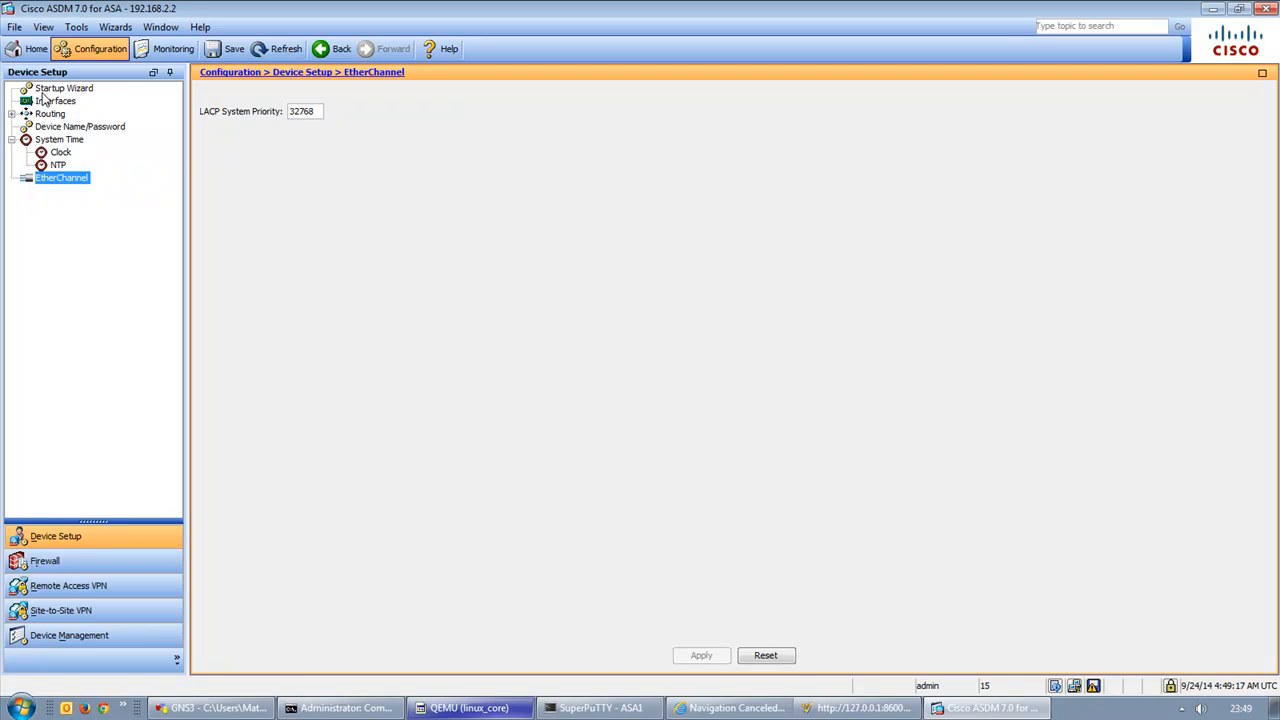
# Show only the IPv4 firewall access rules and inspect the inside, outside and global implicit rules
pyautogui.click(141, 560)
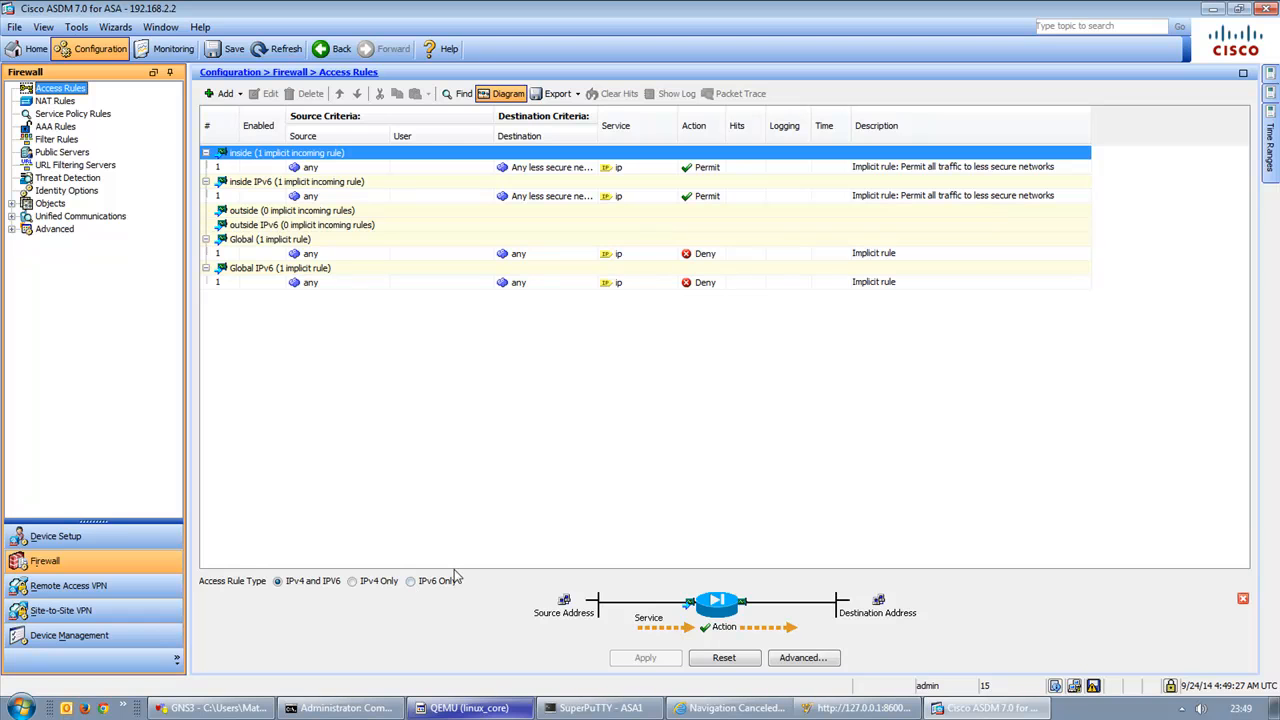
pyautogui.click(353, 581)
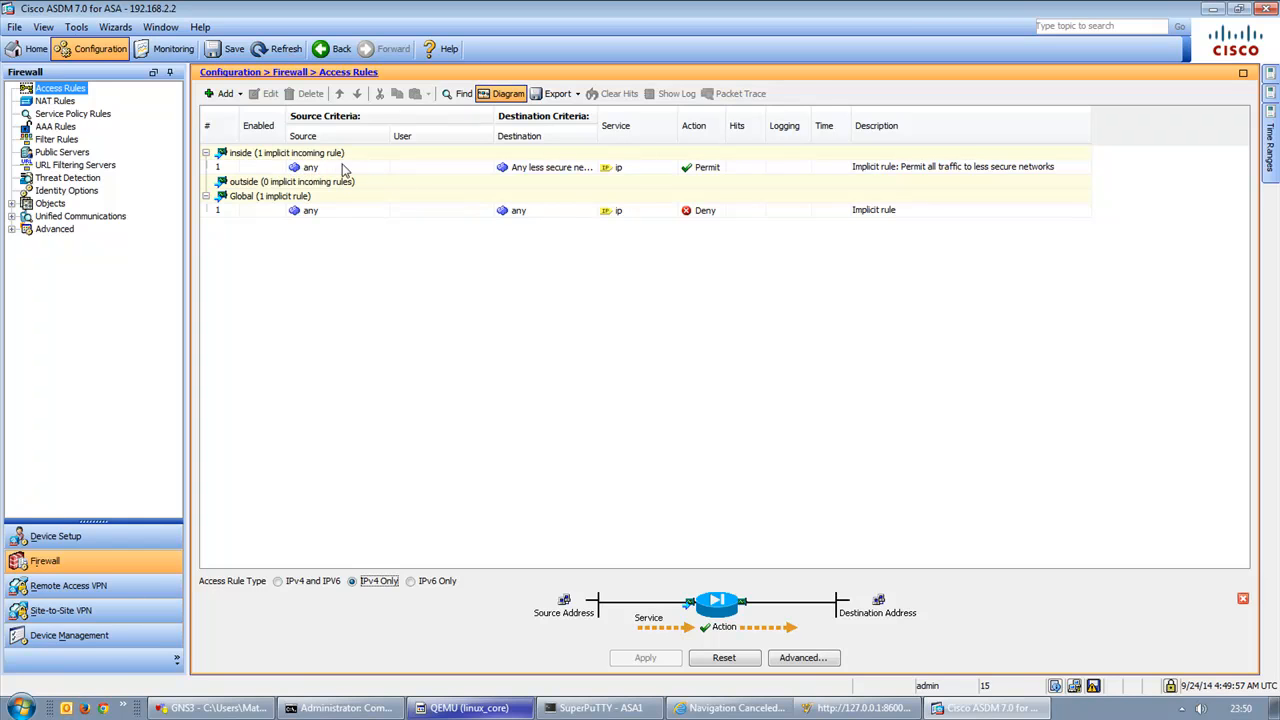
pyautogui.click(330, 170)
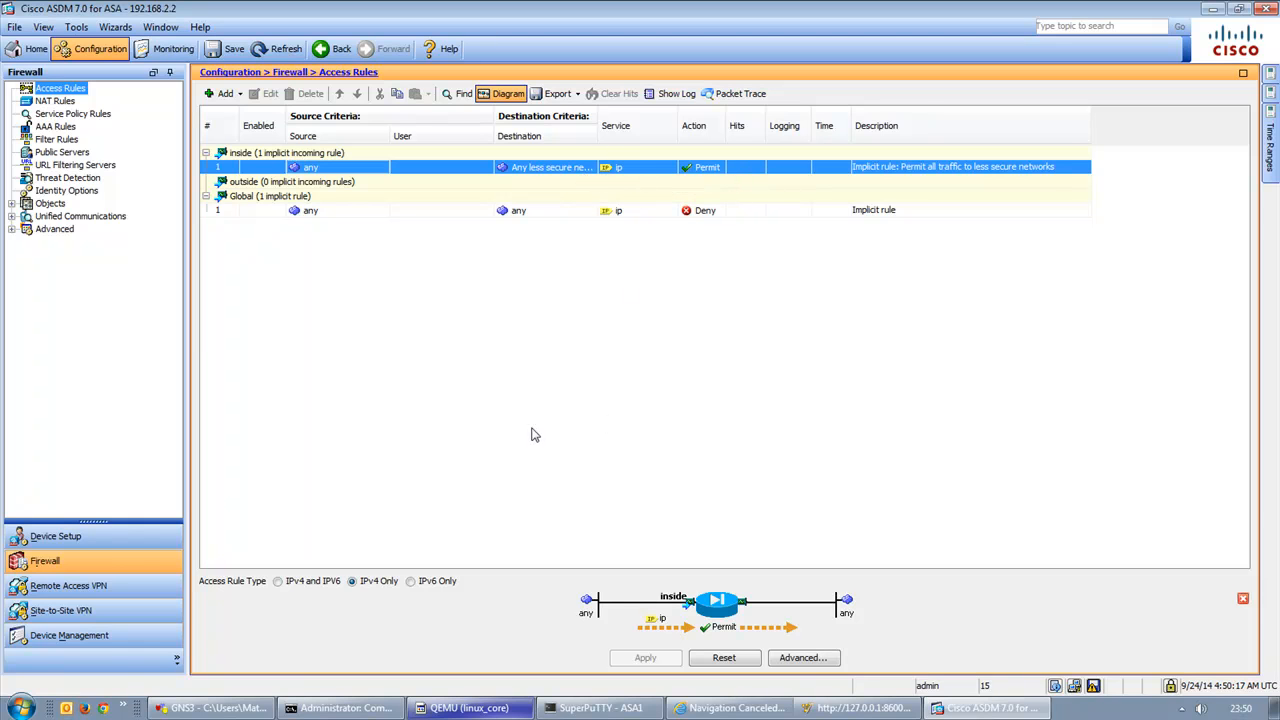
pyautogui.click(287, 183)
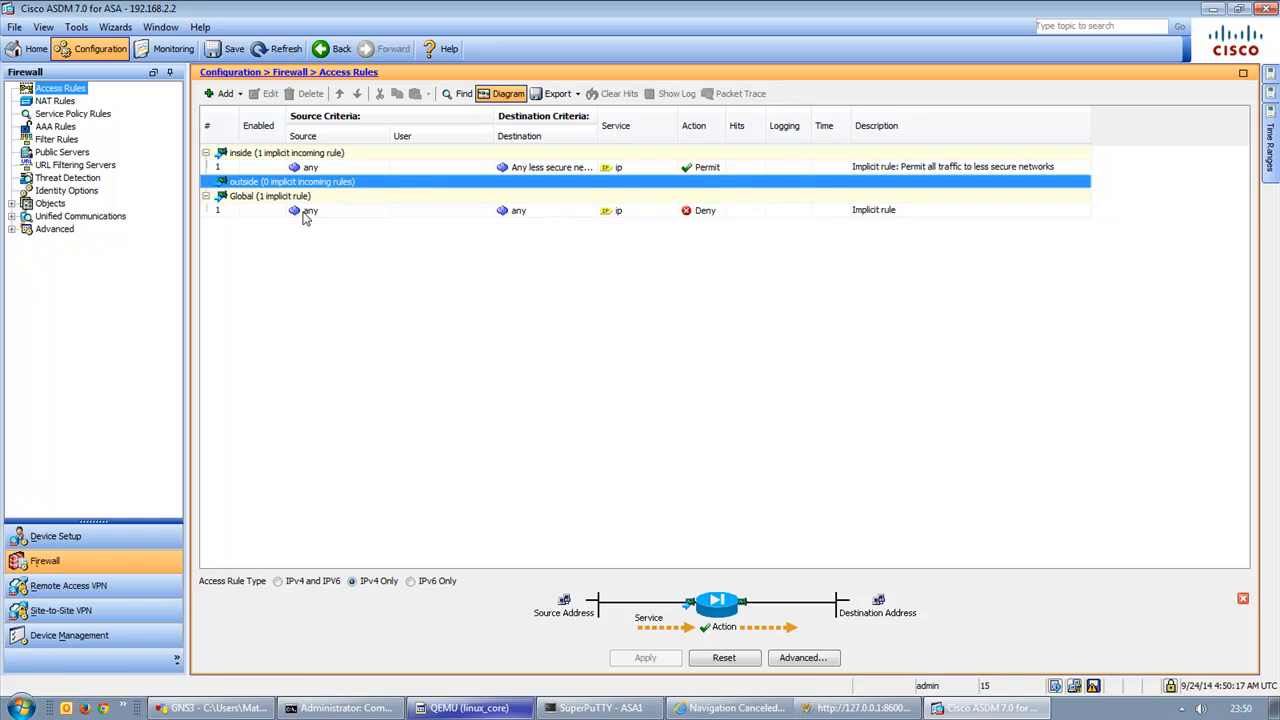
pyautogui.click(745, 214)
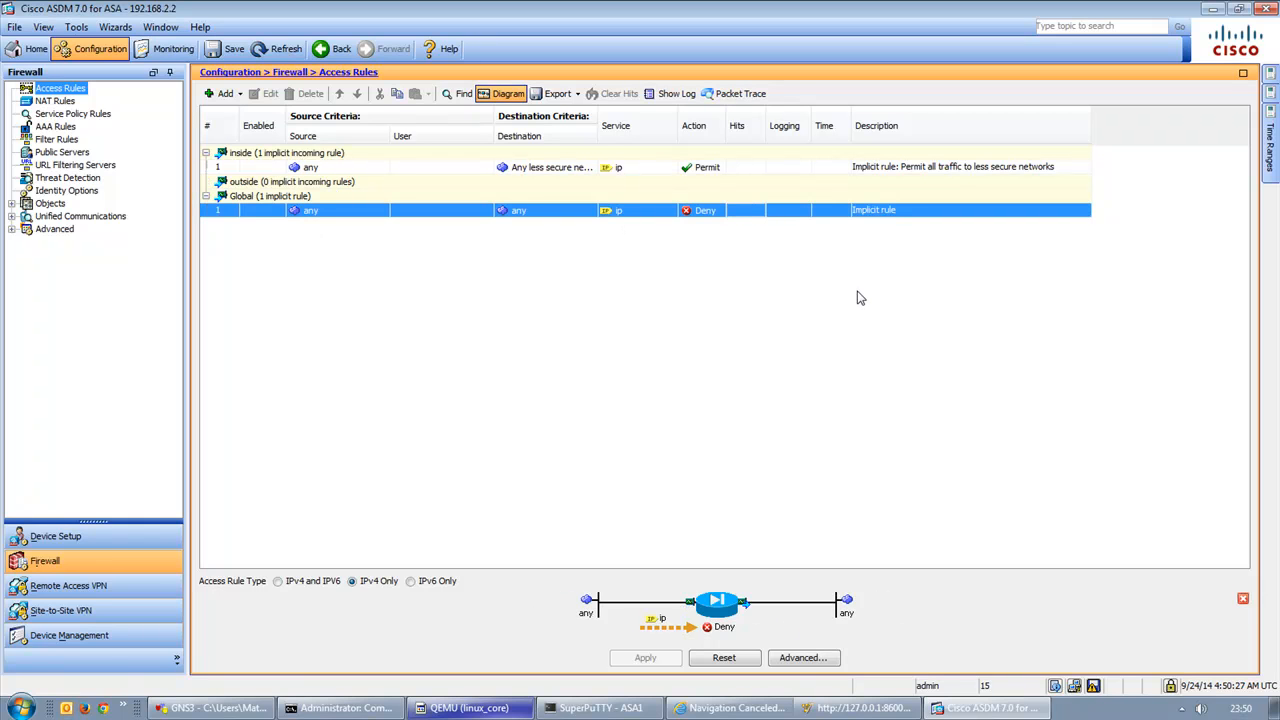
pyautogui.click(400, 187)
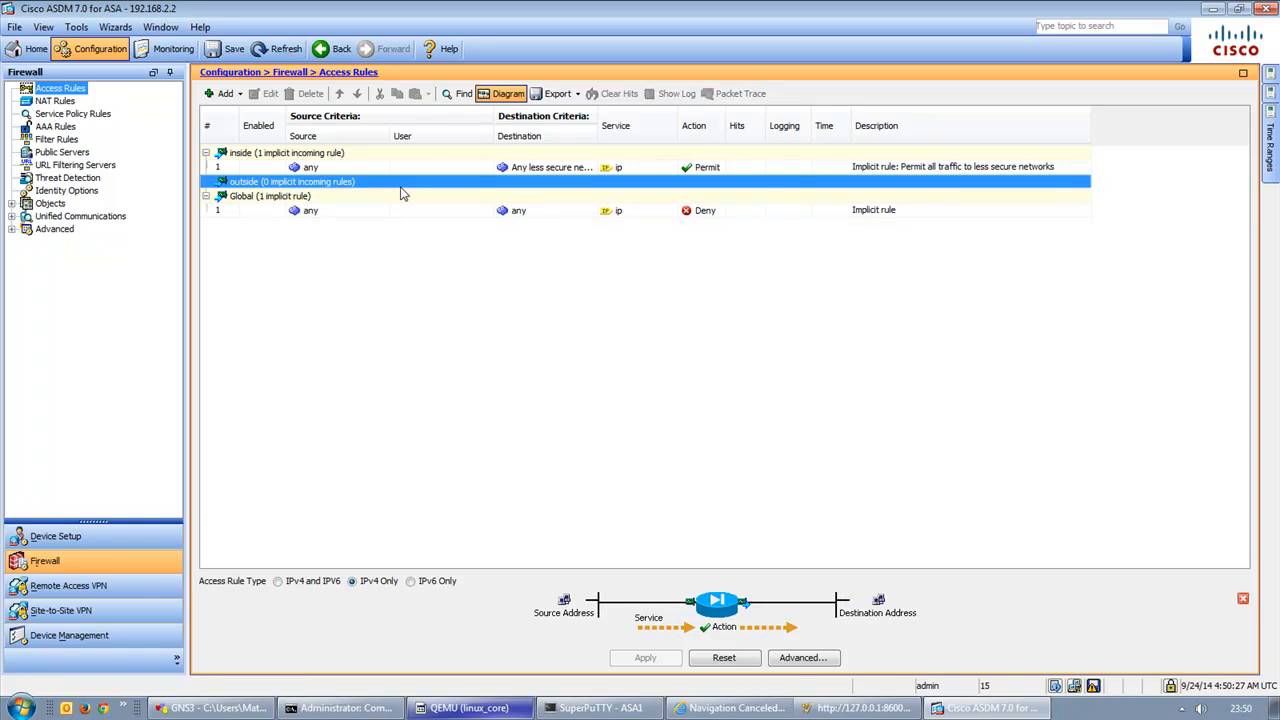
# Switch to the GNS3 topology and check the Web_Server's device details and network address
pyautogui.click(658, 710)
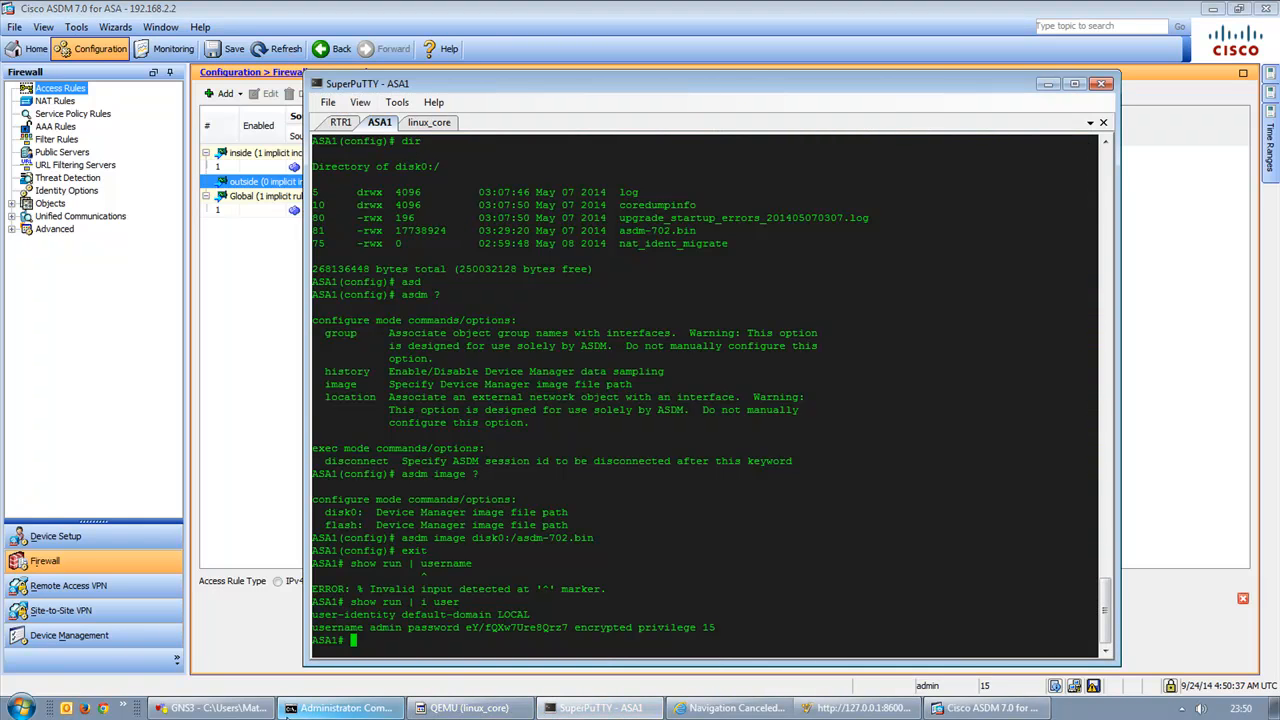
pyautogui.click(212, 708)
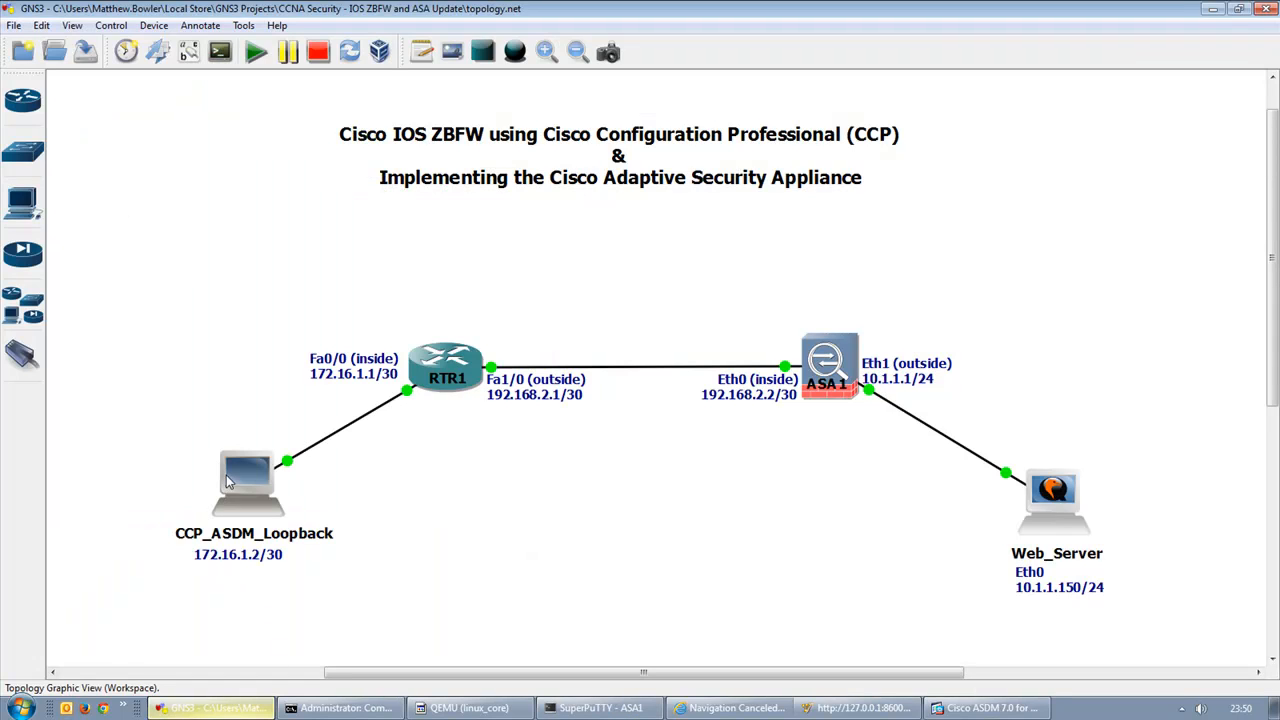
pyautogui.moveTo(1071, 500)
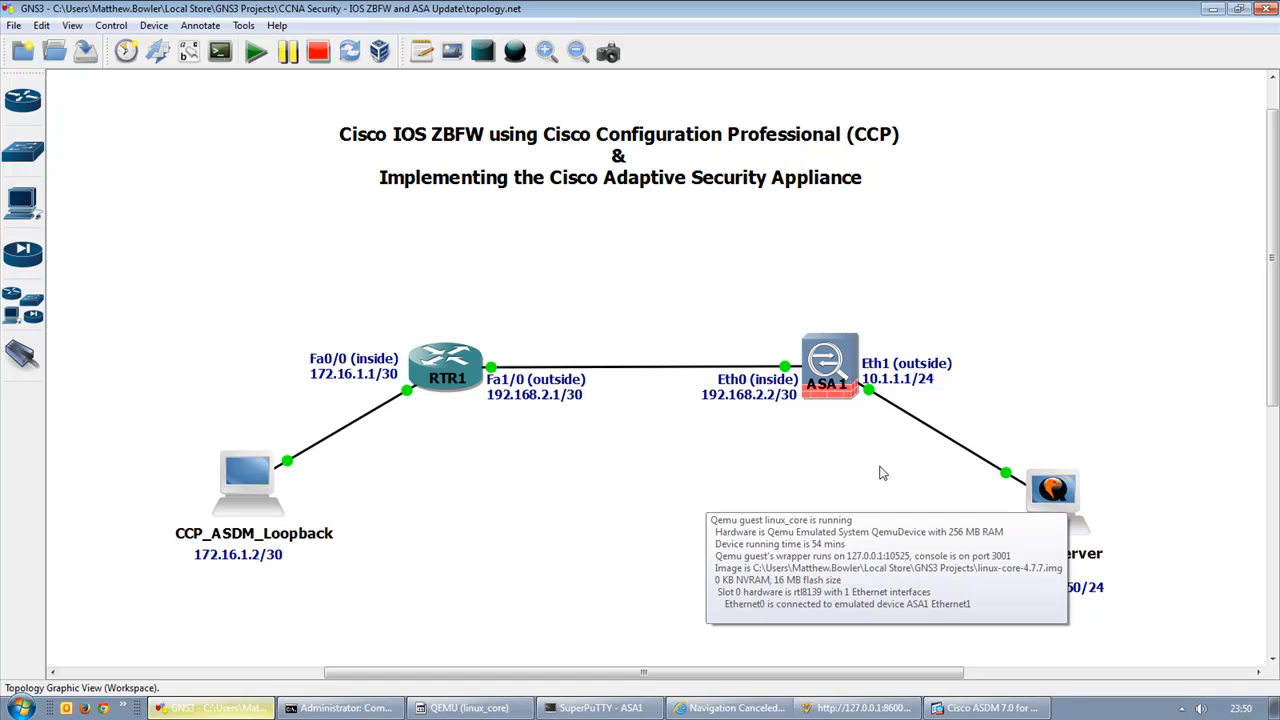
# In the SuperPuTTY linux_core session, configure eth0 with address 10.1.1.150 and netmask 255.255.255.0
pyautogui.click(565, 709)
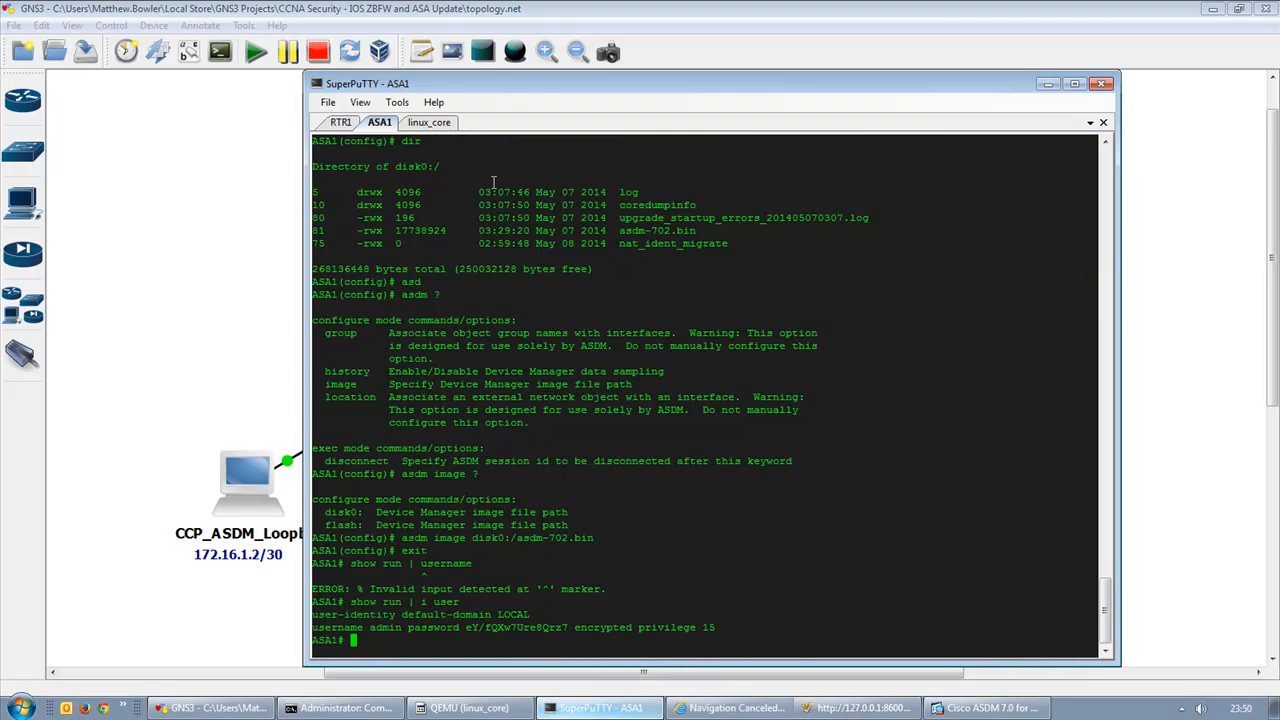
pyautogui.click(428, 122)
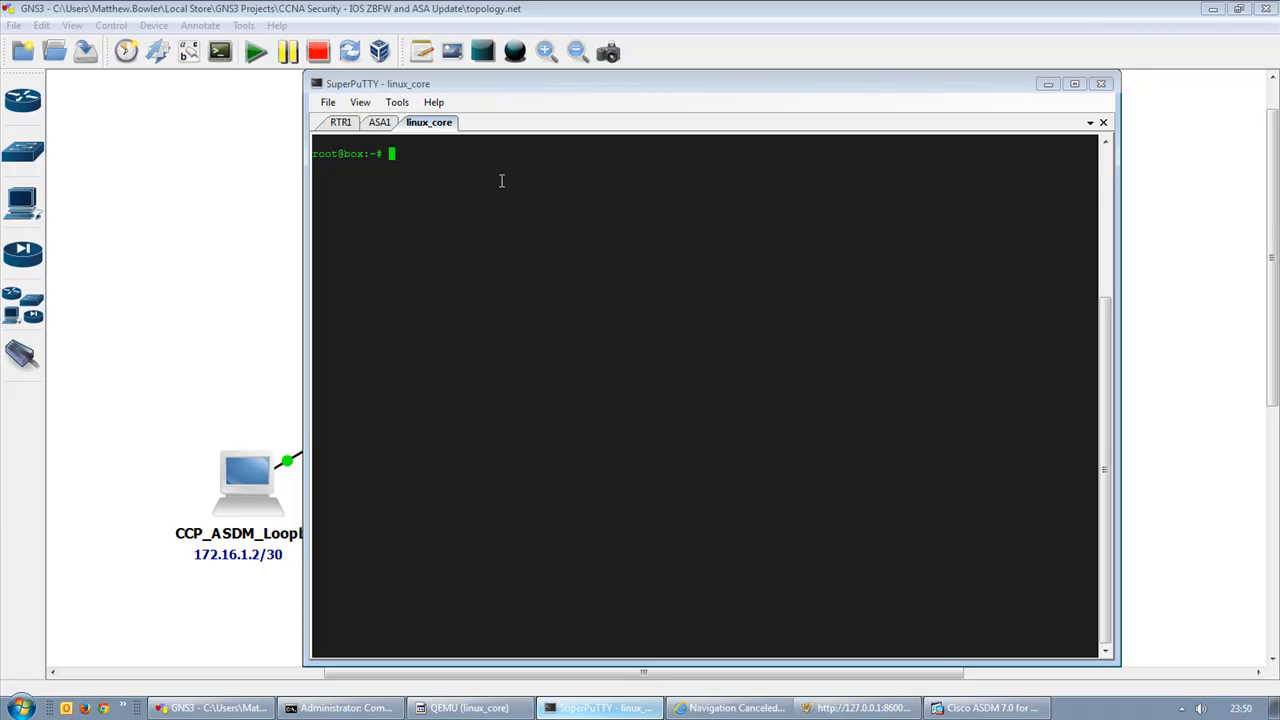
pyautogui.write('ifconfig eth0 10.1.1.150 netmask 255.255.25.0')
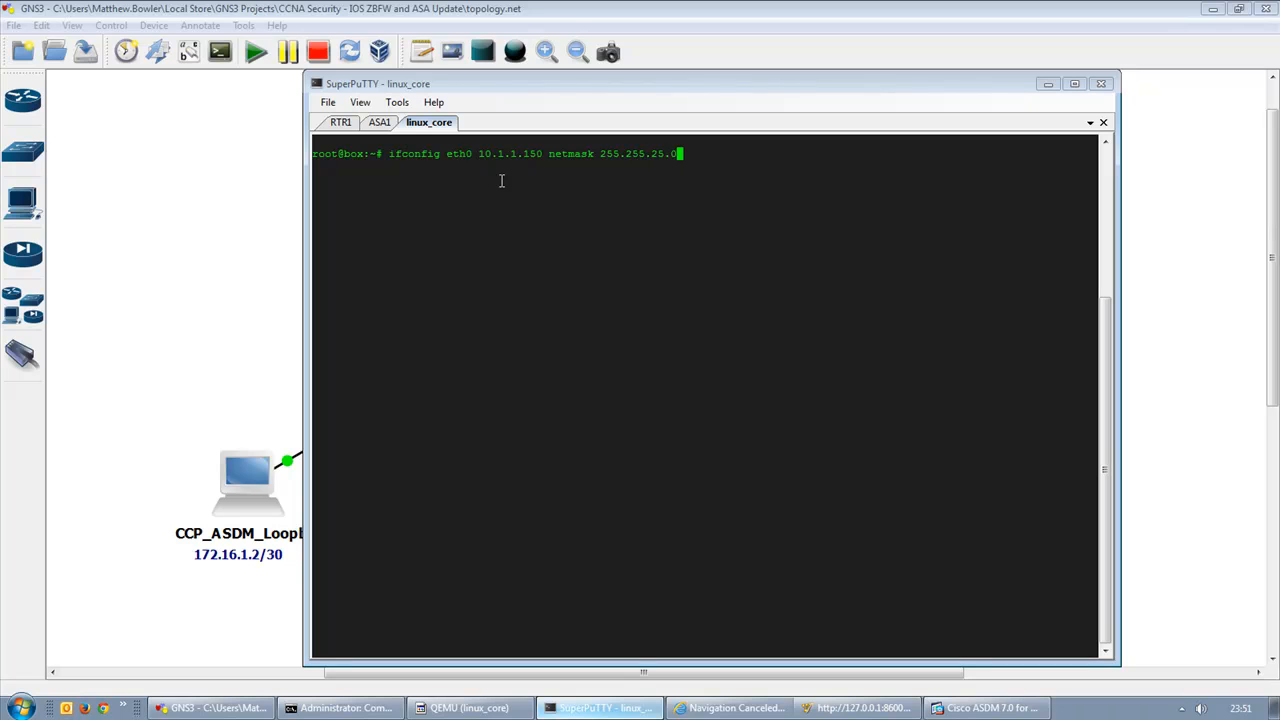
pyautogui.press('Return')
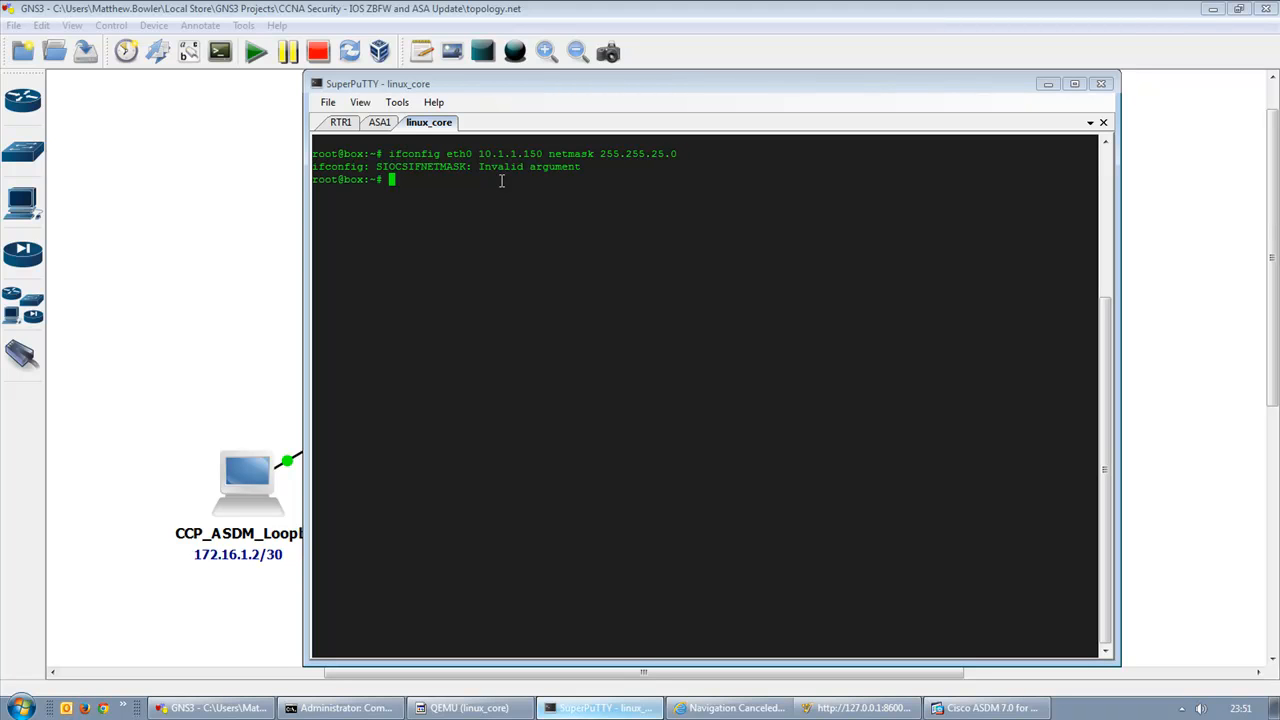
pyautogui.press('Up')
pyautogui.press('Left')
pyautogui.press('Left')
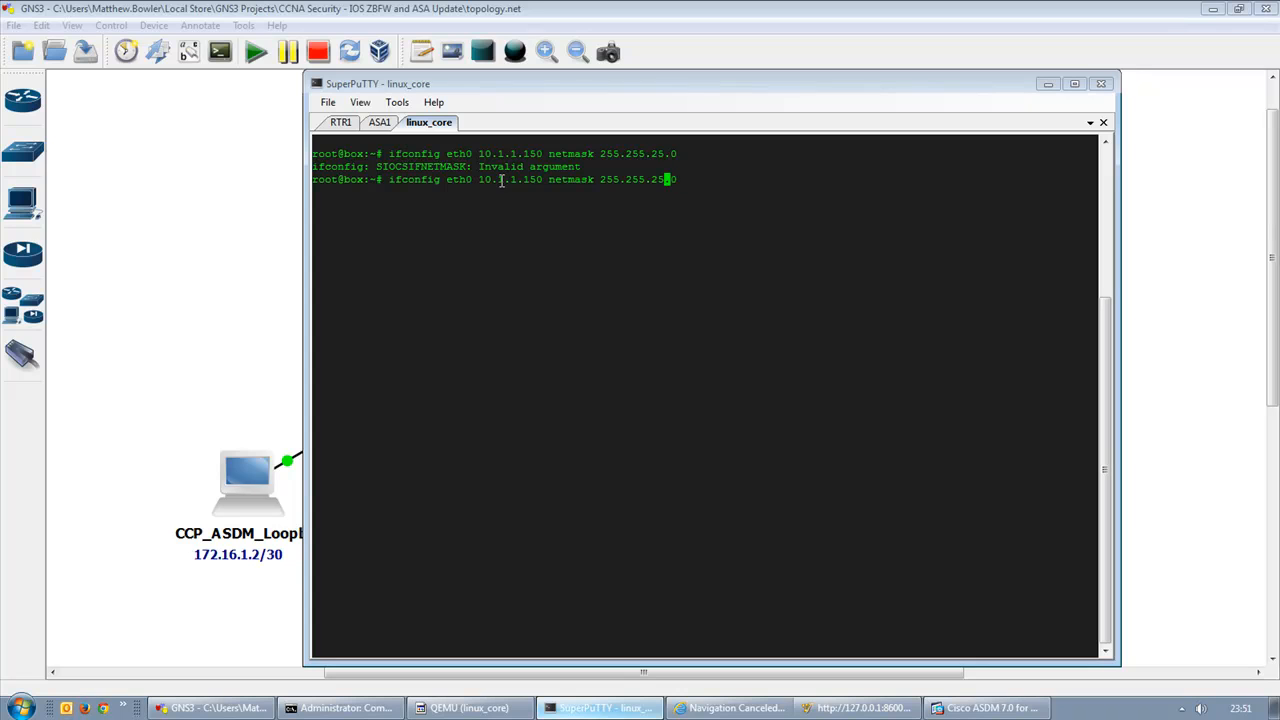
pyautogui.write('5')
pyautogui.press('Return')
# Add a default route through gateway 10.1.1.1 on the Linux host and list its routing table with netstat -rn
pyautogui.write('route add default gw')
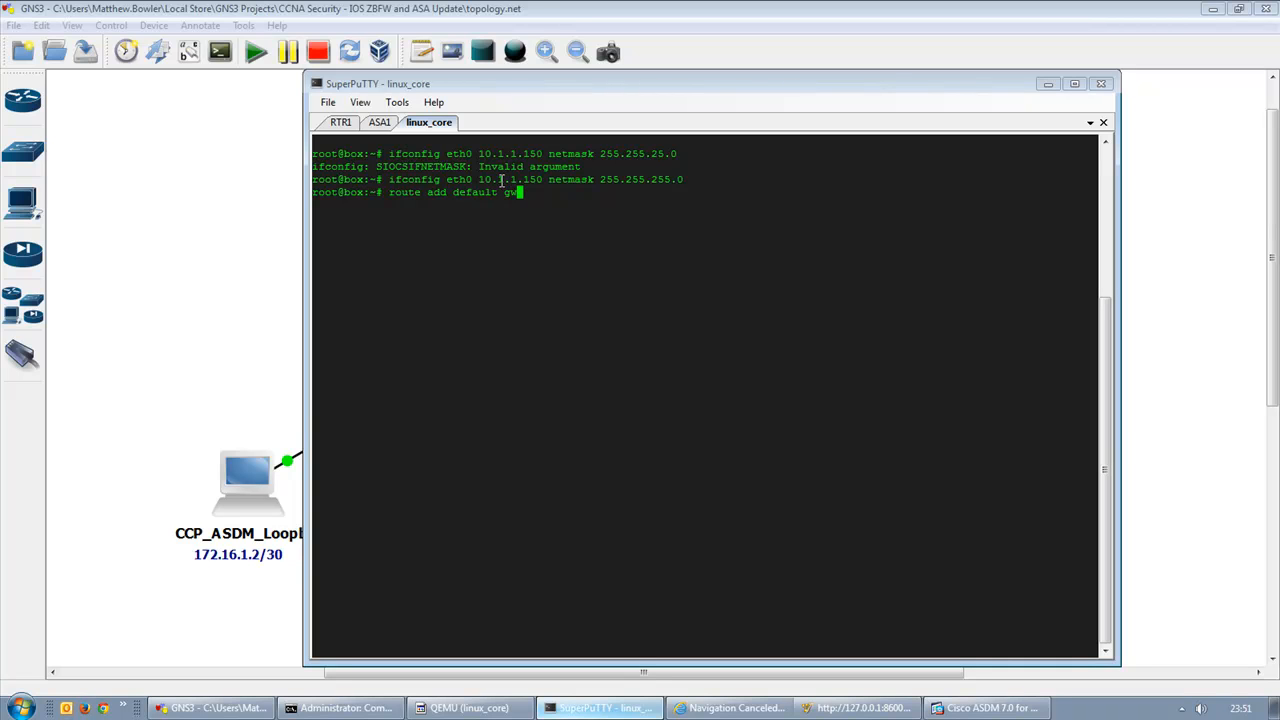
pyautogui.write(' 10.1.1.1')
pyautogui.press('Return')
pyautogui.write('netstat -rn')
pyautogui.press('Return')
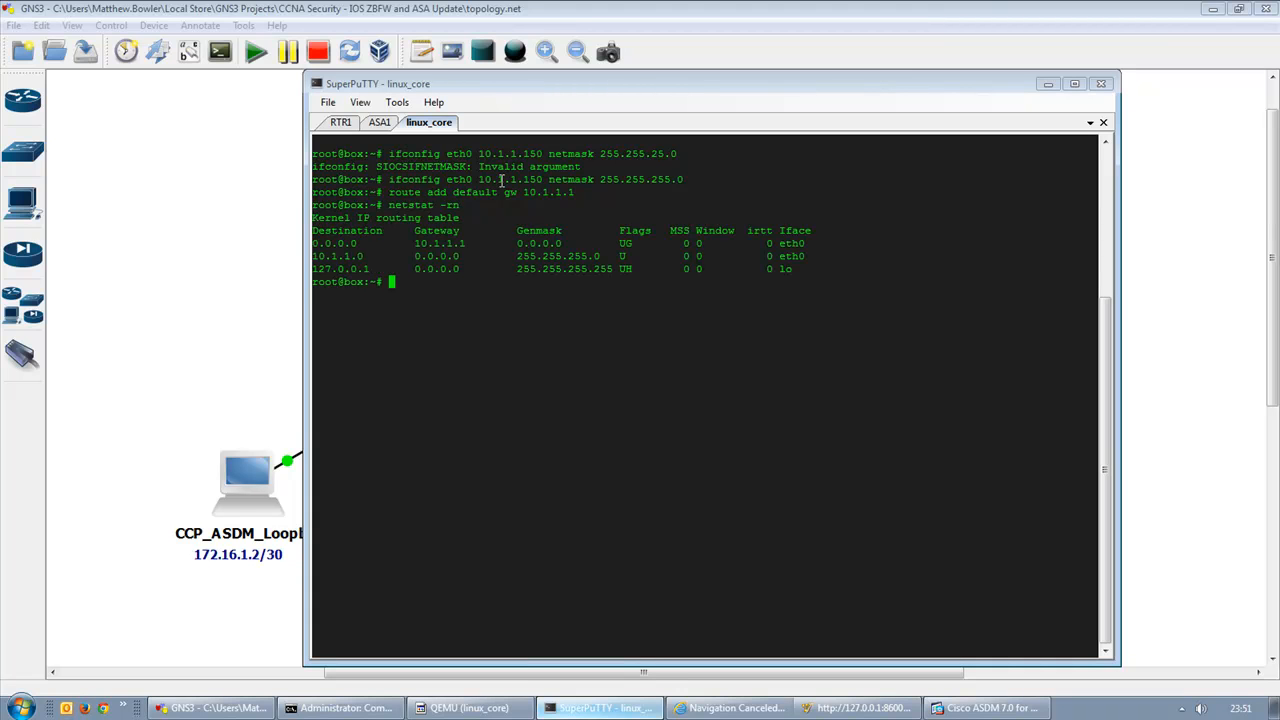
# Switch to the Command Prompt, stop the running ping and ping the web server at 10.1.1.150
pyautogui.click(392, 708)
pyautogui.hotkey('ctrl', 'c')
pyautogui.press('Return')
pyautogui.press('Return')
pyautogui.press('Return')
pyautogui.press('Return')
pyautogui.press('Return')
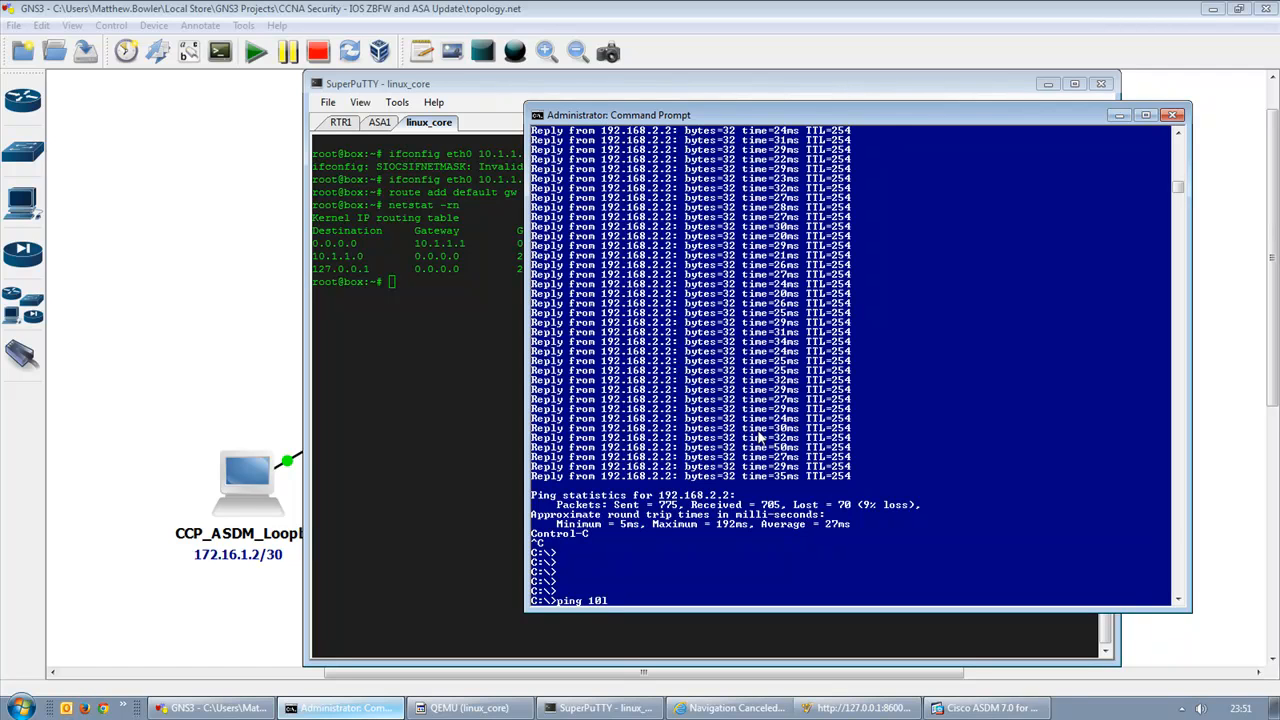
pyautogui.press('Return')
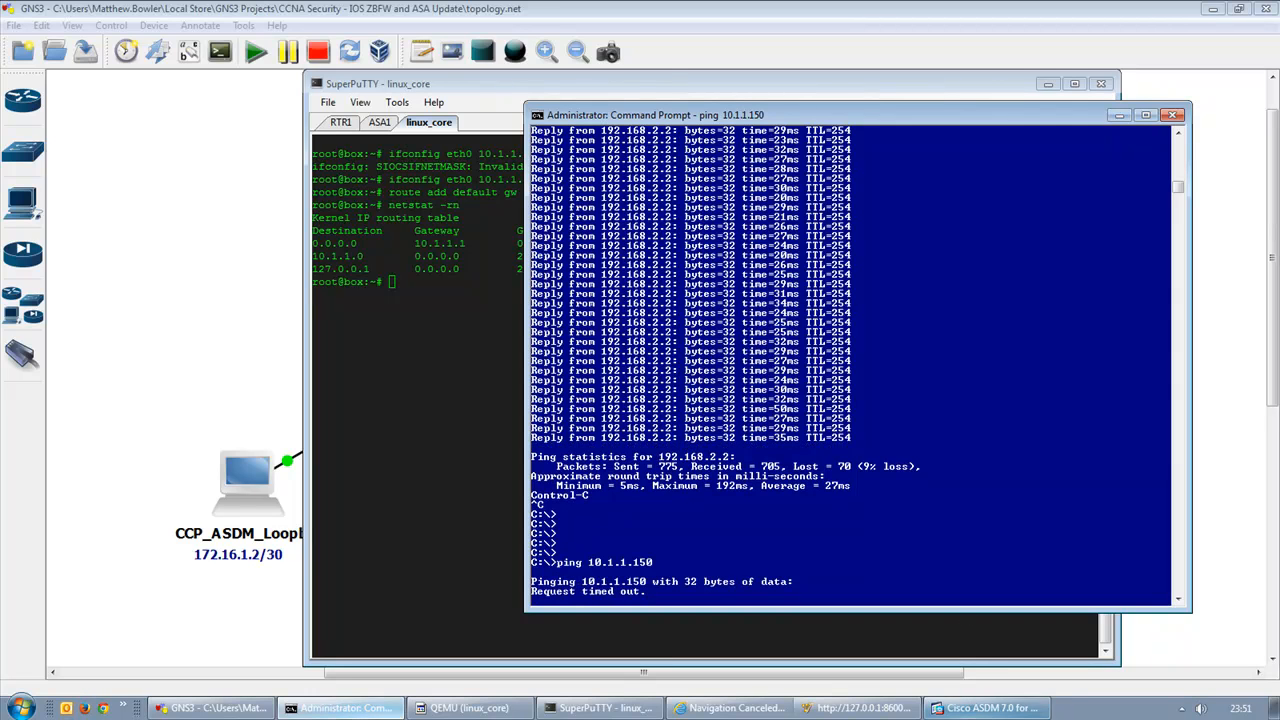
# Switch to ASDM, launch the Real-Time Log Viewer from the Logging monitoring section and resume its message capture
pyautogui.click(975, 710)
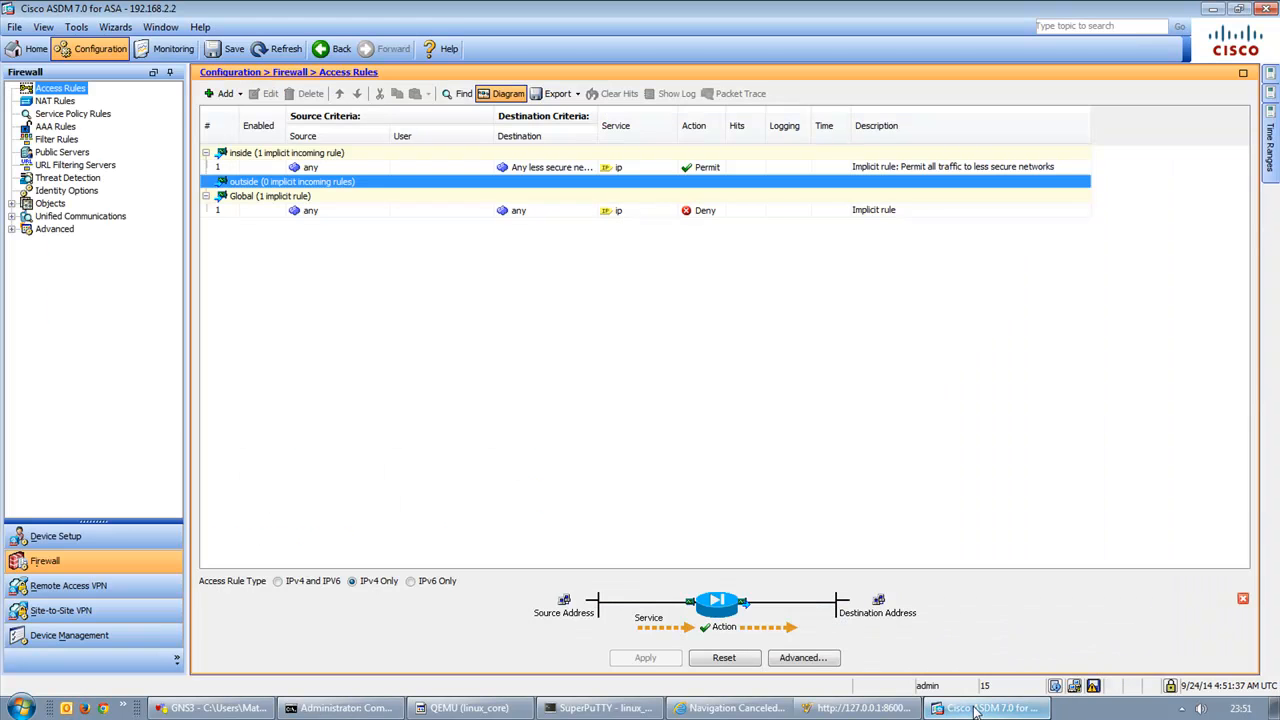
pyautogui.click(173, 49)
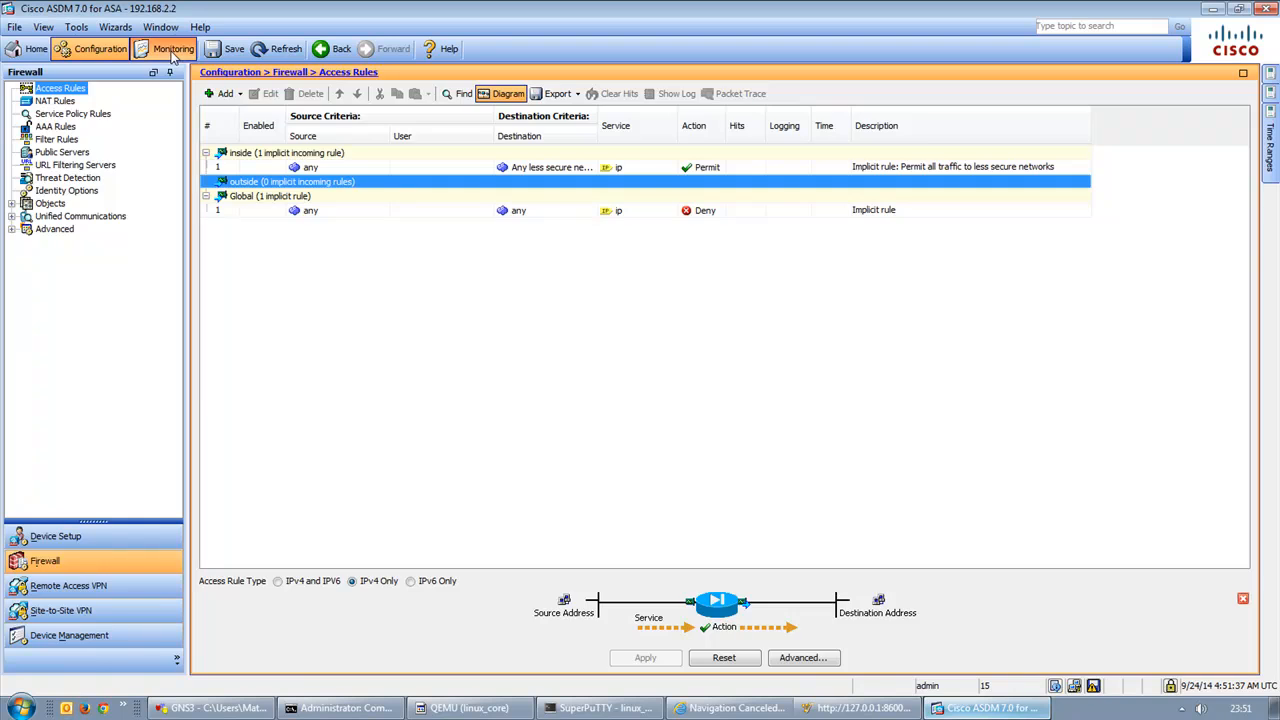
pyautogui.click(109, 535)
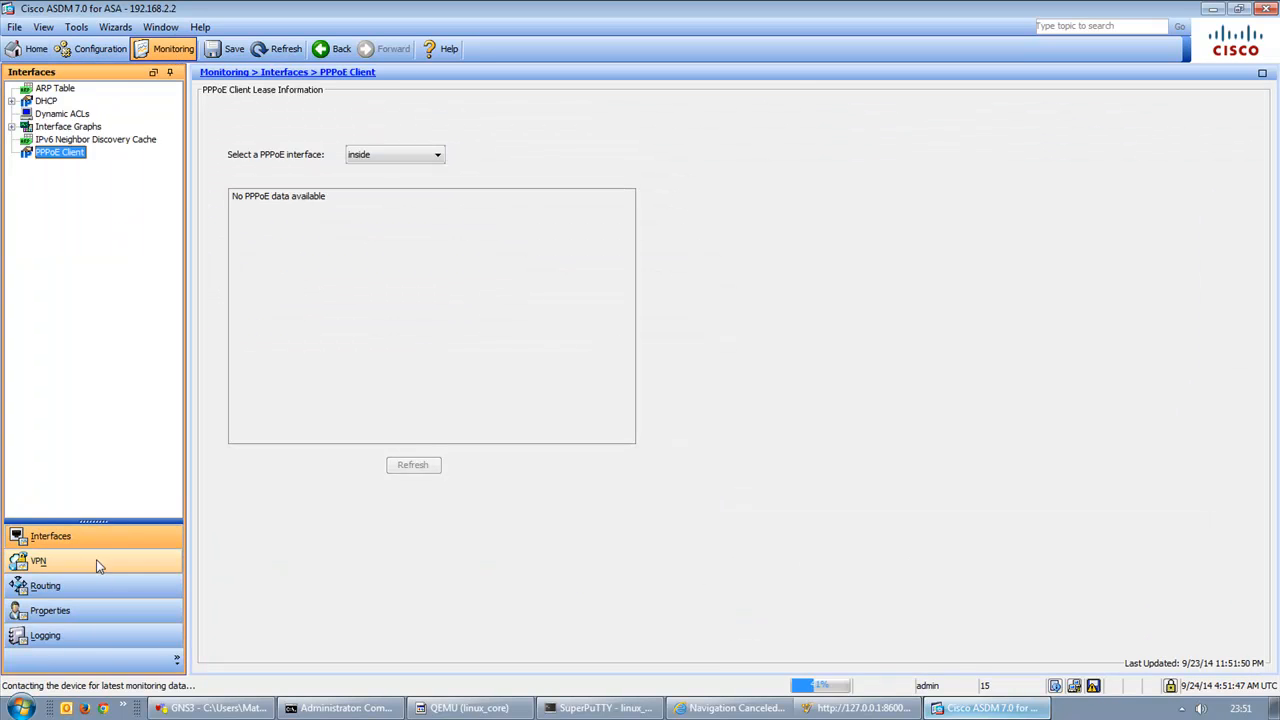
pyautogui.click(85, 635)
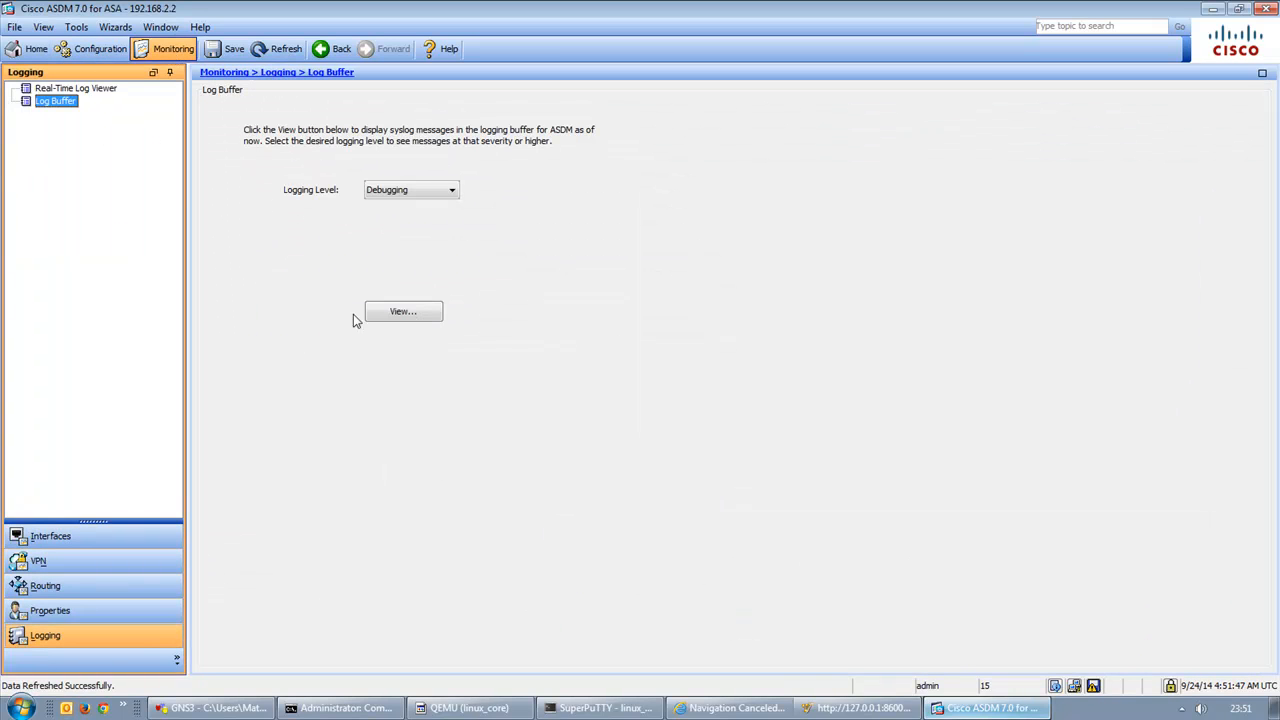
pyautogui.click(75, 88)
pyautogui.click(401, 315)
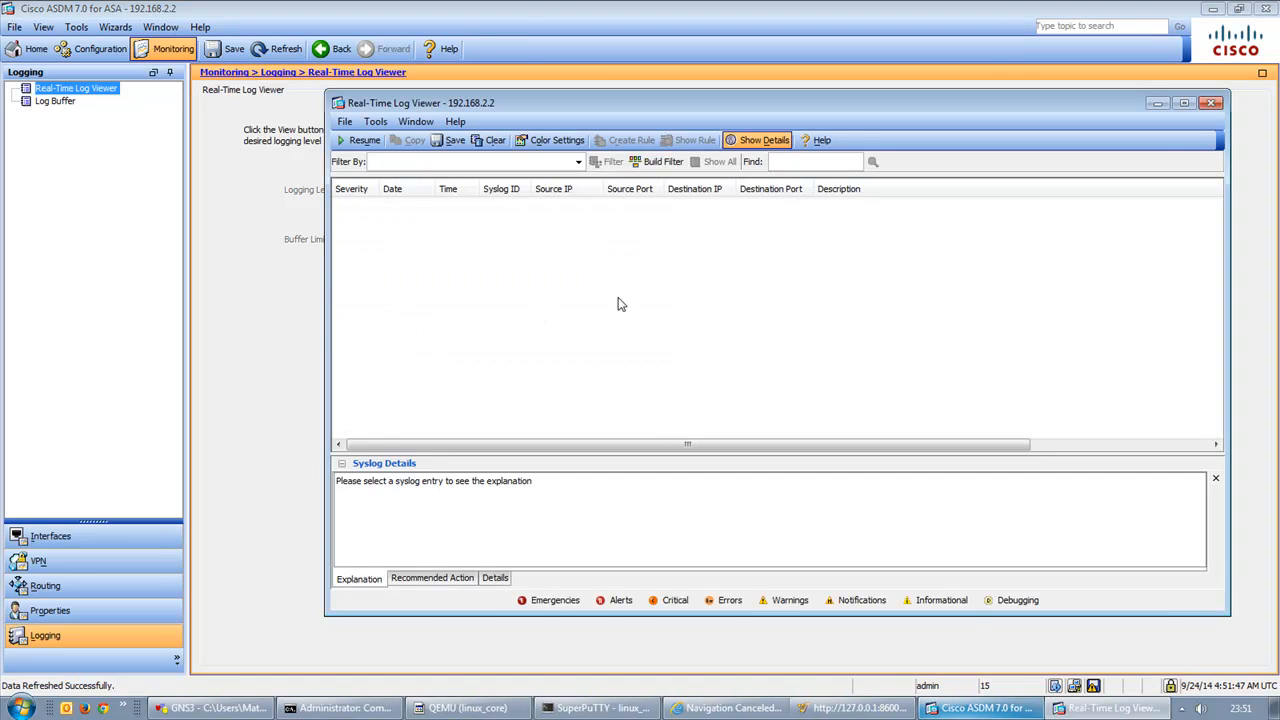
pyautogui.moveTo(687, 110); pyautogui.dragTo(557, 106)
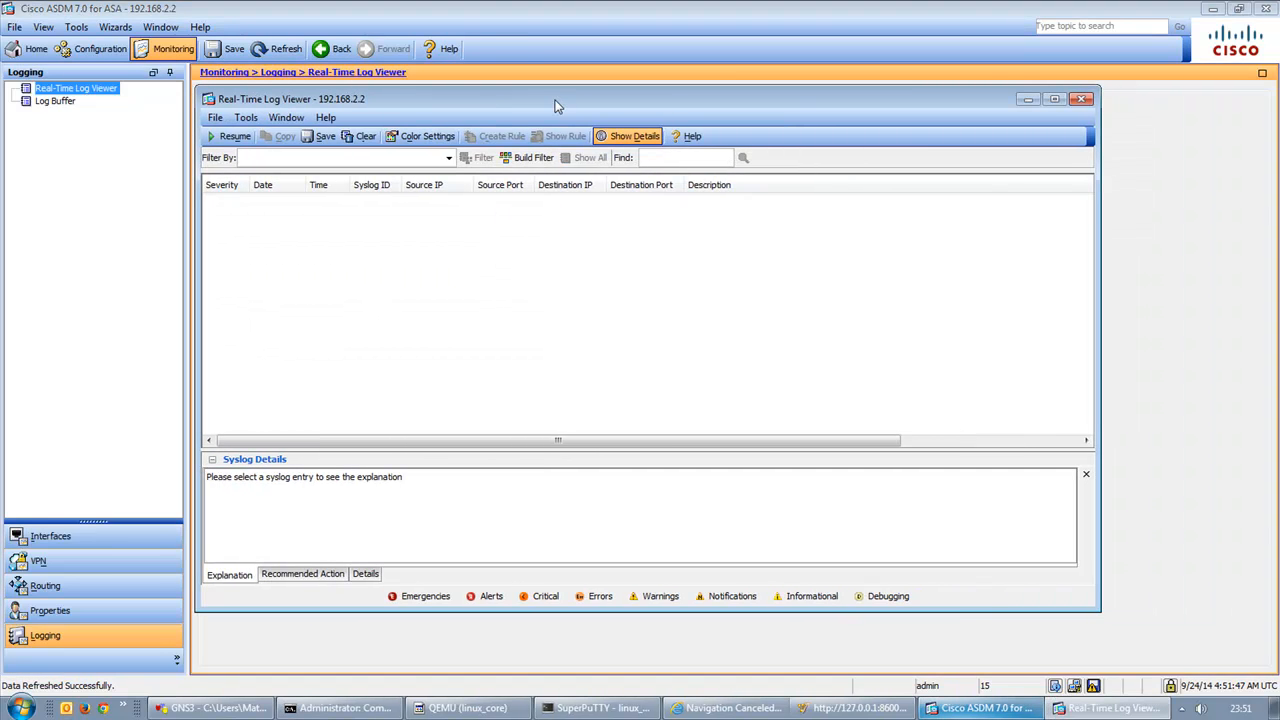
pyautogui.click(230, 136)
# Back in the Command Prompt, repeat the ping to 10.1.1.150, interrupt it and restart it as a continuous ping with -t
pyautogui.click(372, 708)
pyautogui.press('Escape')
pyautogui.press('Up')
pyautogui.press('Return')
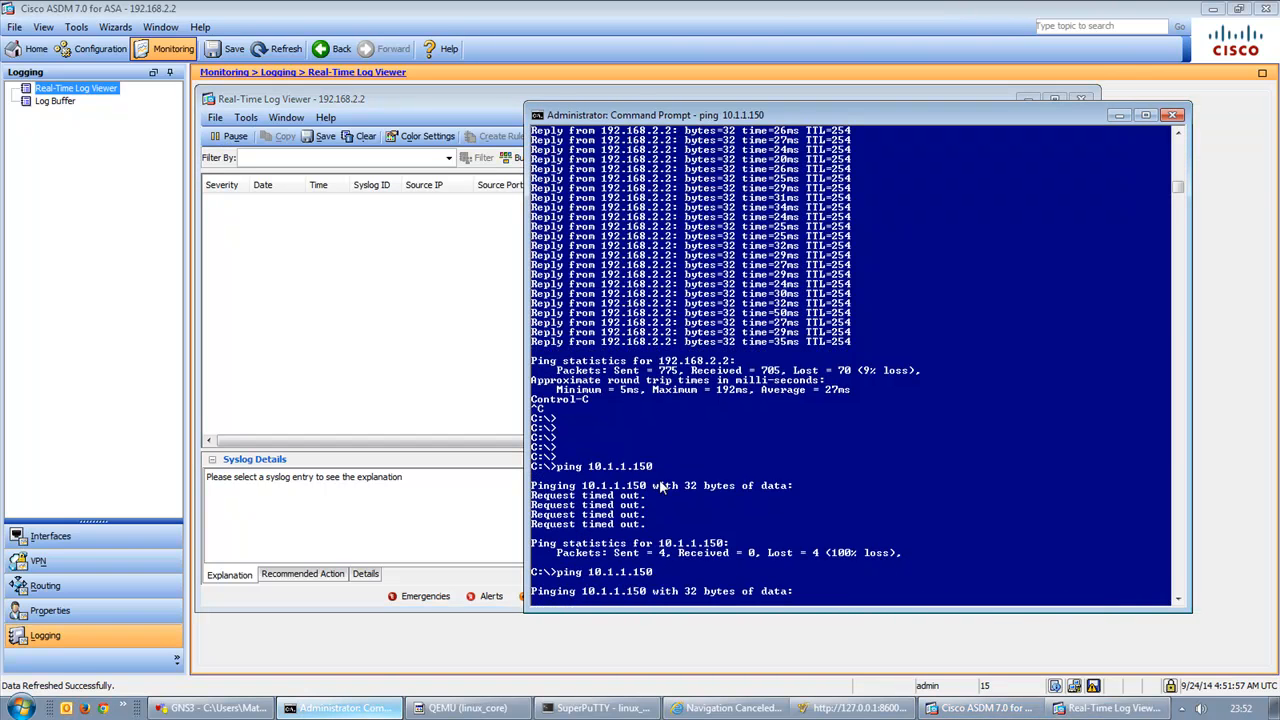
pyautogui.hotkey('ctrl', 'c')
pyautogui.press('Up')
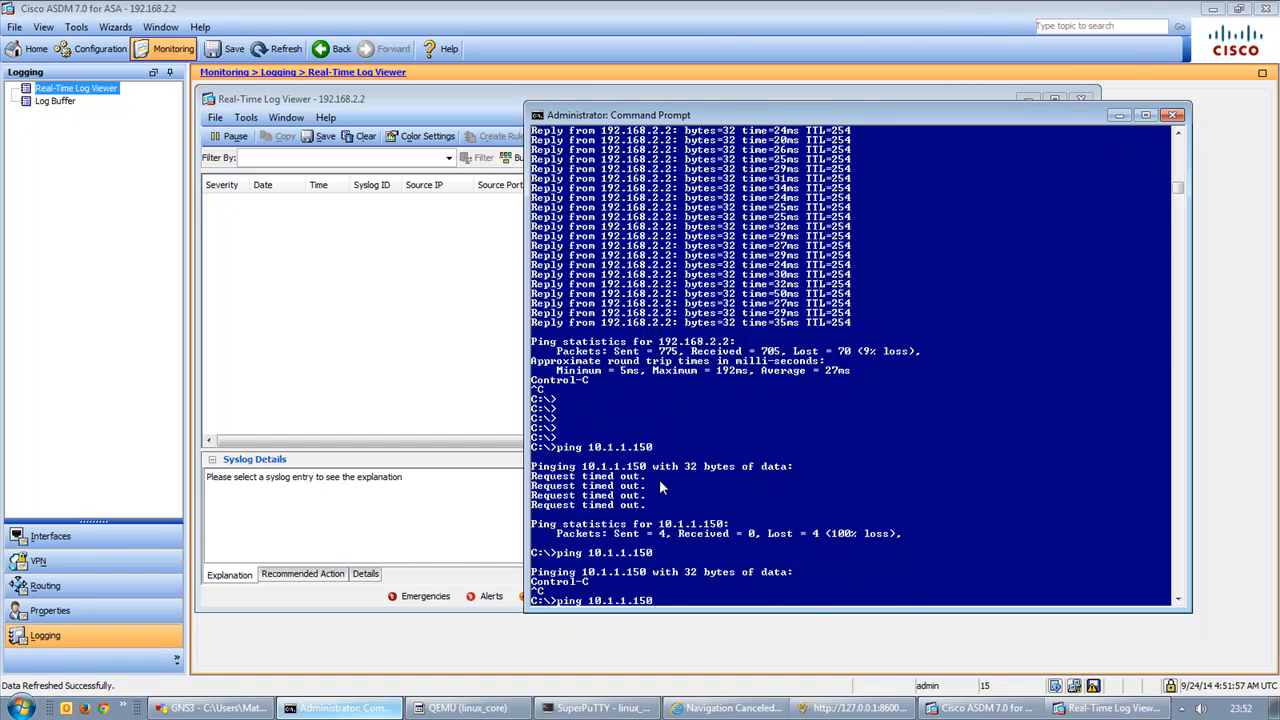
pyautogui.write('-t')
pyautogui.press('Return')
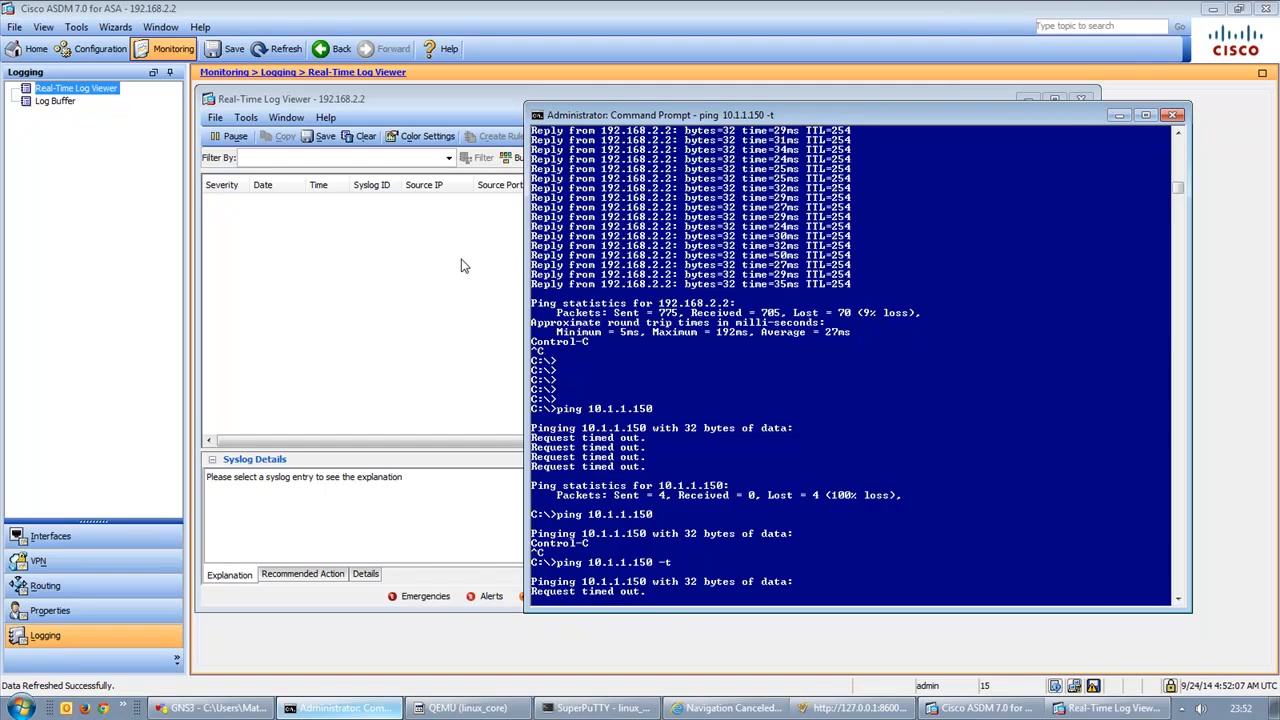
# Check the Real-Time Log Viewer and the RTR1 console in SuperPuTTY for messages about the ping traffic
pyautogui.click(463, 265)
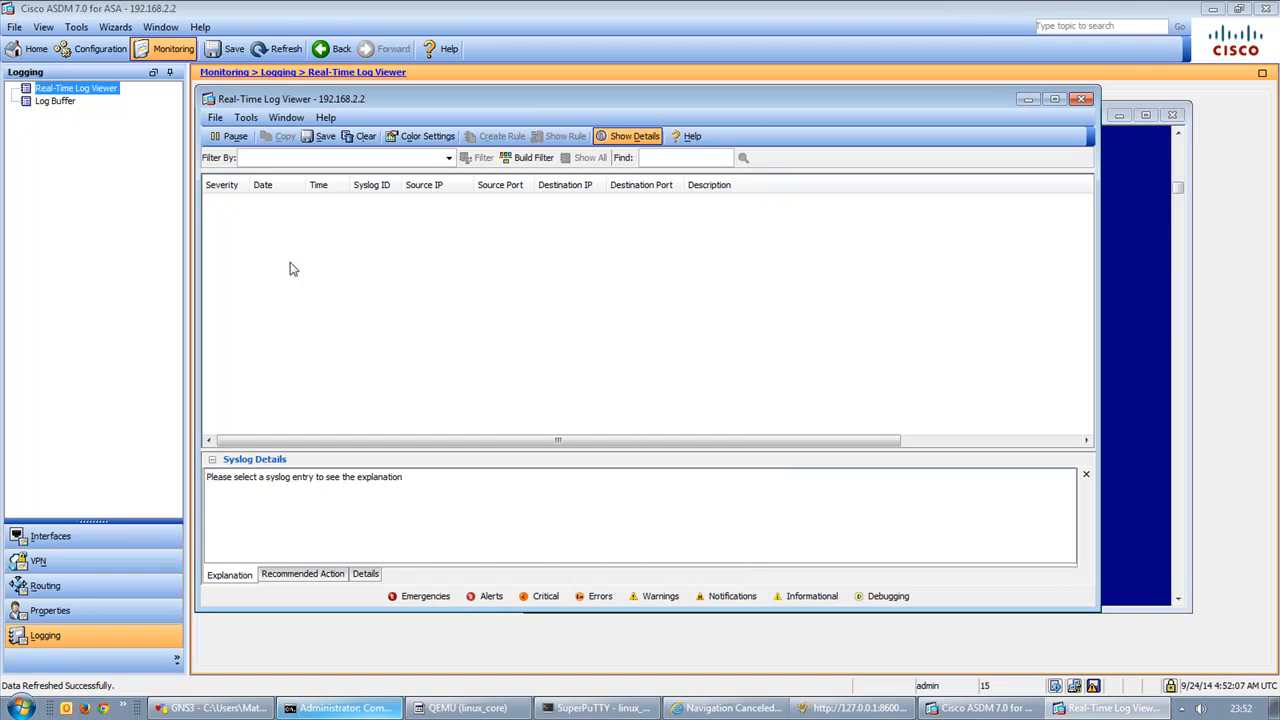
pyautogui.click(601, 708)
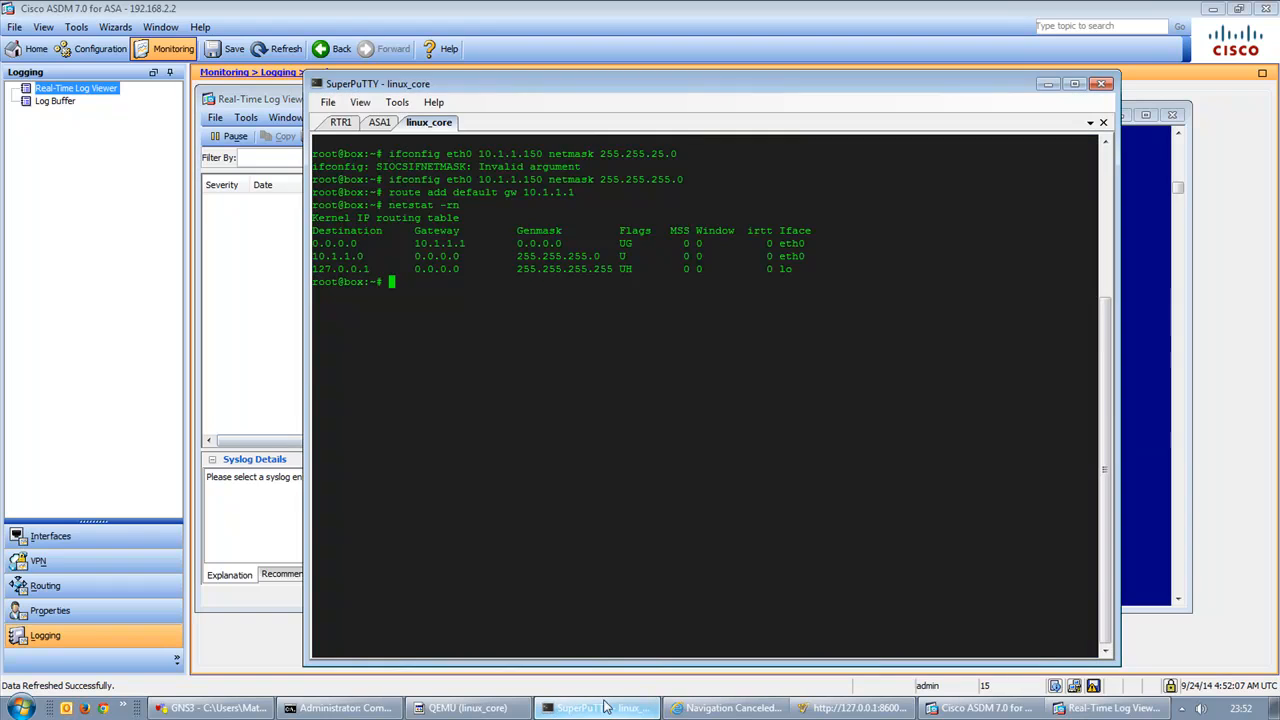
pyautogui.click(341, 122)
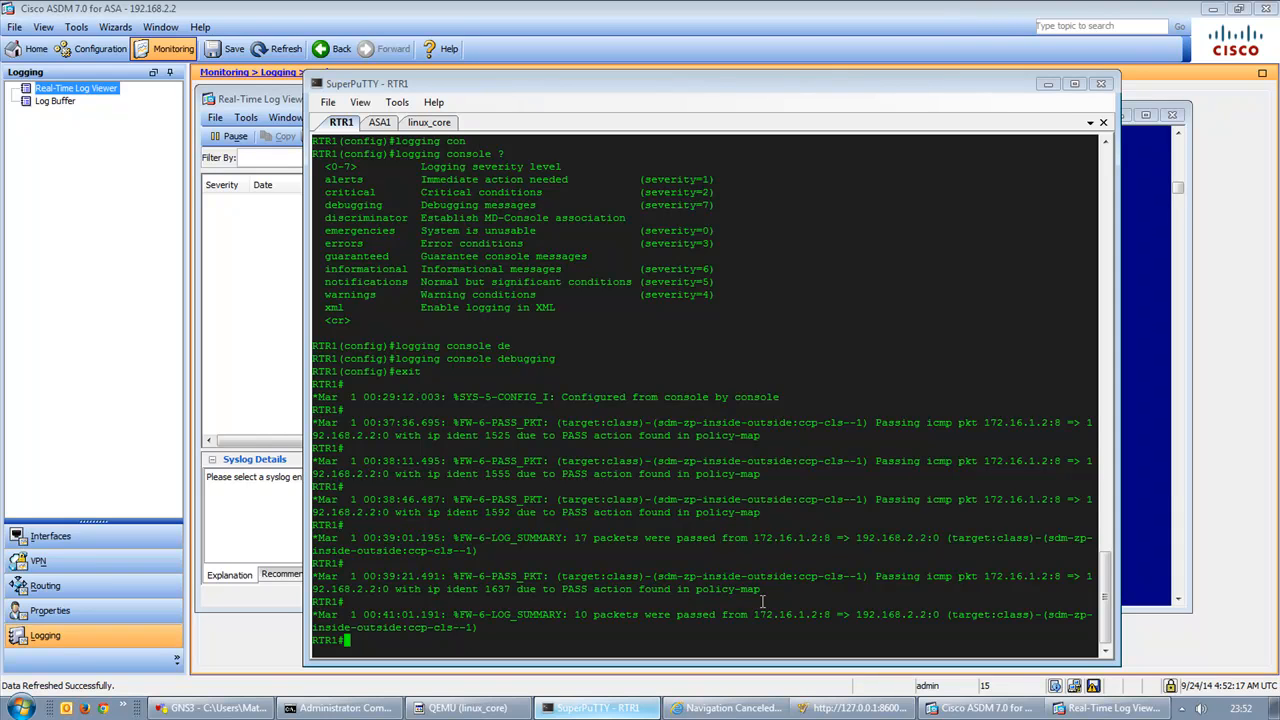
# Stop the continuous ping in the Command Prompt and search the Windows route table for "10.1.1" entries, consulting the GNS3 topology
pyautogui.click(340, 708)
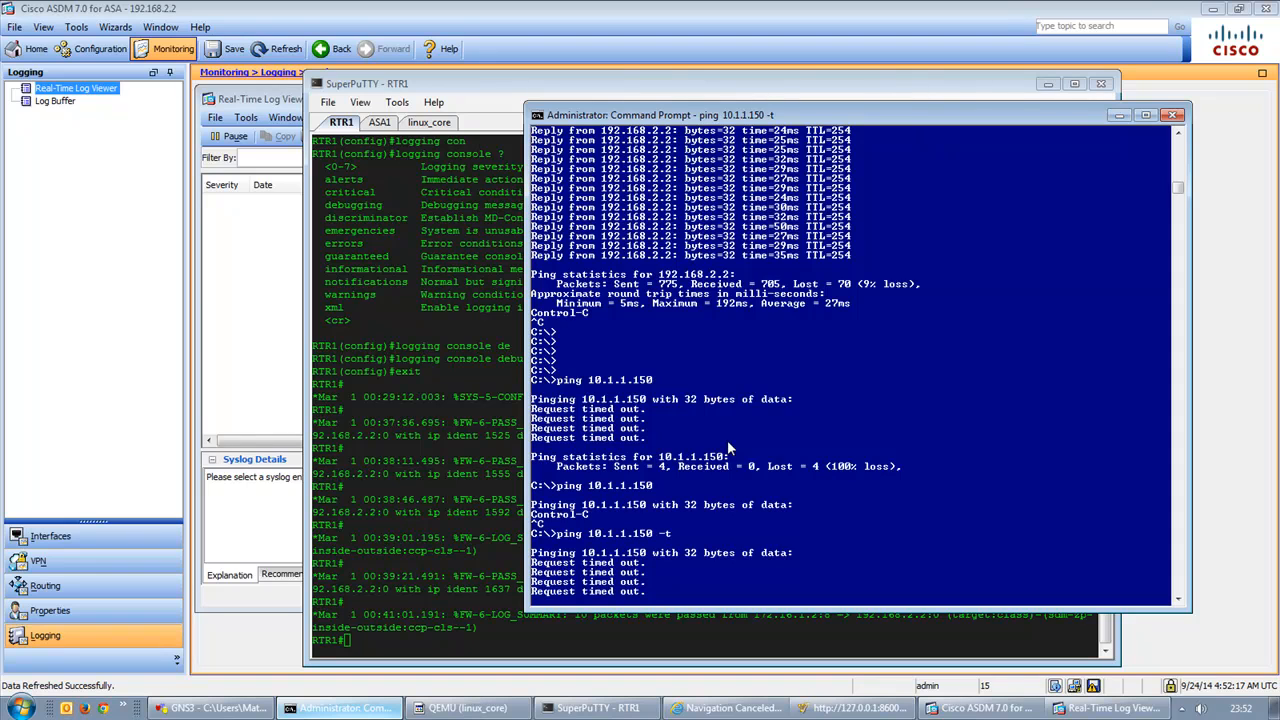
pyautogui.hotkey('ctrl', 'c')
pyautogui.hotkey('ctrl', 'v')
pyautogui.press('BackSpace')
pyautogui.write('route print')
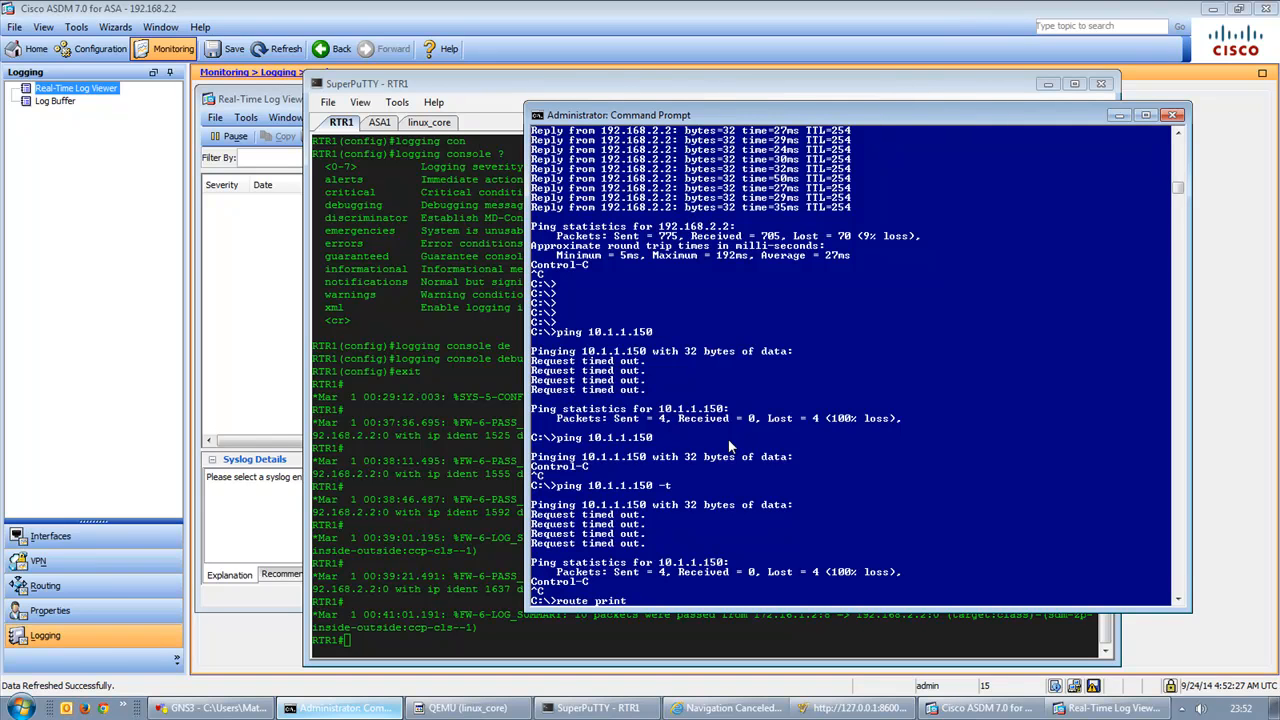
pyautogui.write(' |')
pyautogui.click(210, 708)
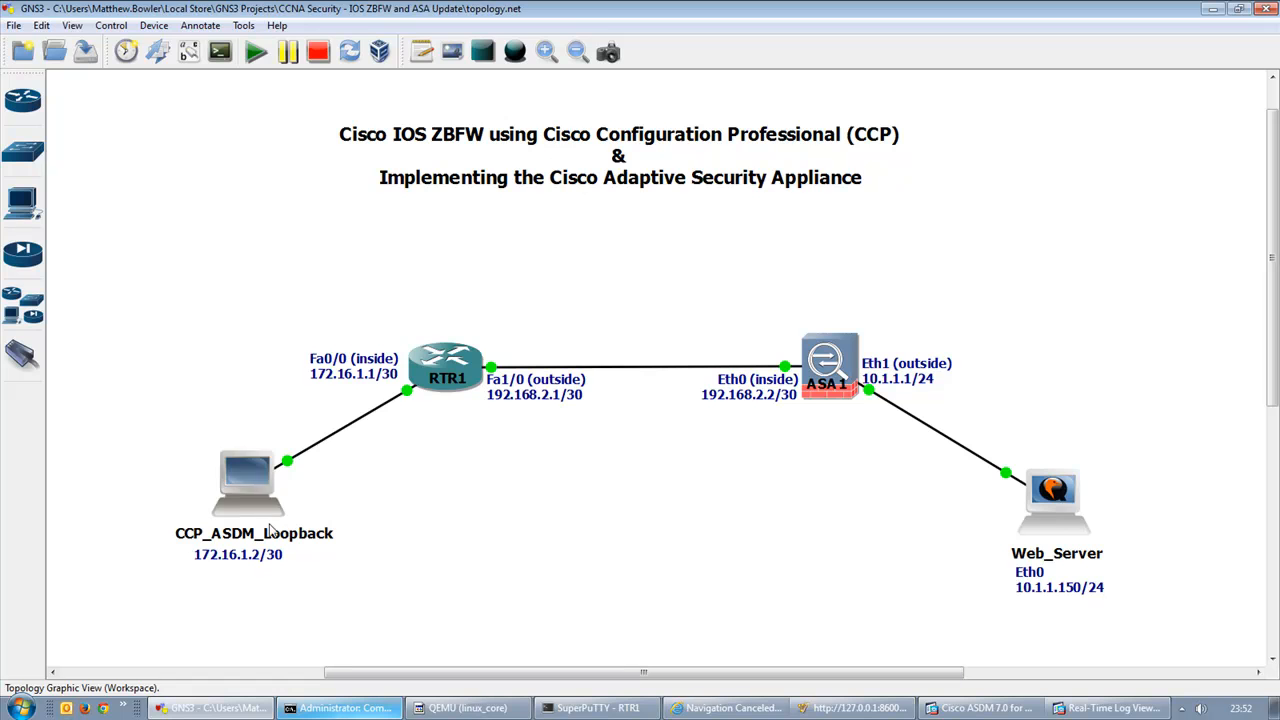
pyautogui.click(350, 710)
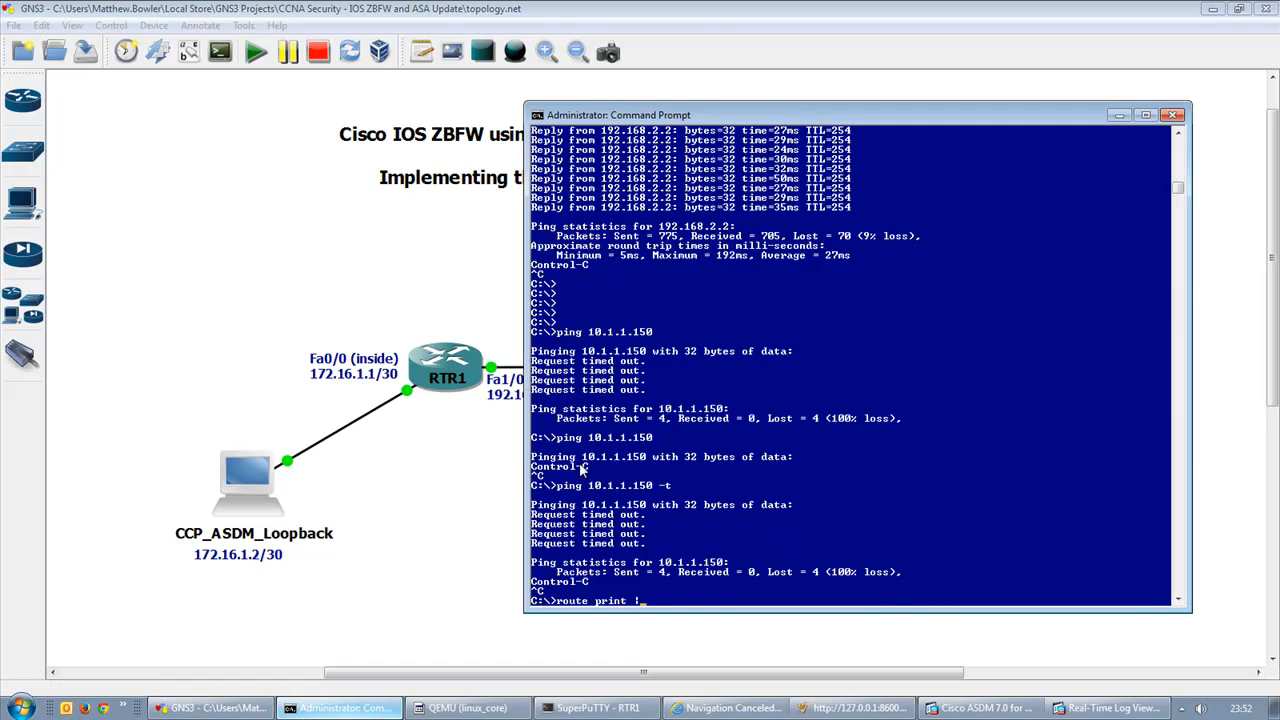
pyautogui.write('route print | find "10.1.1"')
pyautogui.press('Return')
# Add a Windows route to 10.1.1.0 mask 255.255.255.0 via 172.16.1.1 and list the matching "10.1.1" routes again
pyautogui.write('route add')
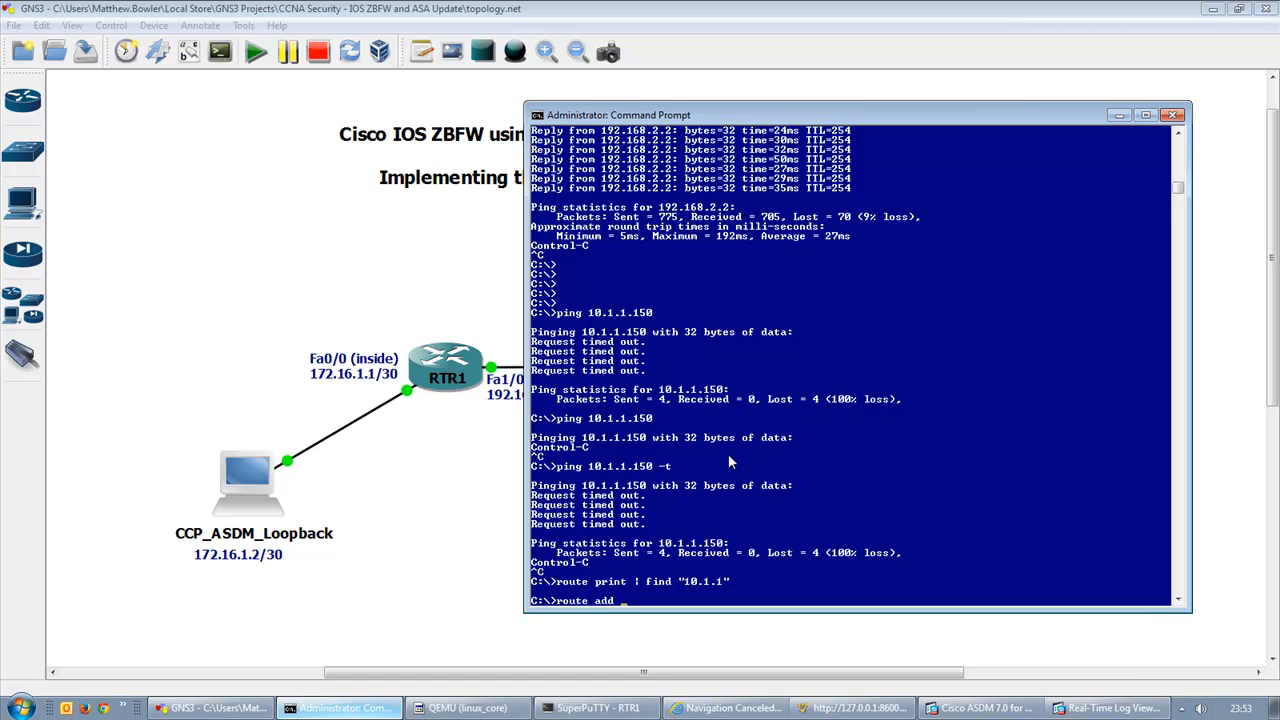
pyautogui.write(' 10.1.1.0 mask 255.255.255.0 1')
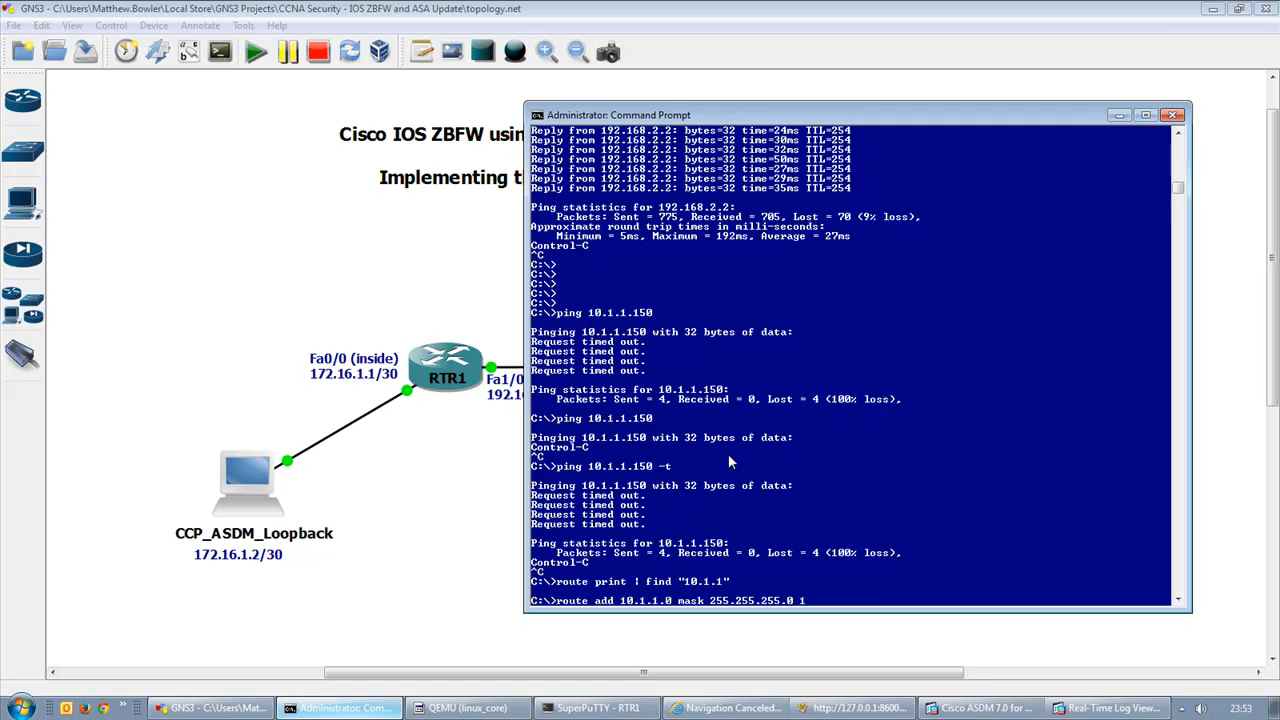
pyautogui.write('72.16.1.1')
pyautogui.press('Return')
pyautogui.press('Up')
pyautogui.press('Up')
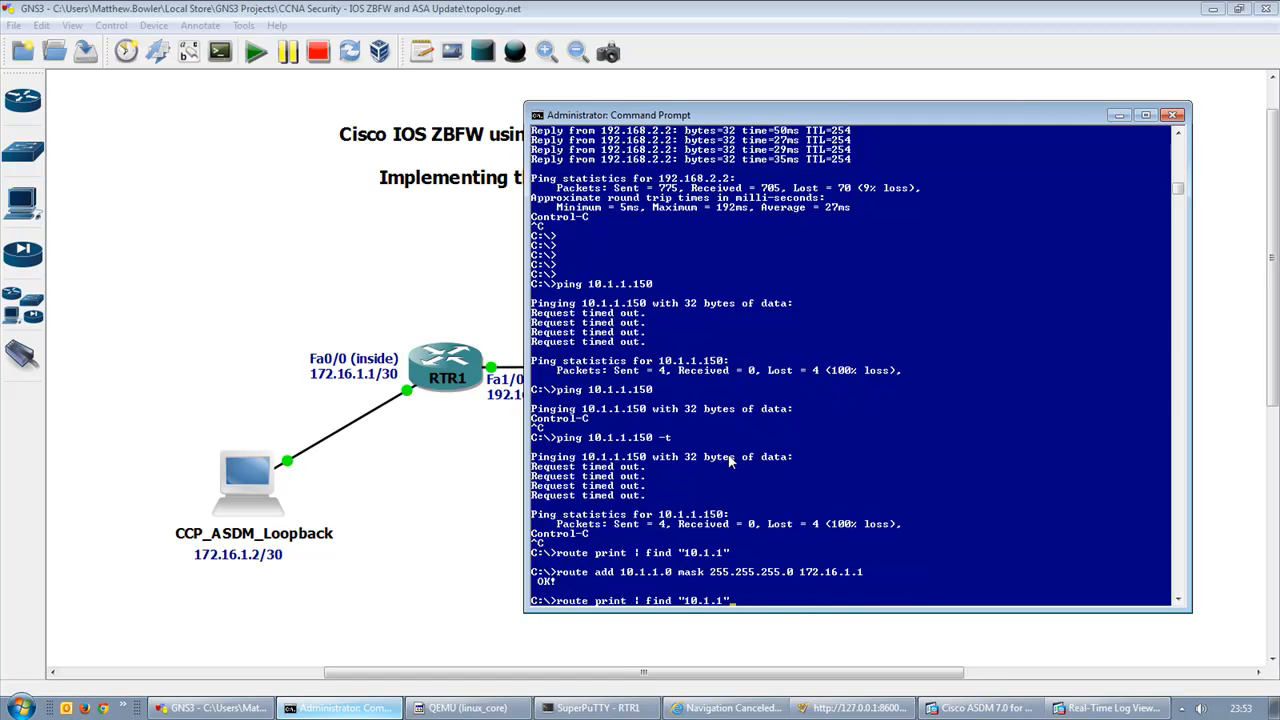
pyautogui.press('Return')
# Run a continuous ping to 10.1.1.150 and inspect a "Built outbound ICMP connection" entry in the Real-Time Log Viewer
pyautogui.press('Up')
pyautogui.press('Up')
pyautogui.press('Up')
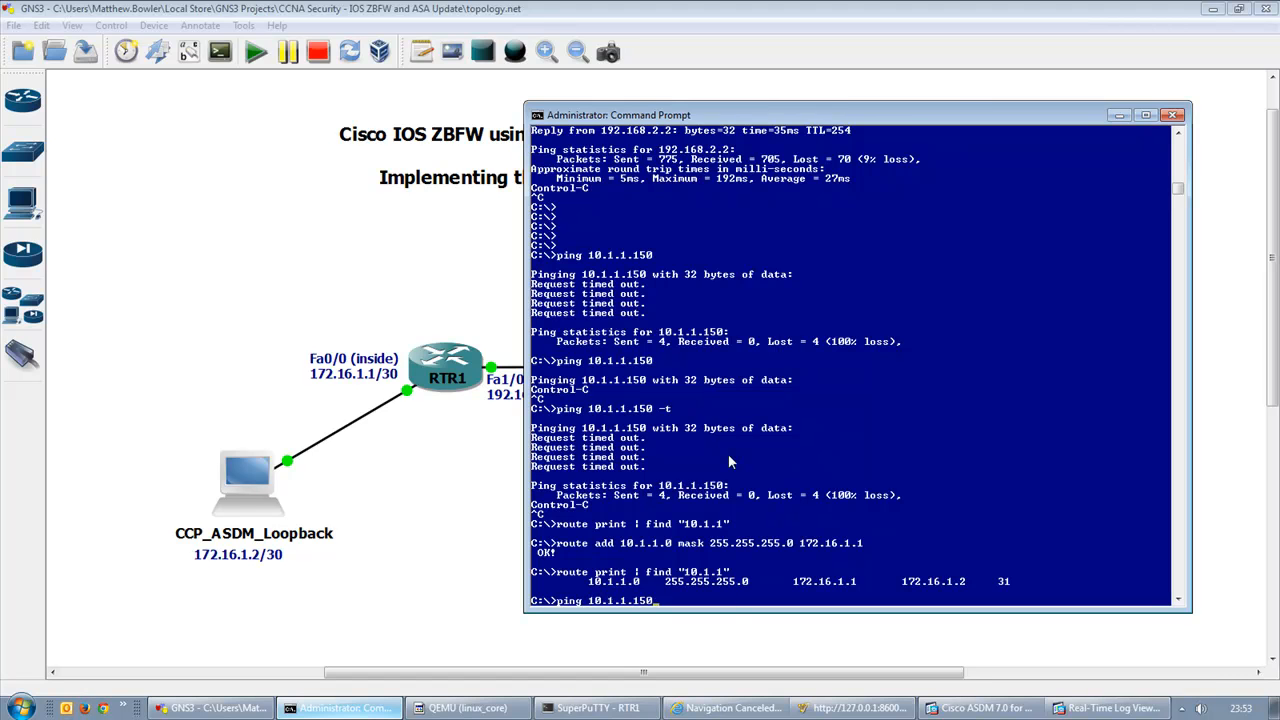
pyautogui.press('Return')
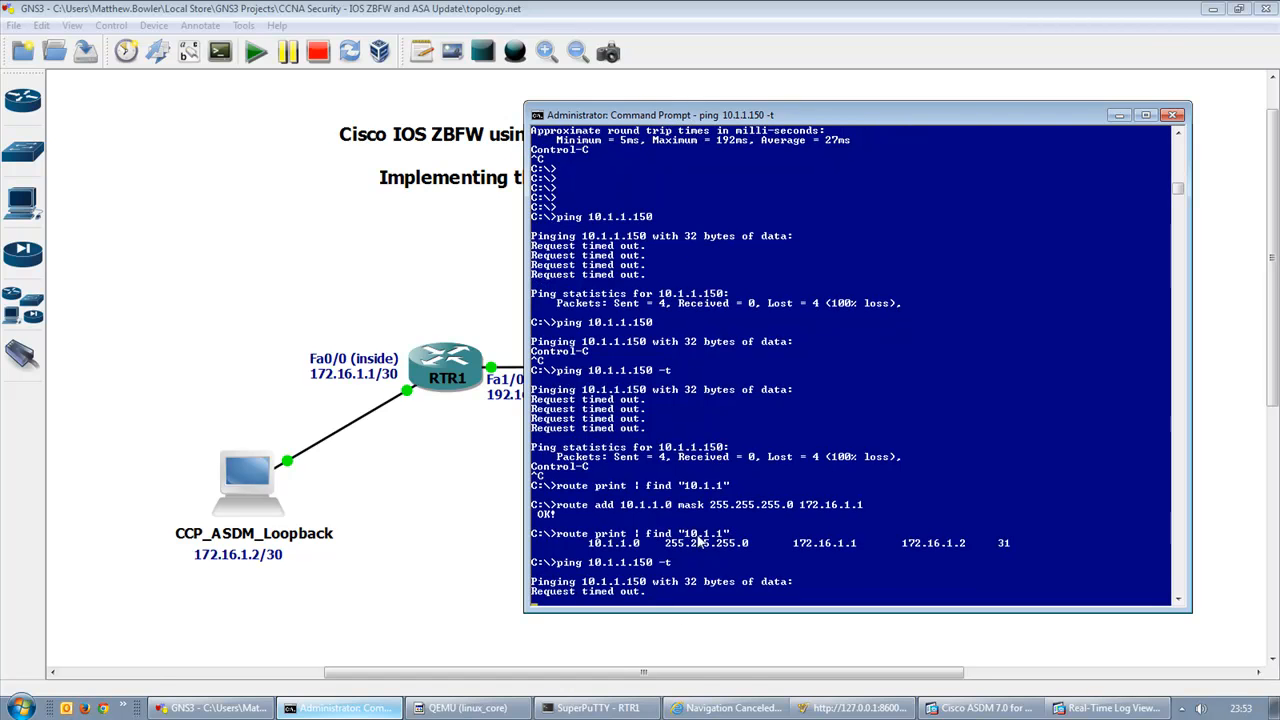
pyautogui.click(1100, 708)
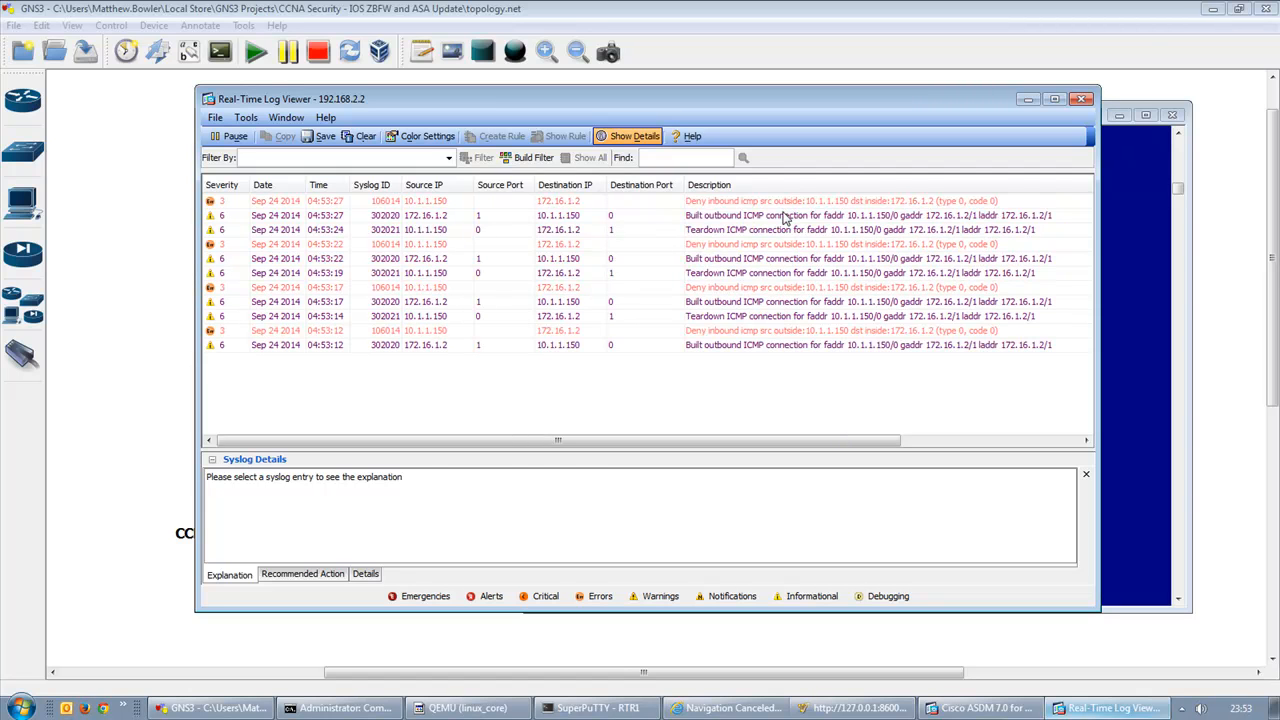
pyautogui.click(783, 218)
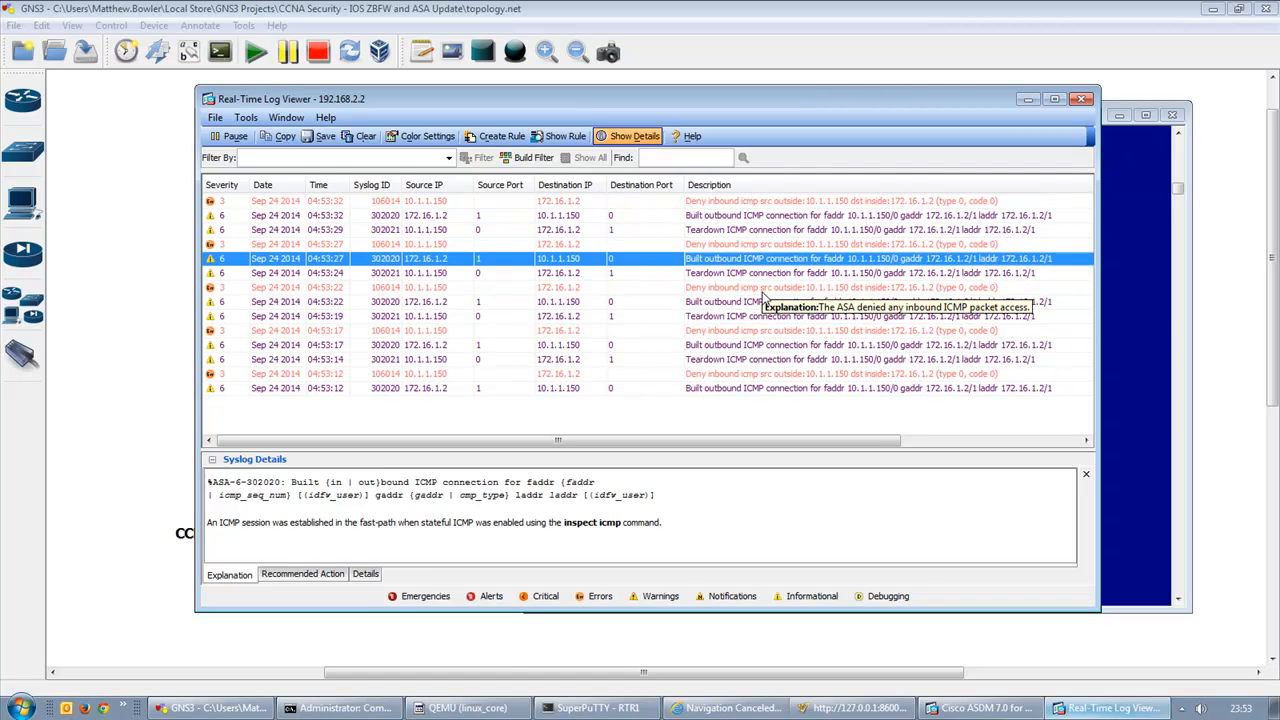
# Inspect a "Deny inbound icmp" entry in the Real-Time Log Viewer and look over the GNS3 topology
pyautogui.click(762, 292)
pyautogui.click(764, 299)
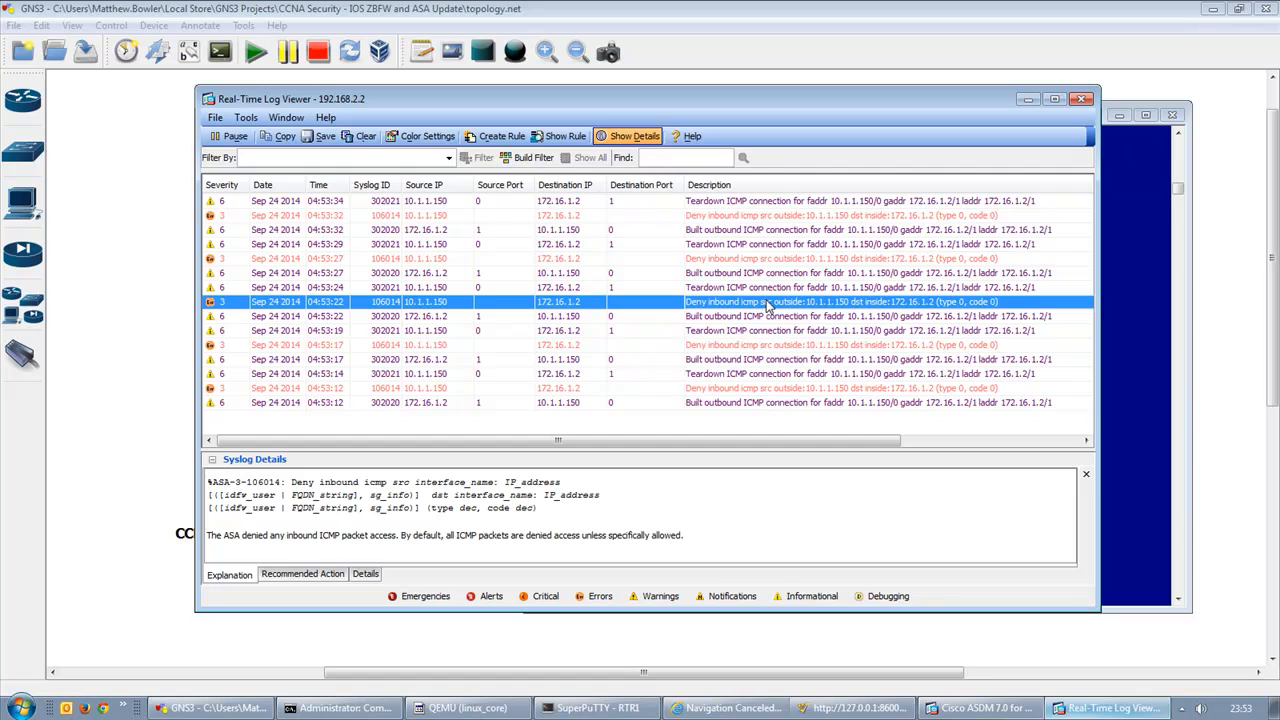
pyautogui.click(254, 702)
pyautogui.click(254, 702)
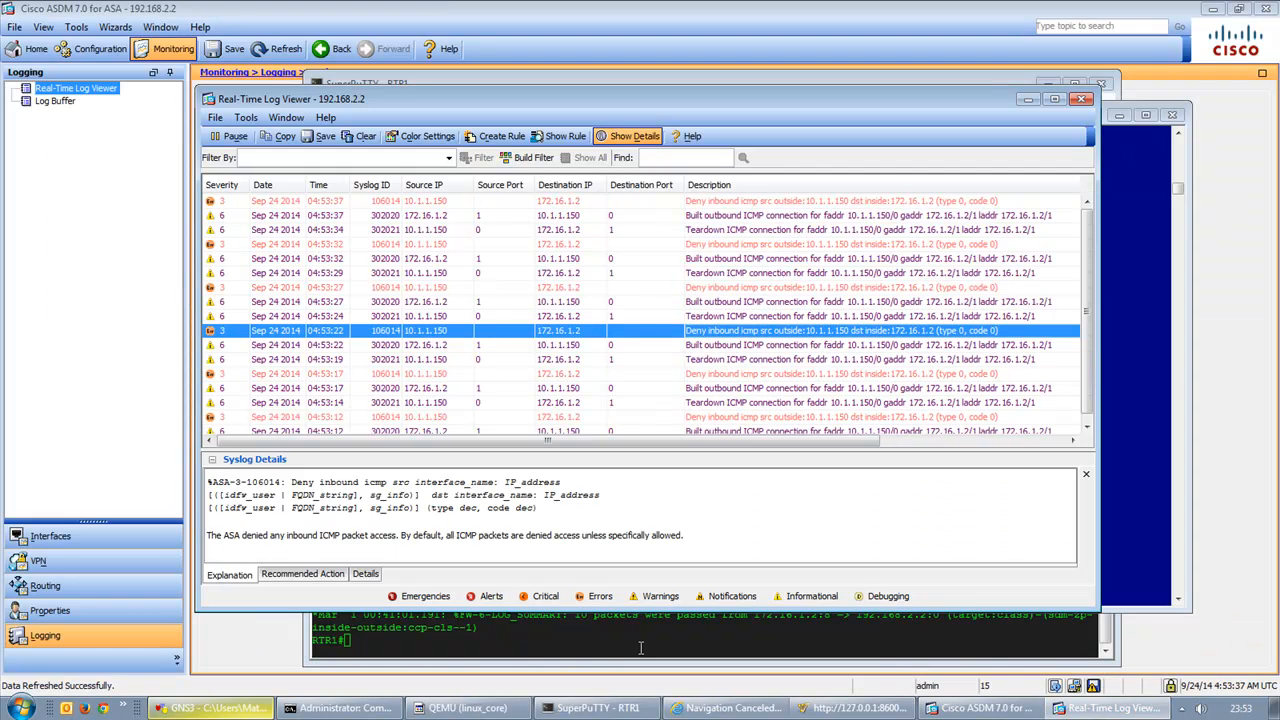
pyautogui.click(312, 708)
pyautogui.click(250, 708)
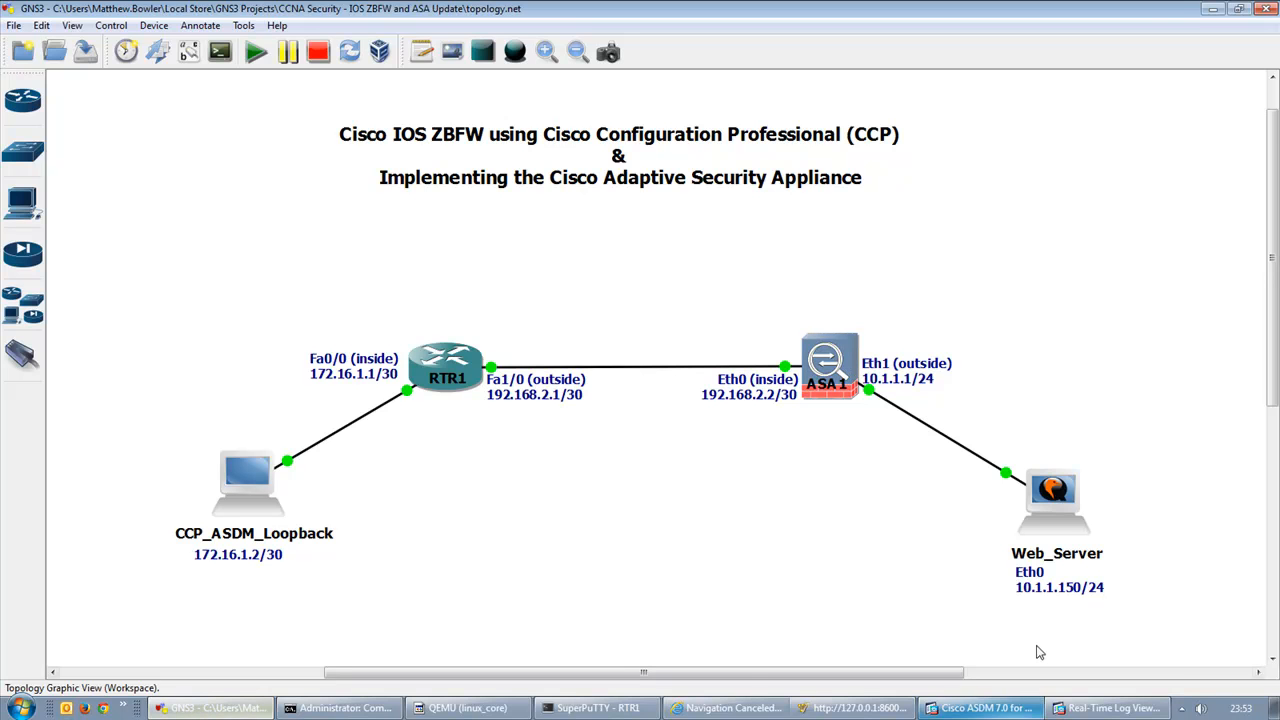
# Stop the continuous ping in the Command Prompt and telnet to 10.1.1.150 on port 22
pyautogui.click(340, 708)
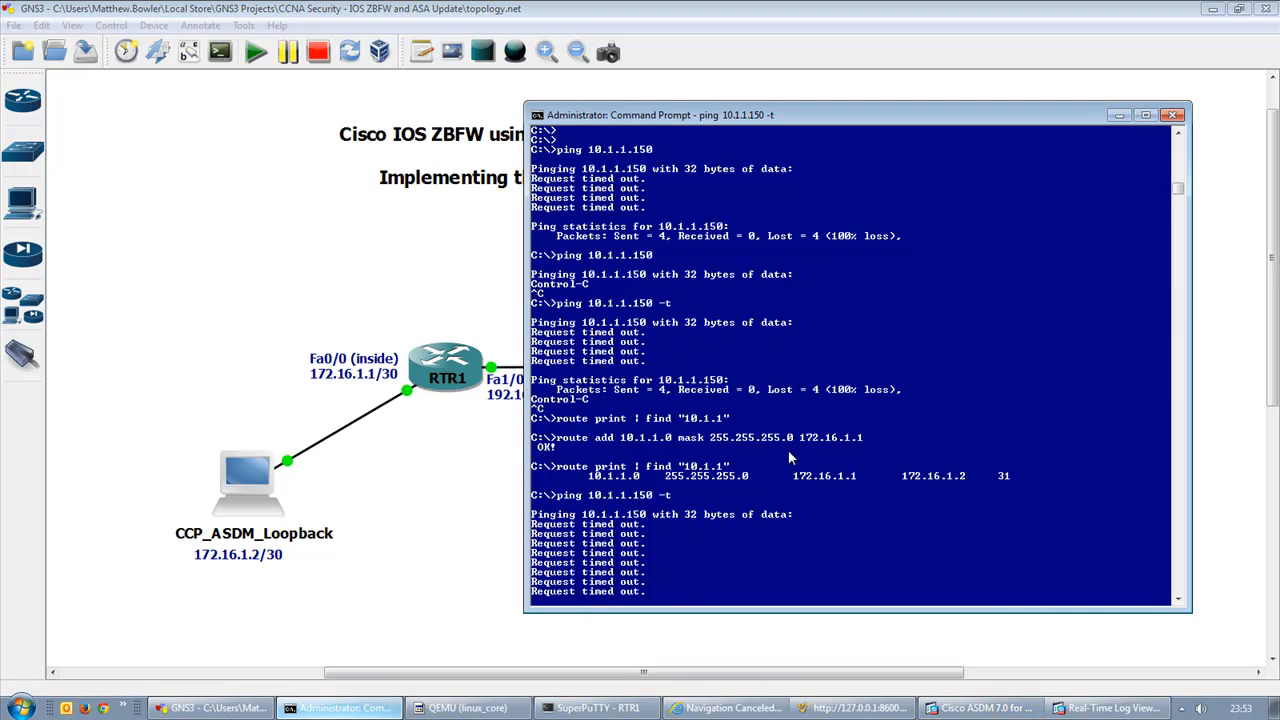
pyautogui.hotkey('ctrl', 'c')
pyautogui.write('tln')
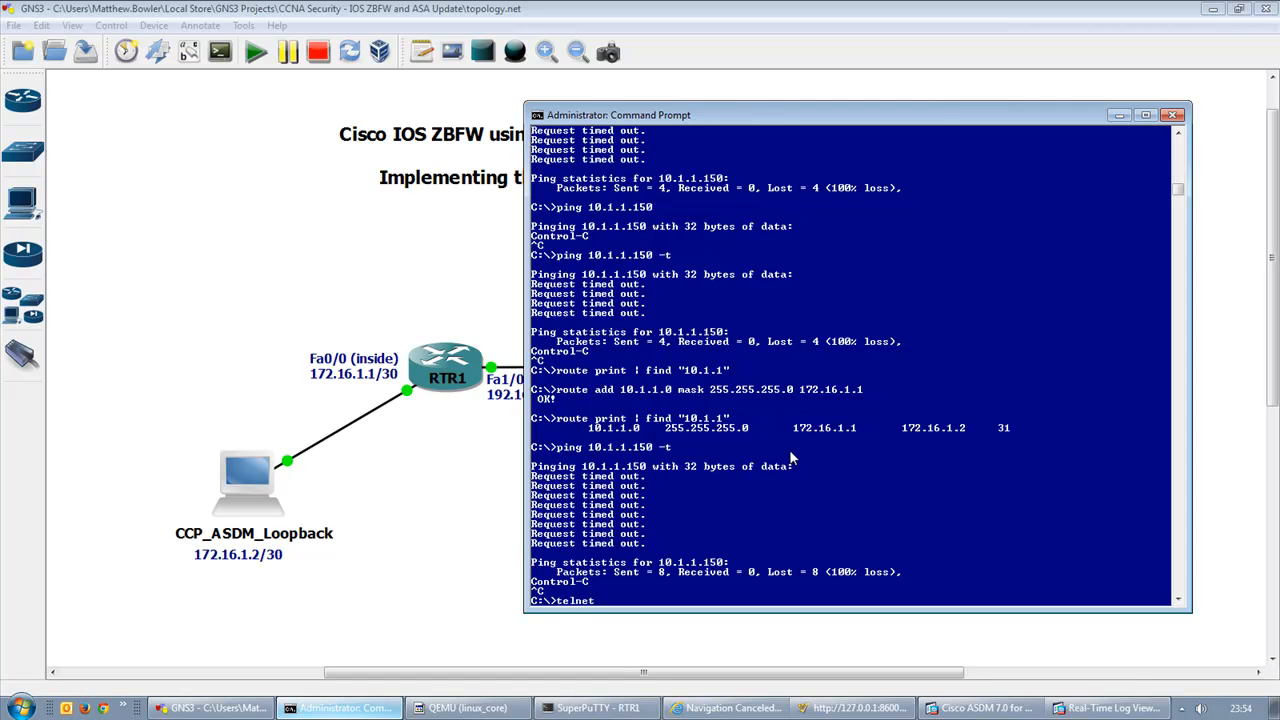
pyautogui.moveTo(658, 563); pyautogui.dragTo(732, 563)
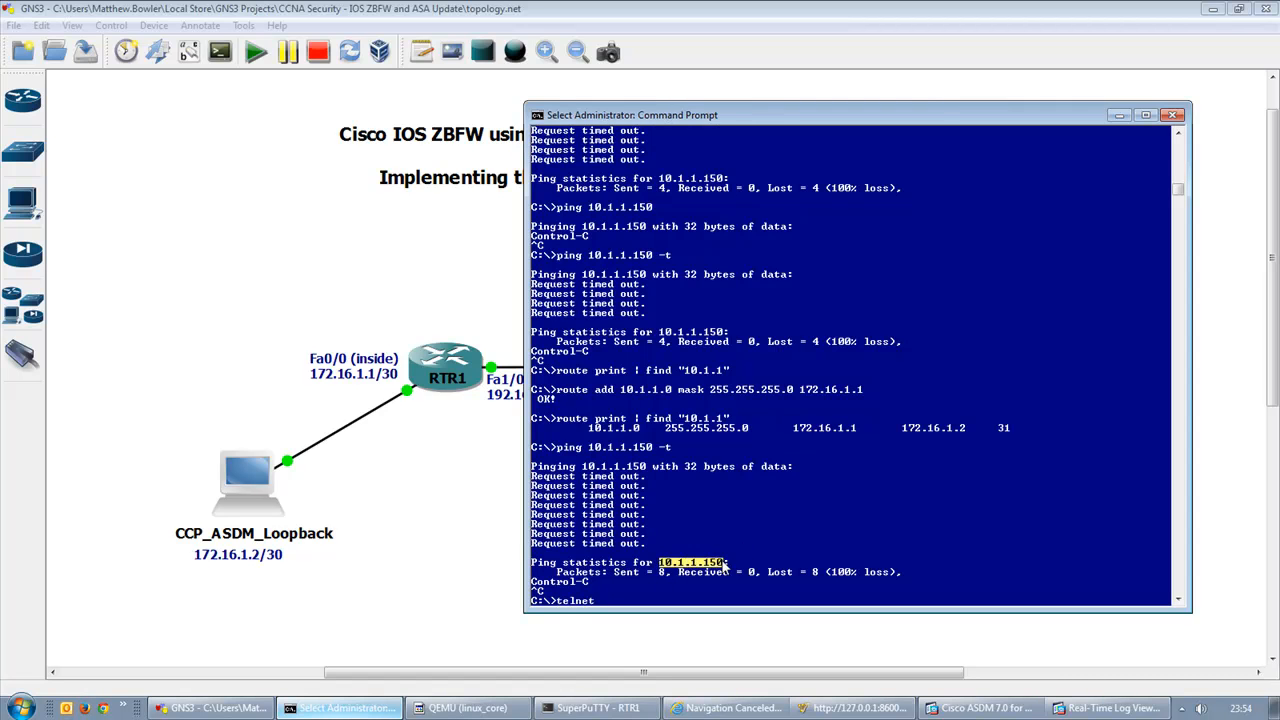
pyautogui.rightClick(741, 563)
pyautogui.rightClick(741, 563)
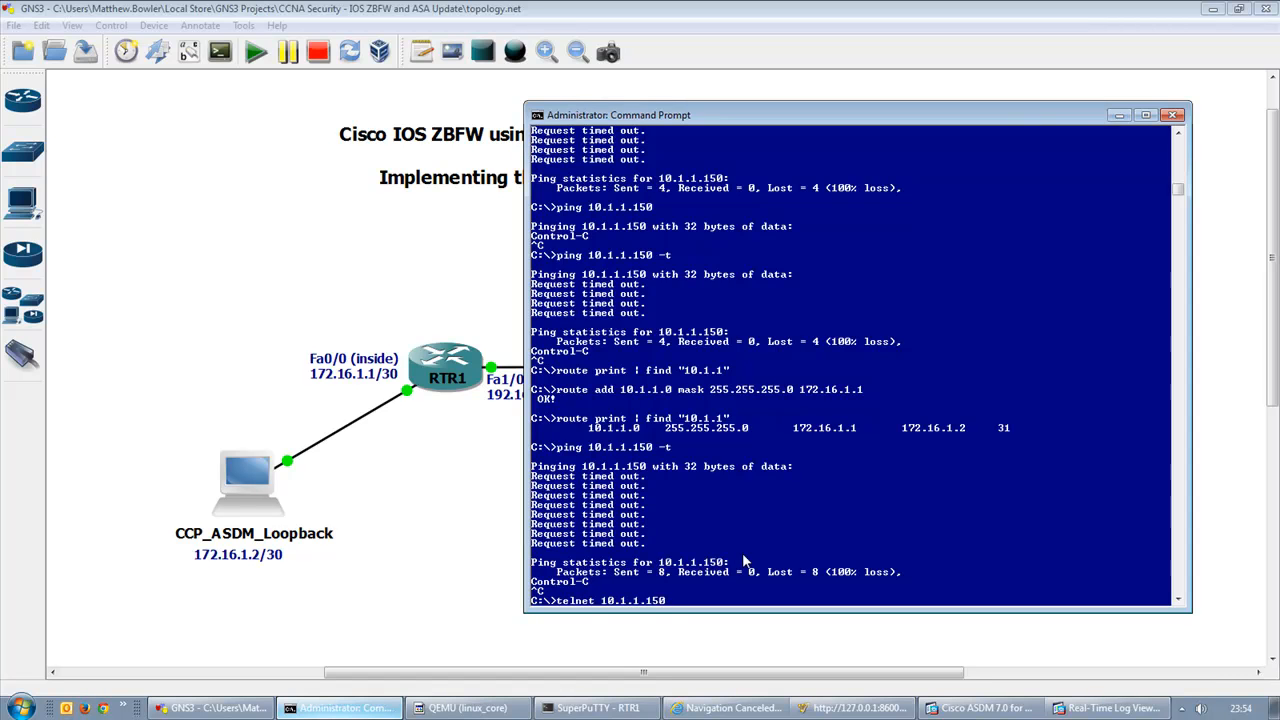
pyautogui.write('22')
pyautogui.press('Return')
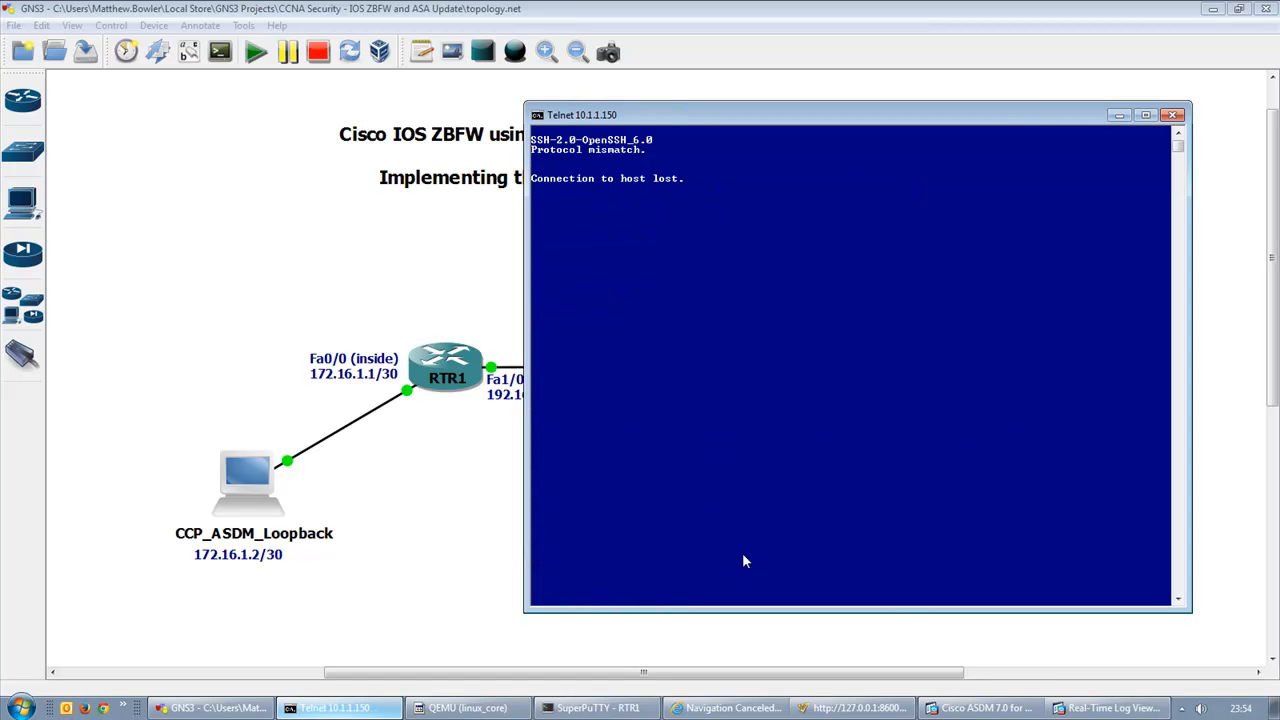
pyautogui.press('Return')
pyautogui.press('Return')
pyautogui.press('Return')
pyautogui.press('Return')
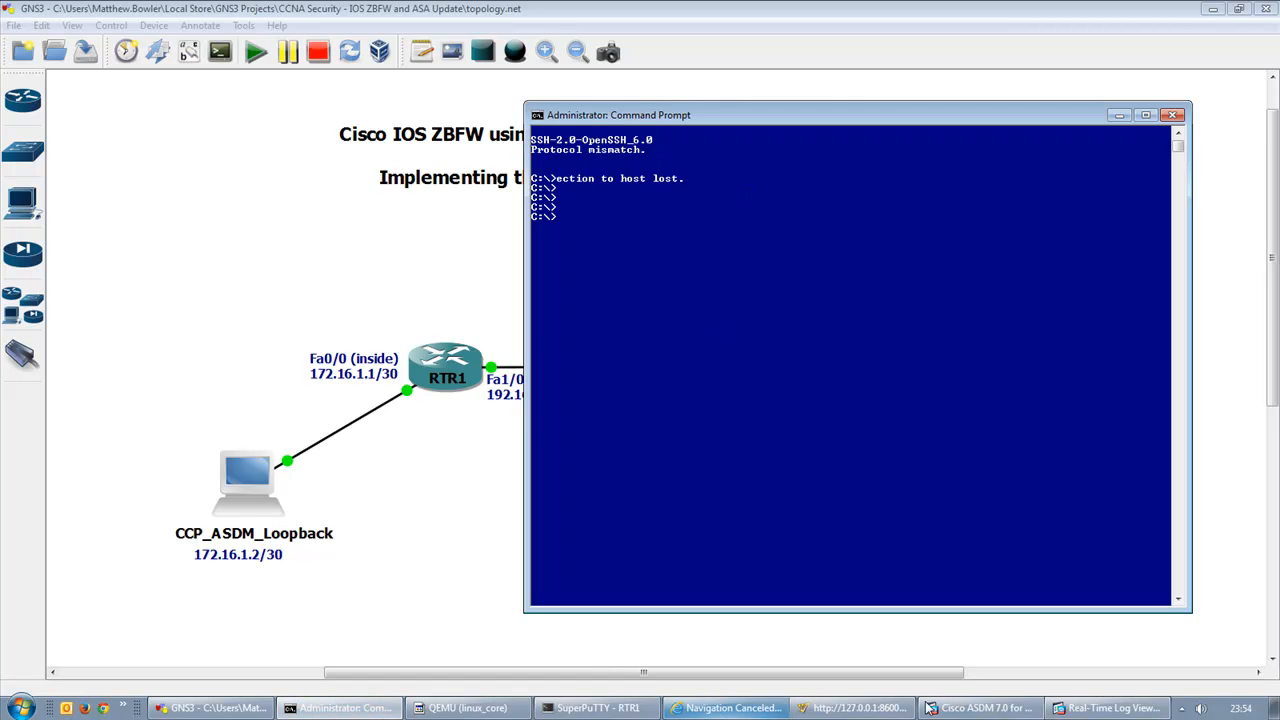
# Inspect the "Built outbound TCP connection" and "Teardown TCP connection" entries for port 22 in a widened Real-Time Log Viewer
pyautogui.click(1110, 708)
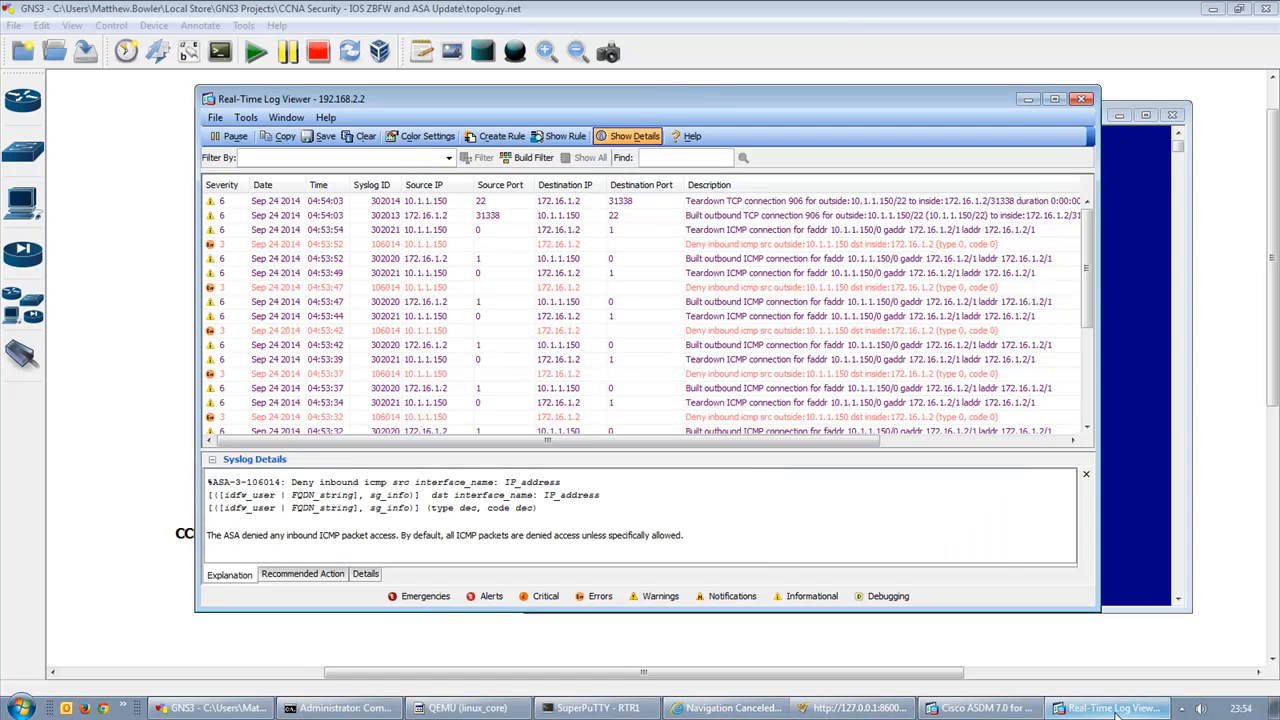
pyautogui.moveTo(778, 278)
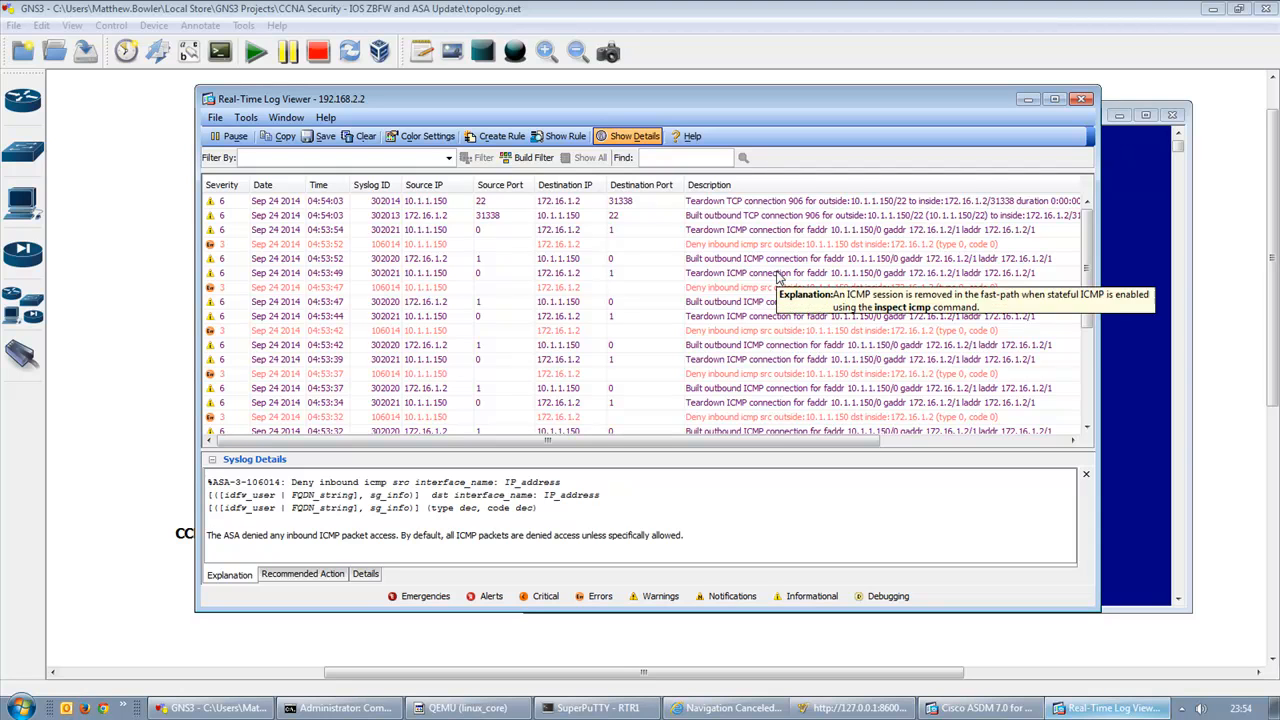
pyautogui.click(784, 220)
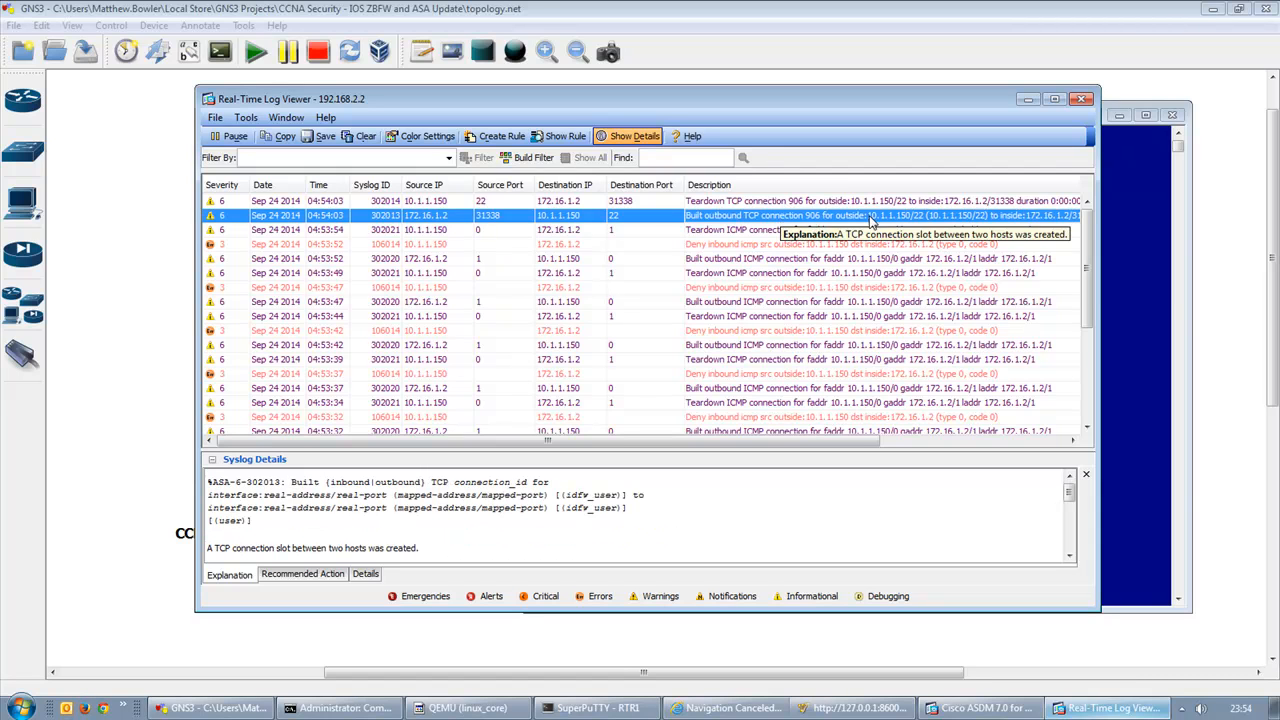
pyautogui.moveTo(1100, 293); pyautogui.dragTo(1236, 293)
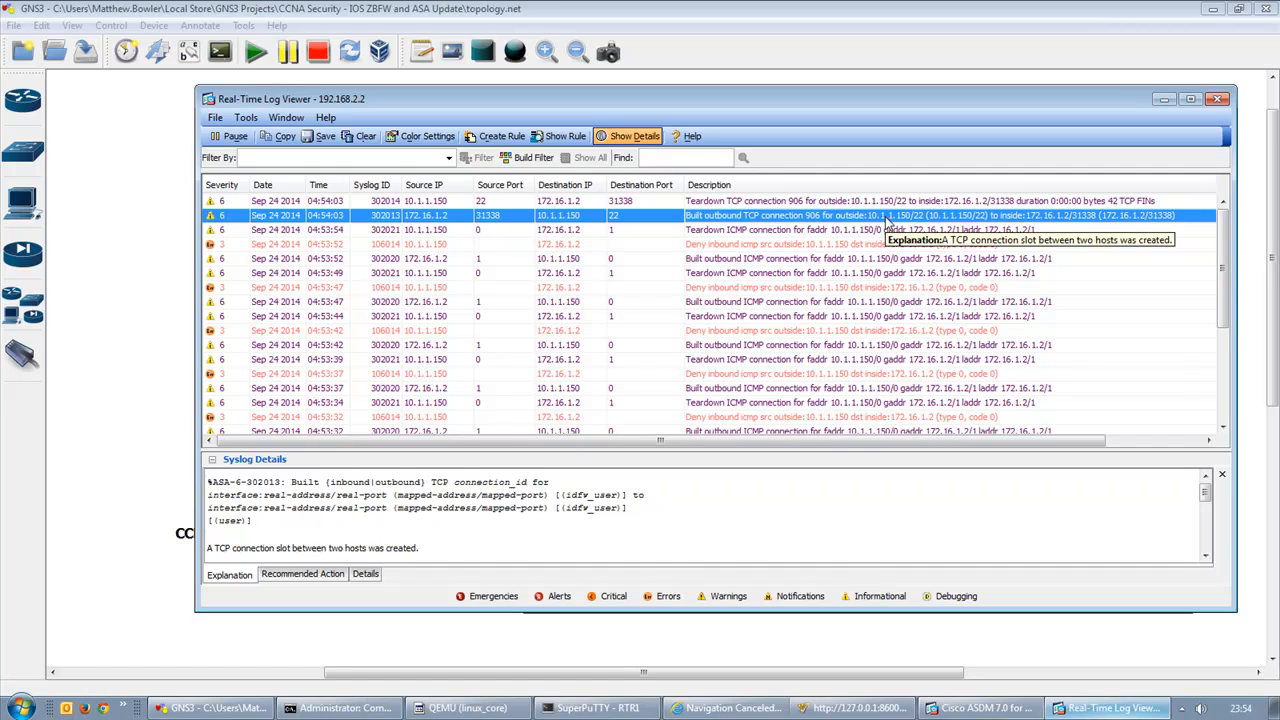
pyautogui.click(1042, 205)
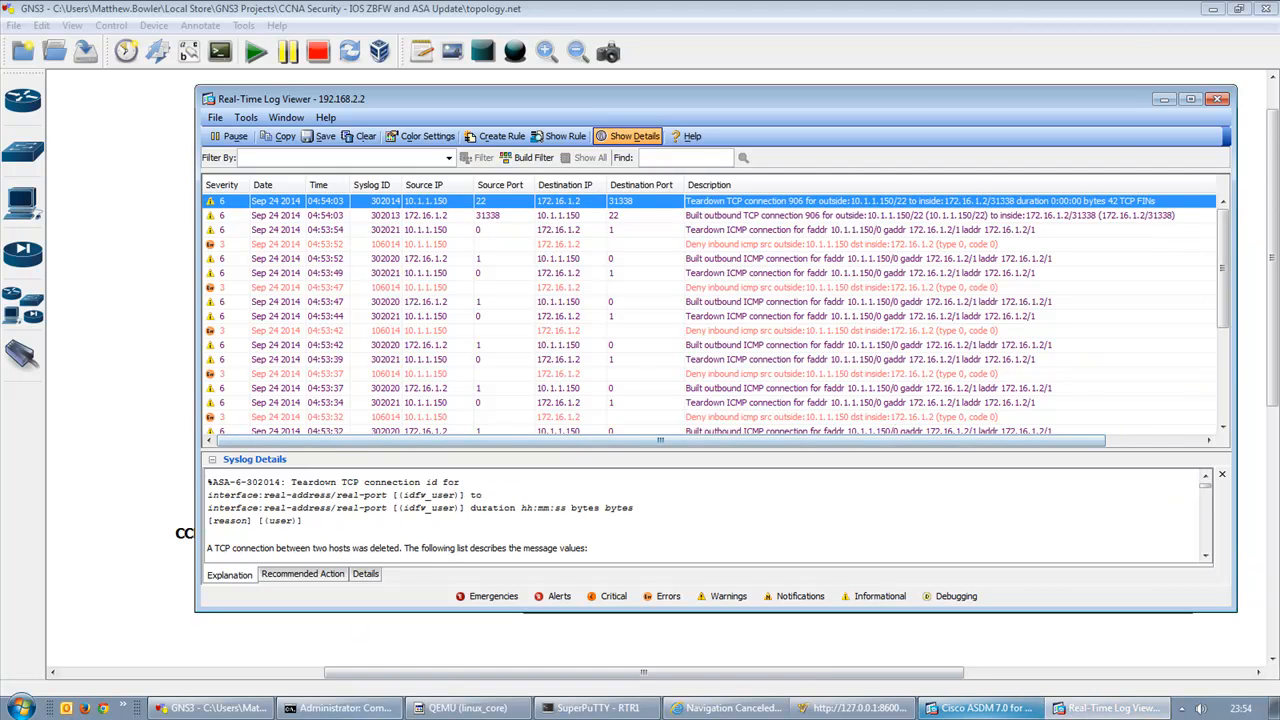
# Telnet to 10.1.1.150 on port 5000 from the Command Prompt and check the resulting Real-Time Log Viewer entries
pyautogui.click(588, 710)
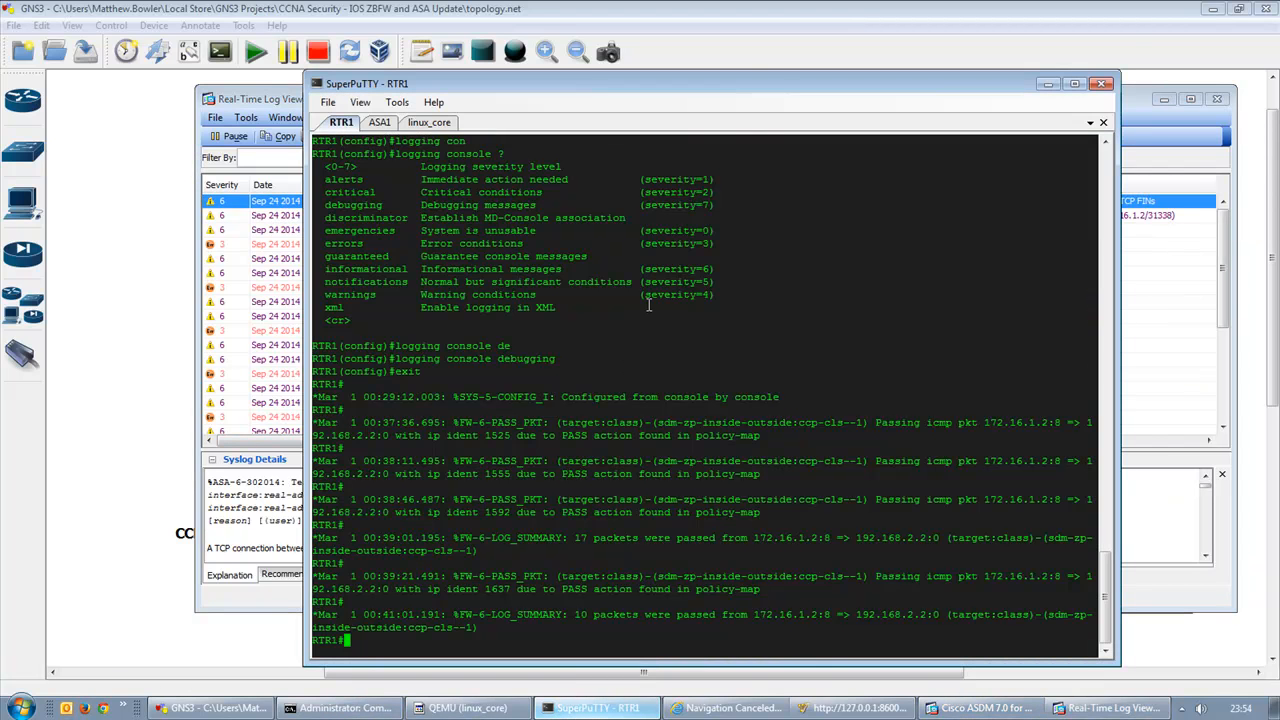
pyautogui.click(338, 708)
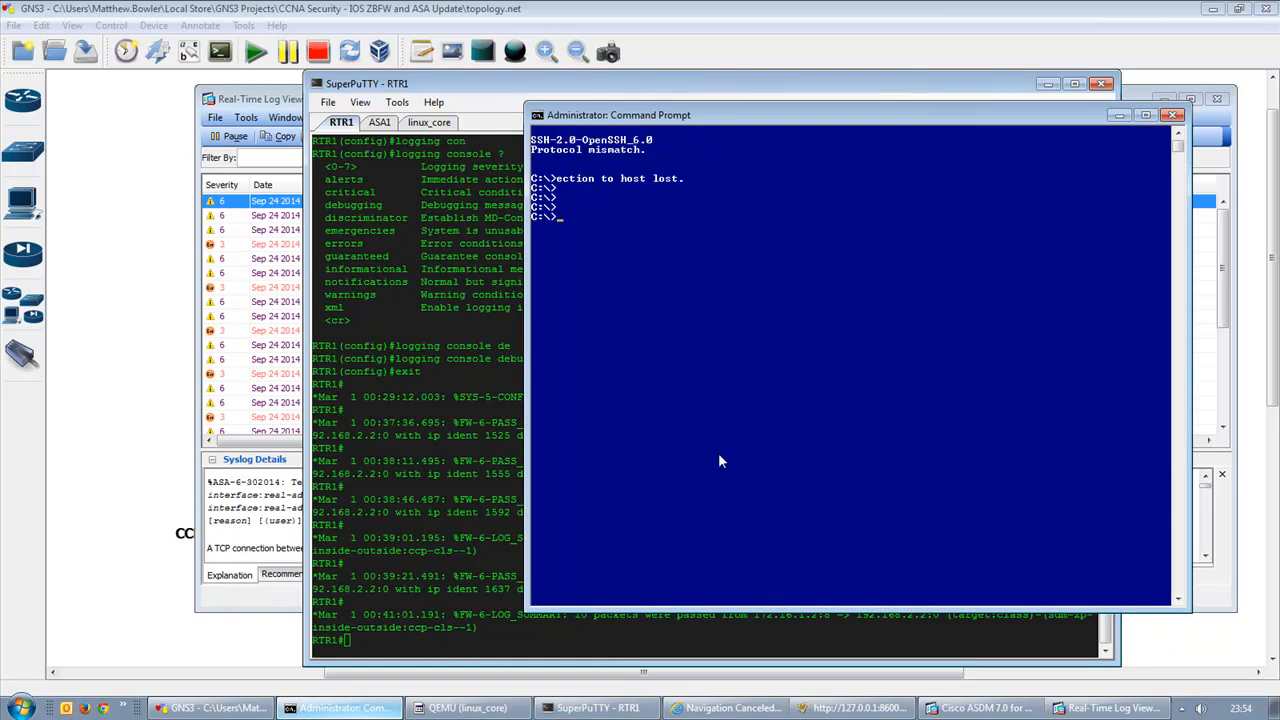
pyautogui.press('Up')
pyautogui.press('BackSpace')
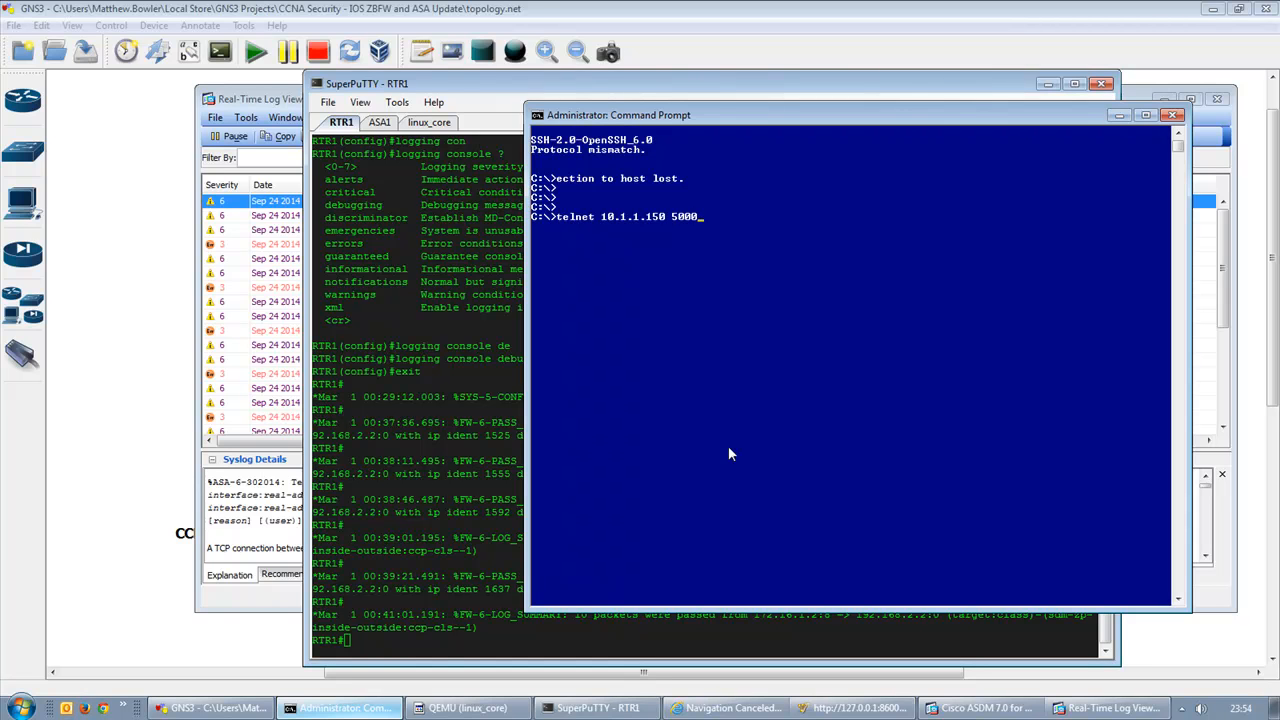
pyautogui.press('Return')
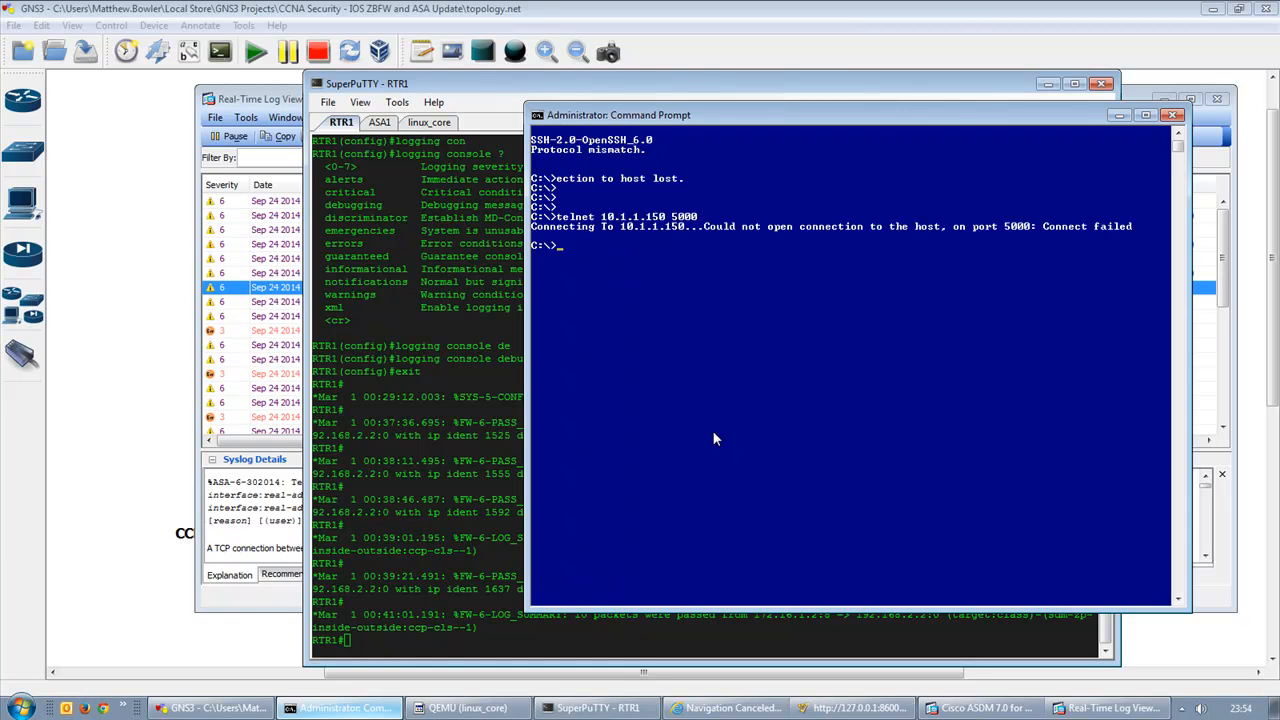
pyautogui.click(297, 99)
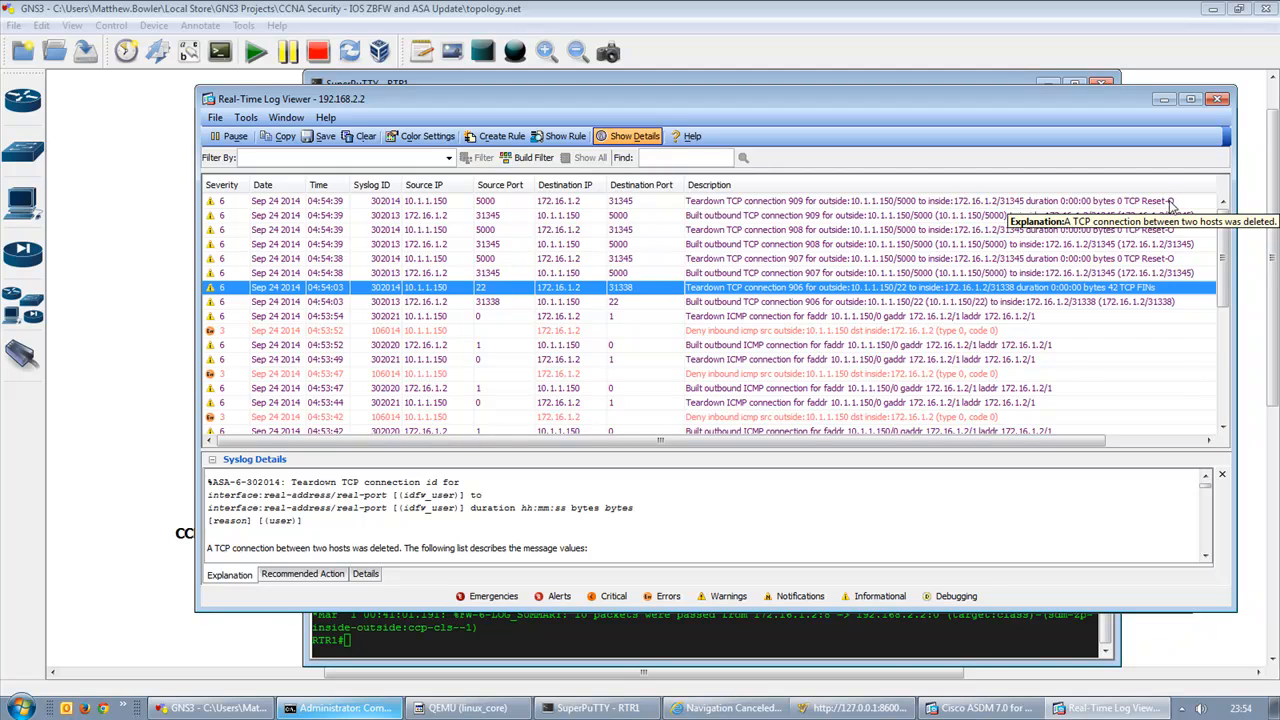
# Remove the default gateway 10.1.1.1 in the linux_core console of SuperPuTTY using "route del default gw 10.1.1.1"
pyautogui.click(911, 623)
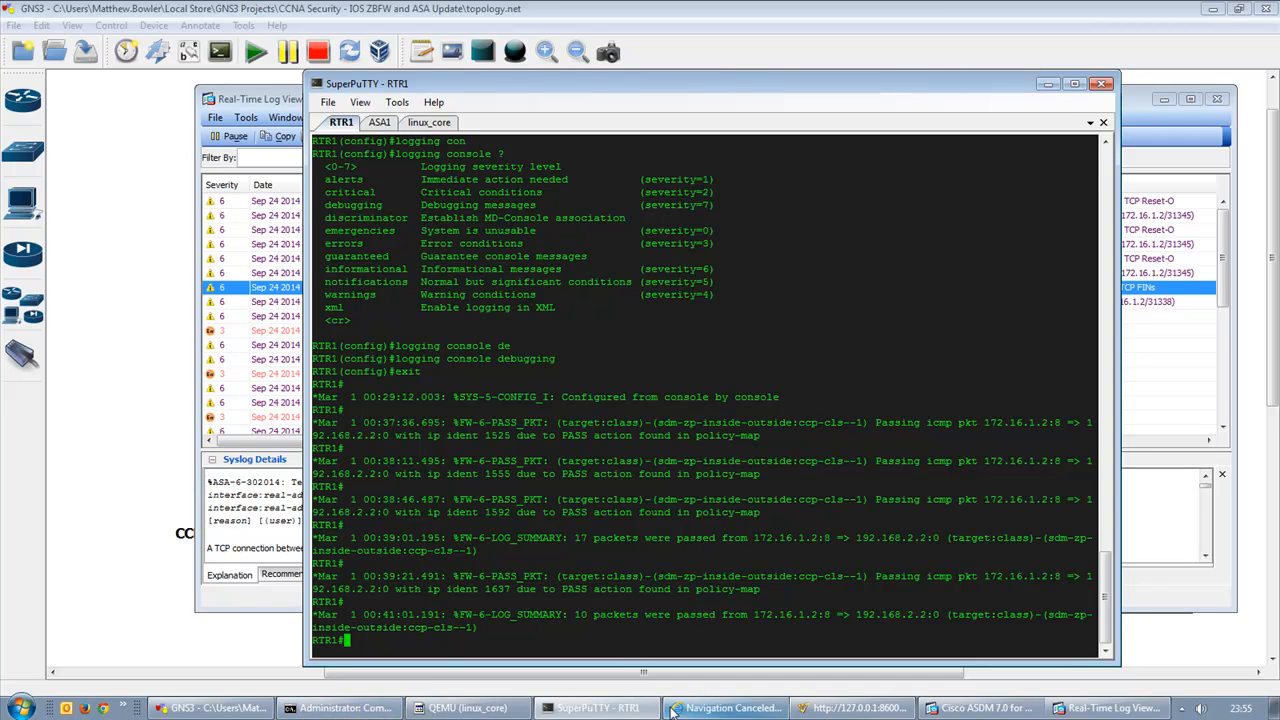
pyautogui.click(430, 122)
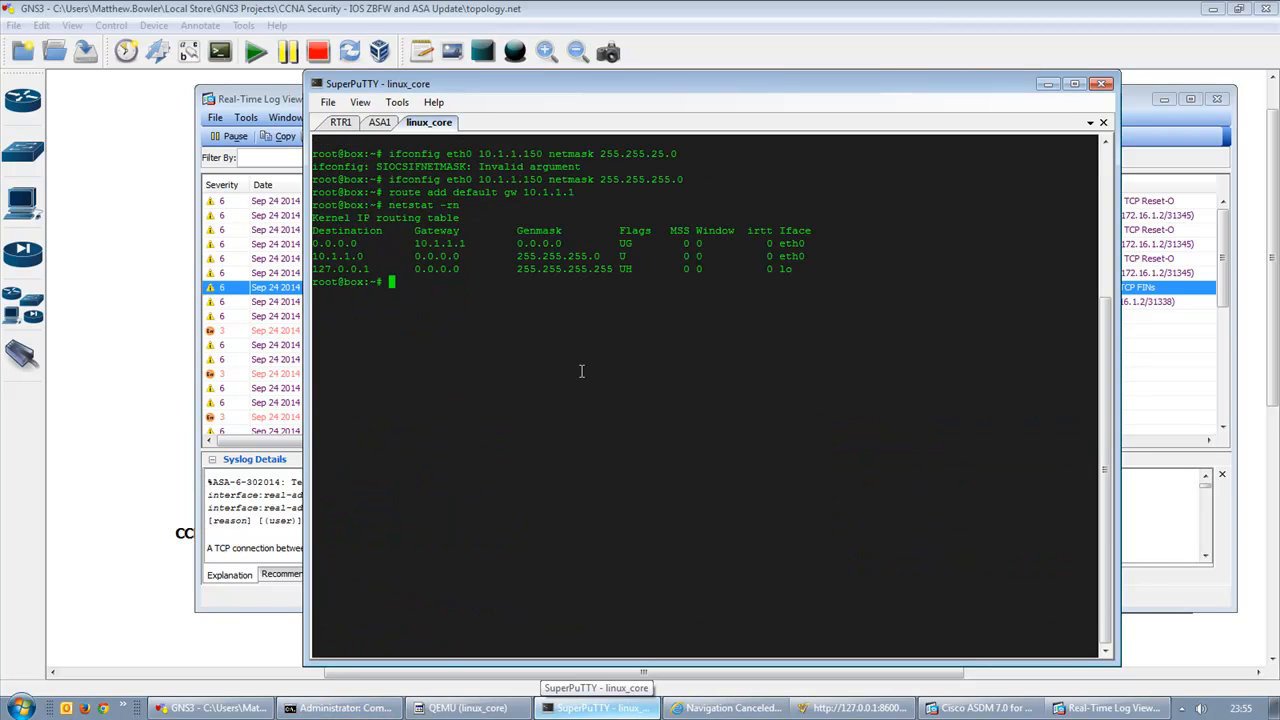
pyautogui.press('Up')
pyautogui.press('Up')
pyautogui.press('Left')
pyautogui.press('Left')
pyautogui.press('Left')
pyautogui.press('Left')
pyautogui.press('Left')
pyautogui.press('Left')
pyautogui.press('Left')
pyautogui.press('Left')
pyautogui.press('Left')
pyautogui.press('Left')
pyautogui.press('Left')
pyautogui.press('Left')
pyautogui.press('Left')
pyautogui.press('Left')
pyautogui.press('Left')
pyautogui.press('Left')
pyautogui.press('Left')
pyautogui.press('Left')
pyautogui.press('Left')
pyautogui.press('Left')
pyautogui.press('BackSpace')
pyautogui.press('BackSpace')
pyautogui.press('BackSpace')
pyautogui.write('del')
pyautogui.press('Return')
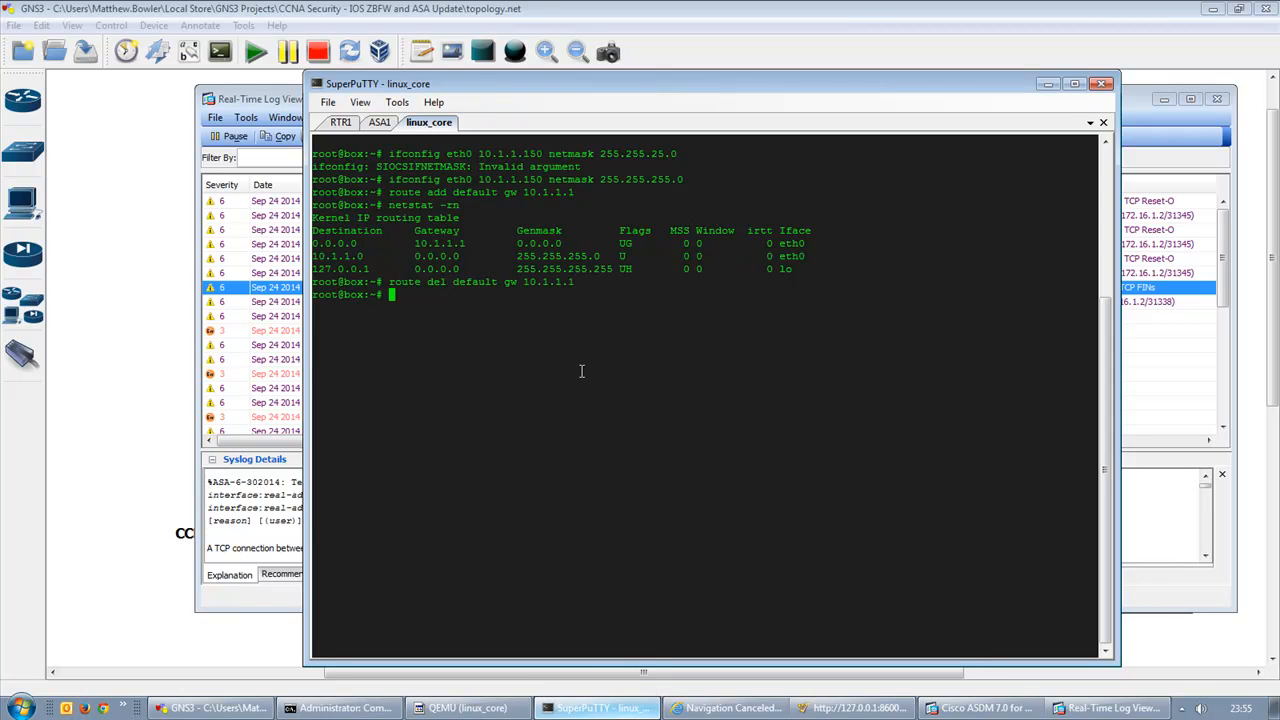
# Clear the Real-Time Log Viewer and repeat the telnet to 10.1.1.150 on port 5000 from the Command Prompt
pyautogui.click(1156, 377)
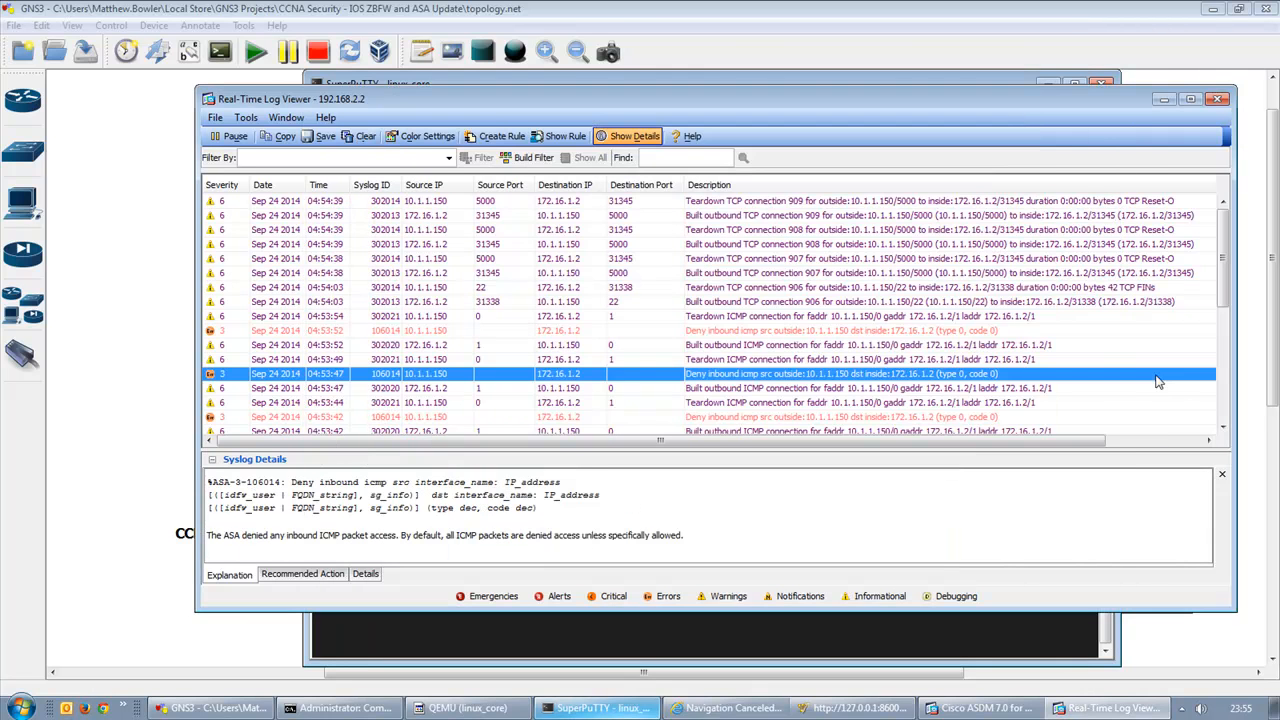
pyautogui.click(362, 136)
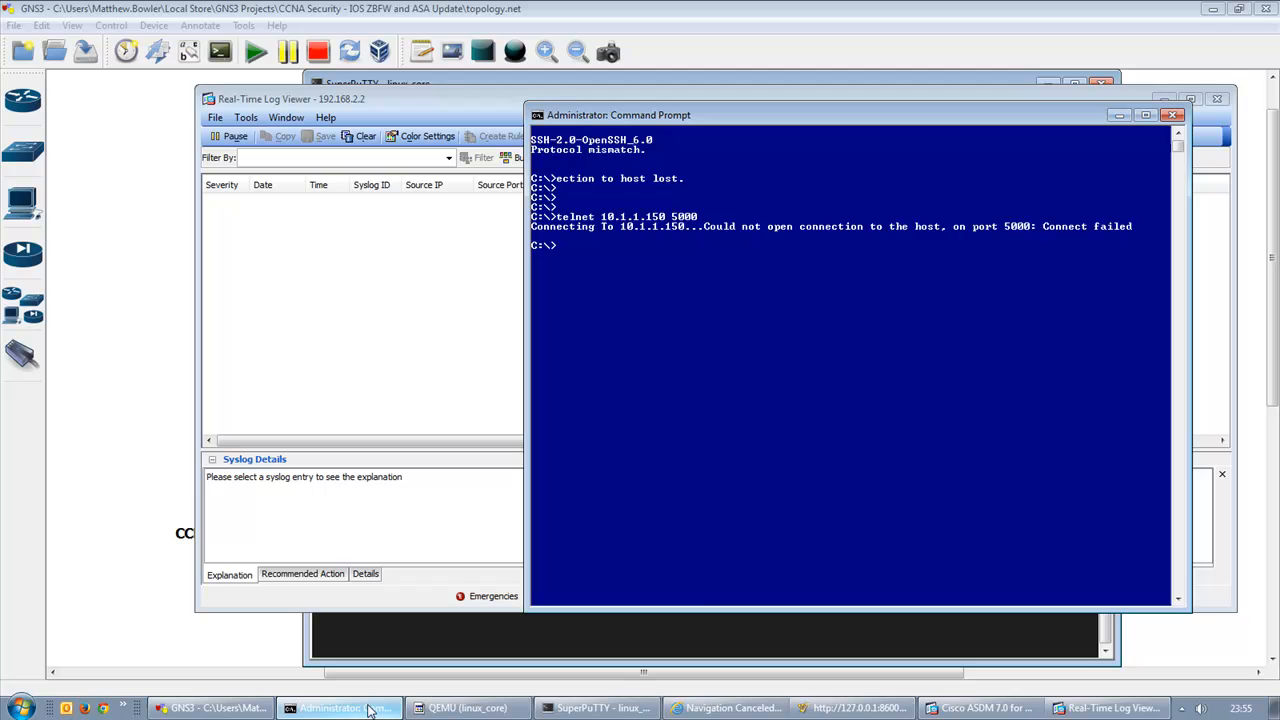
pyautogui.click(340, 708)
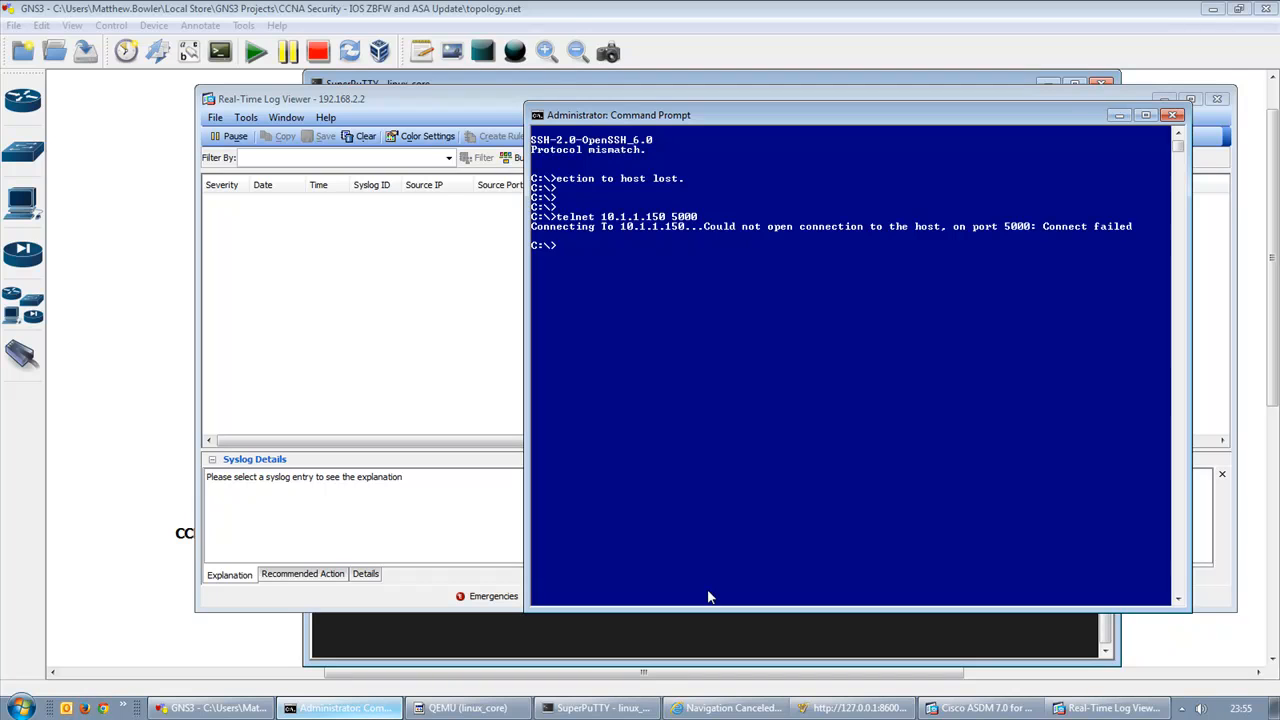
pyautogui.press('Up')
pyautogui.press('Return')
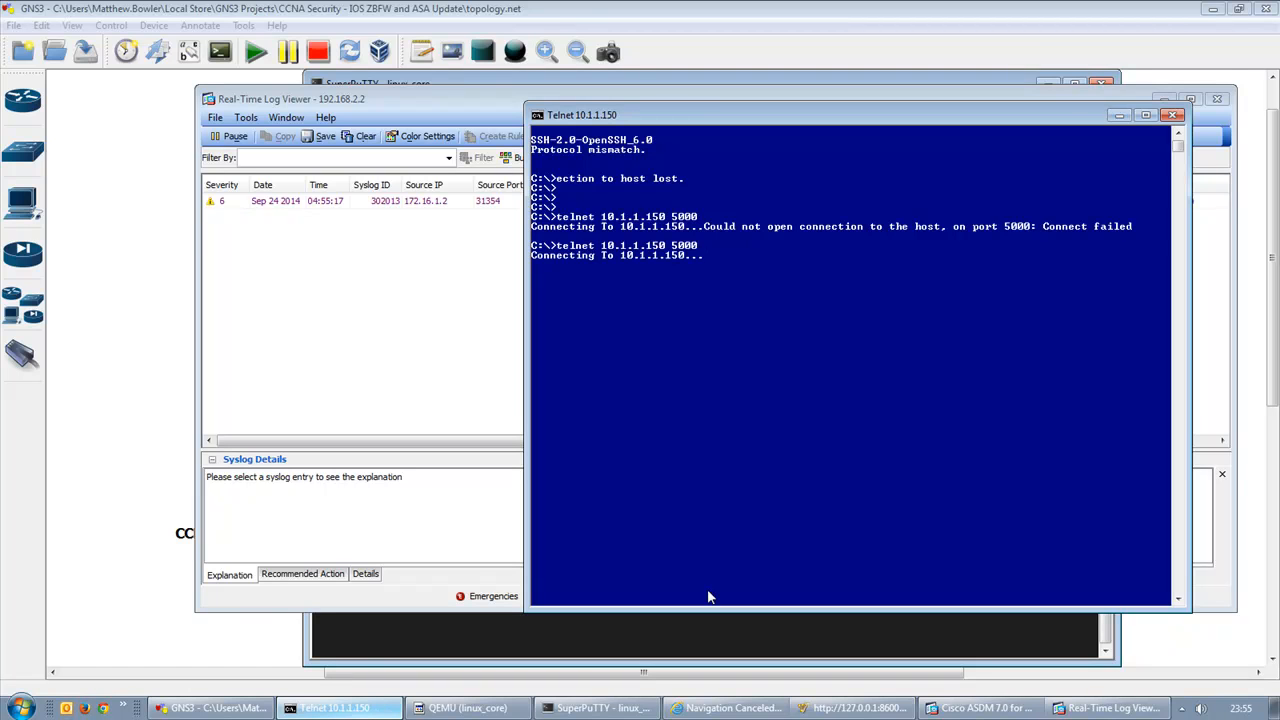
# Examine the new port 5000 TCP log messages and the explanation of the "Teardown TCP connection" entry
pyautogui.click(486, 343)
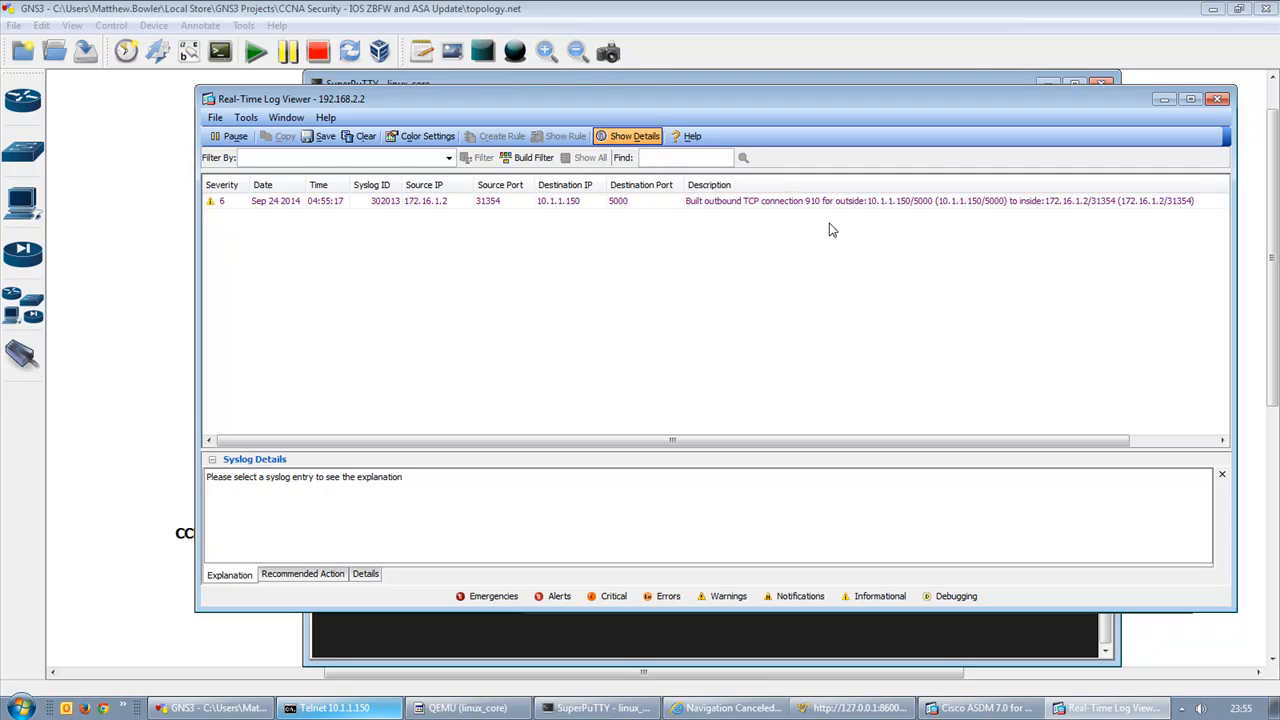
pyautogui.moveTo(847, 106); pyautogui.dragTo(817, 130)
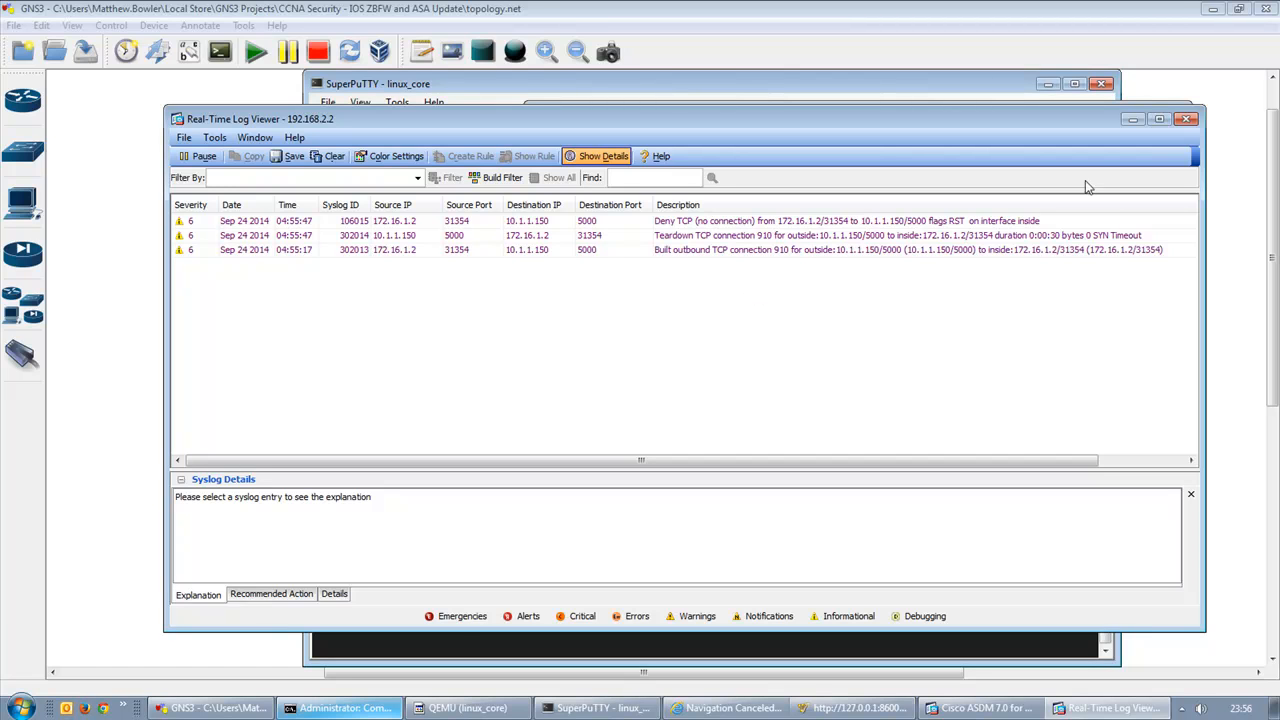
pyautogui.click(1120, 237)
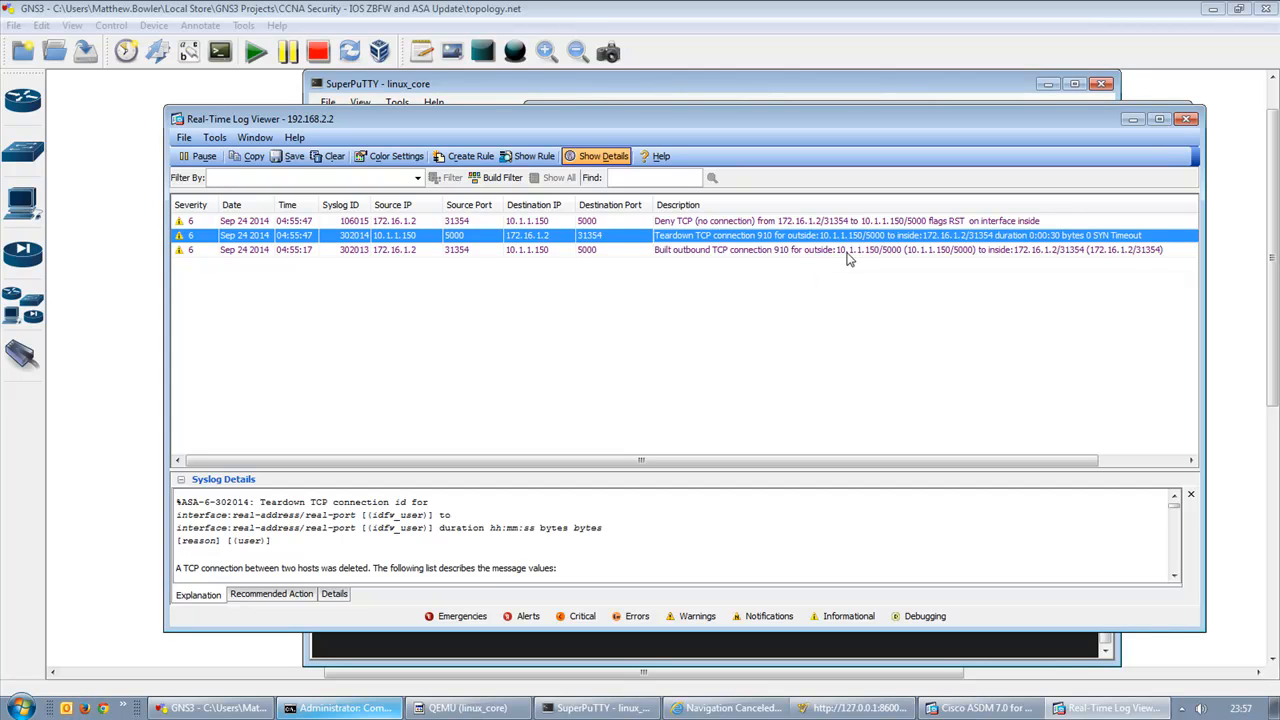
pyautogui.moveTo(850, 257)
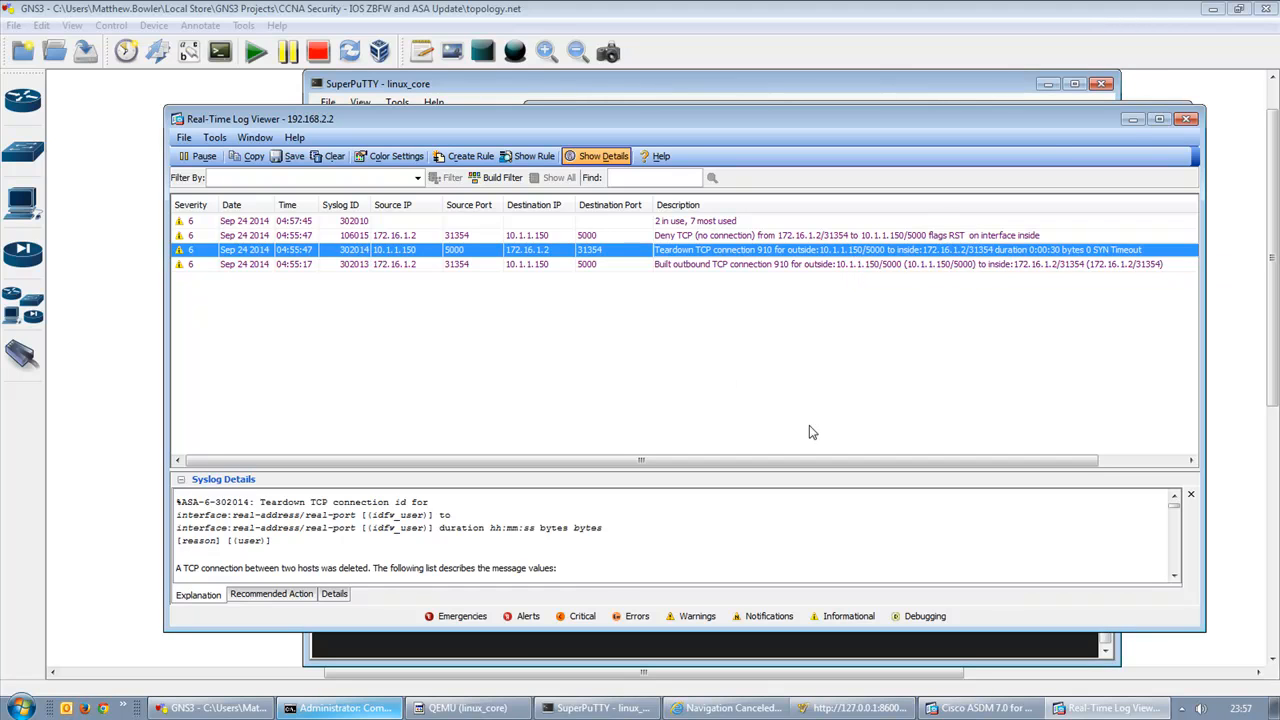
# Minimize the log viewer and review the inside implicit rule and the outside interface in ASDM's firewall access rules
pyautogui.click(1134, 121)
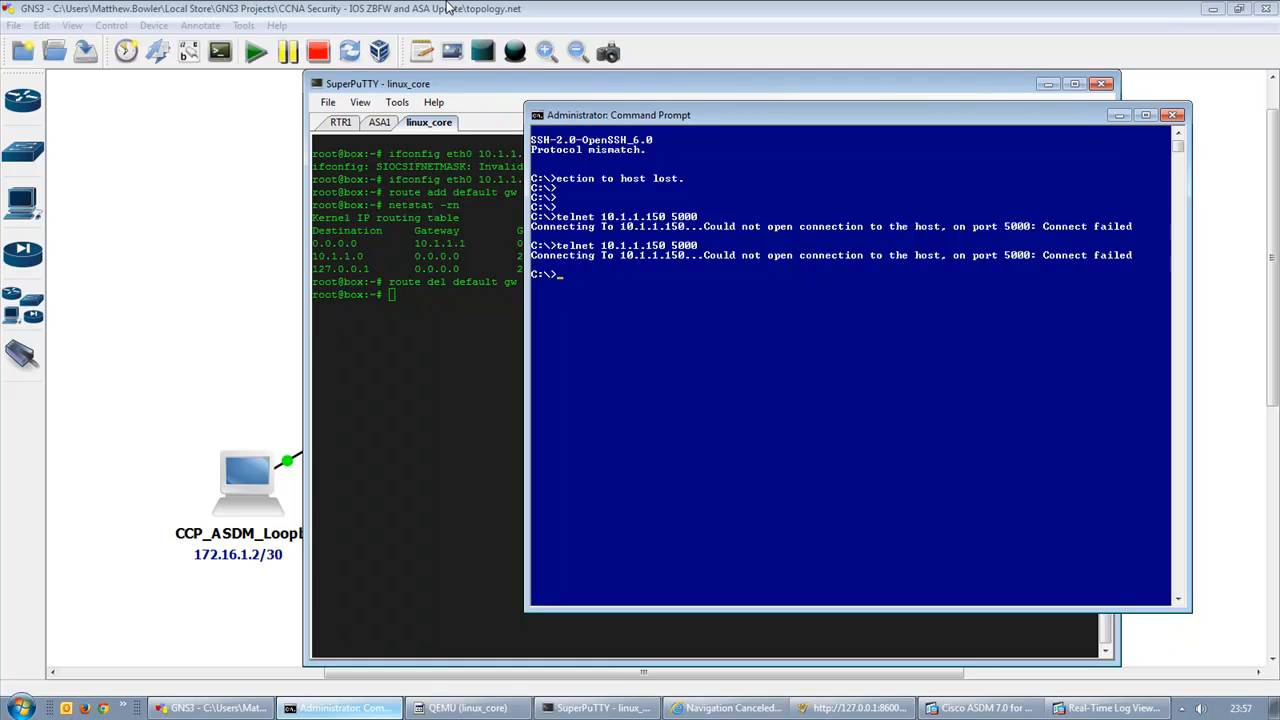
pyautogui.click(982, 708)
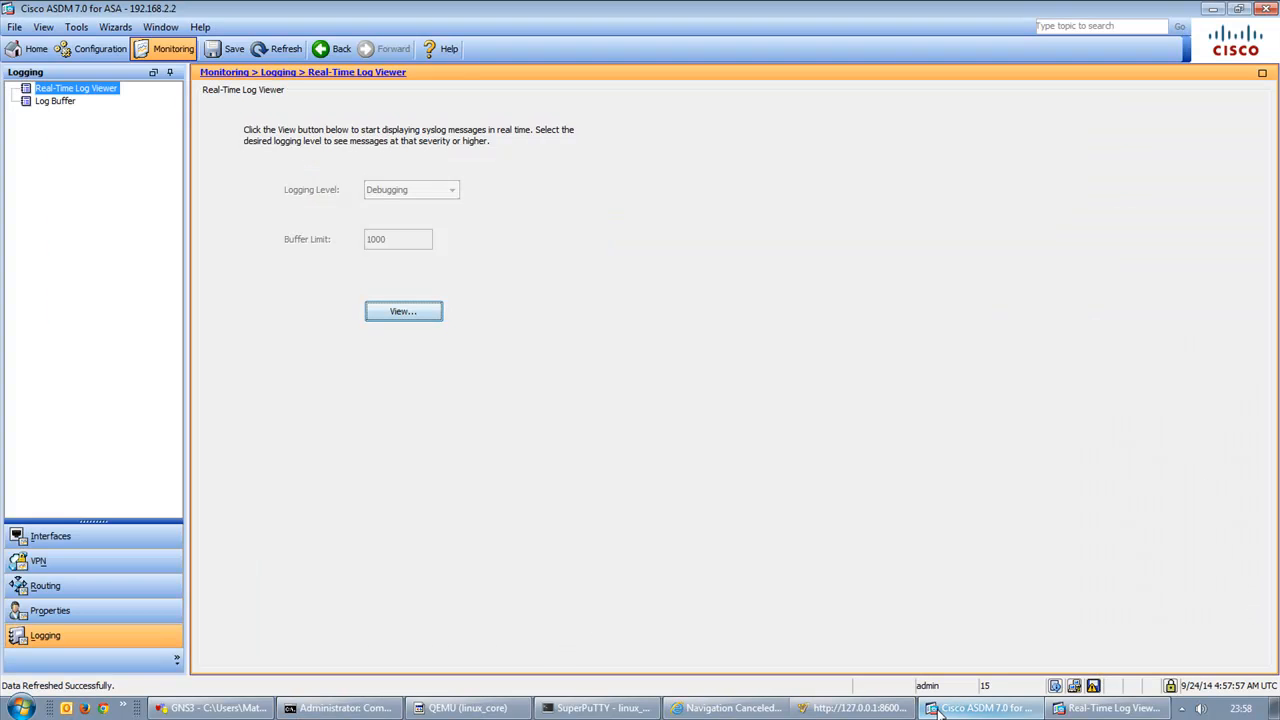
pyautogui.click(95, 48)
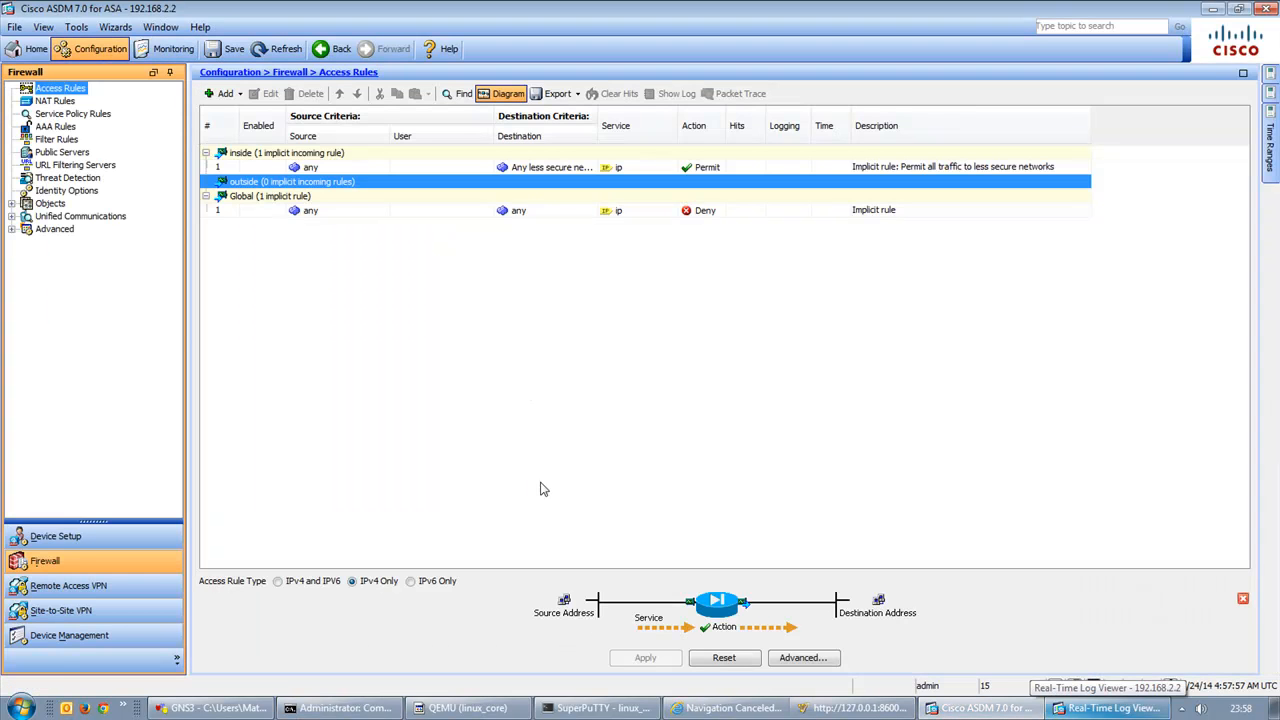
pyautogui.click(322, 170)
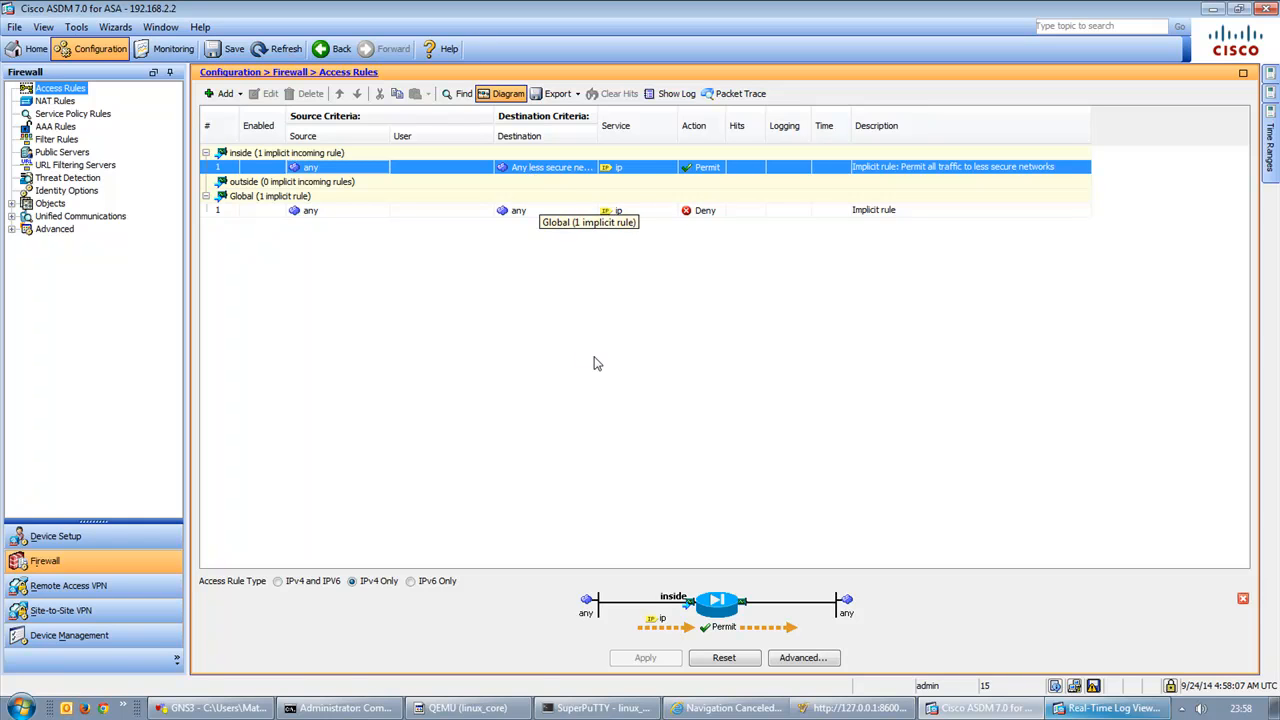
pyautogui.click(312, 185)
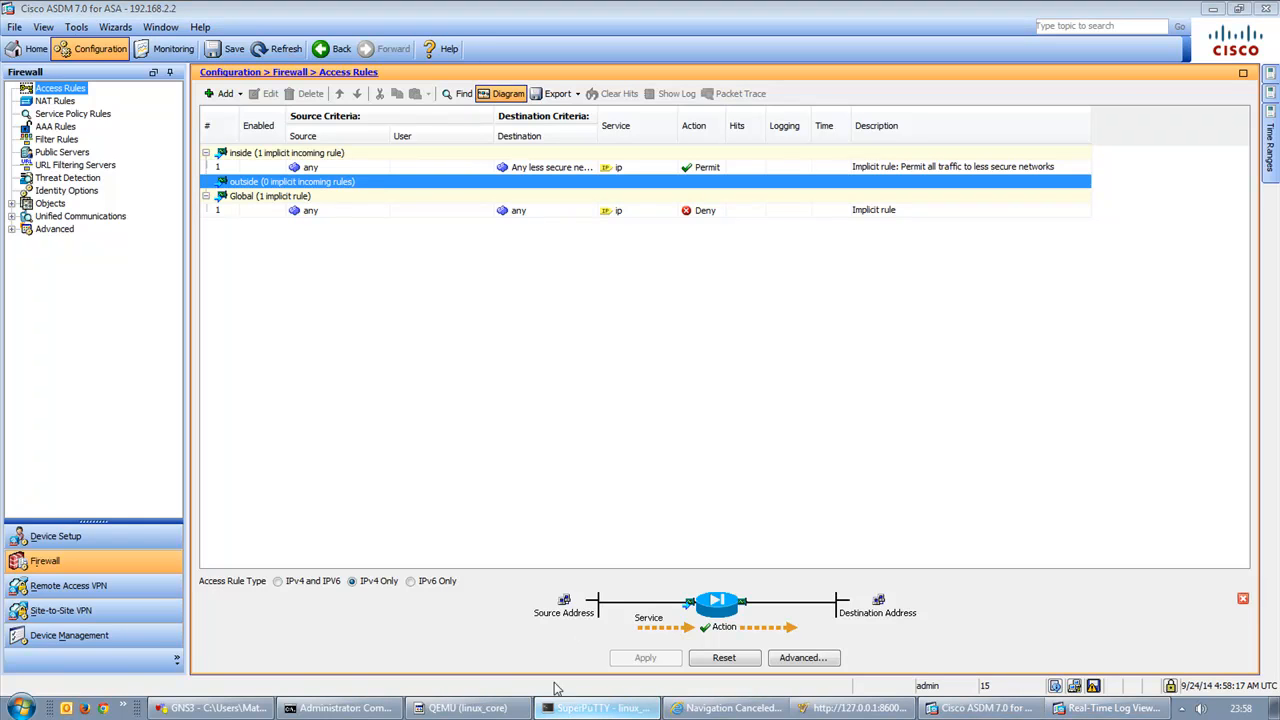
# Restore the default gateway in the linux_core console of SuperPuTTY with "route add default gw 10.1.1.1"
pyautogui.click(591, 711)
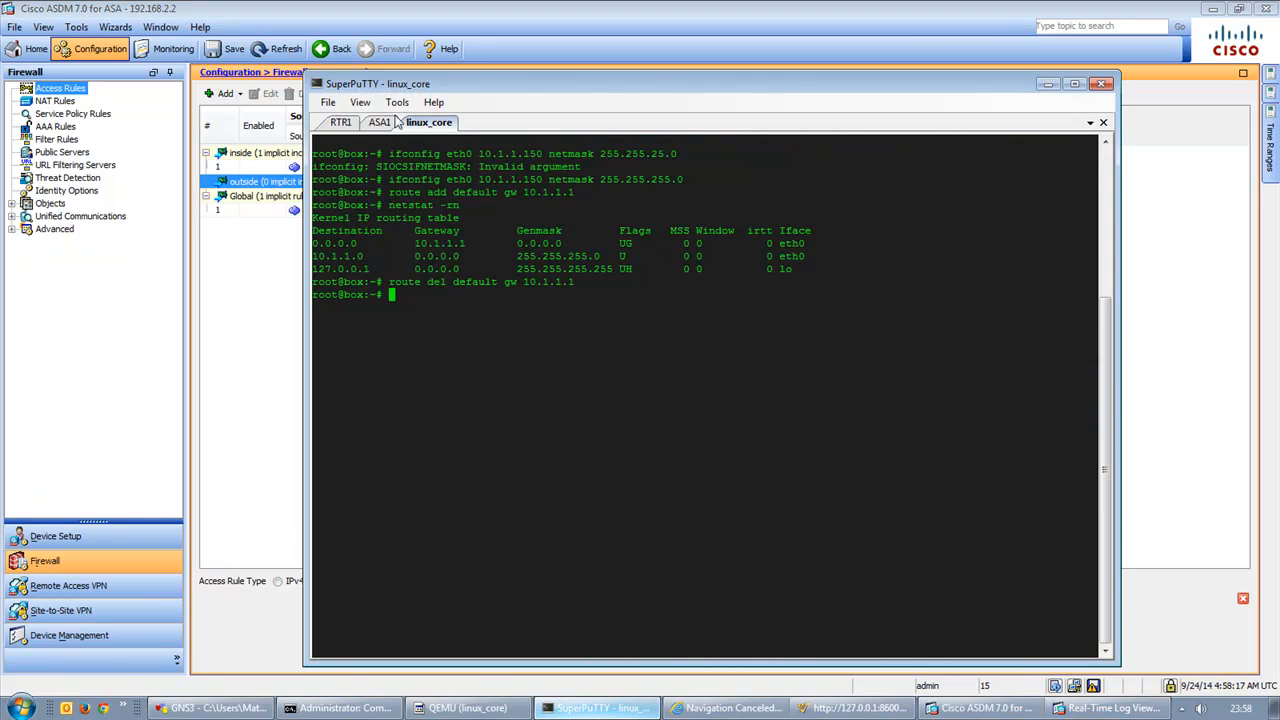
pyautogui.click(379, 122)
pyautogui.click(425, 124)
pyautogui.press('Up')
pyautogui.press('Return')
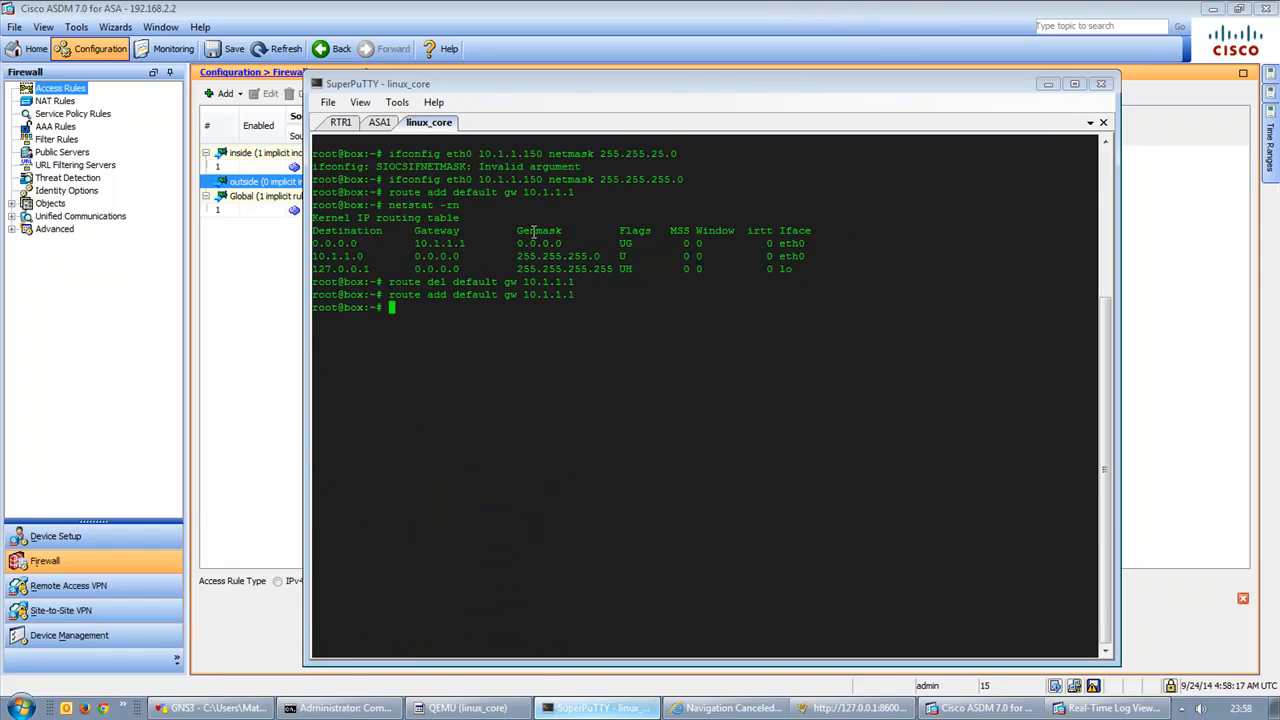
# Start a continuous ping to 10.1.1.150 from the Command Prompt, check its ICMP entries in the Real-Time Log Viewer, and return to ASDM
pyautogui.click(335, 708)
pyautogui.press('Up')
pyautogui.press('Up')
pyautogui.press('Return')
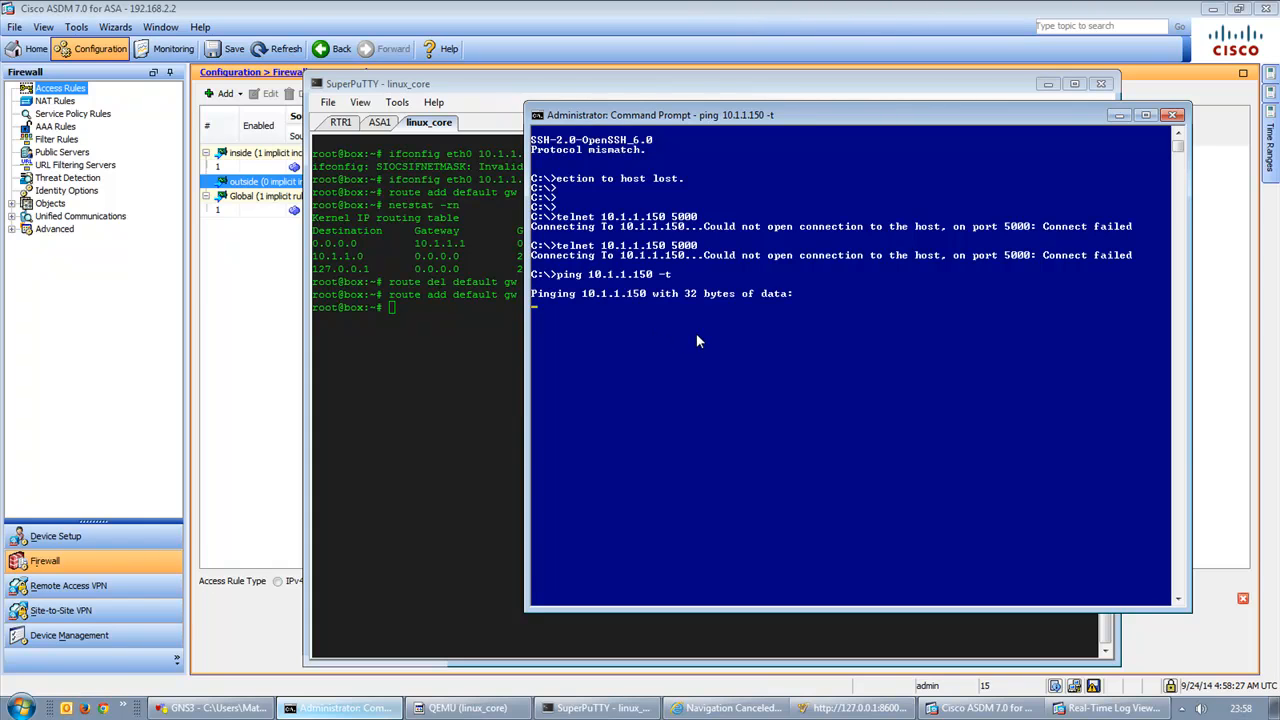
pyautogui.click(1110, 708)
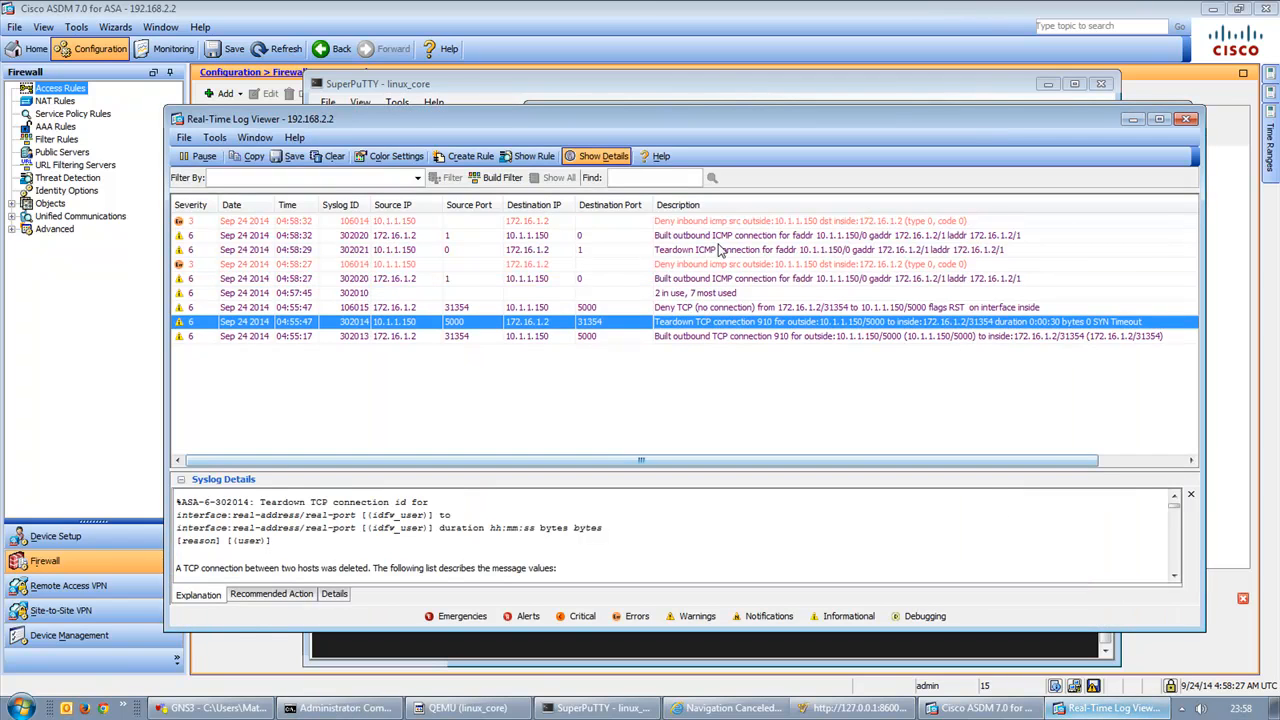
pyautogui.click(580, 6)
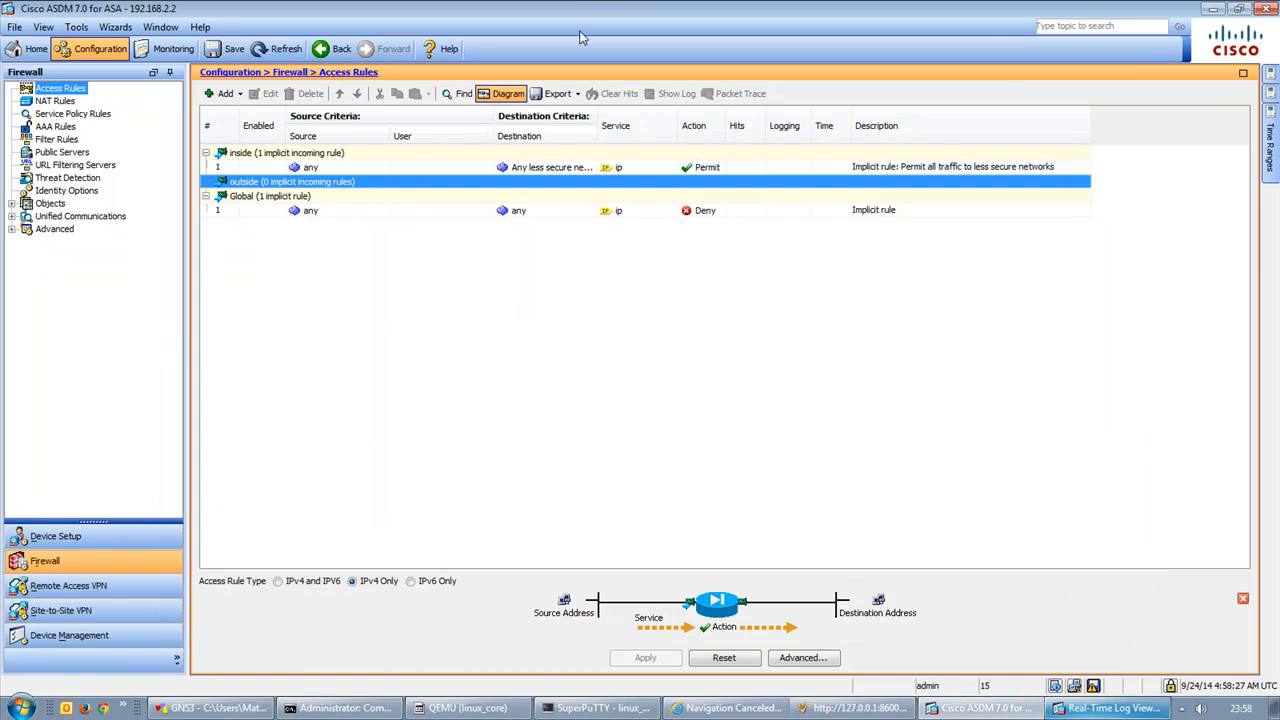
# Start a new access rule on the outside interface, trying 10.1.1.150 as the source and clearing that entry again
pyautogui.rightClick(296, 188)
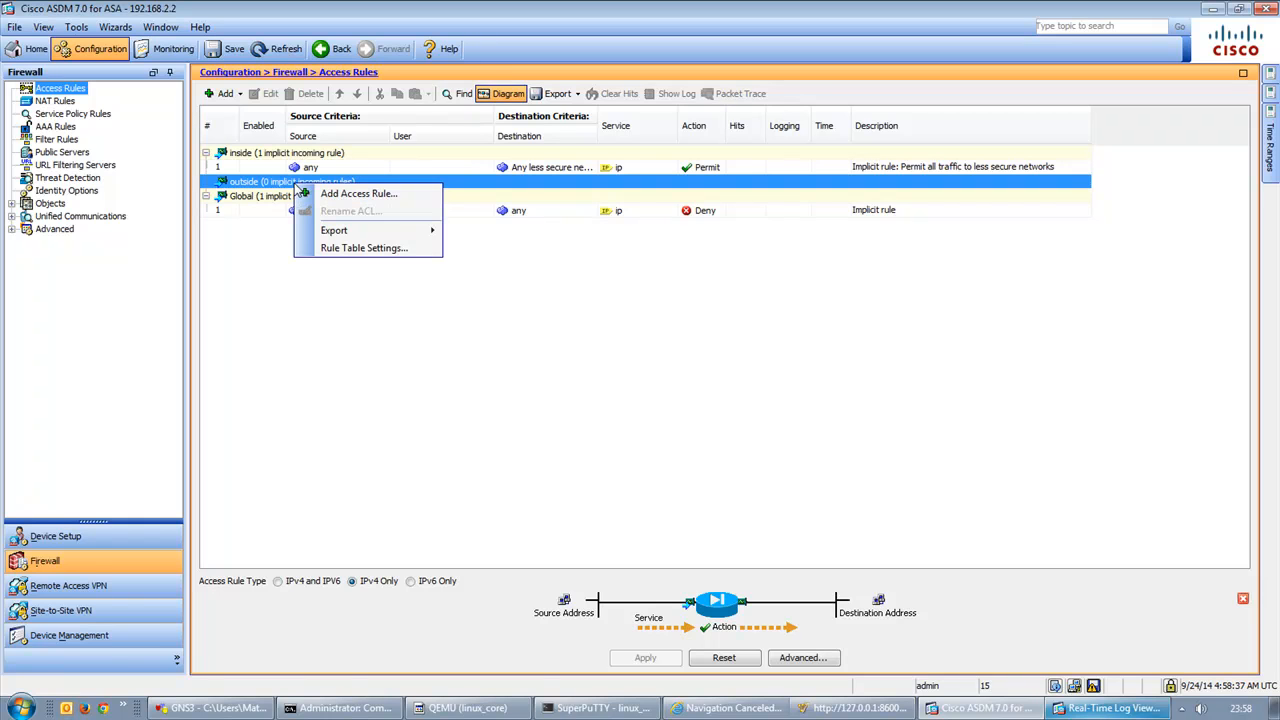
pyautogui.click(338, 195)
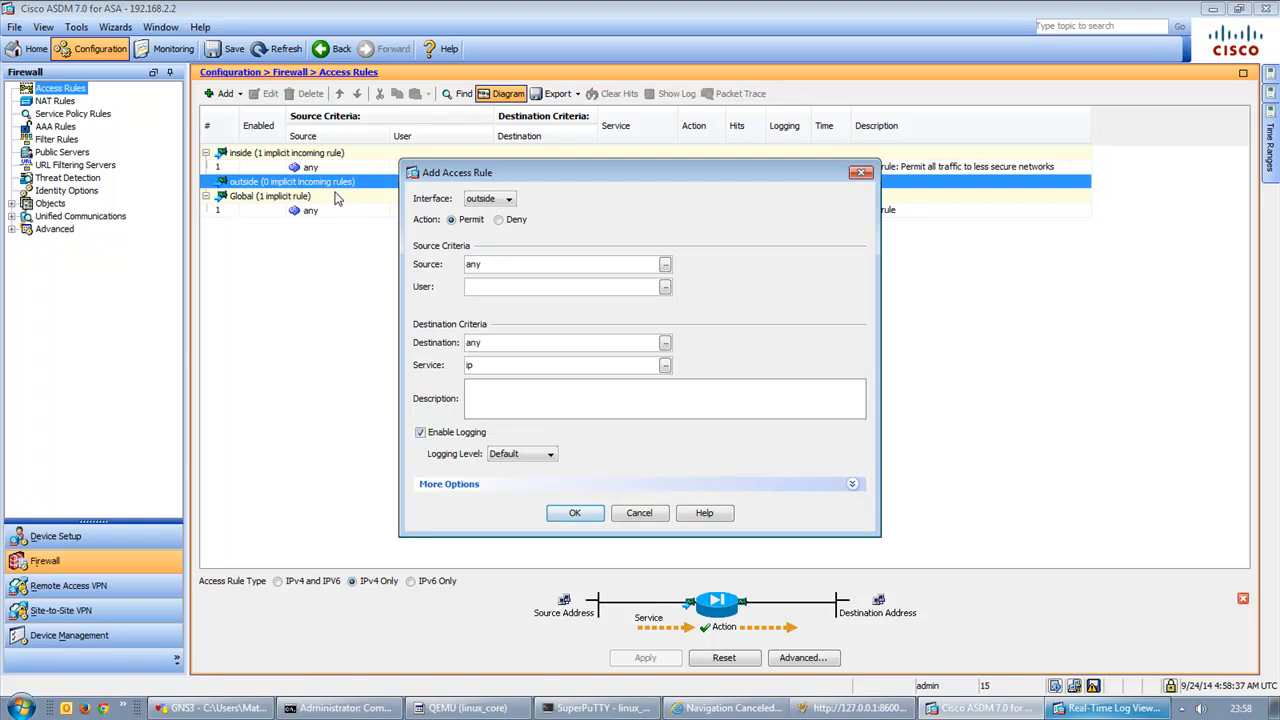
pyautogui.doubleClick(561, 264)
pyautogui.write('10.1.')
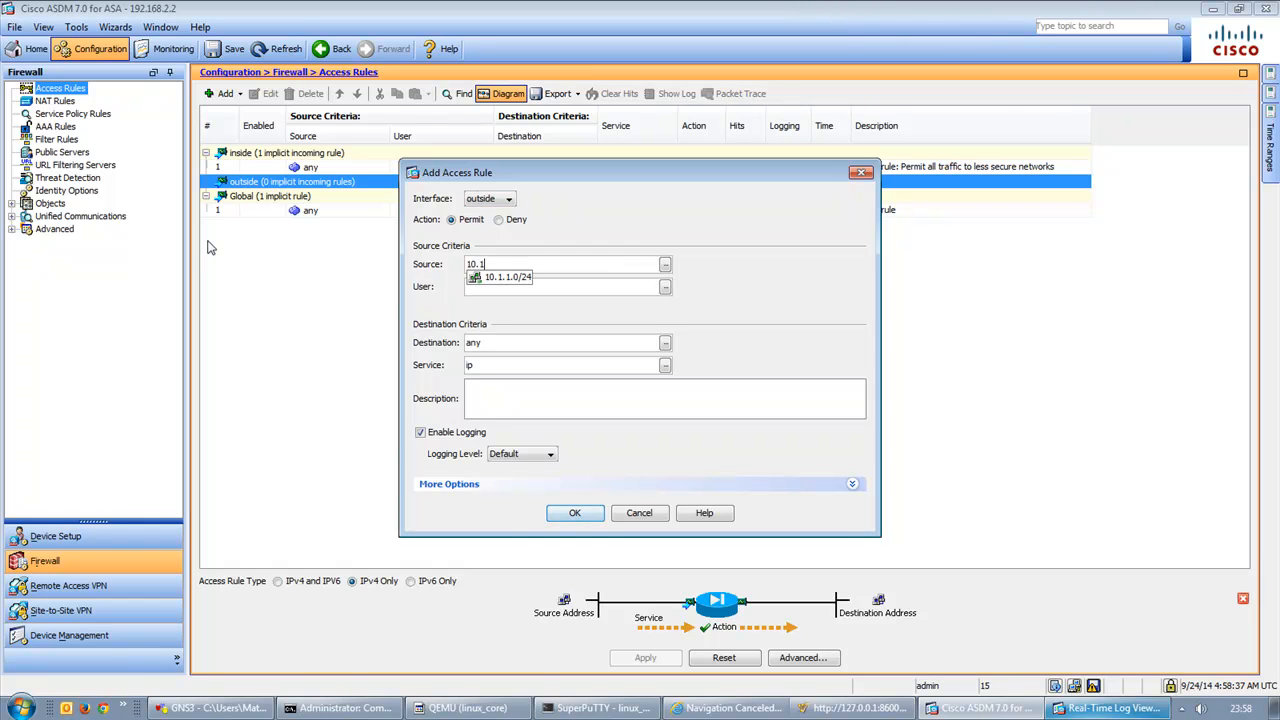
pyautogui.write('1.150')
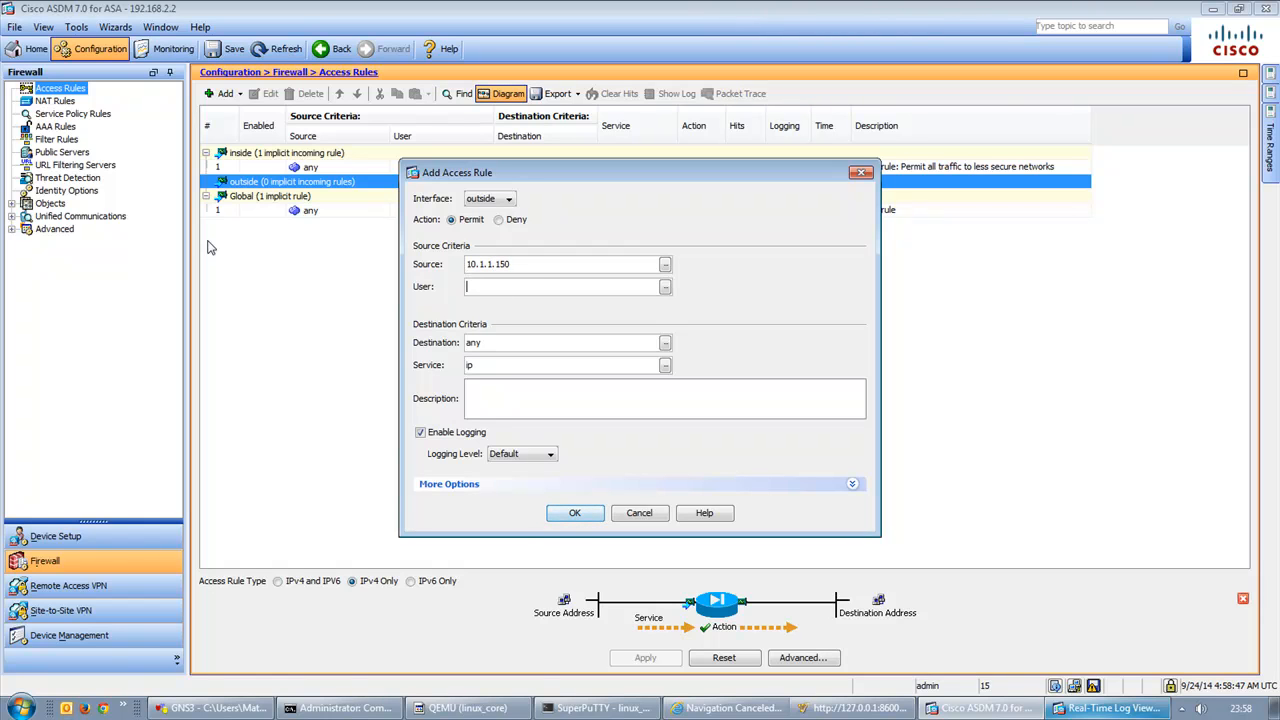
pyautogui.doubleClick(562, 266)
pyautogui.press('Delete')
# Browse for the rule's source and start a new network object named Server_10.1.1.150 with type Host
pyautogui.click(665, 264)
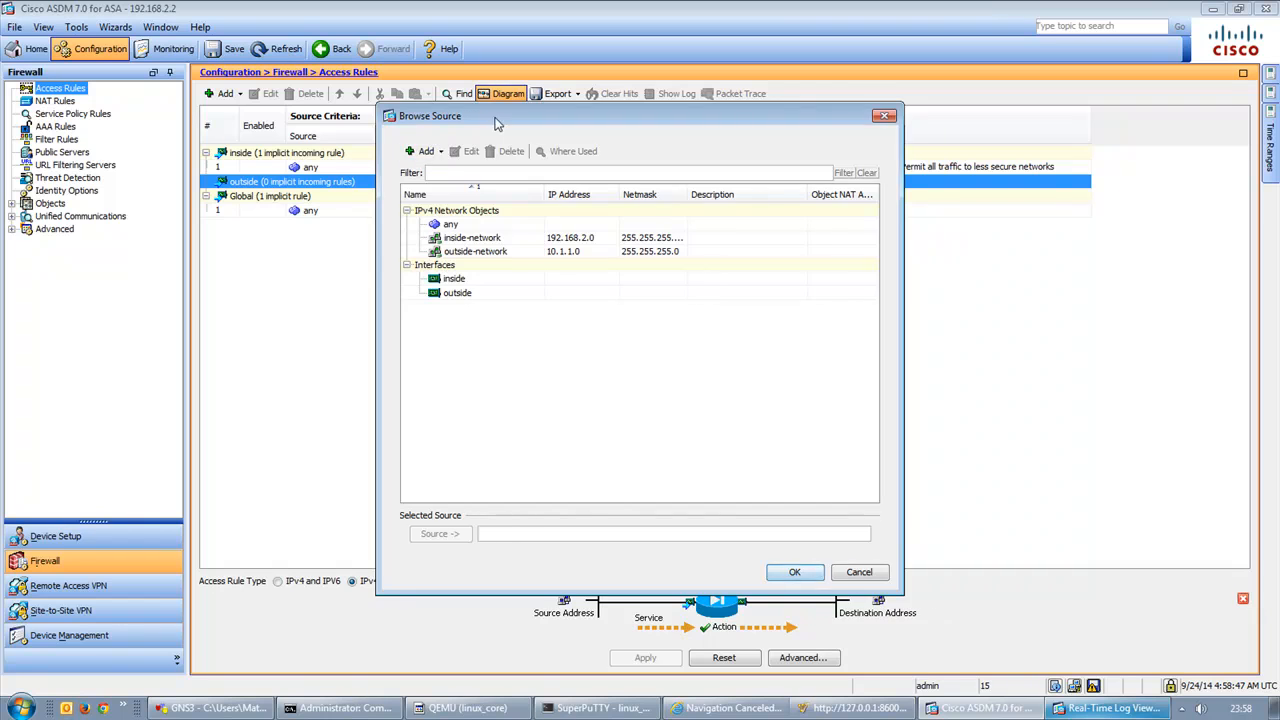
pyautogui.moveTo(496, 122); pyautogui.dragTo(764, 151)
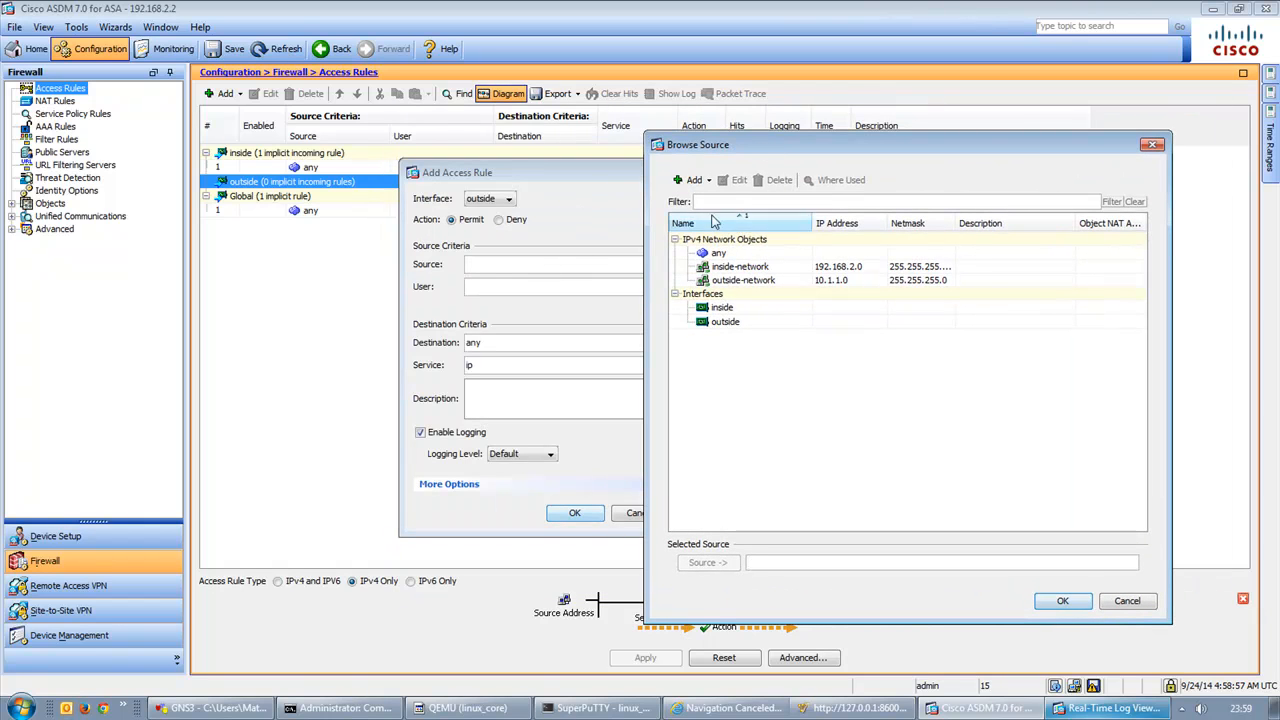
pyautogui.click(698, 180)
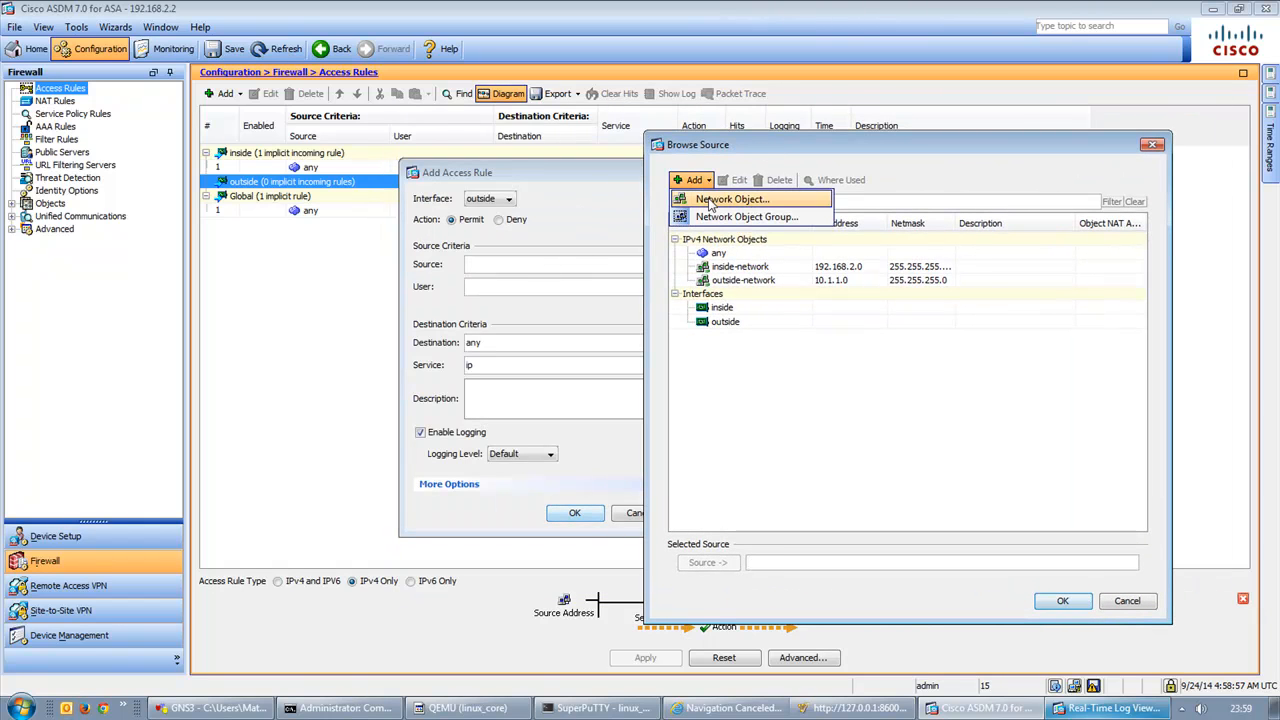
pyautogui.click(712, 201)
pyautogui.click(838, 298)
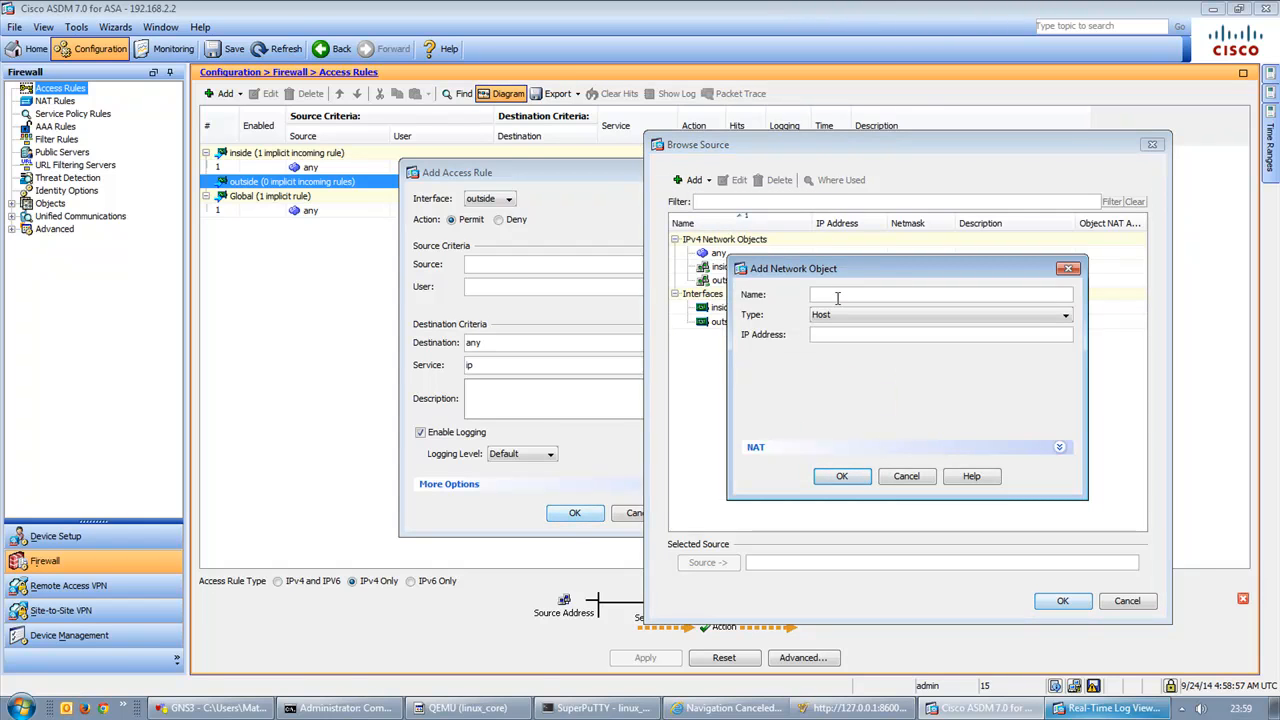
pyautogui.write('Se')
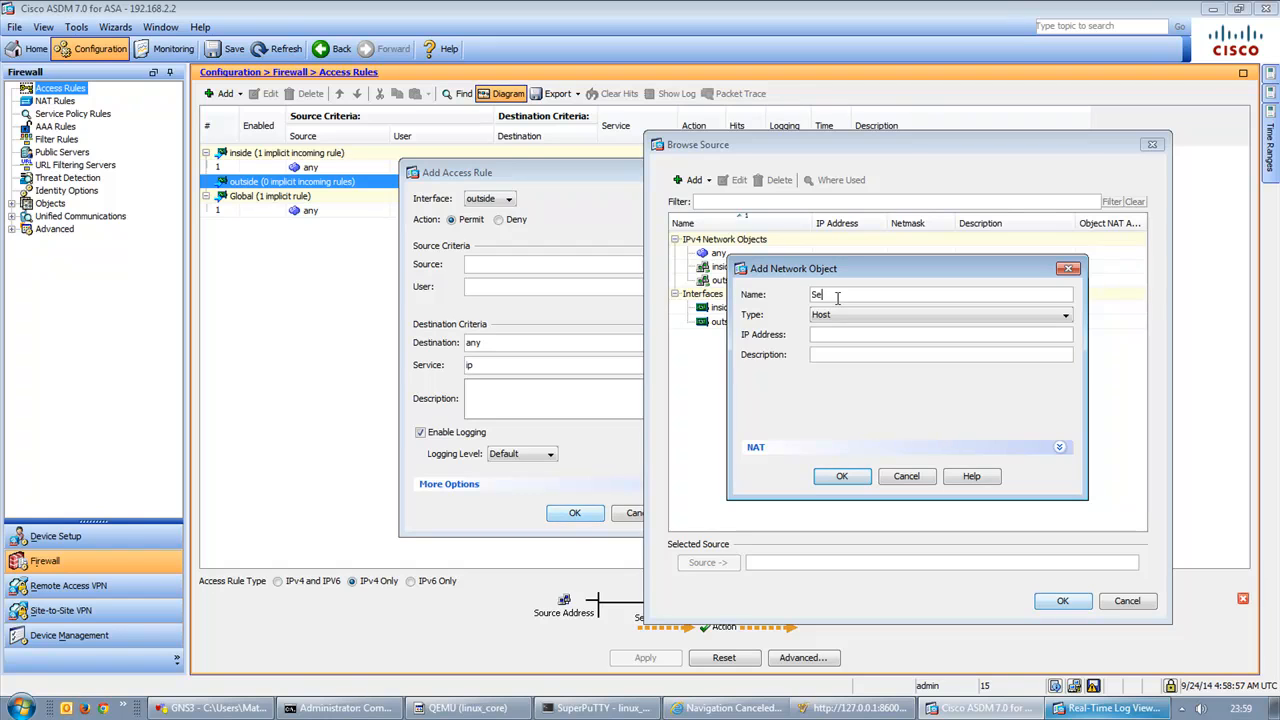
pyautogui.write('rver')
pyautogui.write(' 10.1.1.150')
pyautogui.press('BackSpace')
pyautogui.write('50')
pyautogui.press('Tab')
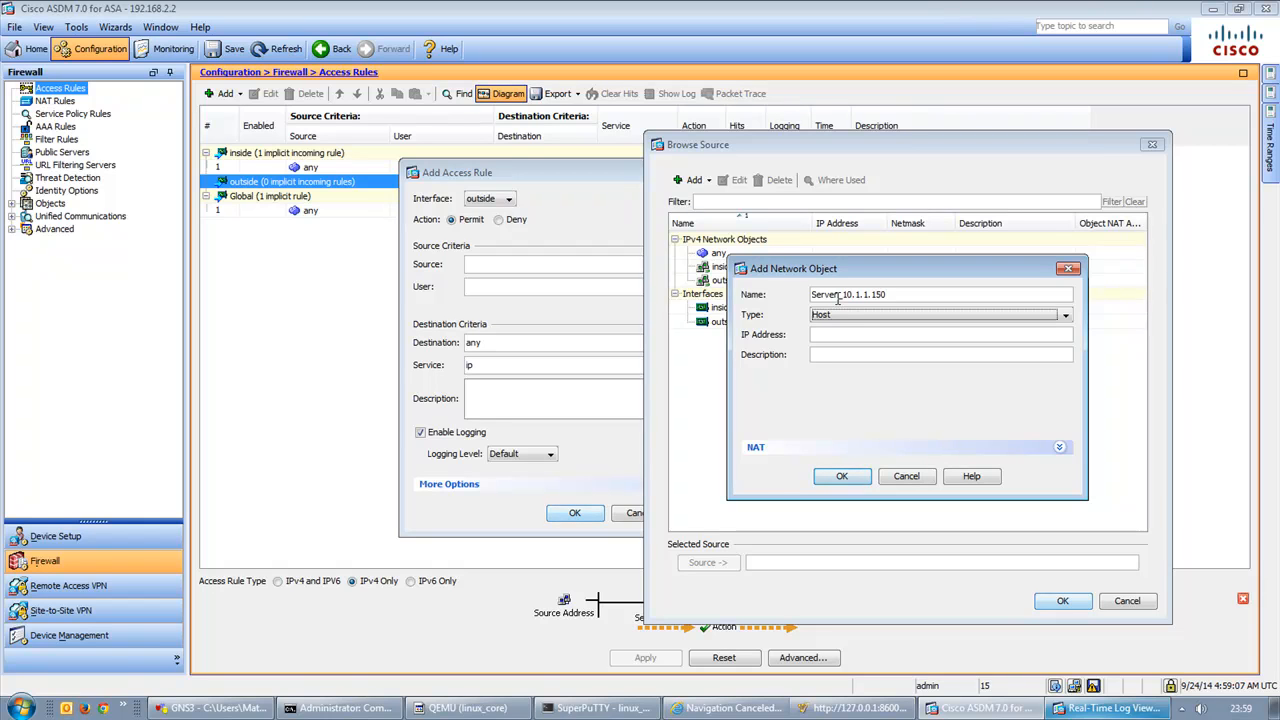
pyautogui.click(849, 316)
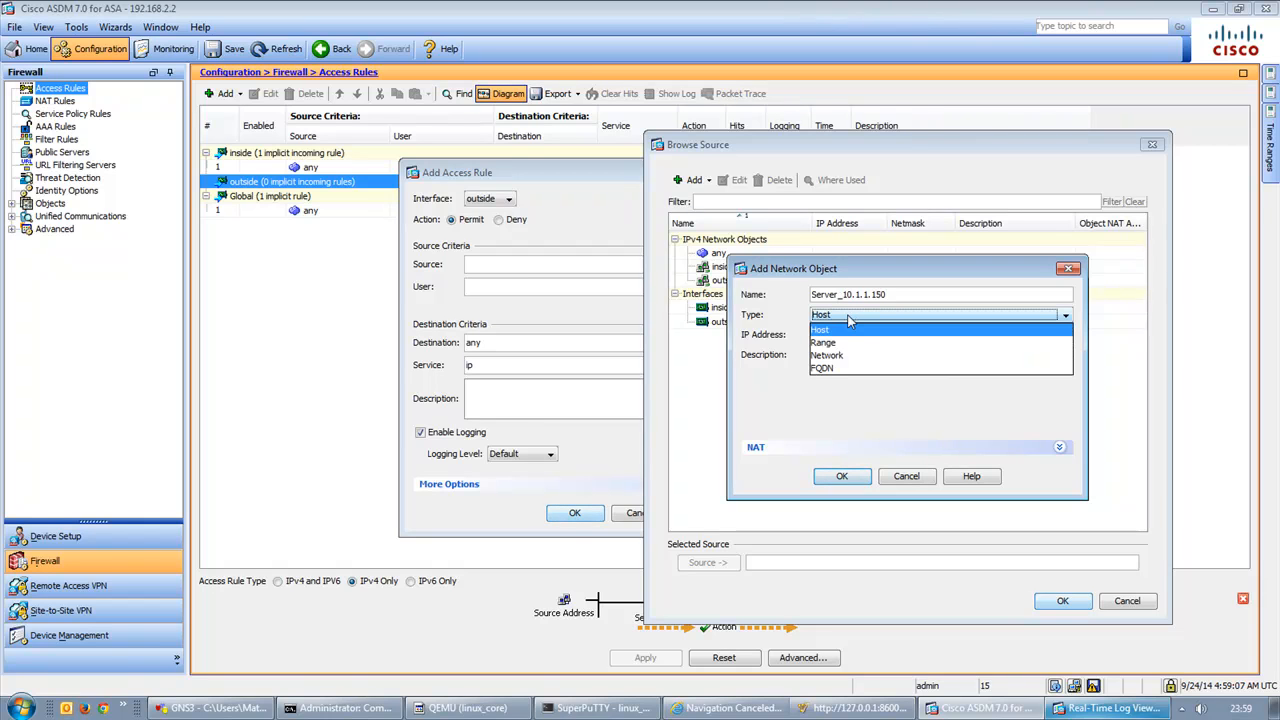
pyautogui.click(847, 328)
pyautogui.click(841, 334)
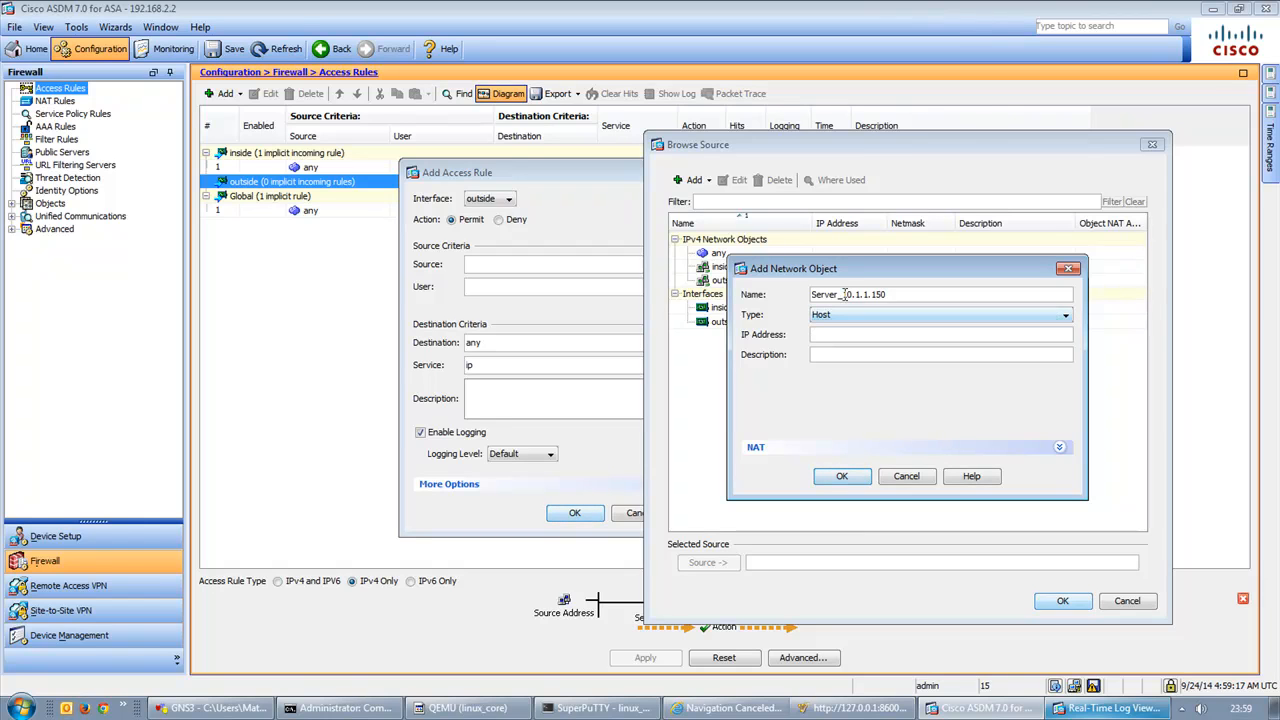
# Give the new network object the IP address 10.1.1.150 and use it as the access rule's source
pyautogui.moveTo(845, 294); pyautogui.dragTo(937, 294)
pyautogui.hotkey('ctrl', 'c')
pyautogui.click(862, 335)
pyautogui.hotkey('ctrl', 'v')
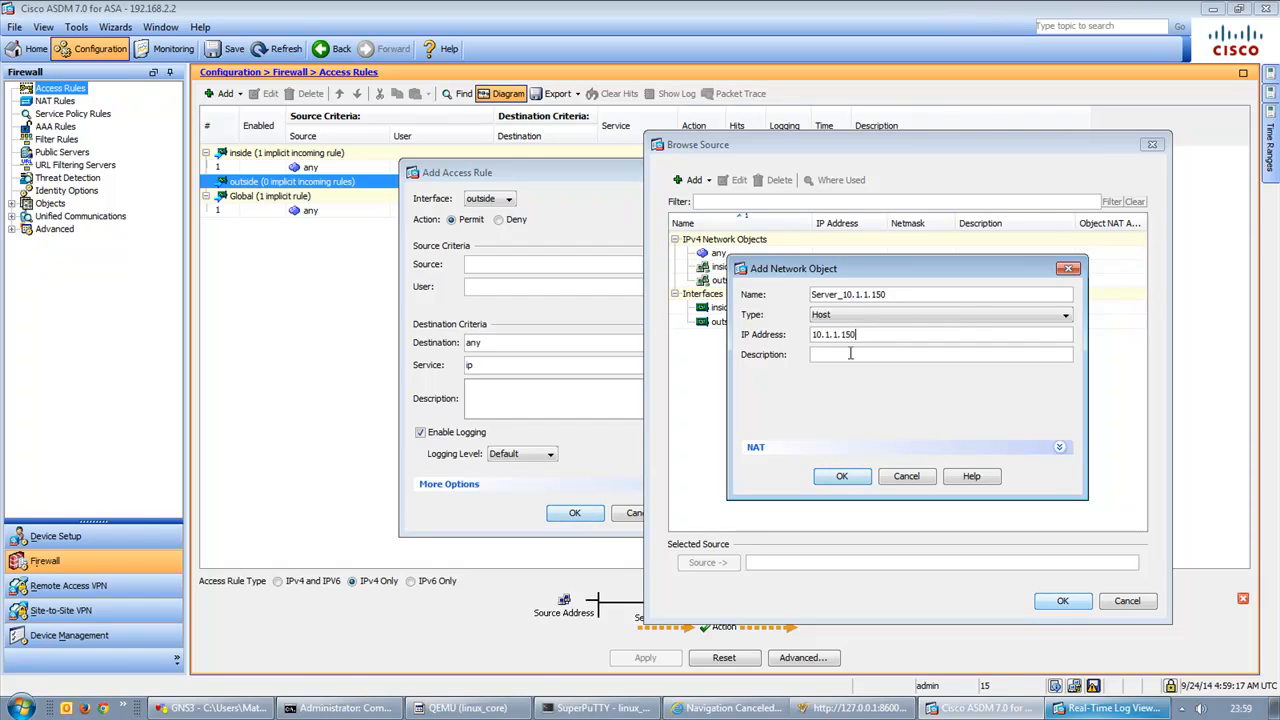
pyautogui.click(850, 476)
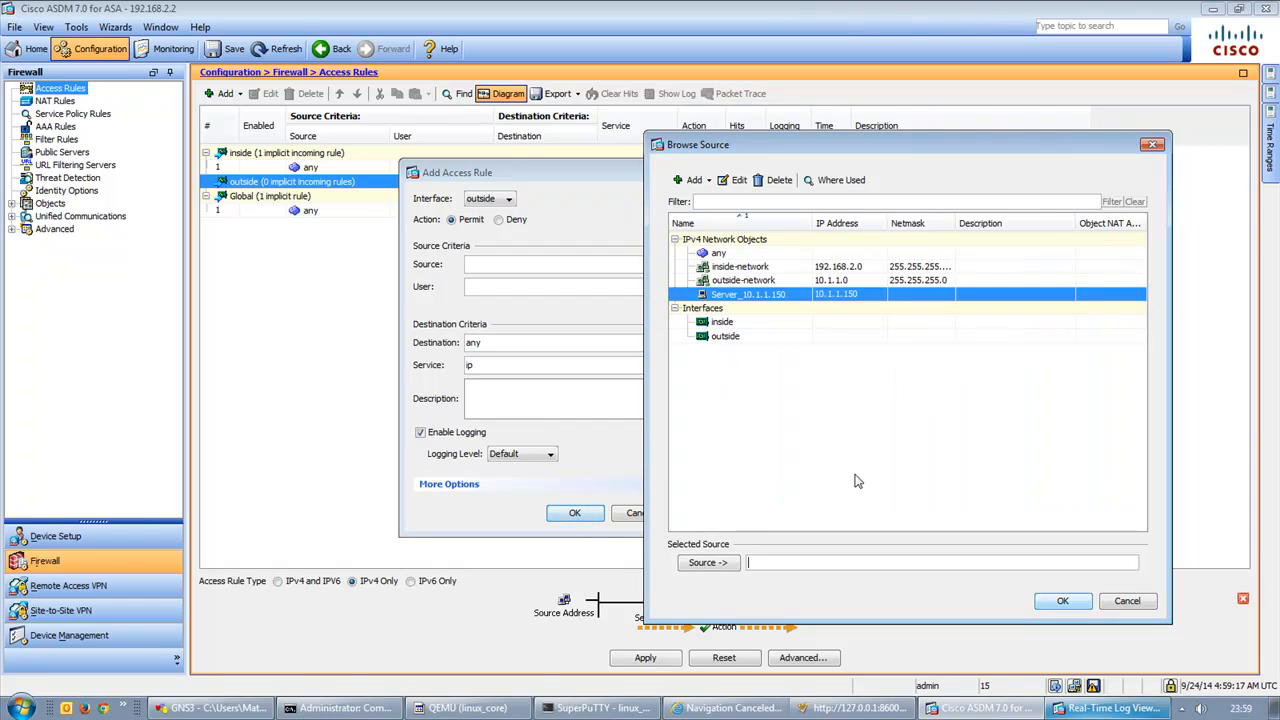
pyautogui.click(708, 562)
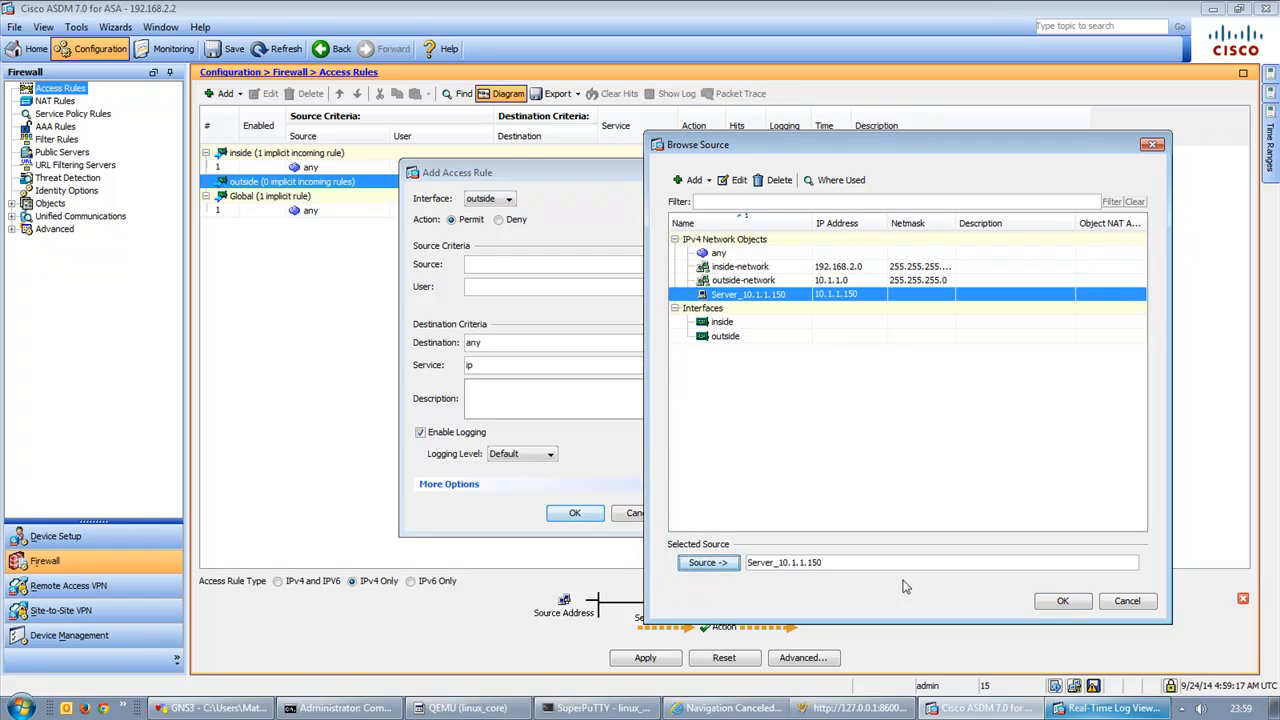
pyautogui.click(1064, 601)
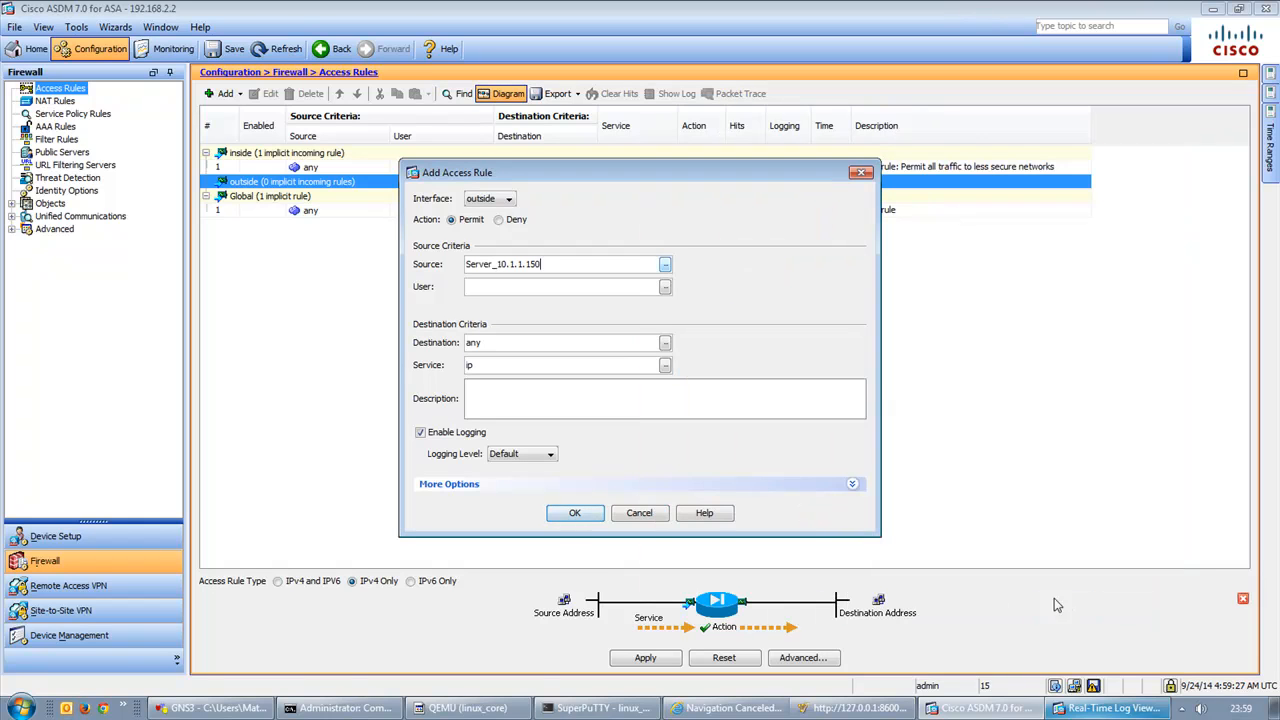
# Browse for the rule's destination and create a host network object named Laptop_172.16.1.2 with IP address 172.16.1.2
pyautogui.click(664, 344)
pyautogui.click(430, 151)
pyautogui.click(458, 172)
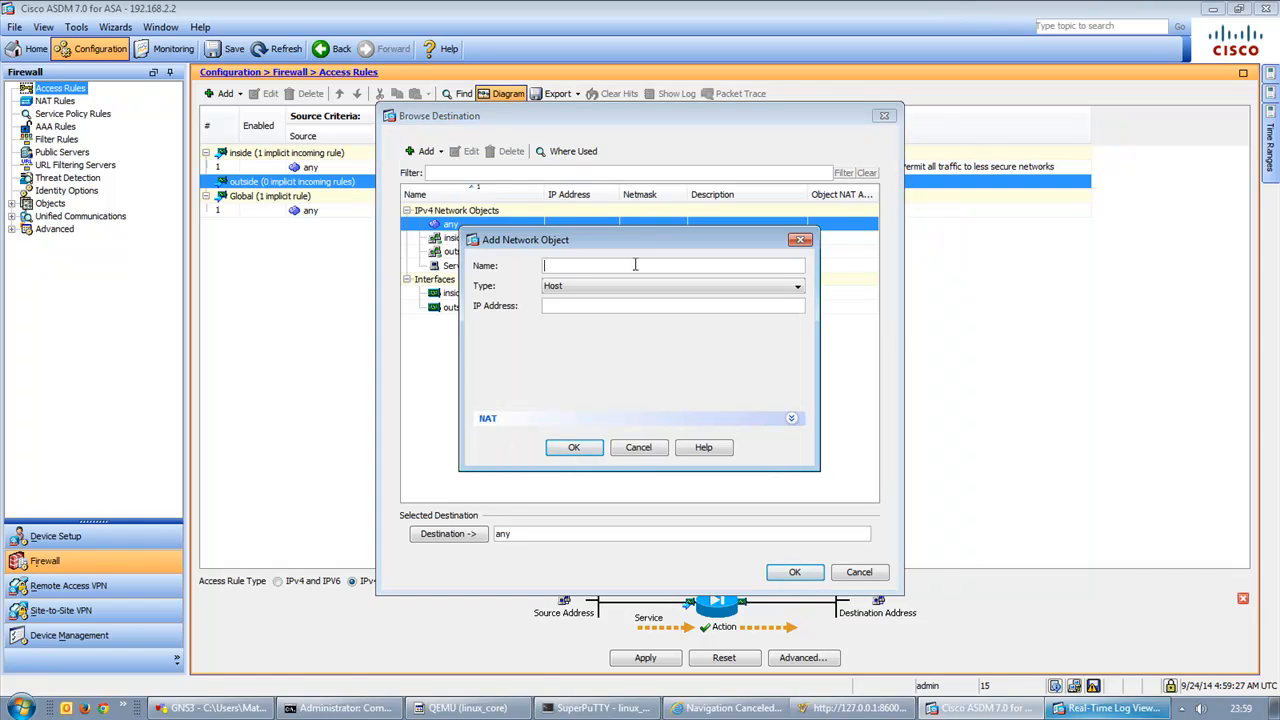
pyautogui.write('Lap')
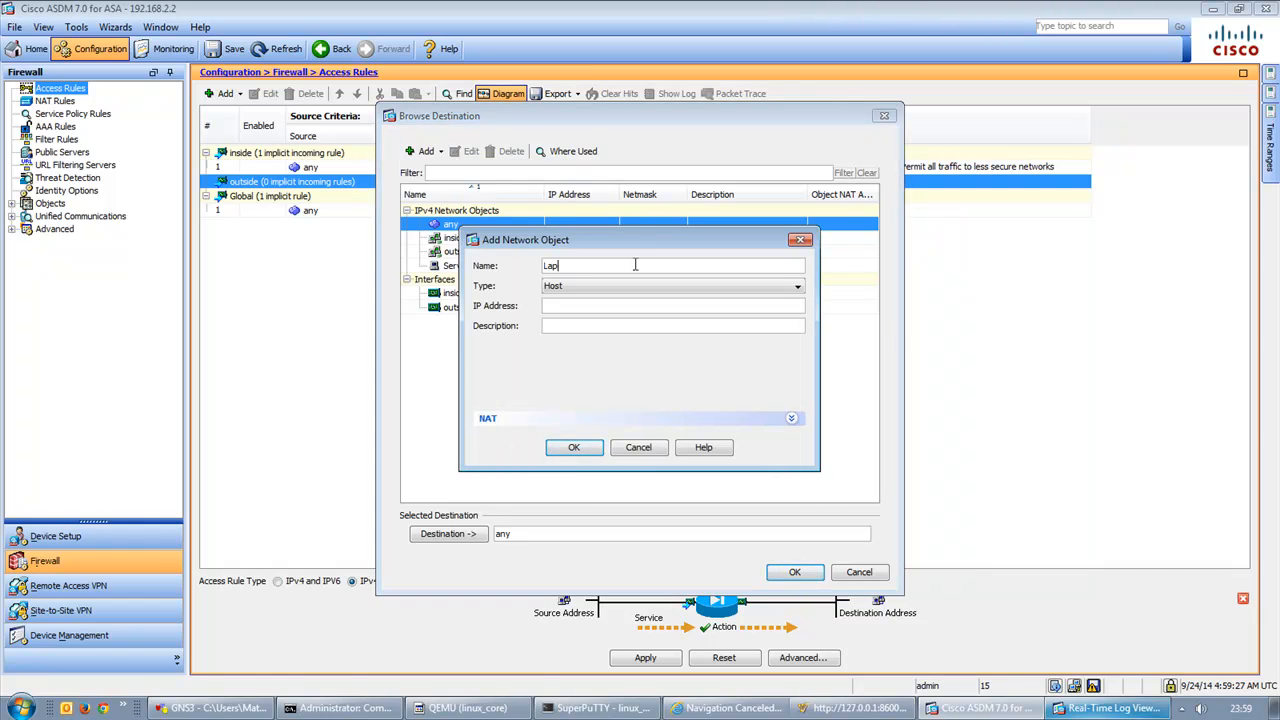
pyautogui.write('top_172.16.1.2')
pyautogui.press('Tab')
pyautogui.press('Tab')
pyautogui.write('172.16')
pyautogui.click(574, 447)
# Use Laptop_172.16.1.2 as the access rule's destination in place of any
pyautogui.click(520, 534)
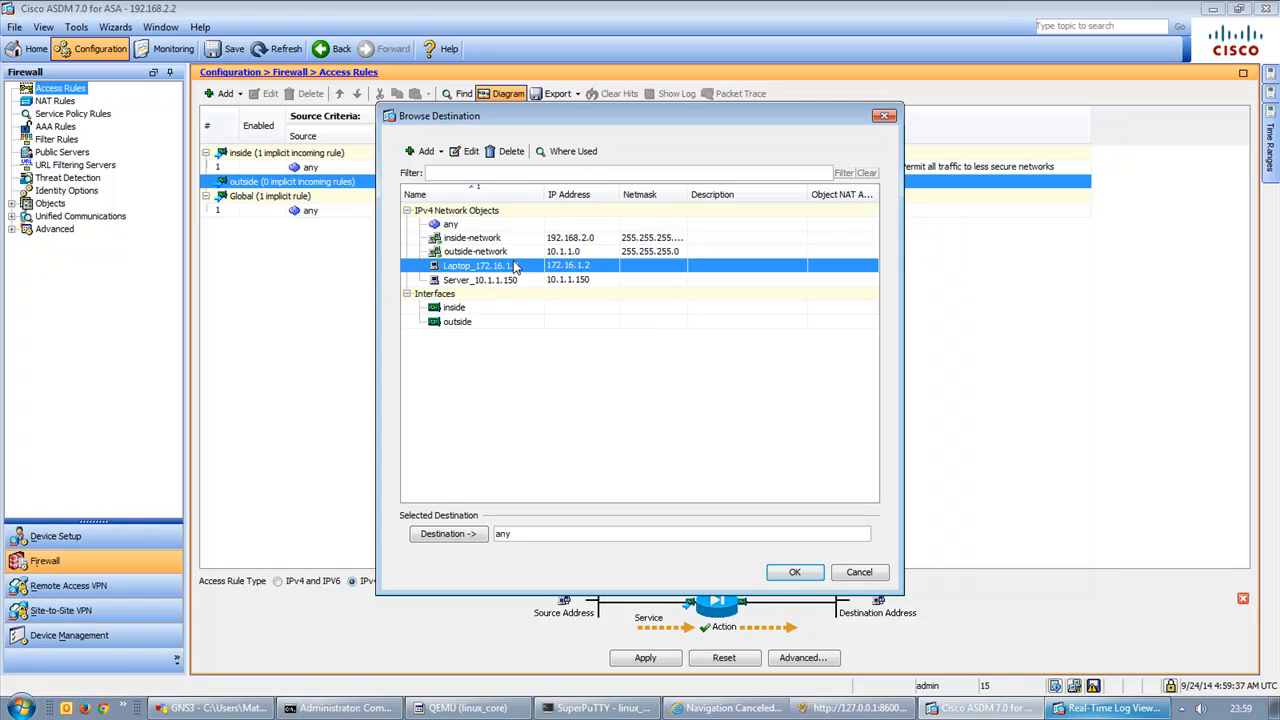
pyautogui.click(467, 538)
pyautogui.click(794, 572)
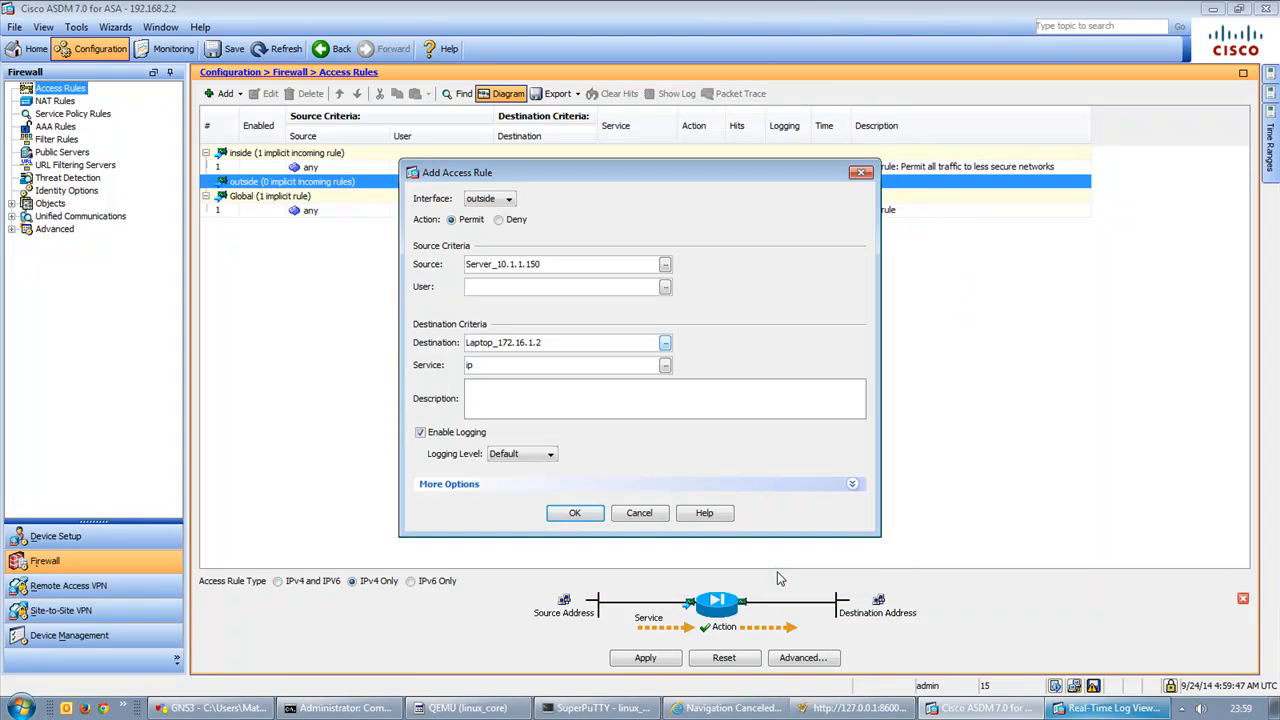
# Set the access rule's service to icmp and apply the rule, sending the generated CLI commands to the ASA
pyautogui.moveTo(632, 365); pyautogui.dragTo(345, 361)
pyautogui.write('icmp')
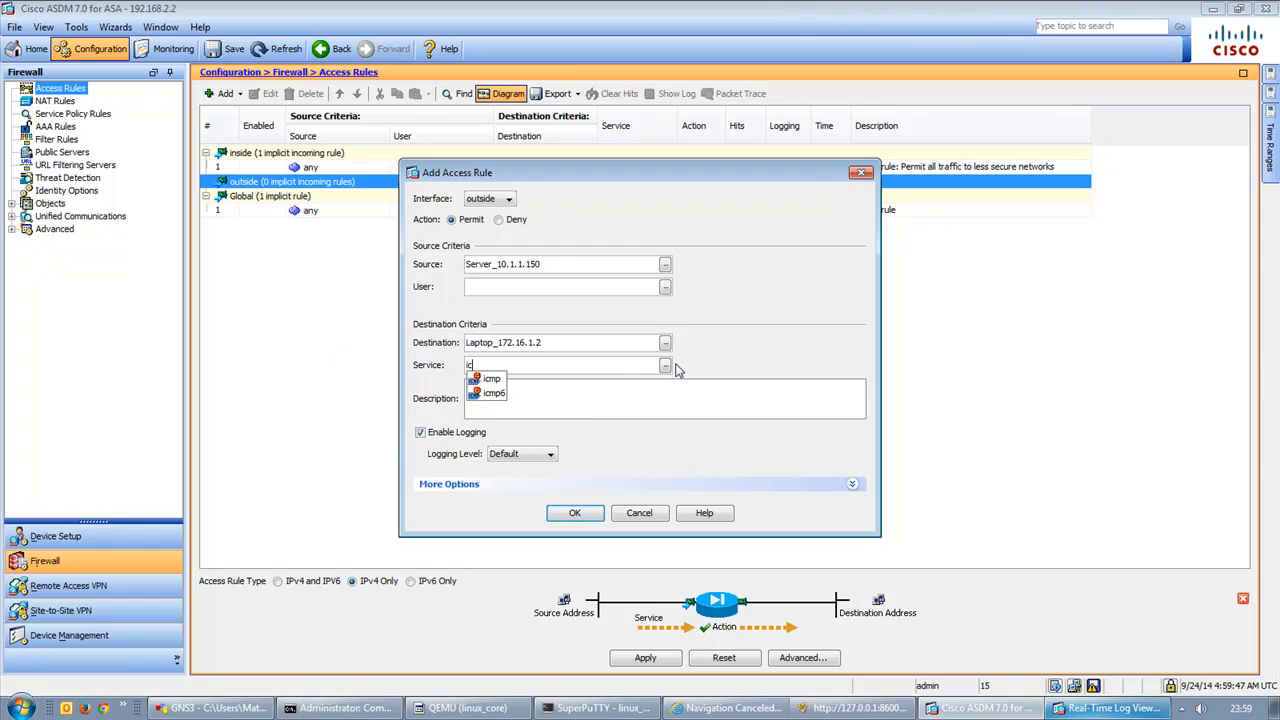
pyautogui.click(522, 410)
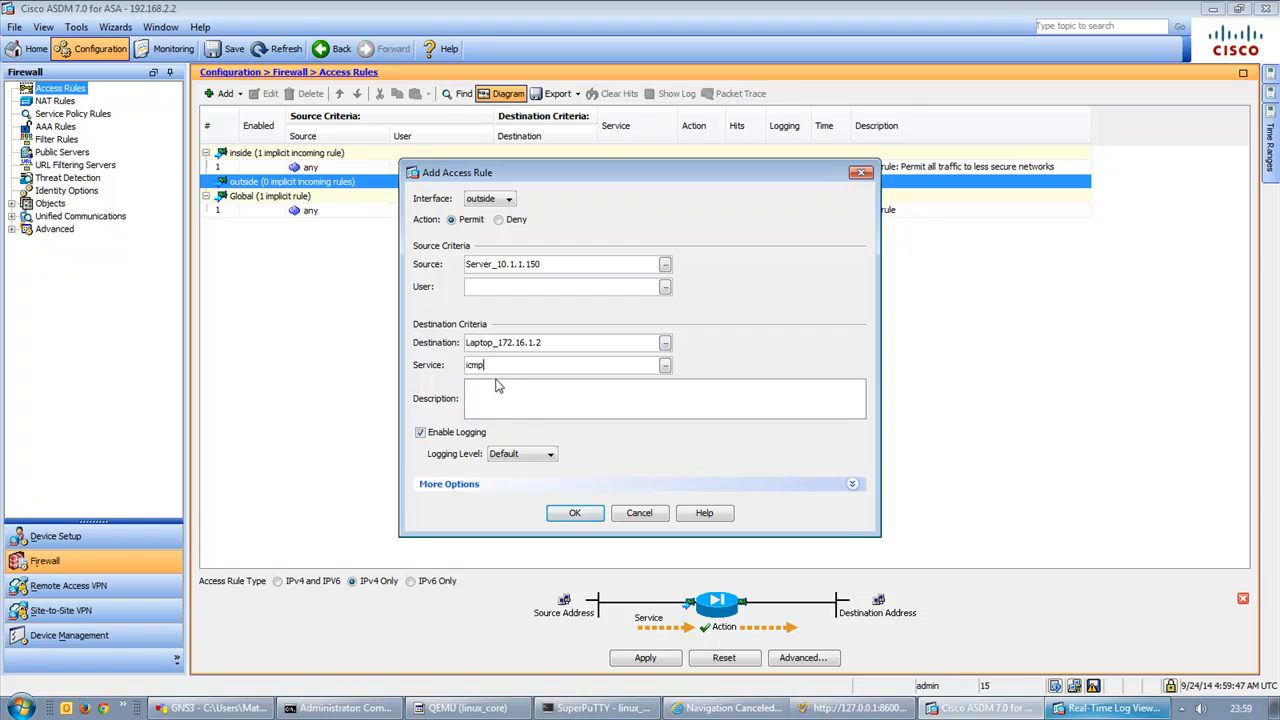
pyautogui.click(580, 514)
pyautogui.click(645, 657)
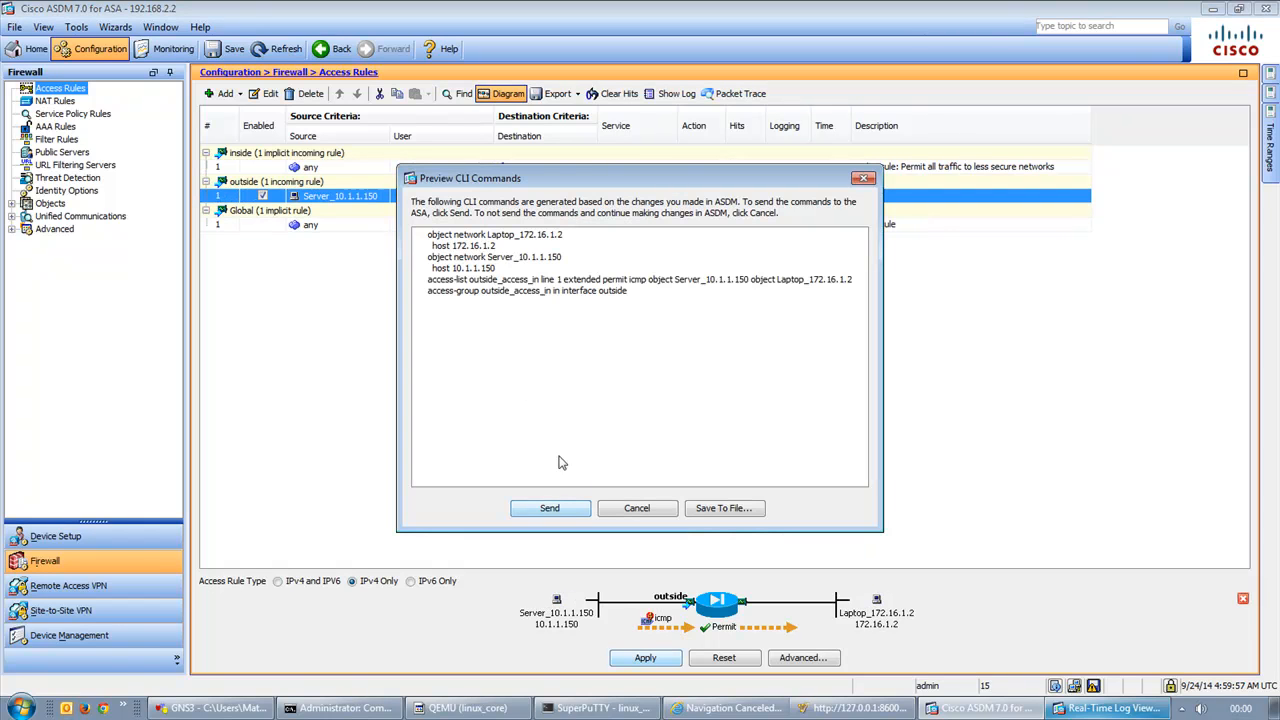
pyautogui.click(549, 510)
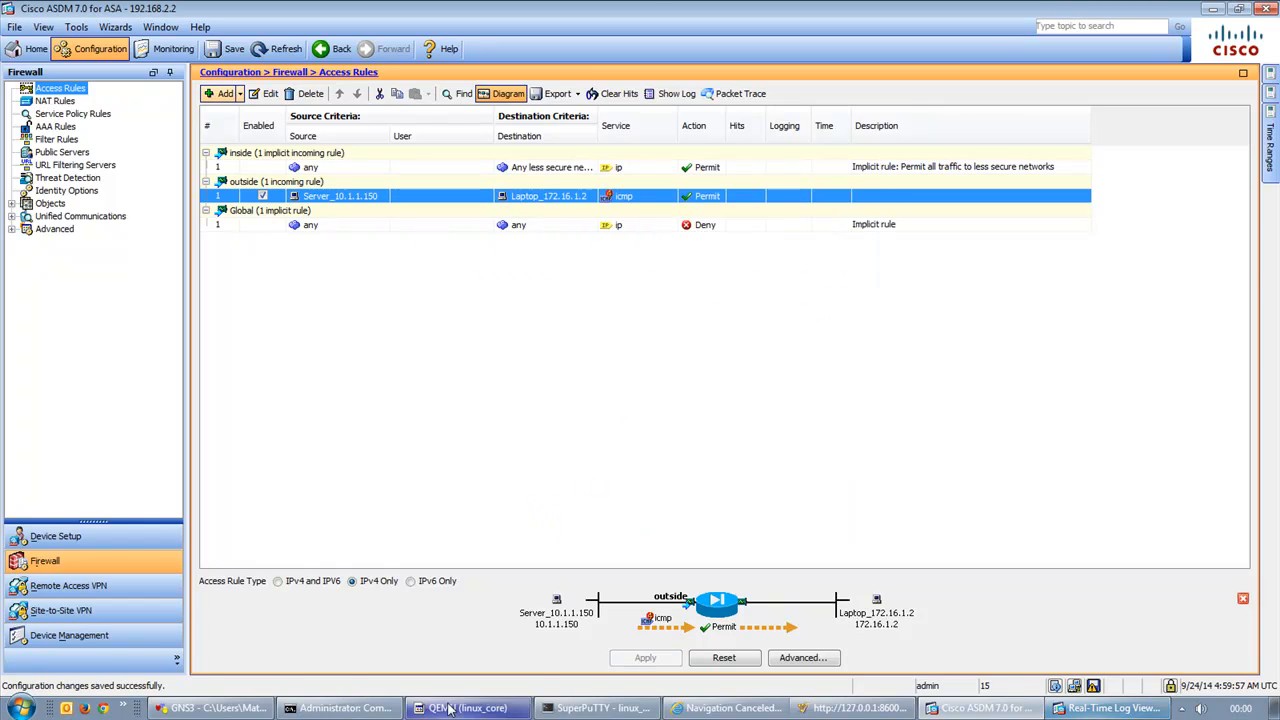
# Examine the running ping in the Command Prompt and the new ICMP connection entries in the Real-Time Log Viewer
pyautogui.click(368, 707)
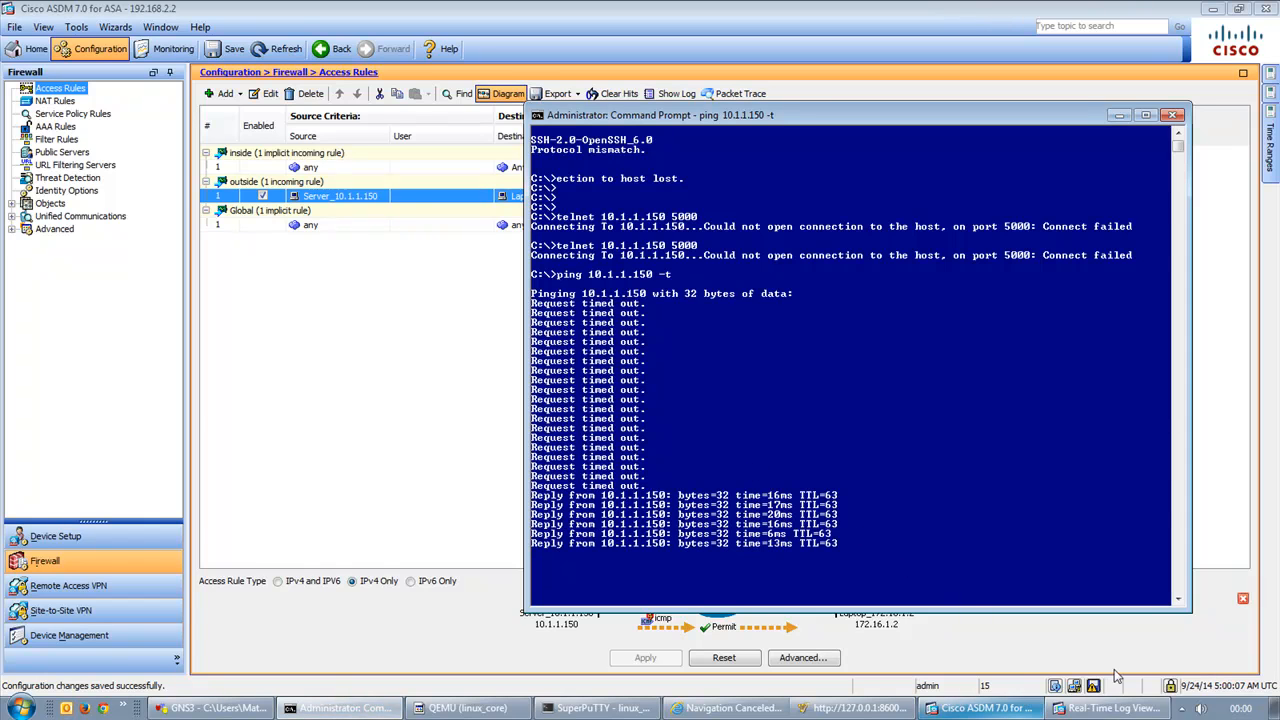
pyautogui.click(1097, 708)
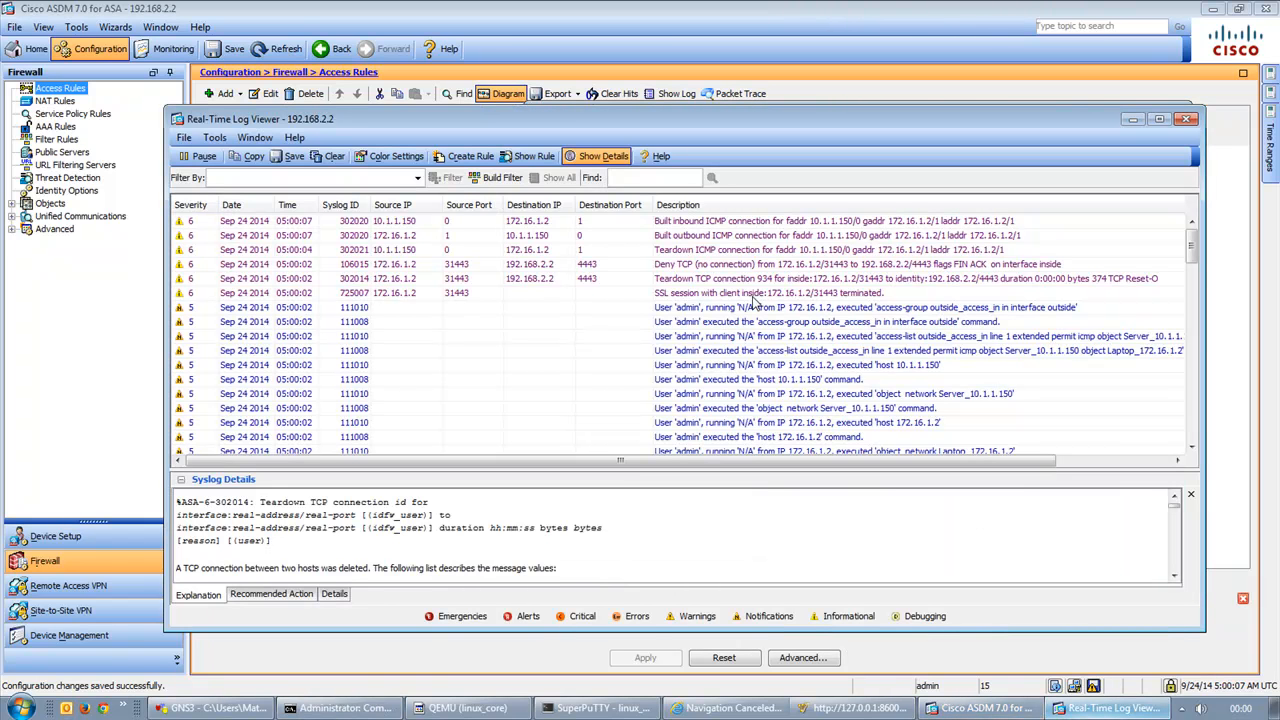
pyautogui.moveTo(753, 298)
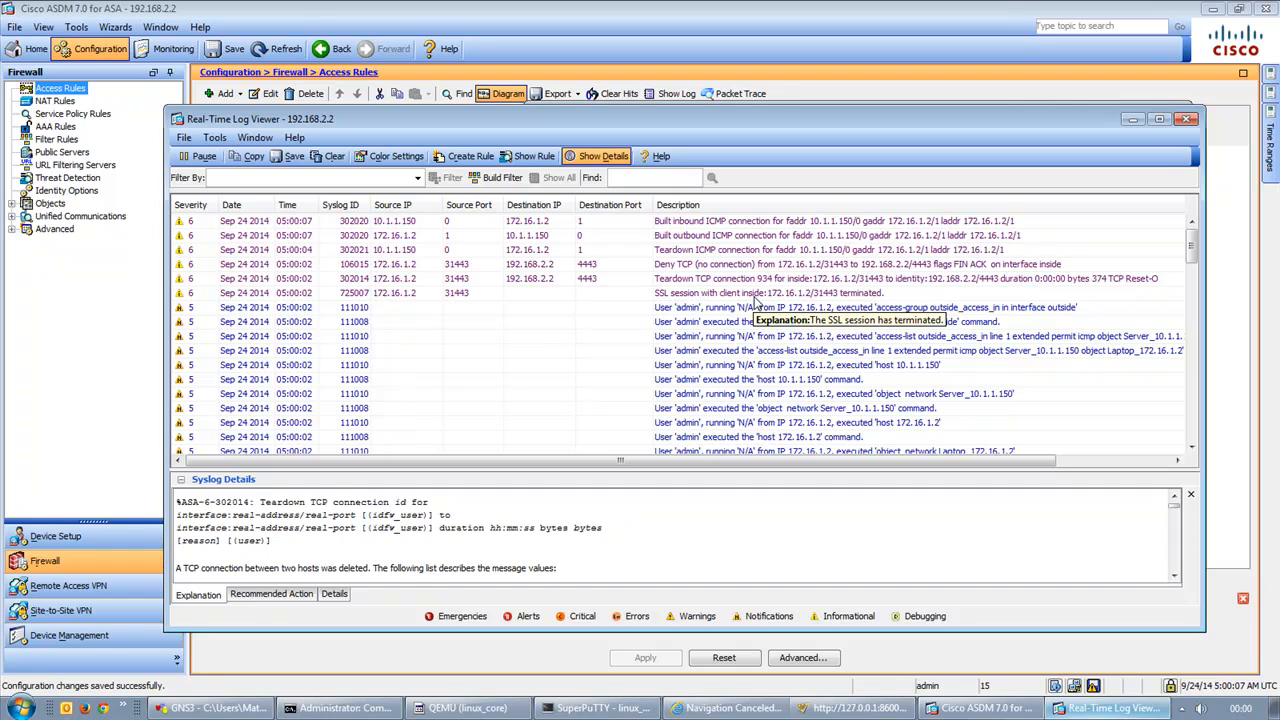
pyautogui.moveTo(1045, 228)
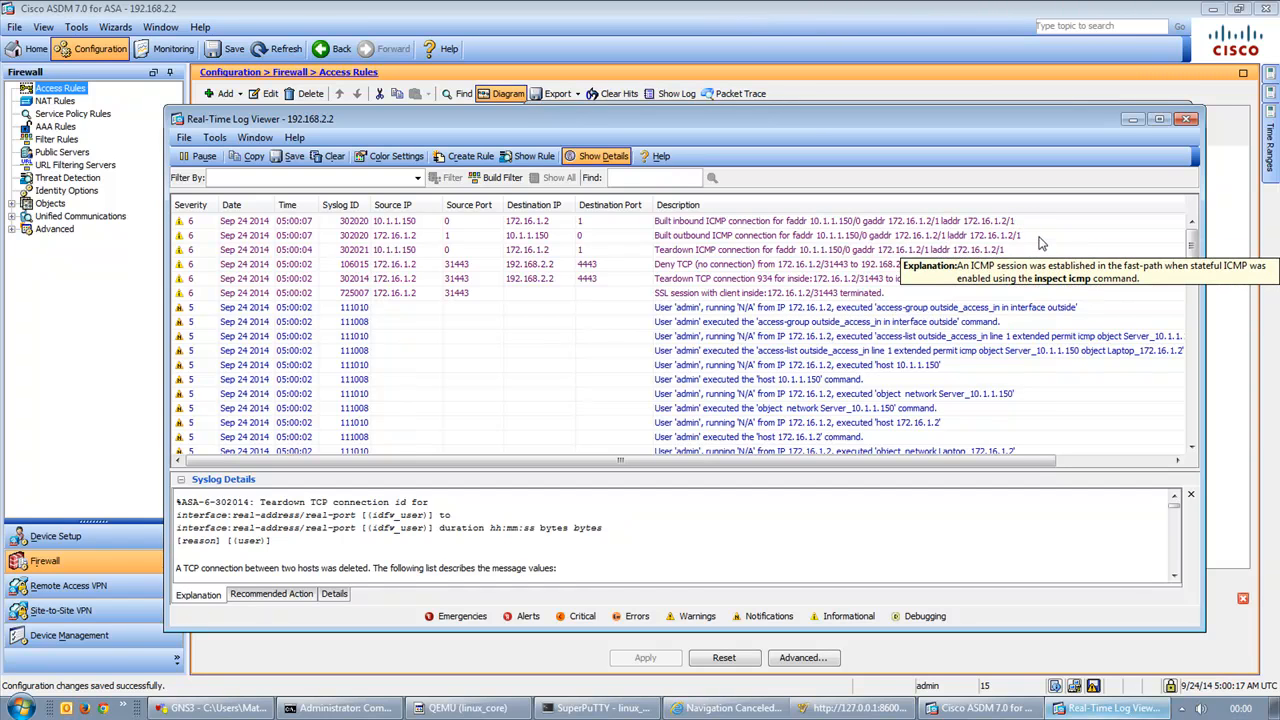
pyautogui.click(1131, 120)
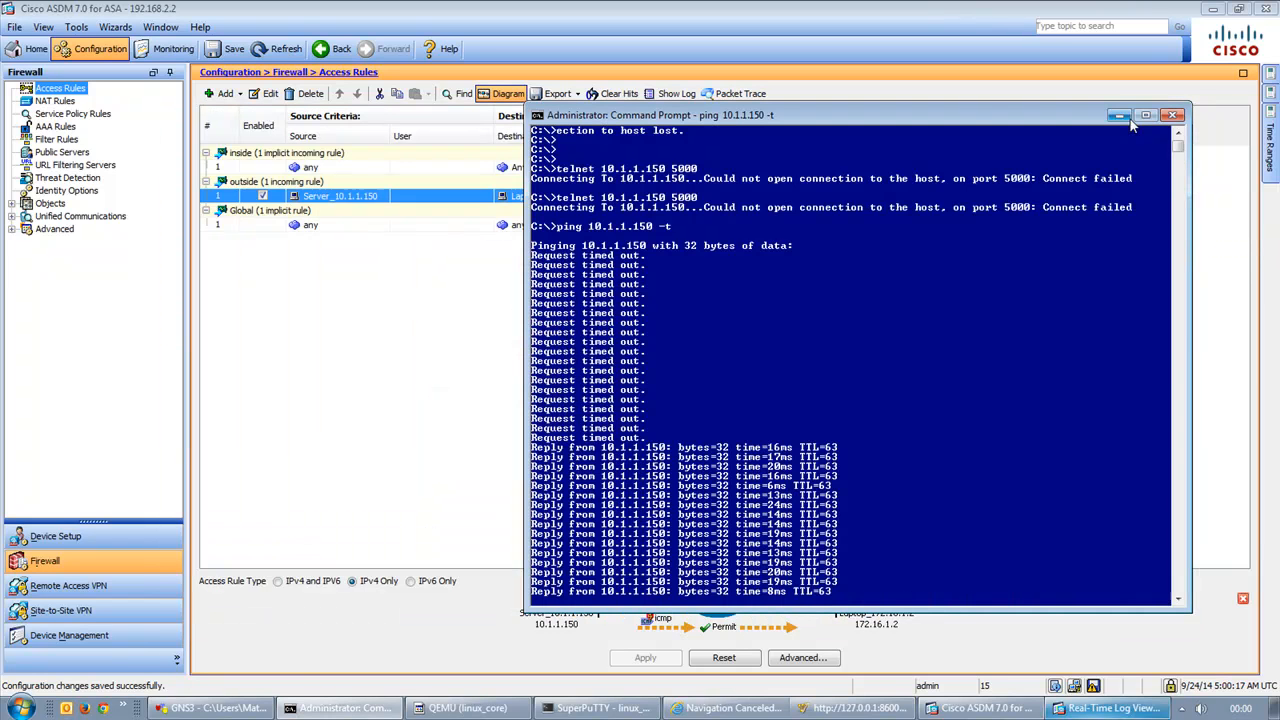
pyautogui.moveTo(772, 116)
pyautogui.mouseDown()
pyautogui.moveTo(746, 292)
pyautogui.moveTo(796, 116)
pyautogui.mouseUp()
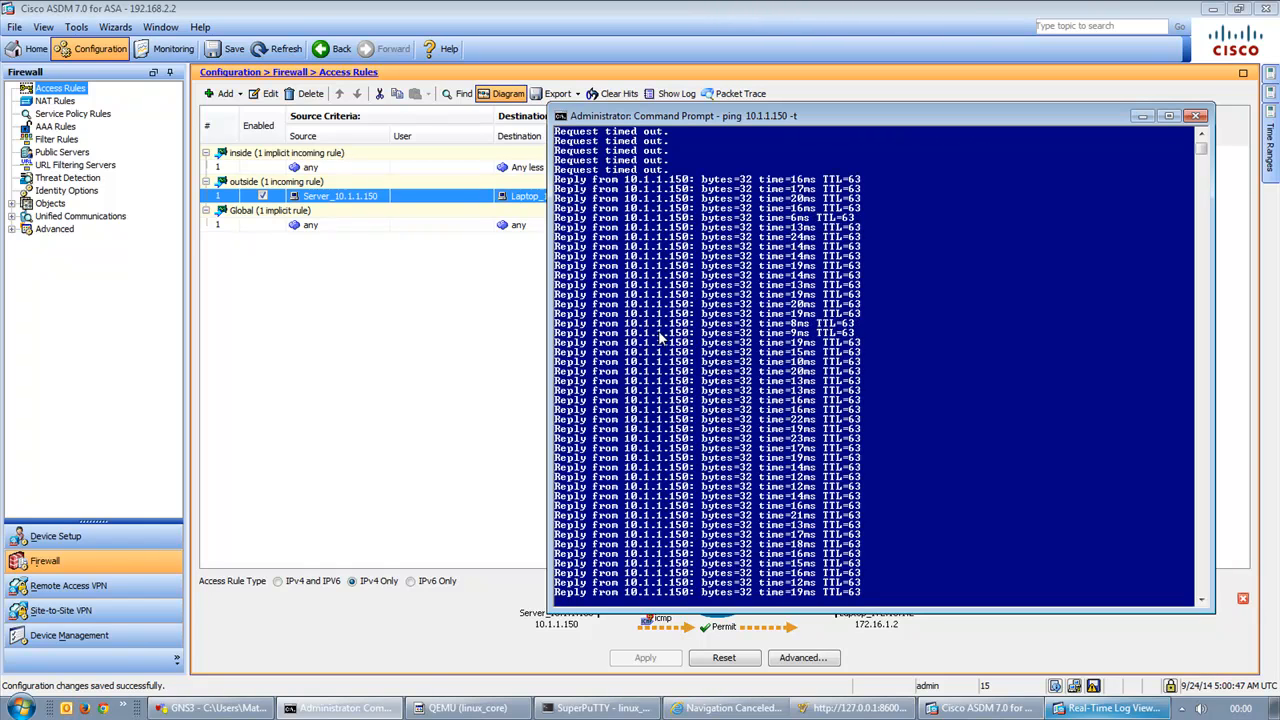
# Switch to SuperPuTTY and, in the linux_core session, delete the web server's default route through gateway 10.1.1.1
pyautogui.click(447, 348)
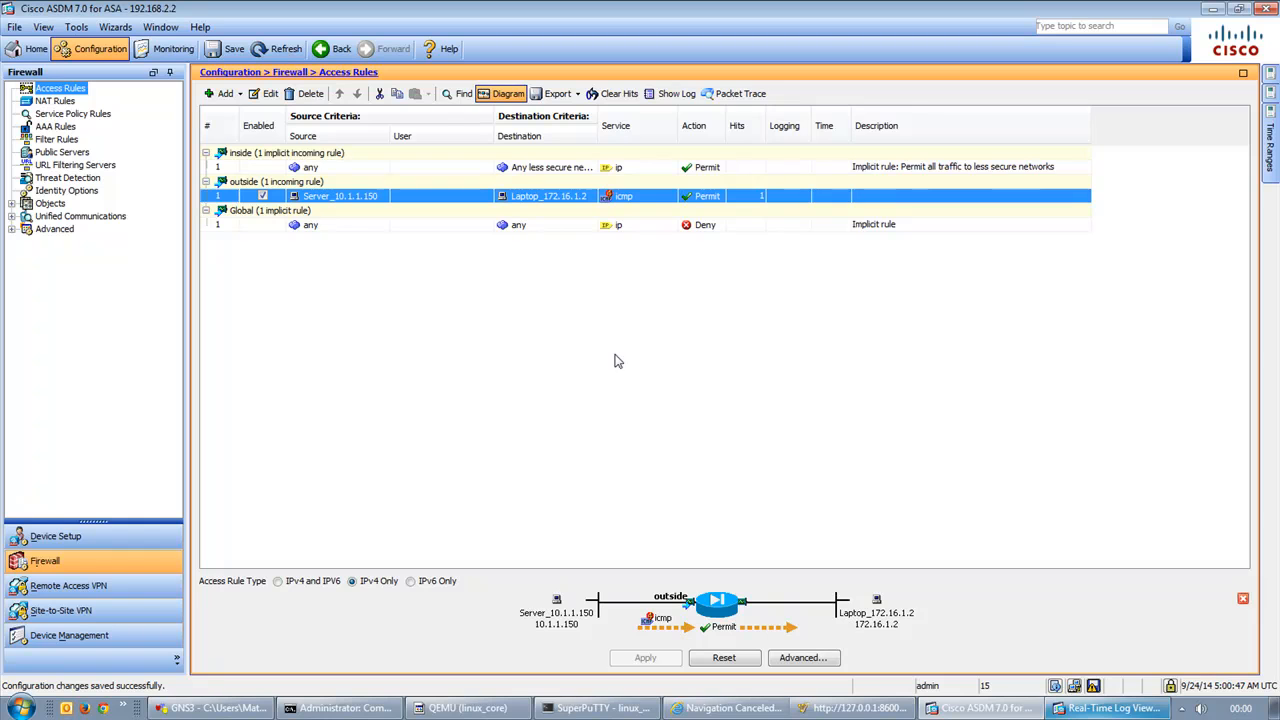
pyautogui.click(600, 708)
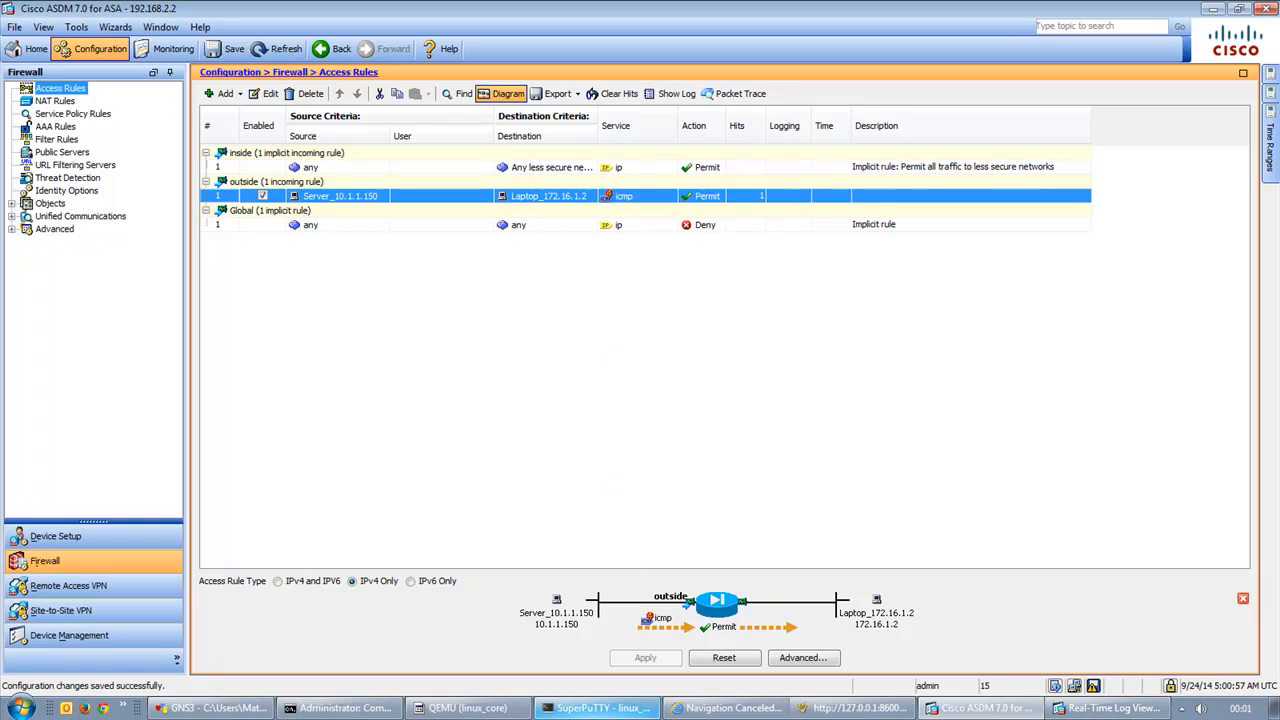
pyautogui.click(600, 708)
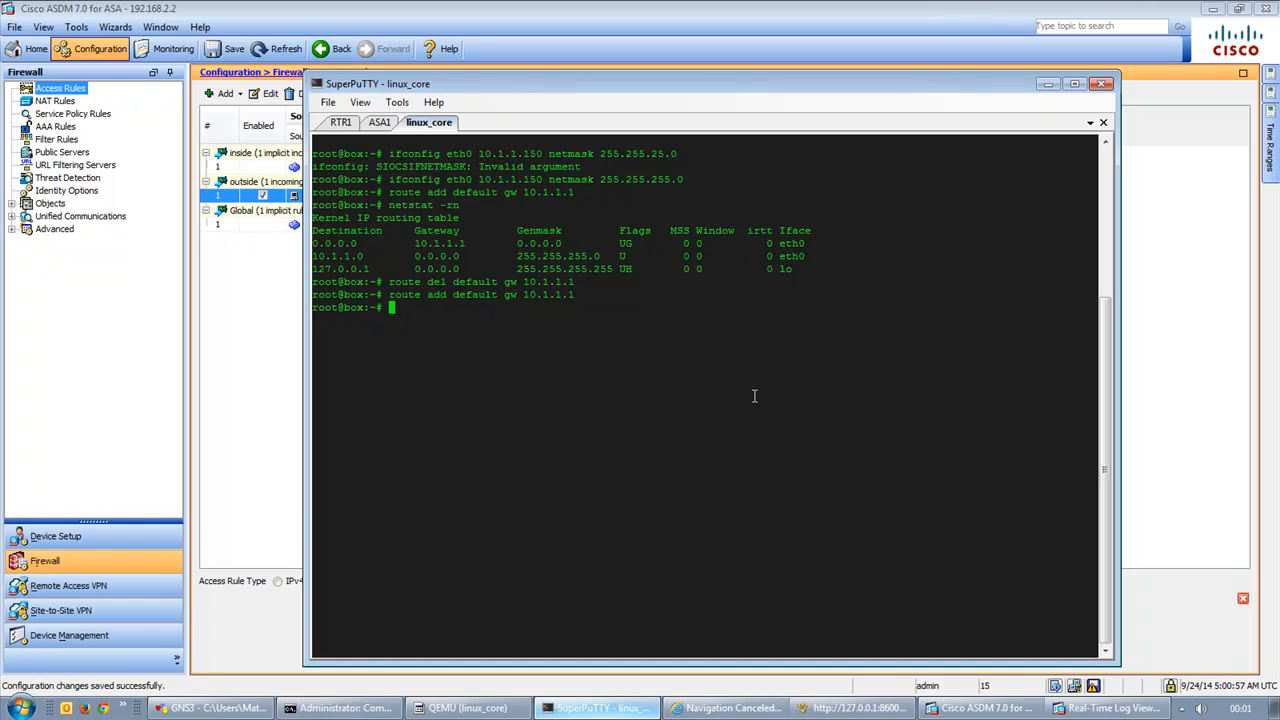
pyautogui.click(209, 708)
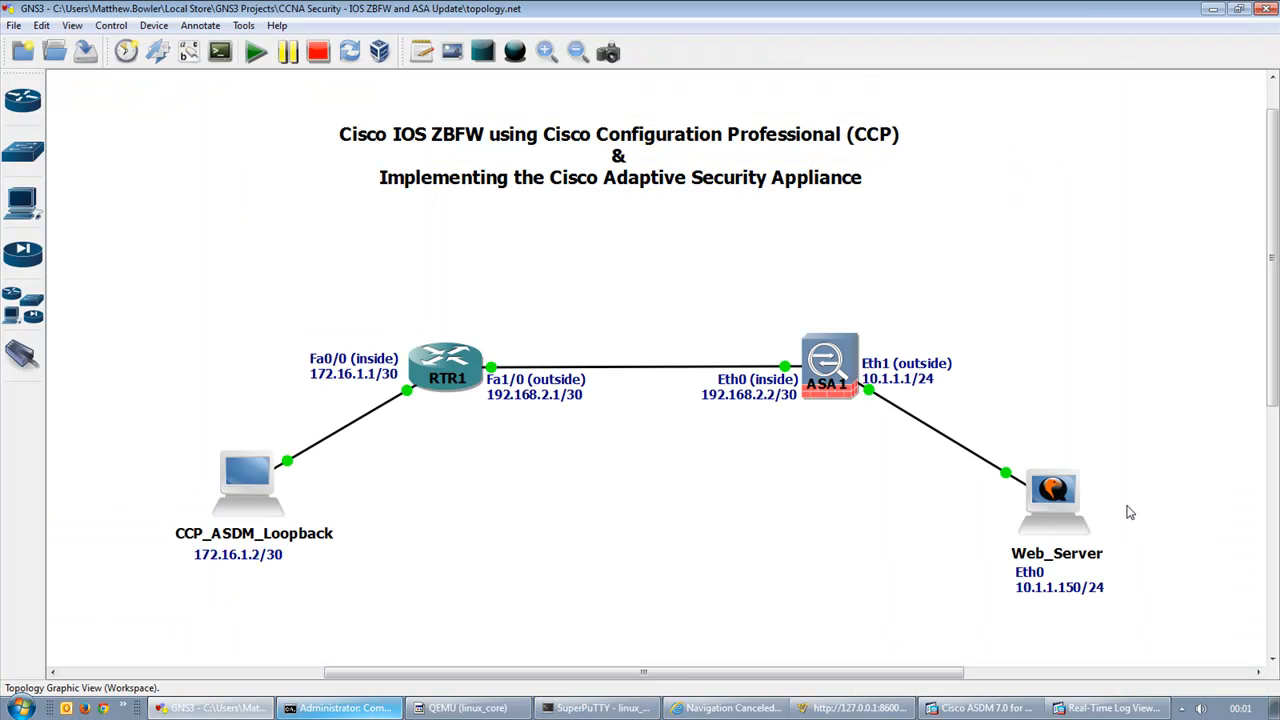
pyautogui.moveTo(1052, 532)
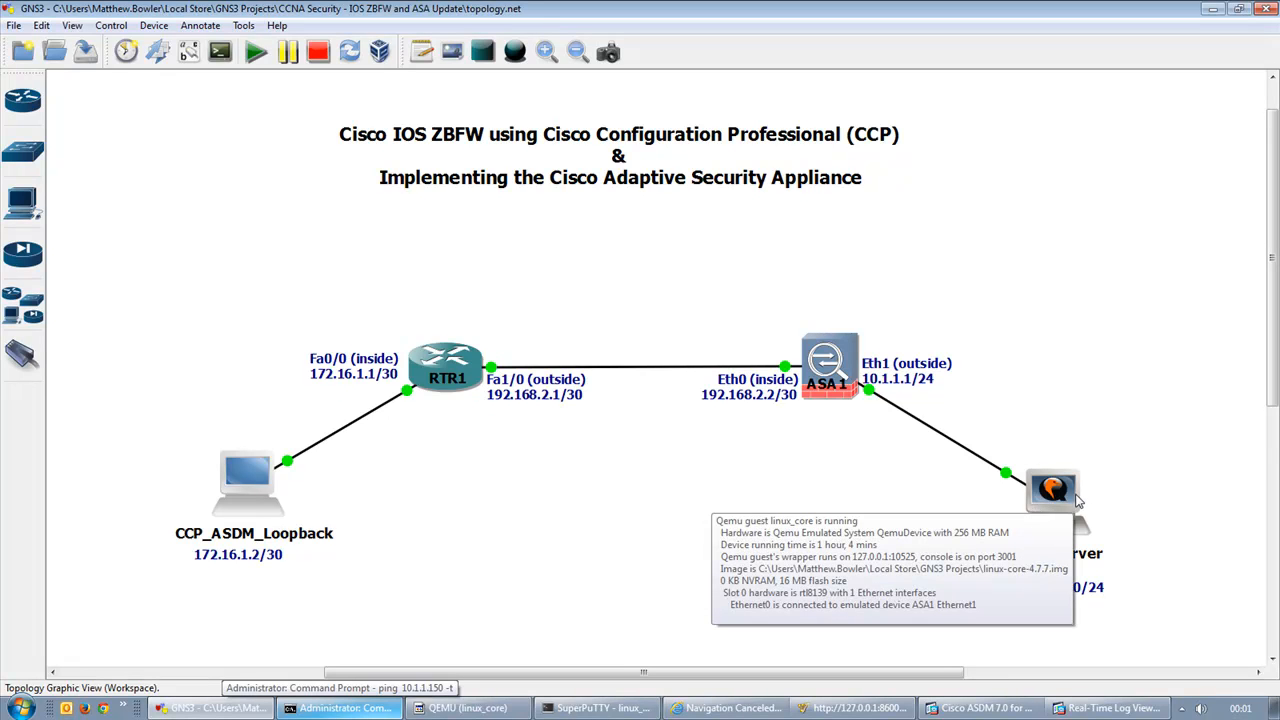
pyautogui.click(600, 708)
pyautogui.press('Up')
pyautogui.press('Return')
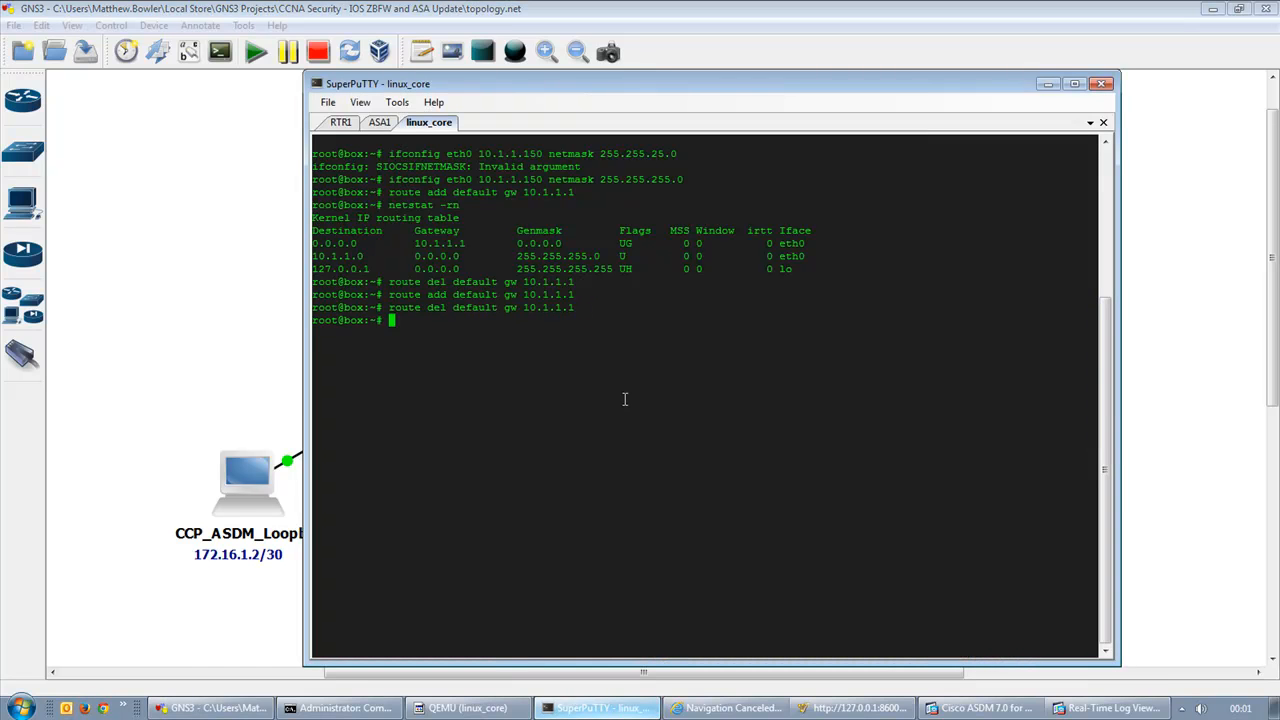
pyautogui.click(1181, 401)
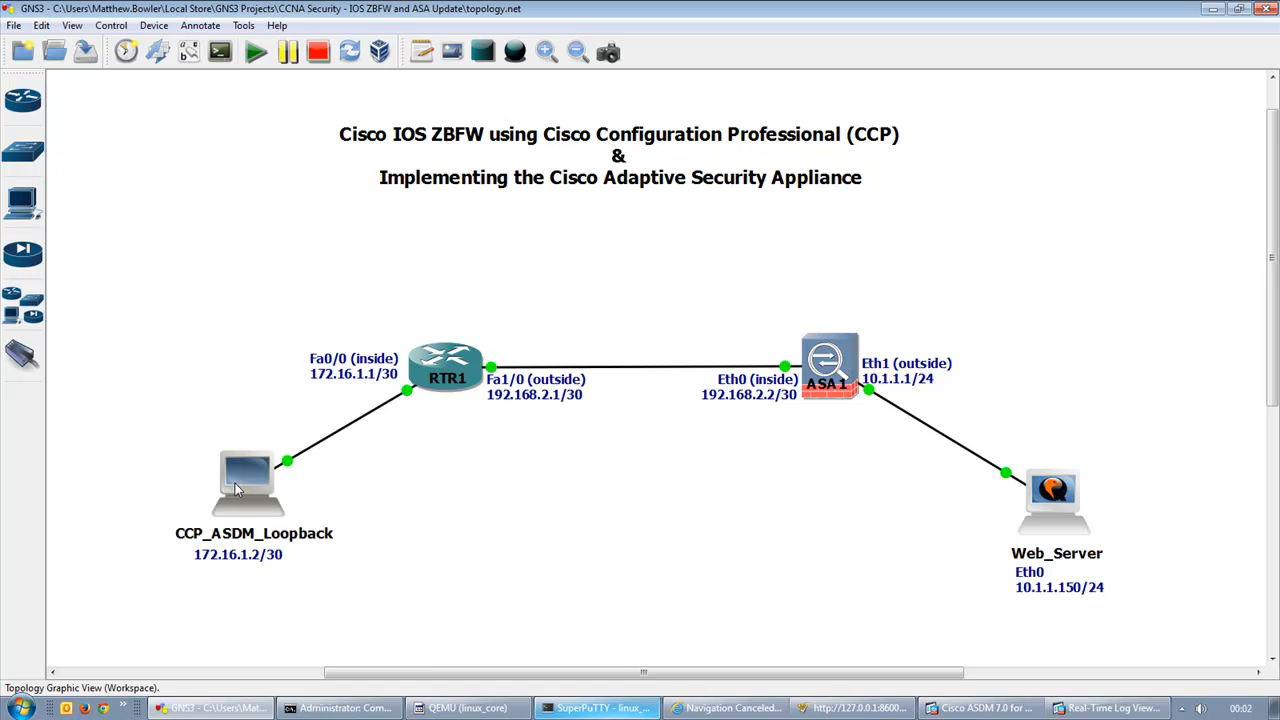
# Switch to ASDM and start a NAT rule before the Network Object rules, with source interface inside and source address Laptop_172.16.1.2
pyautogui.click(963, 705)
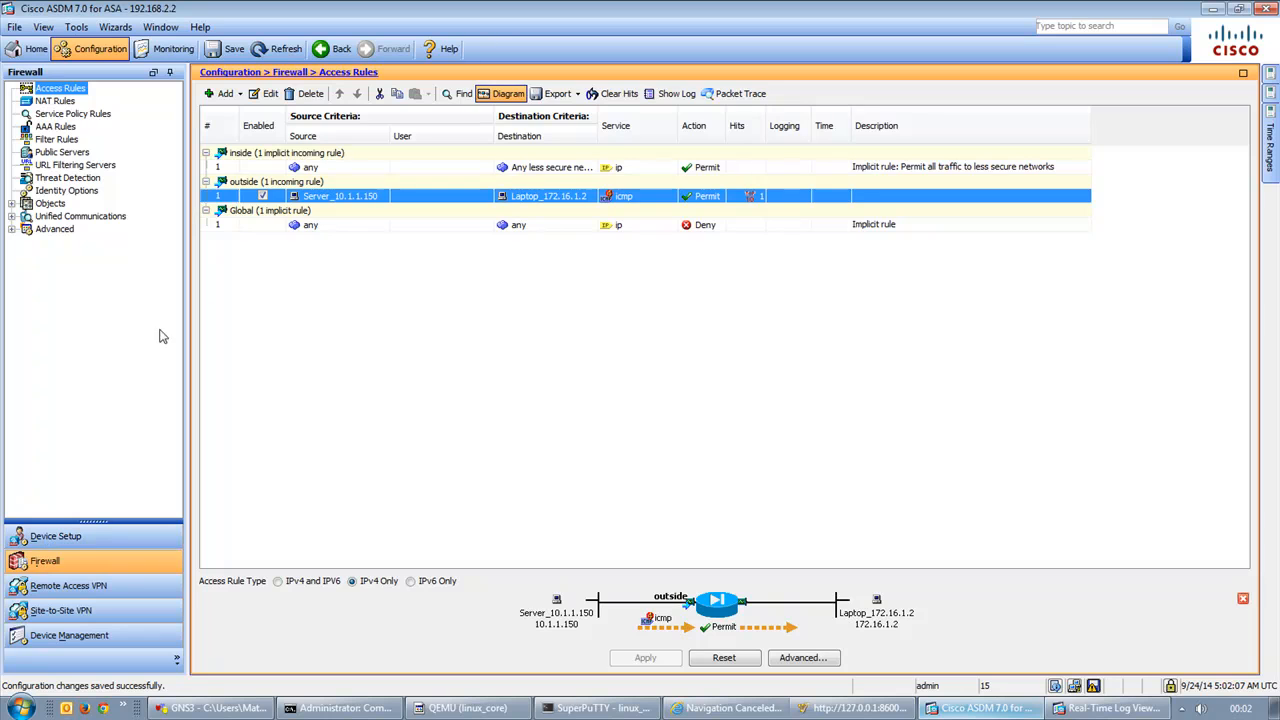
pyautogui.click(66, 102)
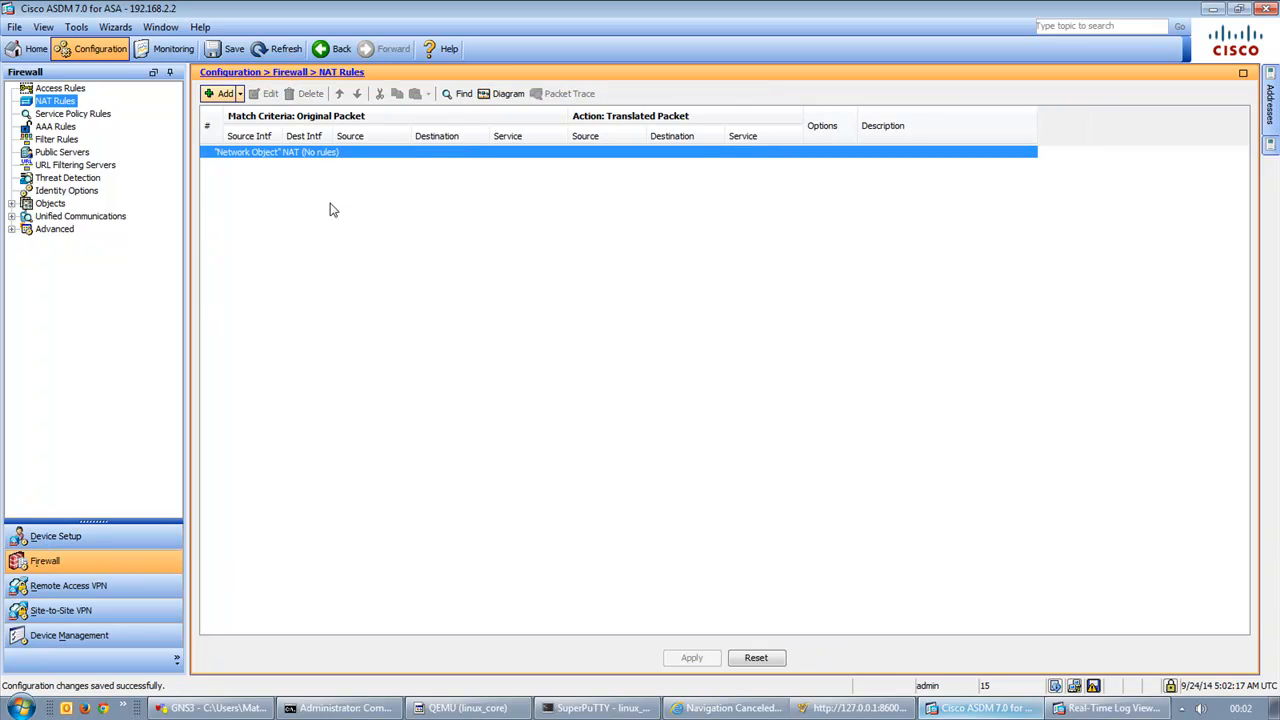
pyautogui.click(241, 94)
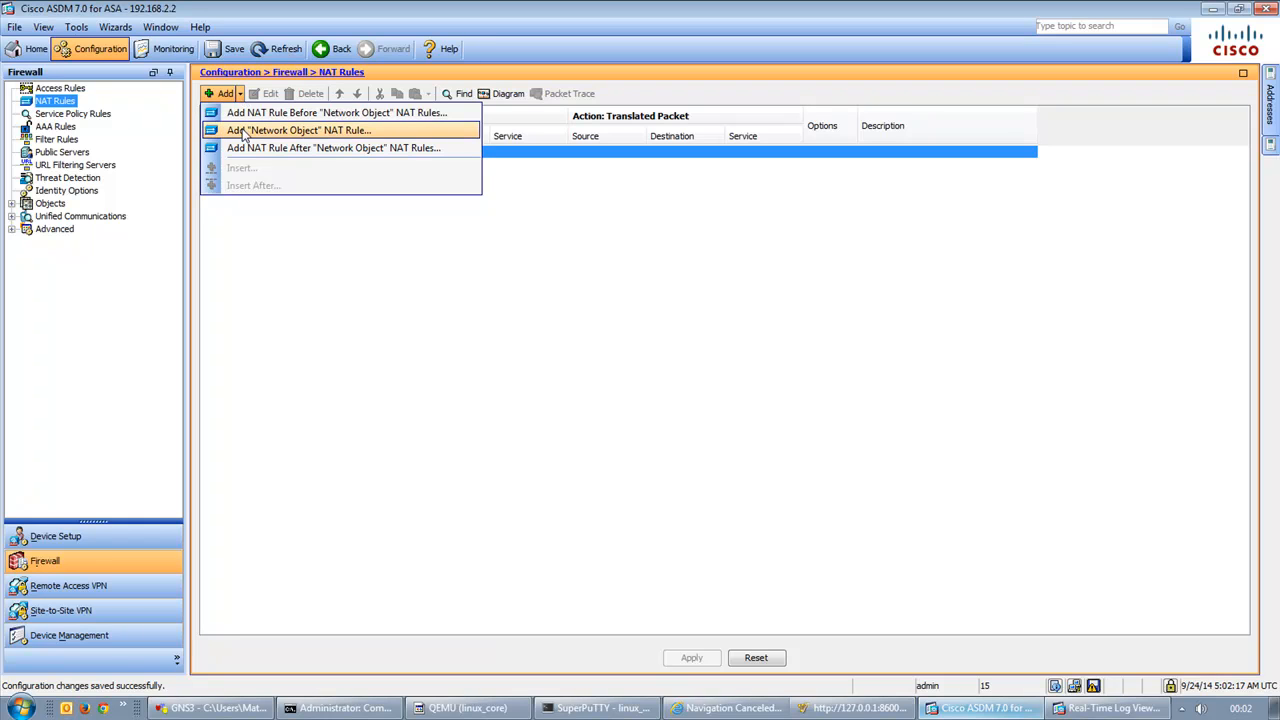
pyautogui.click(240, 129)
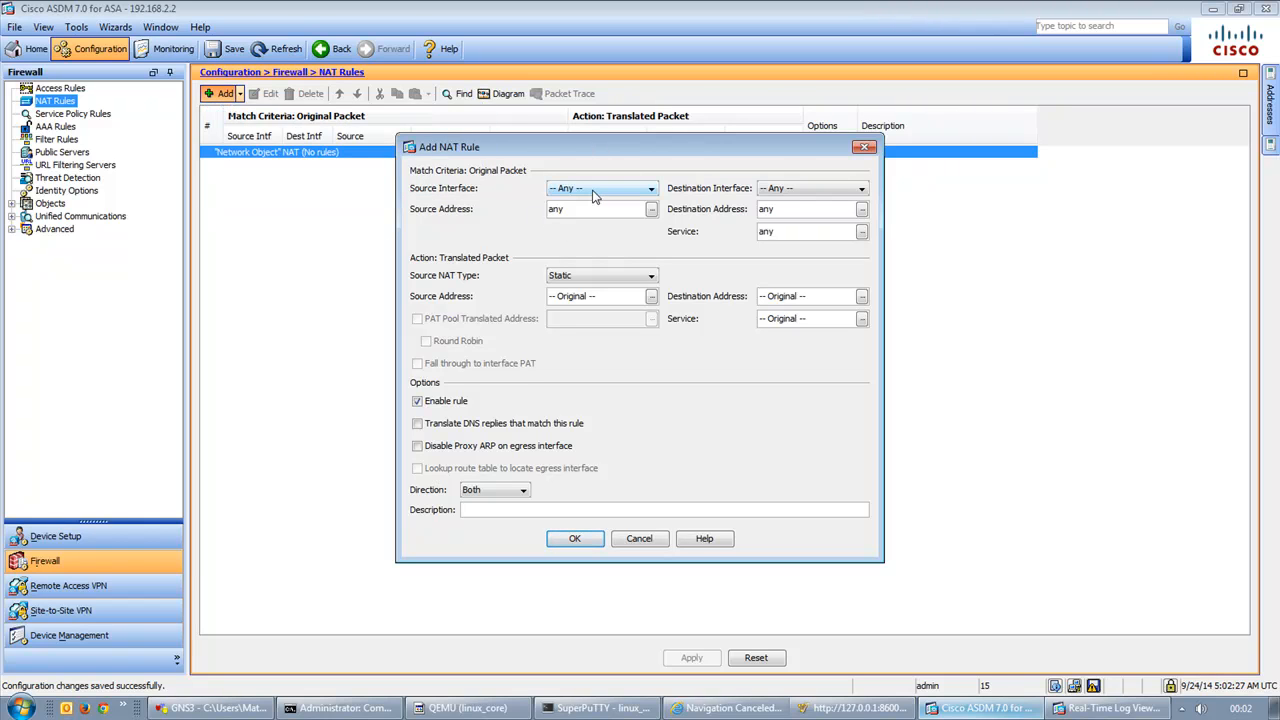
pyautogui.click(592, 190)
pyautogui.click(583, 218)
pyautogui.doubleClick(643, 209)
pyautogui.write('lap')
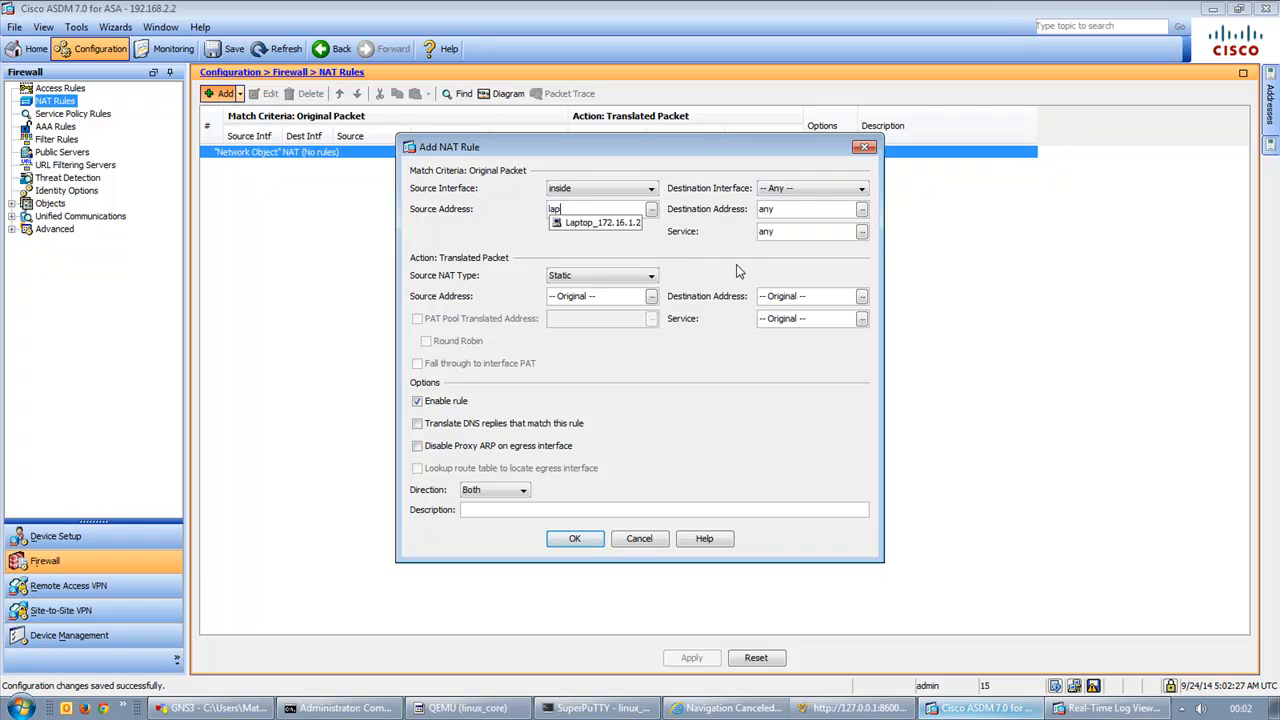
pyautogui.click(602, 224)
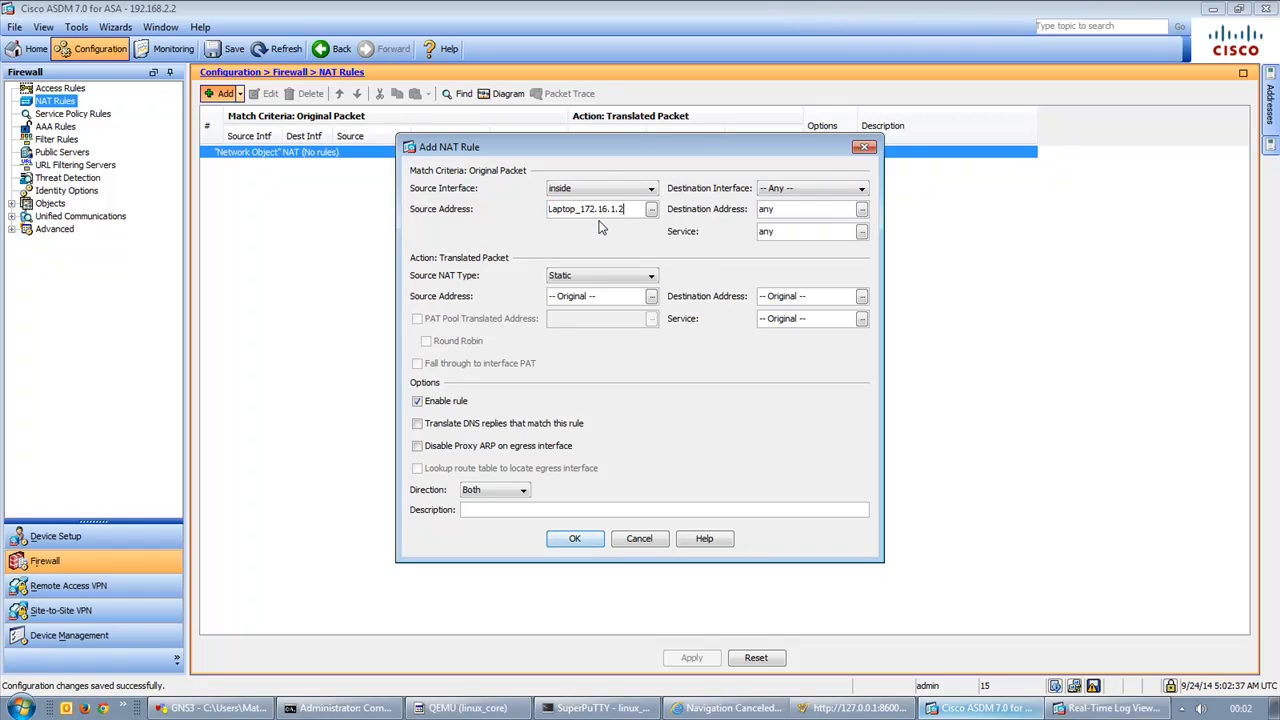
# Set the NAT rule's destination interface to outside and its original destination address to Server_10.1.1.150
pyautogui.click(848, 193)
pyautogui.click(790, 229)
pyautogui.moveTo(828, 209); pyautogui.dragTo(631, 207)
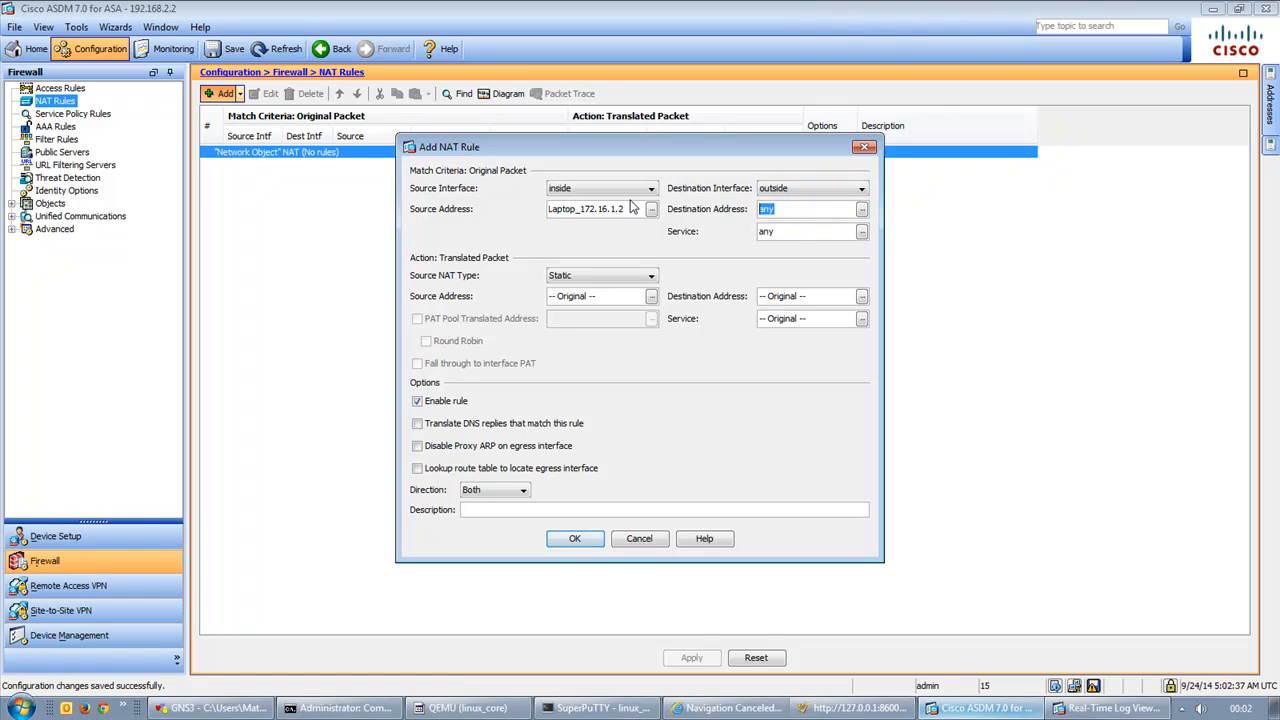
pyautogui.write('server')
pyautogui.click(808, 222)
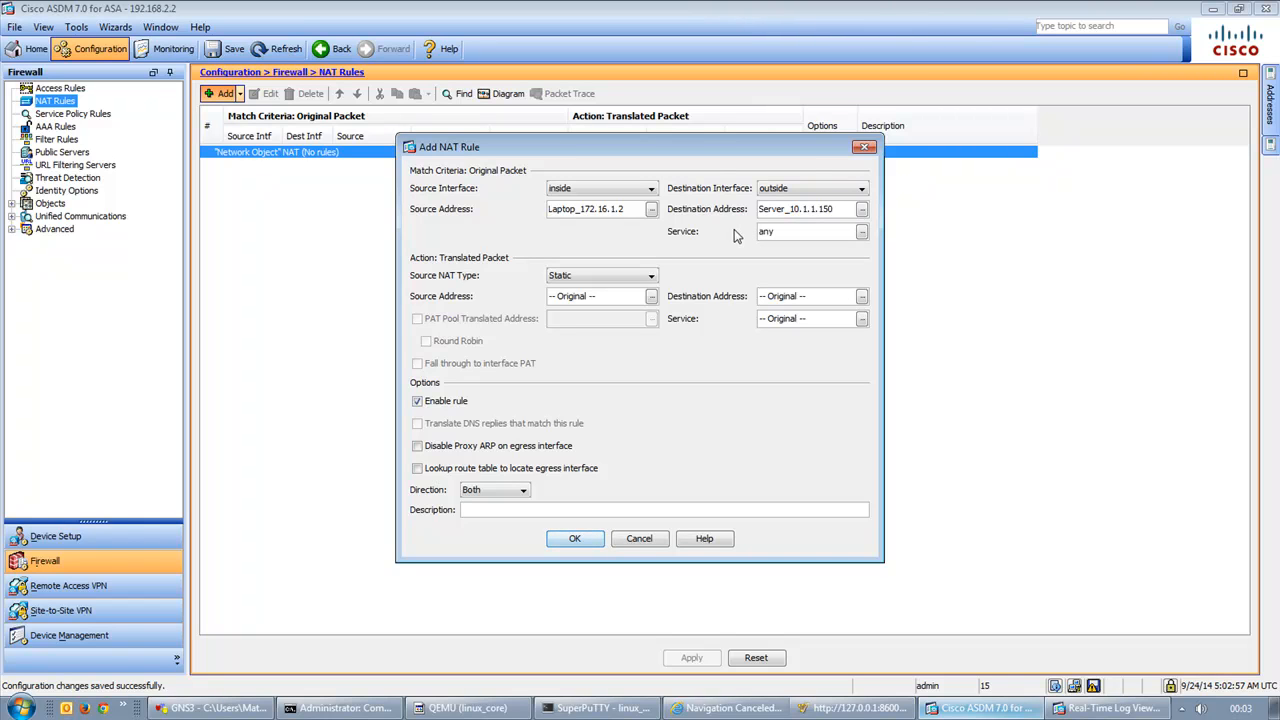
# Set the source NAT type to Dynamic PAT (Hide) and use the outside interface as the translated source address
pyautogui.click(632, 278)
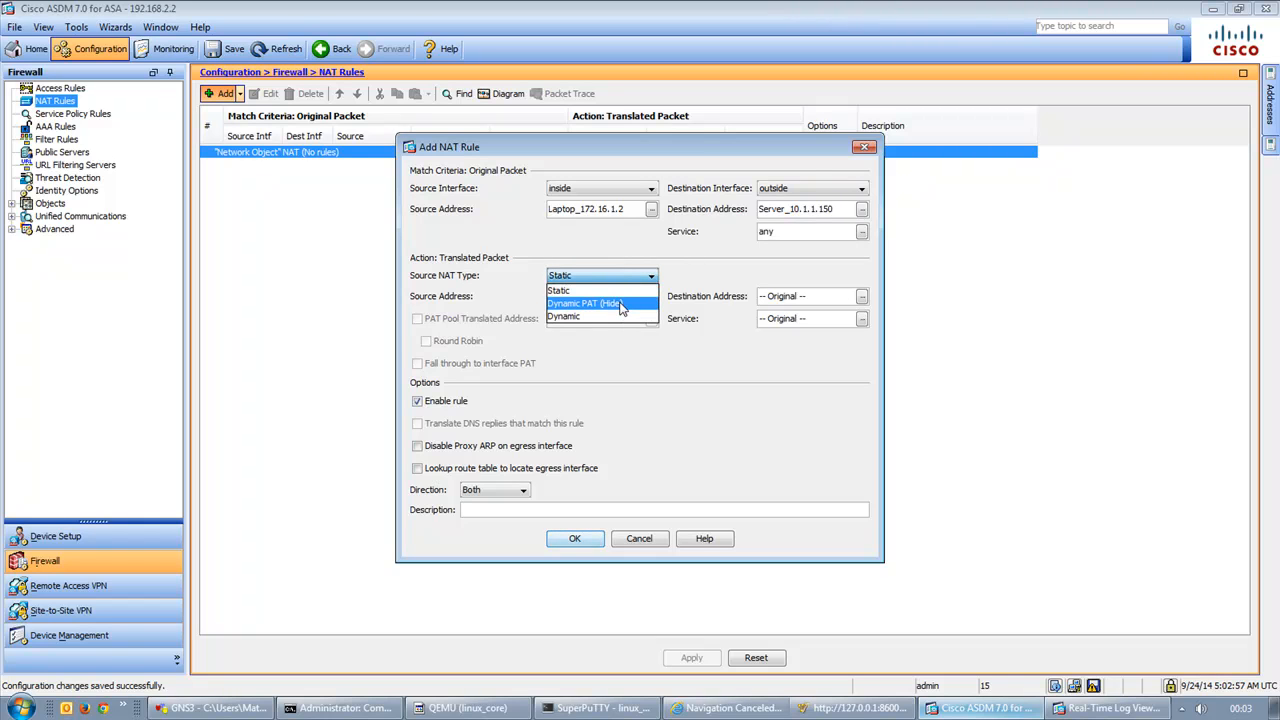
pyautogui.click(620, 304)
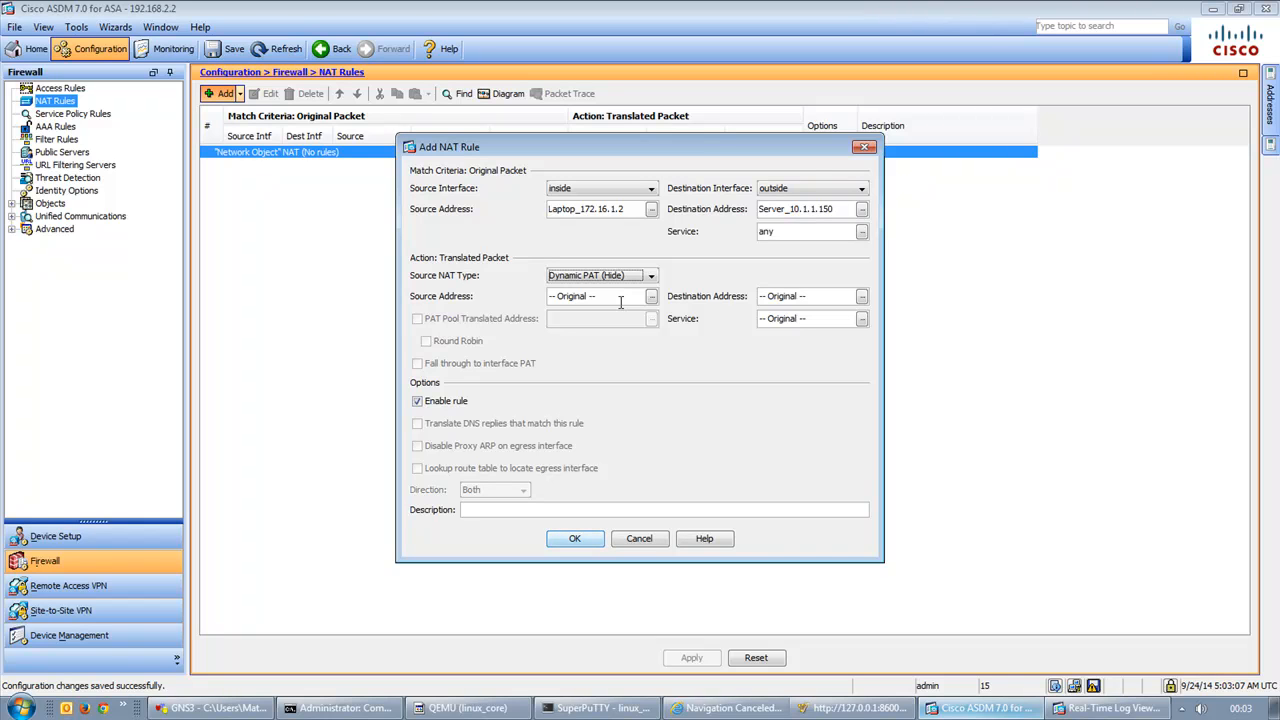
pyautogui.click(651, 298)
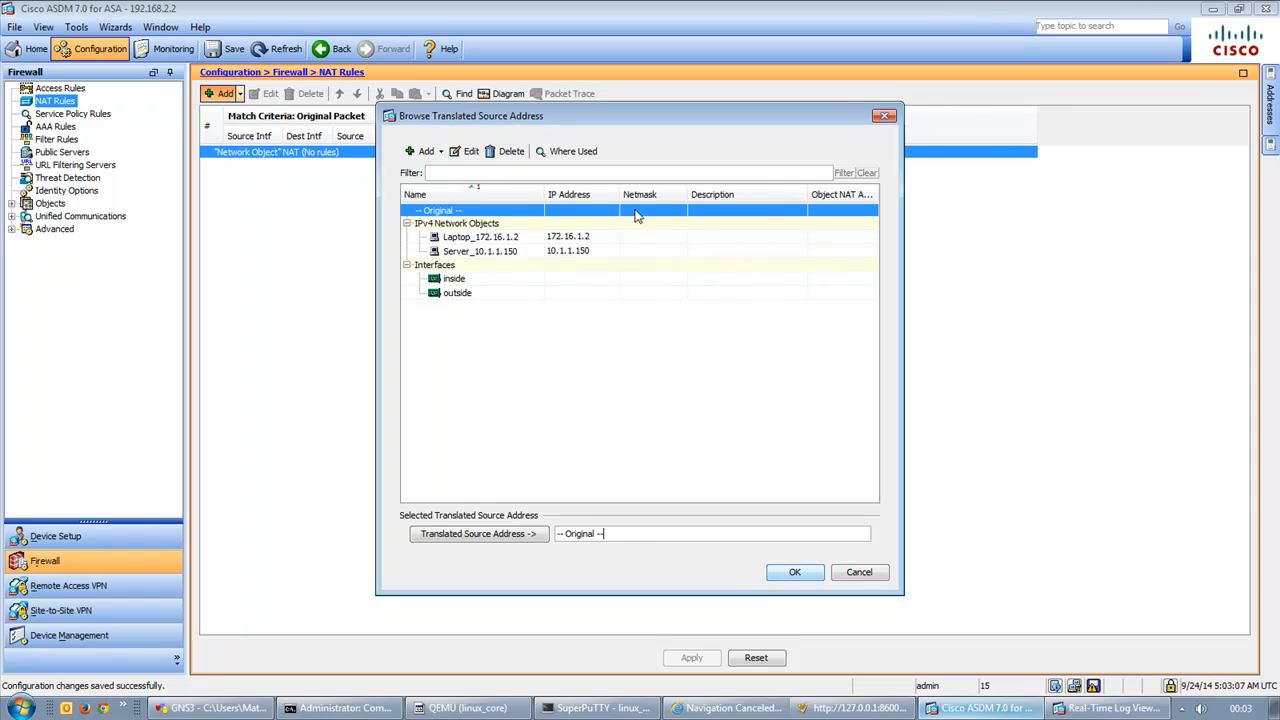
pyautogui.click(461, 296)
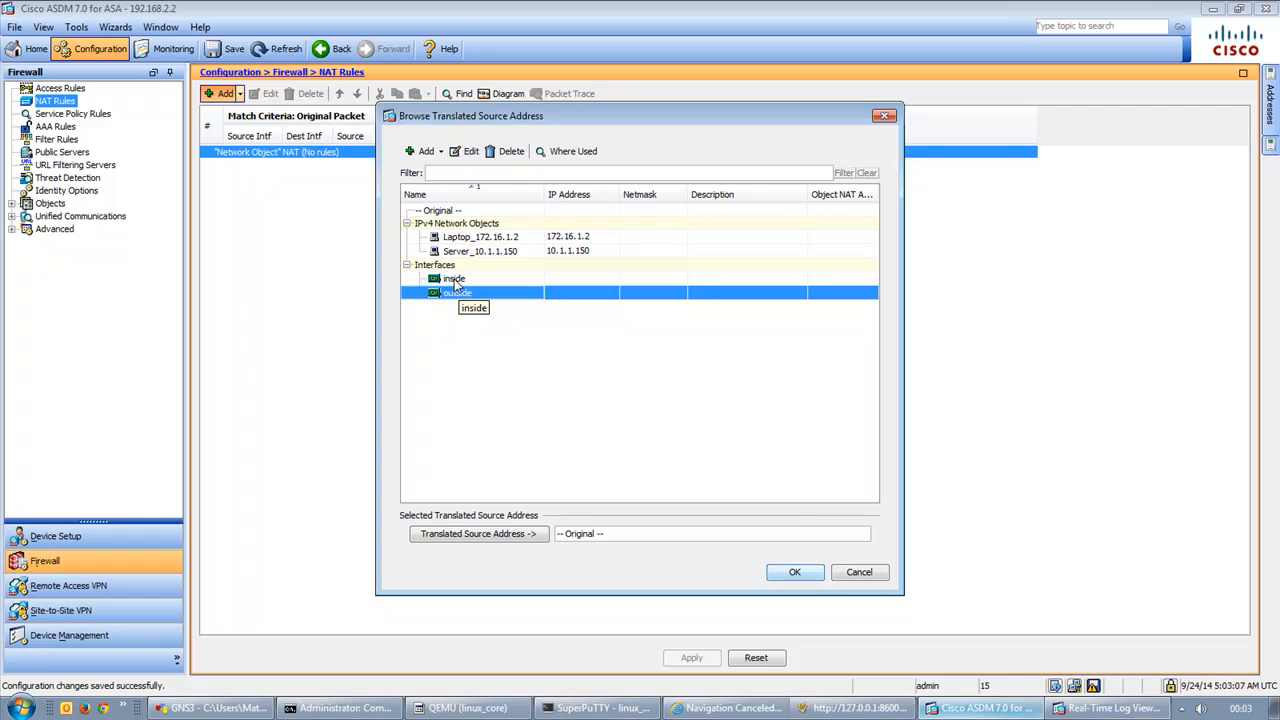
pyautogui.click(792, 572)
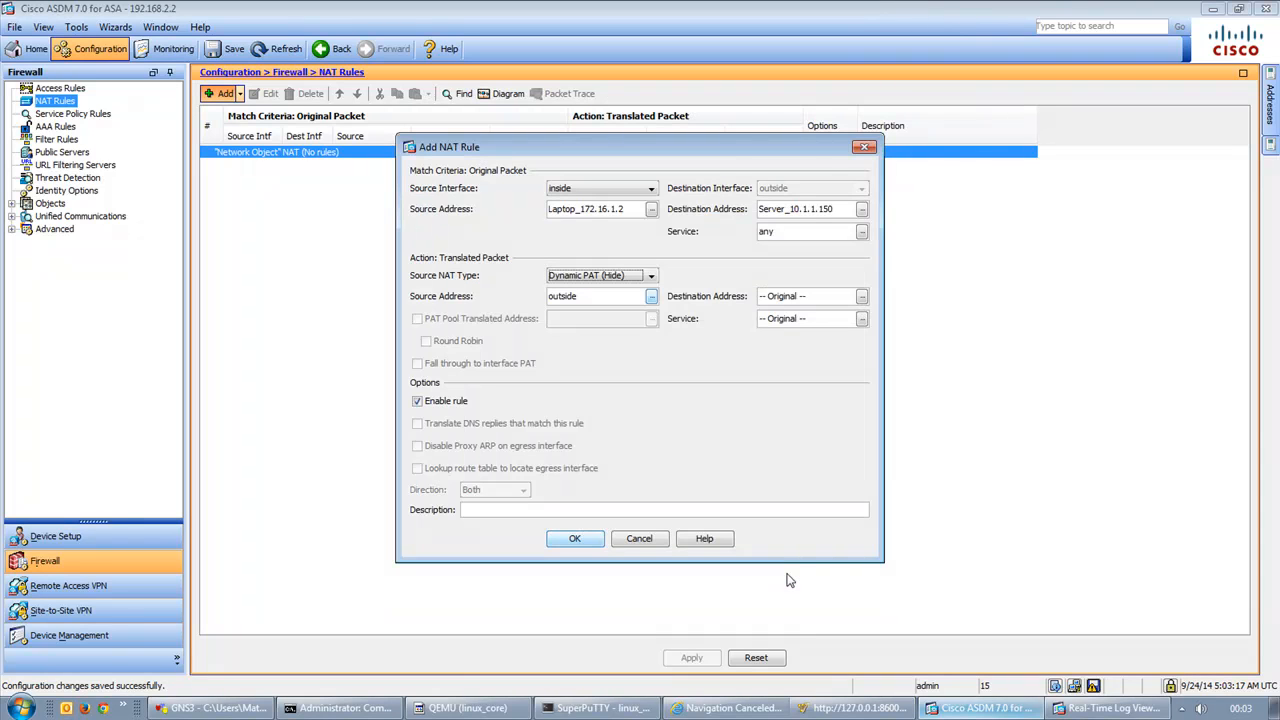
# Check ASA1's interfaces in the GNS3 topology, return to ASDM and add the configured NAT rule to the table
pyautogui.click(210, 708)
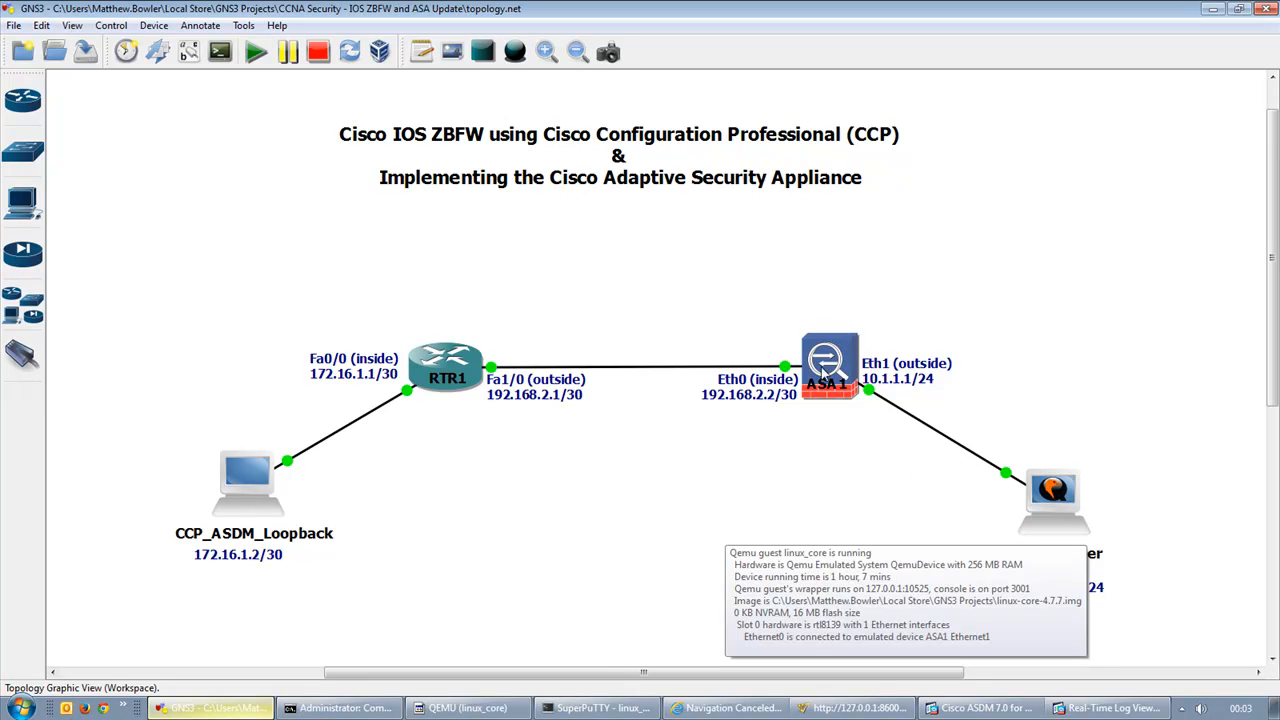
pyautogui.moveTo(842, 365)
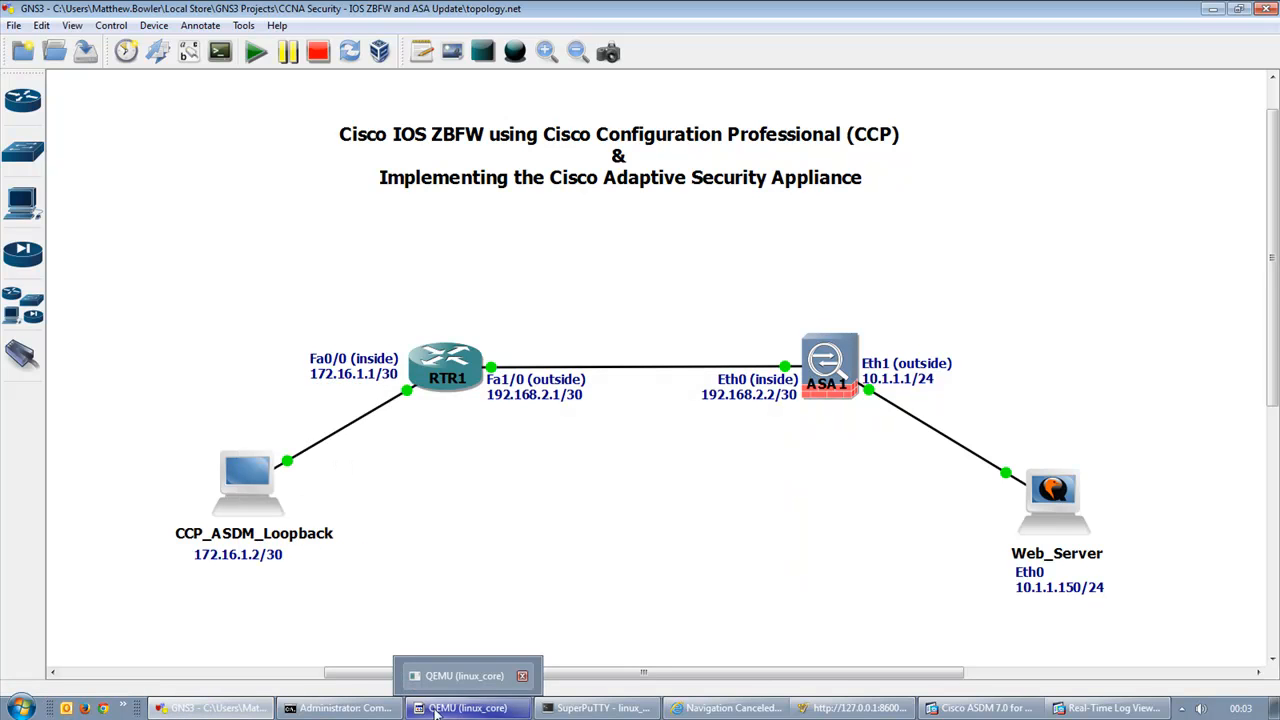
pyautogui.click(965, 709)
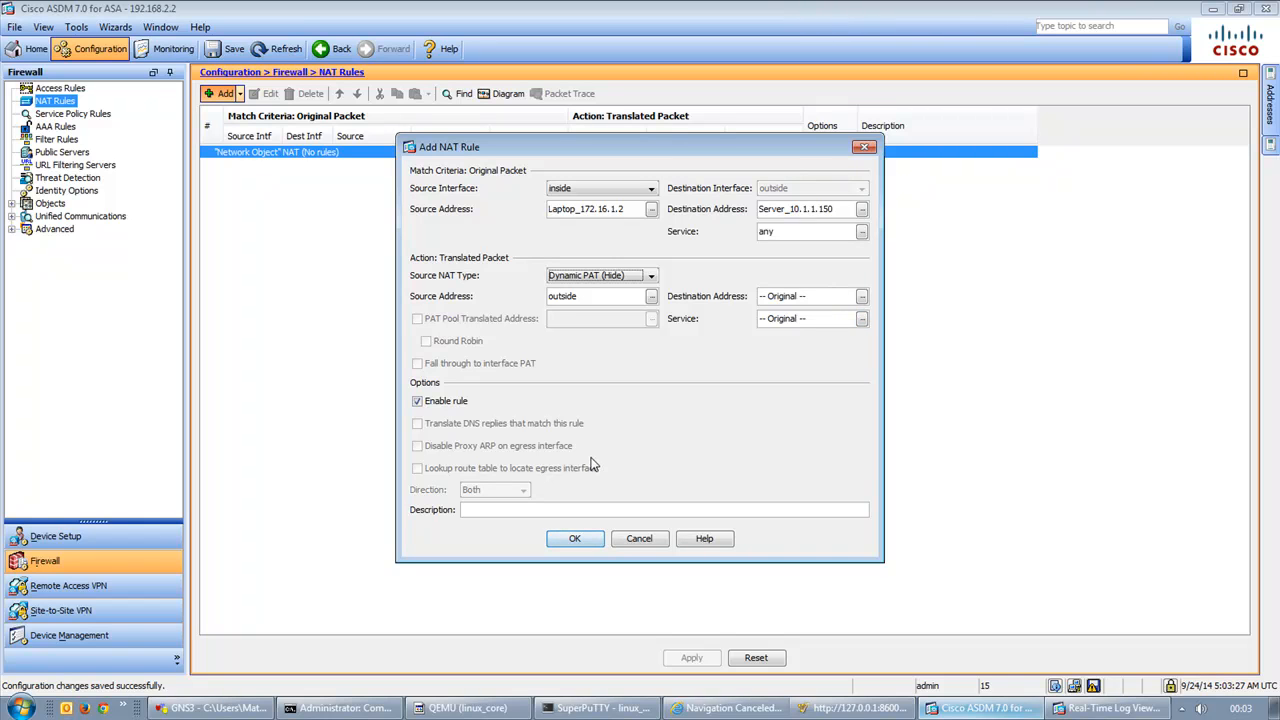
pyautogui.click(572, 540)
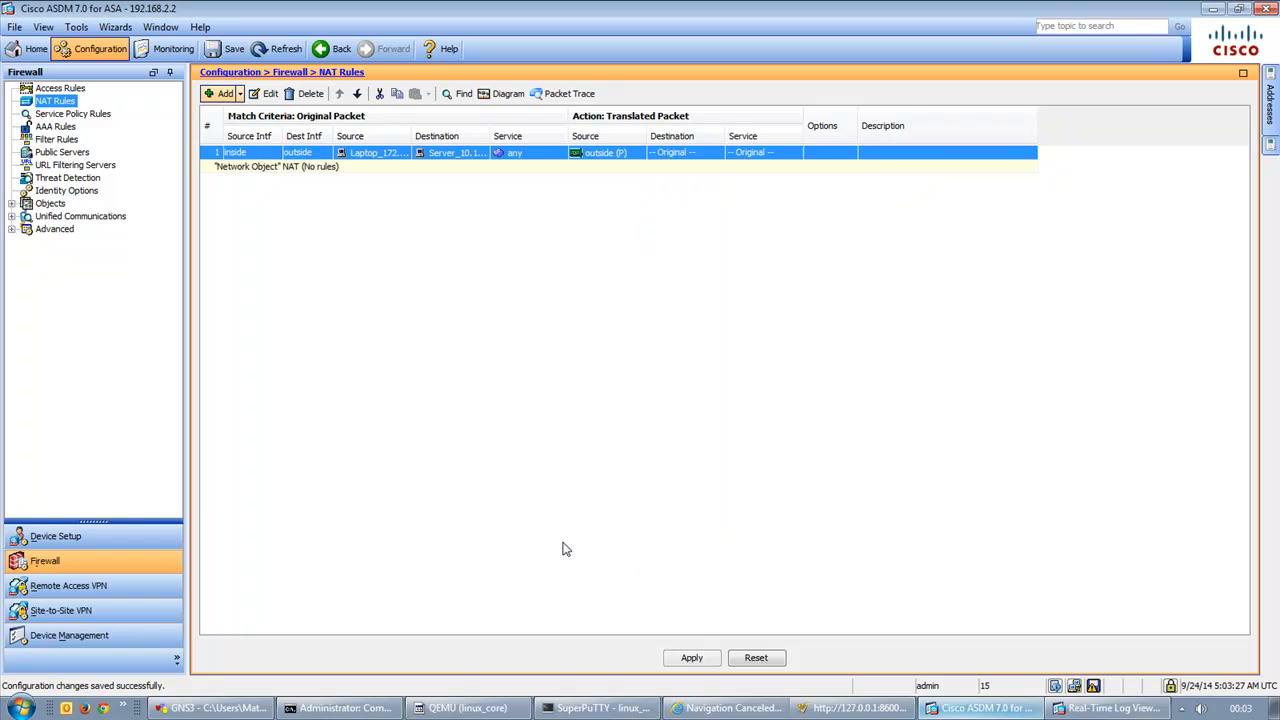
# Apply the NAT rule, reviewing the source and destination objects in the generated nat command before sending it to the ASA
pyautogui.click(688, 658)
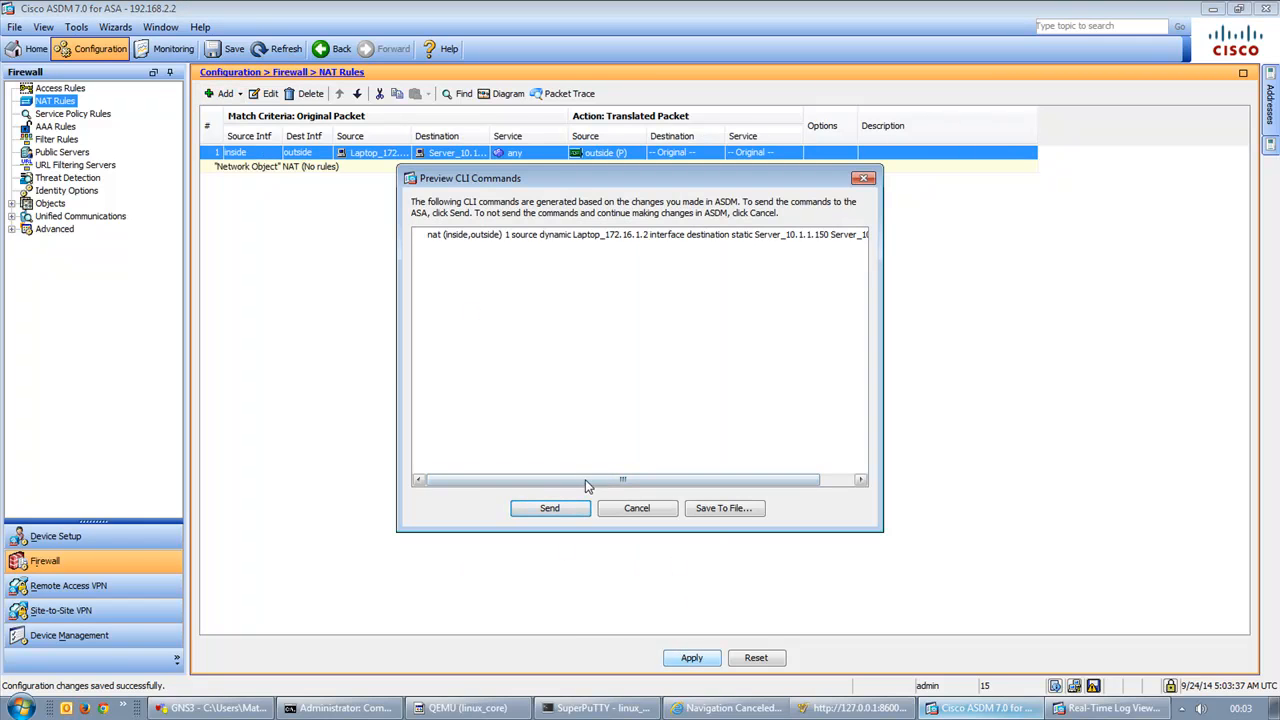
pyautogui.moveTo(881, 529); pyautogui.dragTo(1050, 507)
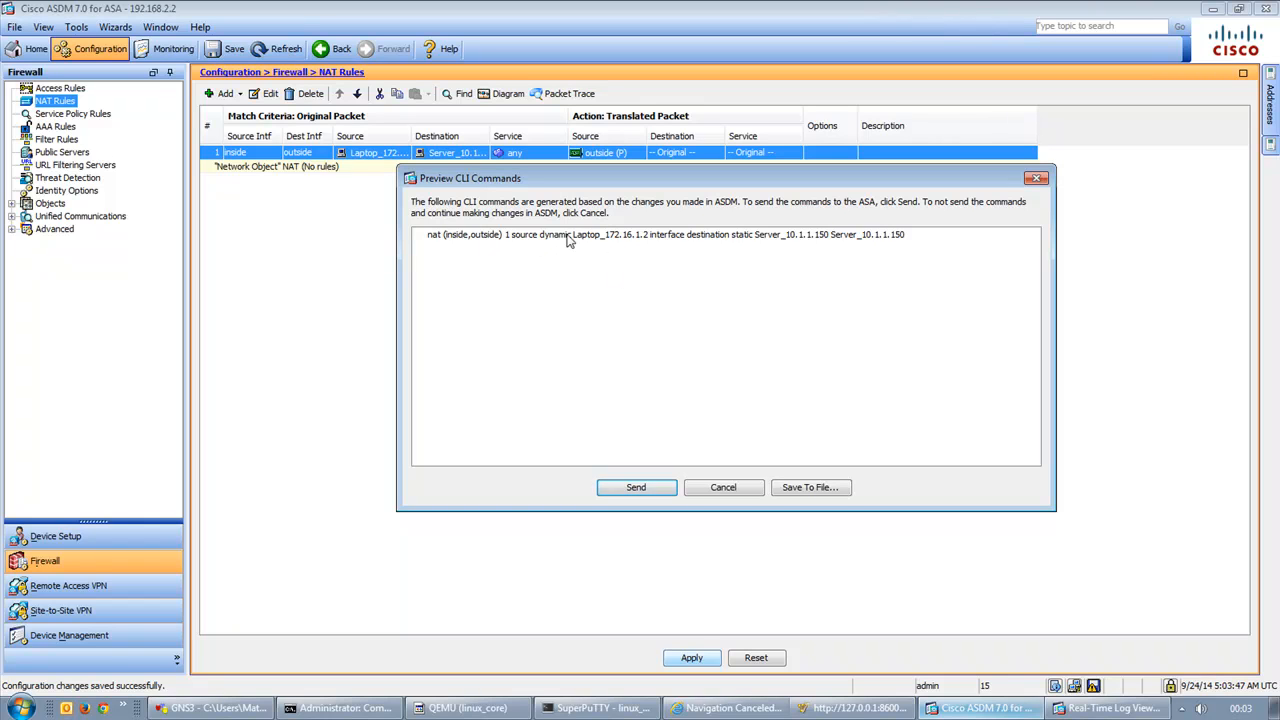
pyautogui.moveTo(573, 240); pyautogui.dragTo(647, 246)
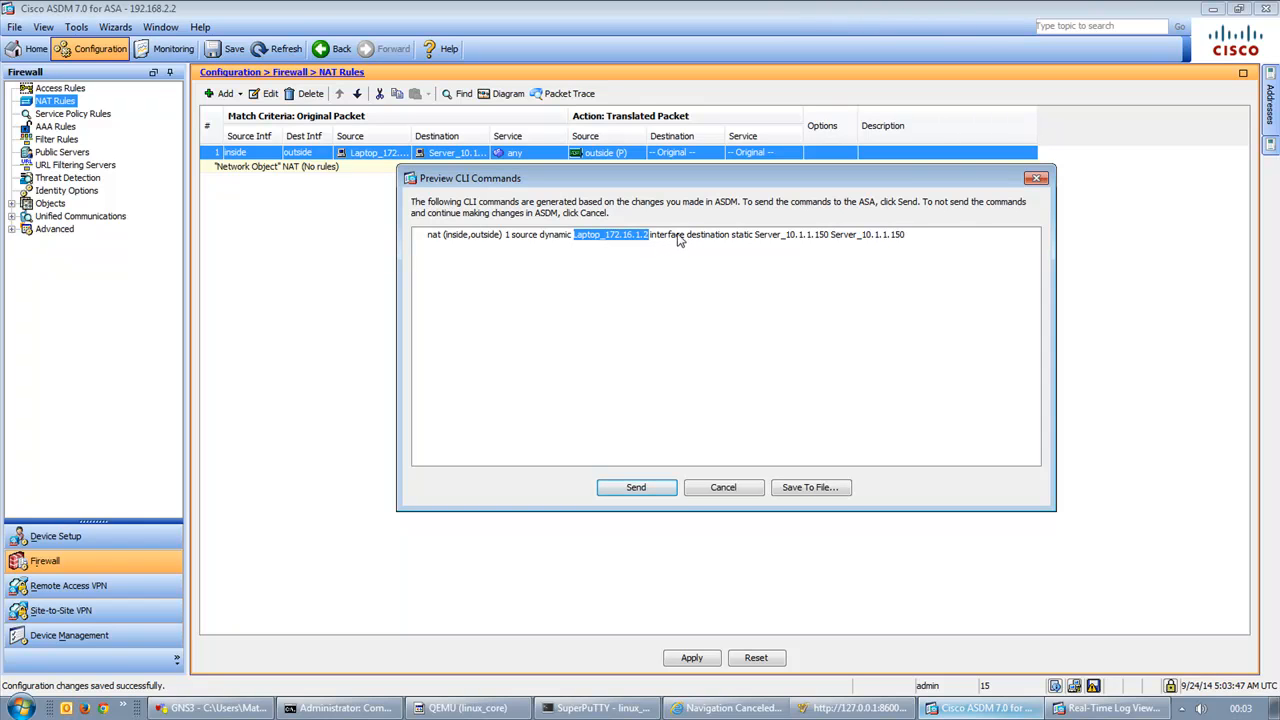
pyautogui.moveTo(686, 240); pyautogui.dragTo(828, 243)
pyautogui.click(834, 242)
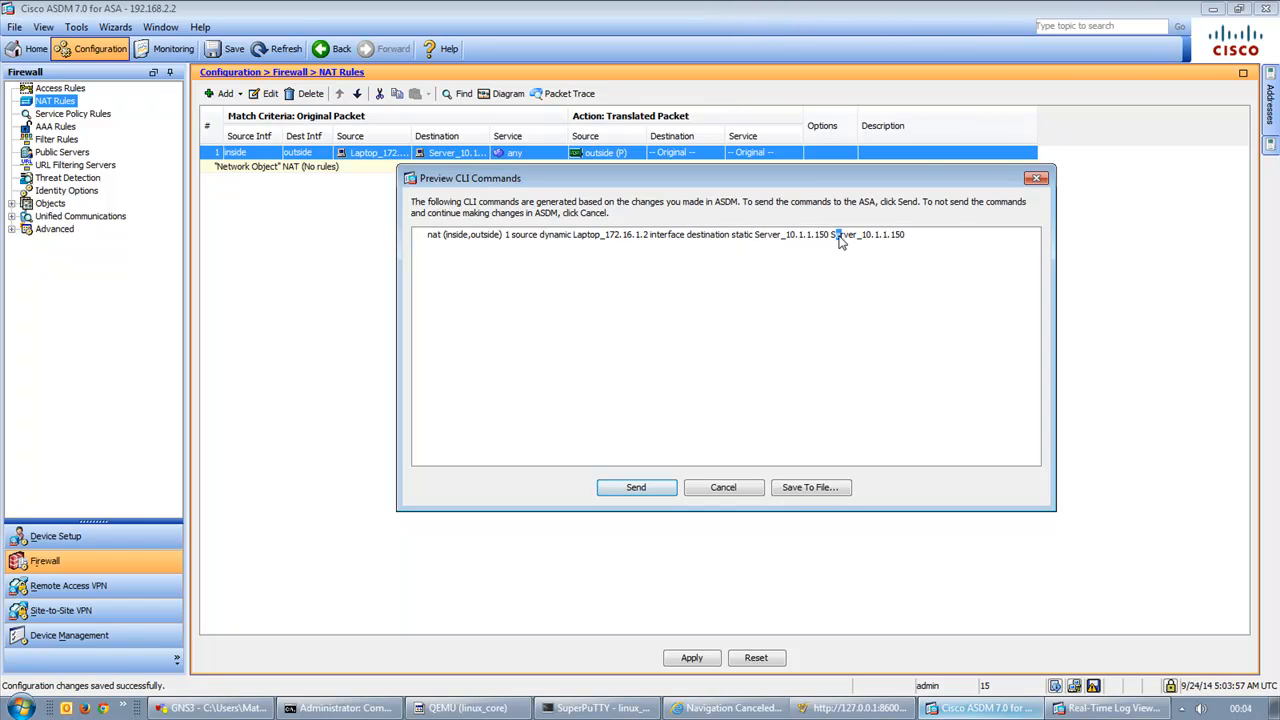
pyautogui.moveTo(836, 240); pyautogui.dragTo(918, 241)
pyautogui.click(928, 242)
pyautogui.click(667, 490)
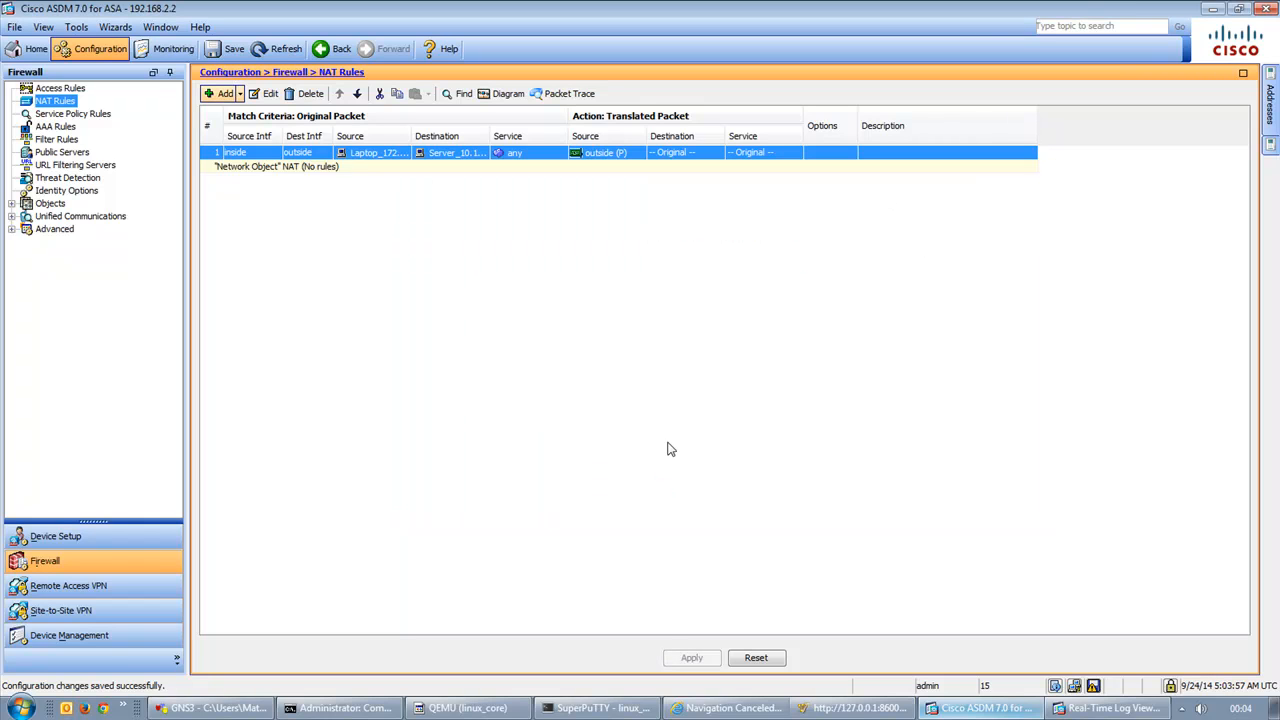
# Check the running ping in the Command Prompt and examine the dynamic ICMP translation entry in the paused Real-Time Log Viewer
pyautogui.click(340, 708)
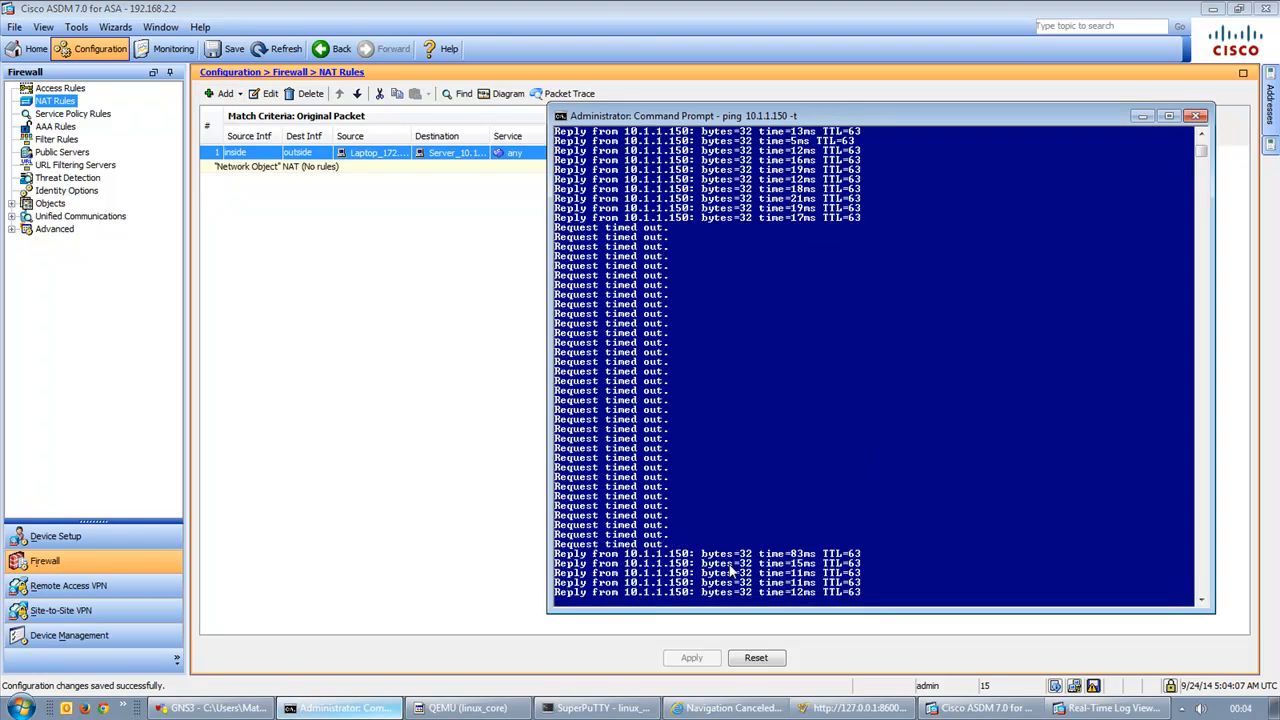
pyautogui.click(1120, 708)
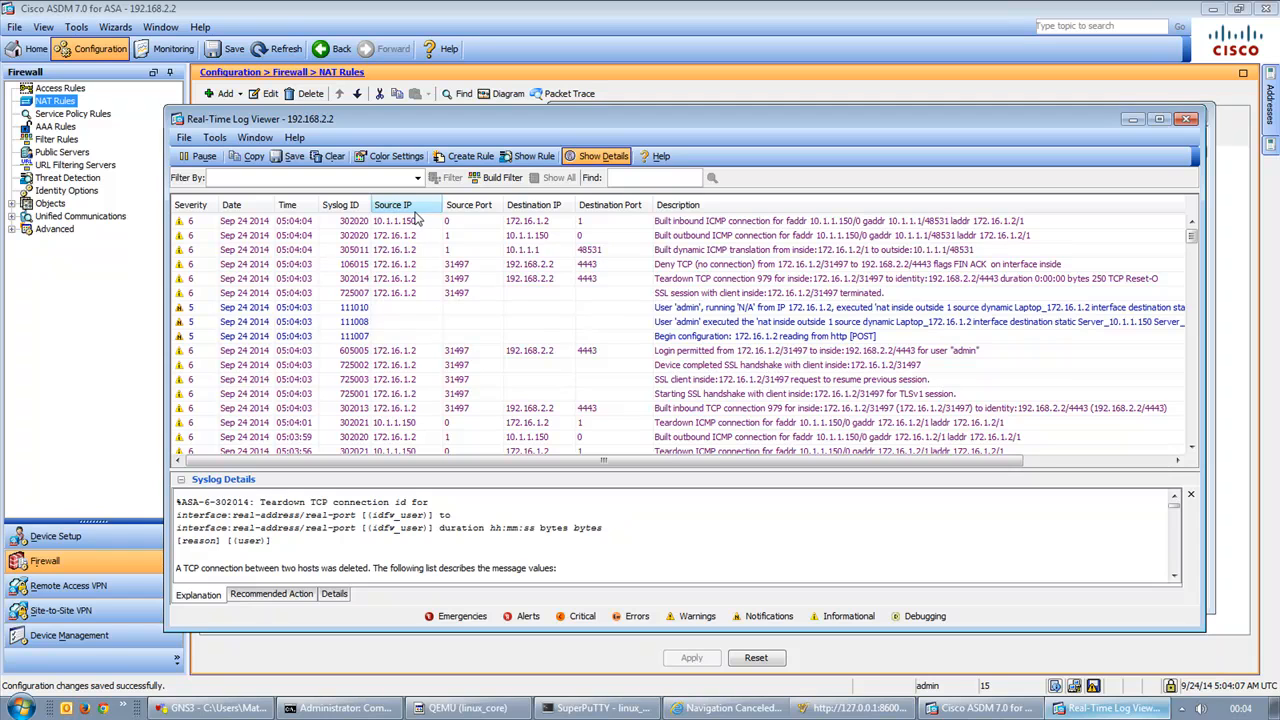
pyautogui.click(205, 158)
pyautogui.click(740, 252)
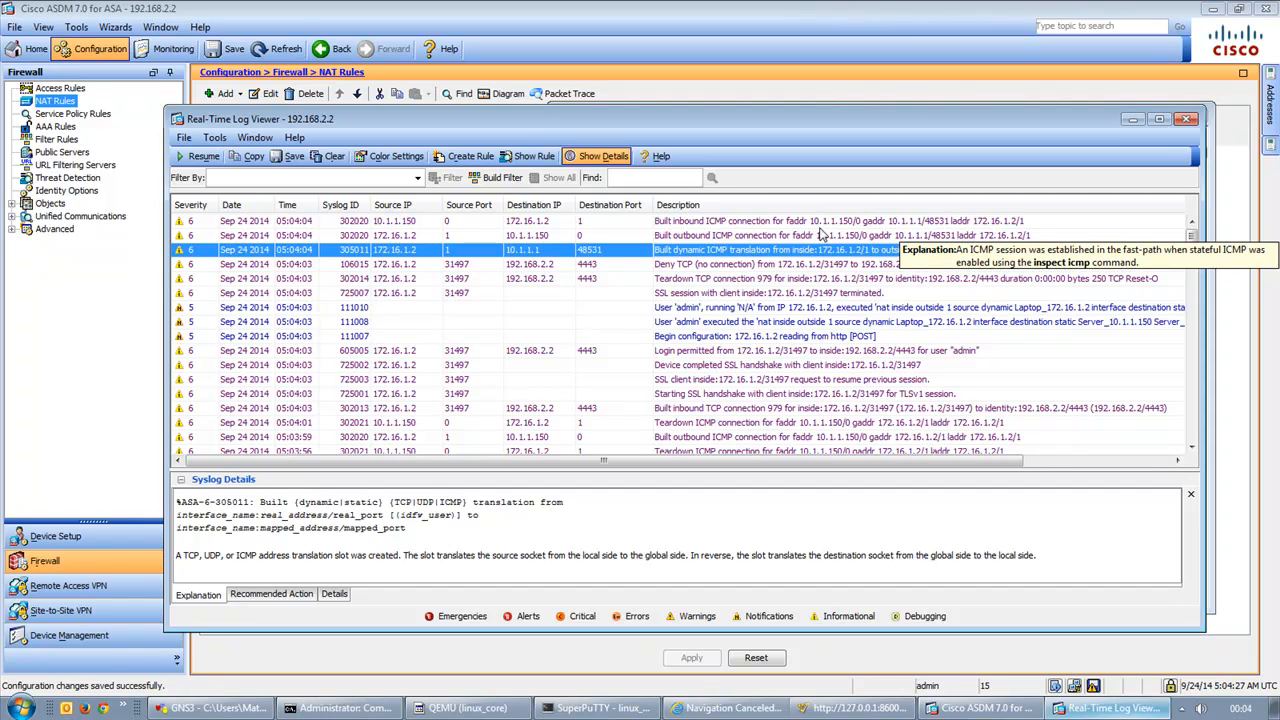
# Return to the main ASDM window and review the Interfaces, VPN, Routing, Properties and Logging categories in the Monitoring section
pyautogui.click(403, 8)
pyautogui.click(166, 48)
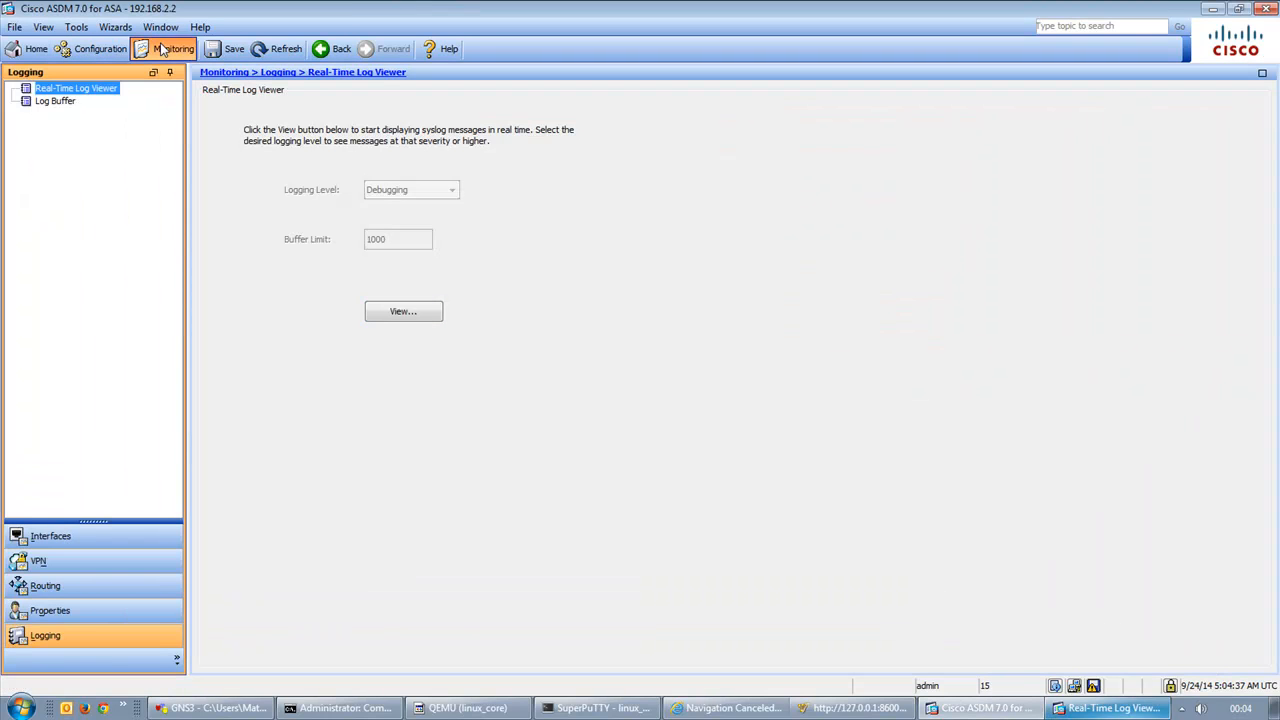
pyautogui.click(82, 549)
pyautogui.click(87, 563)
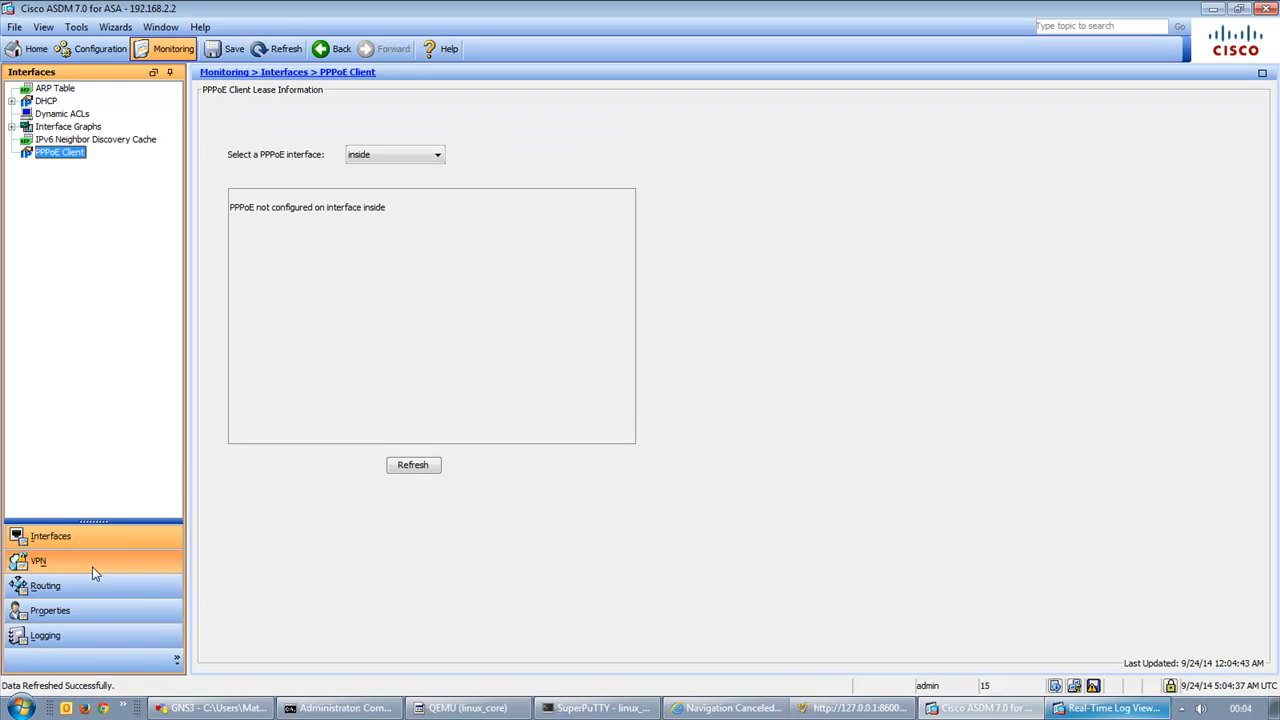
pyautogui.click(92, 587)
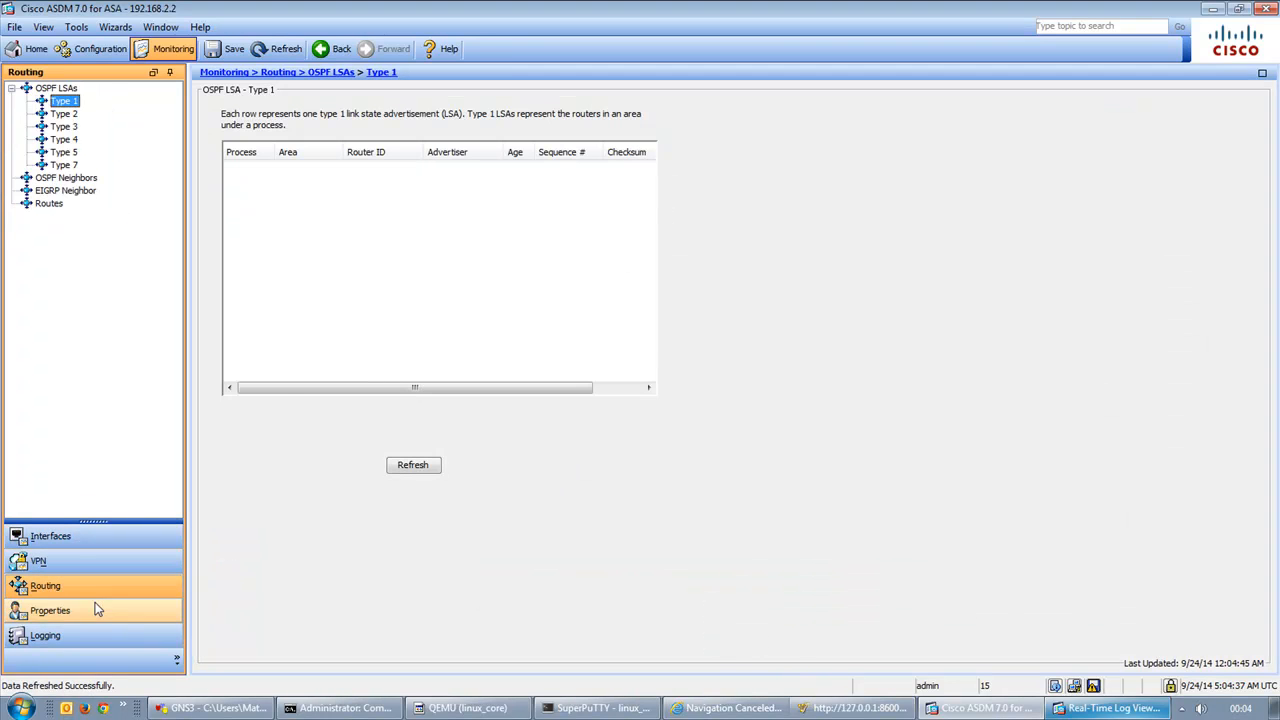
pyautogui.click(95, 607)
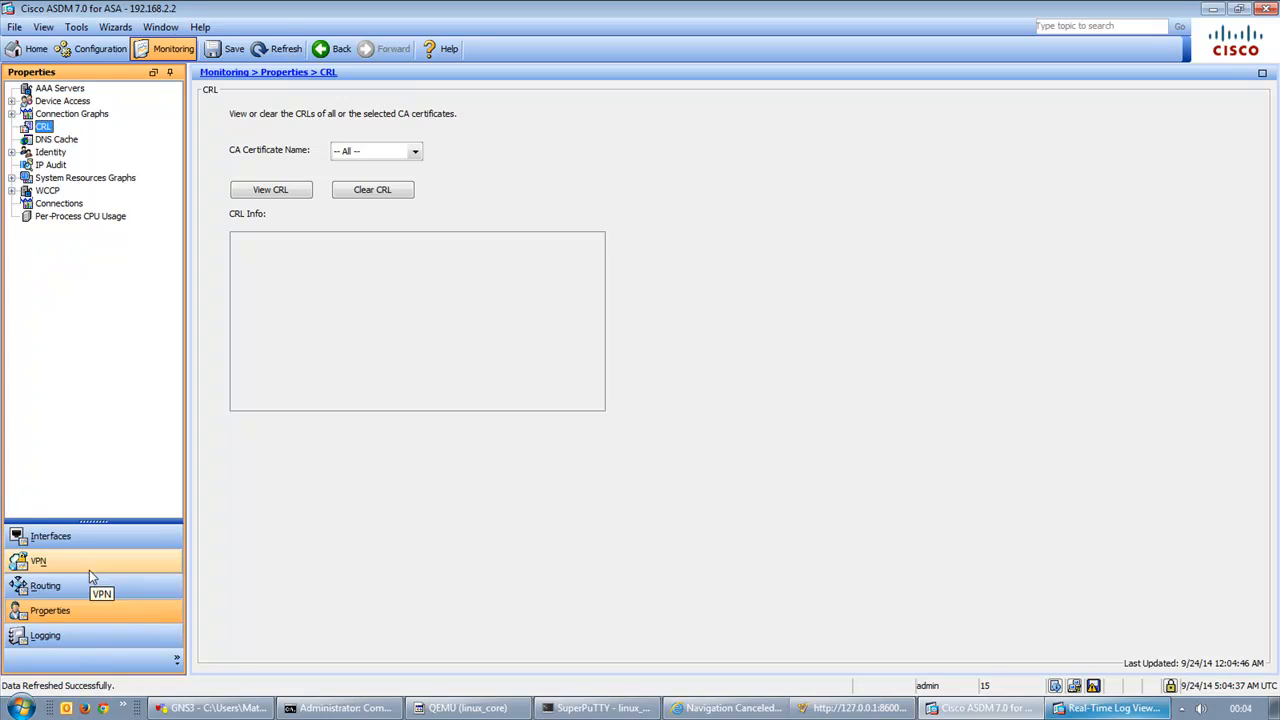
pyautogui.click(115, 648)
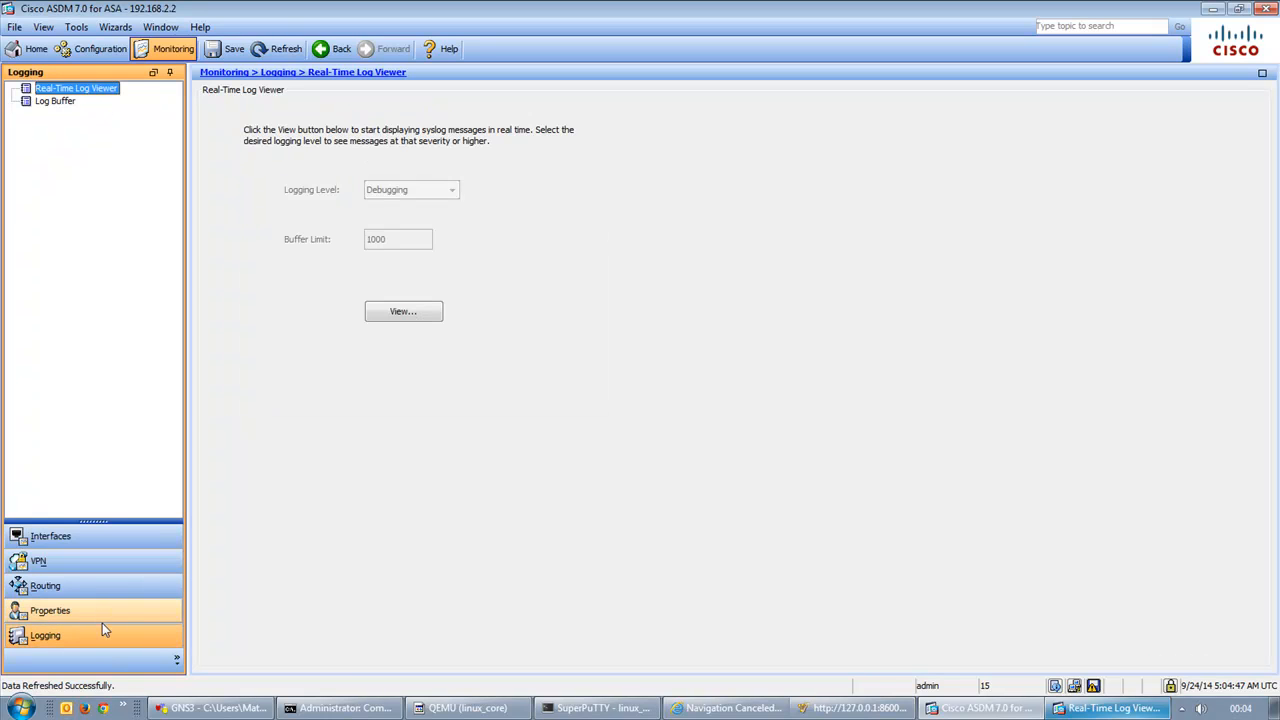
pyautogui.click(80, 543)
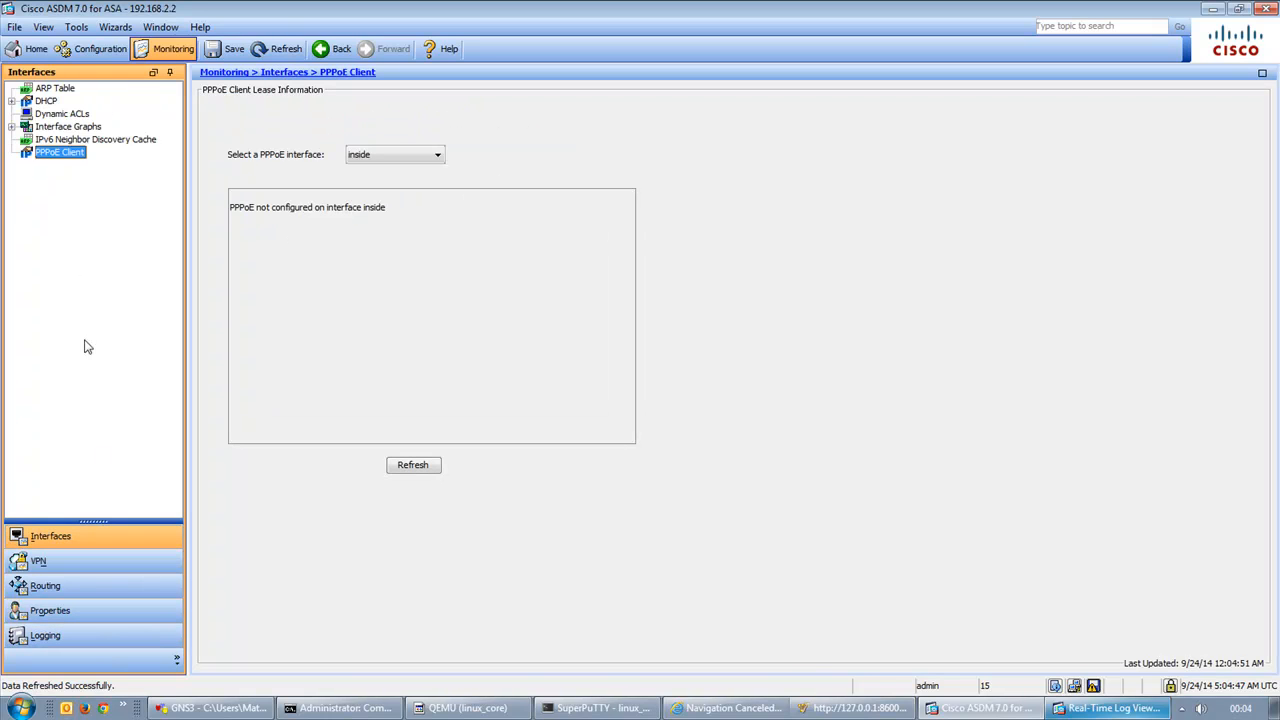
pyautogui.click(123, 572)
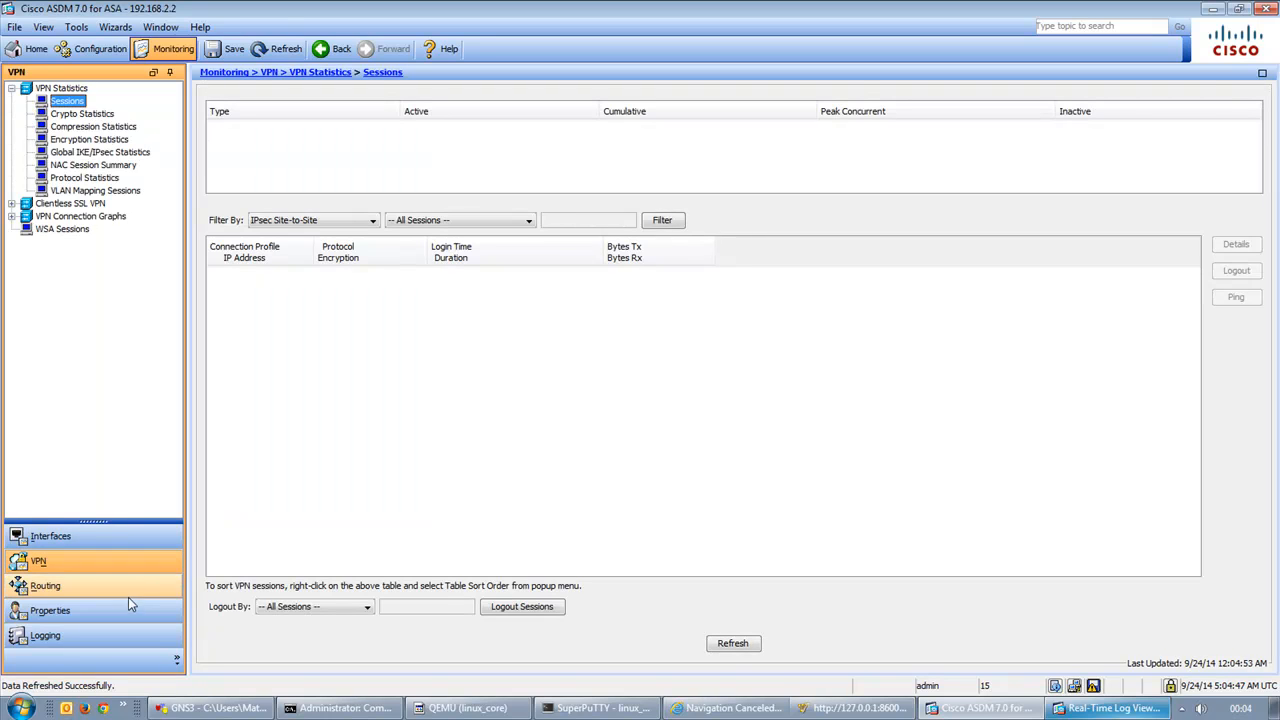
pyautogui.click(125, 593)
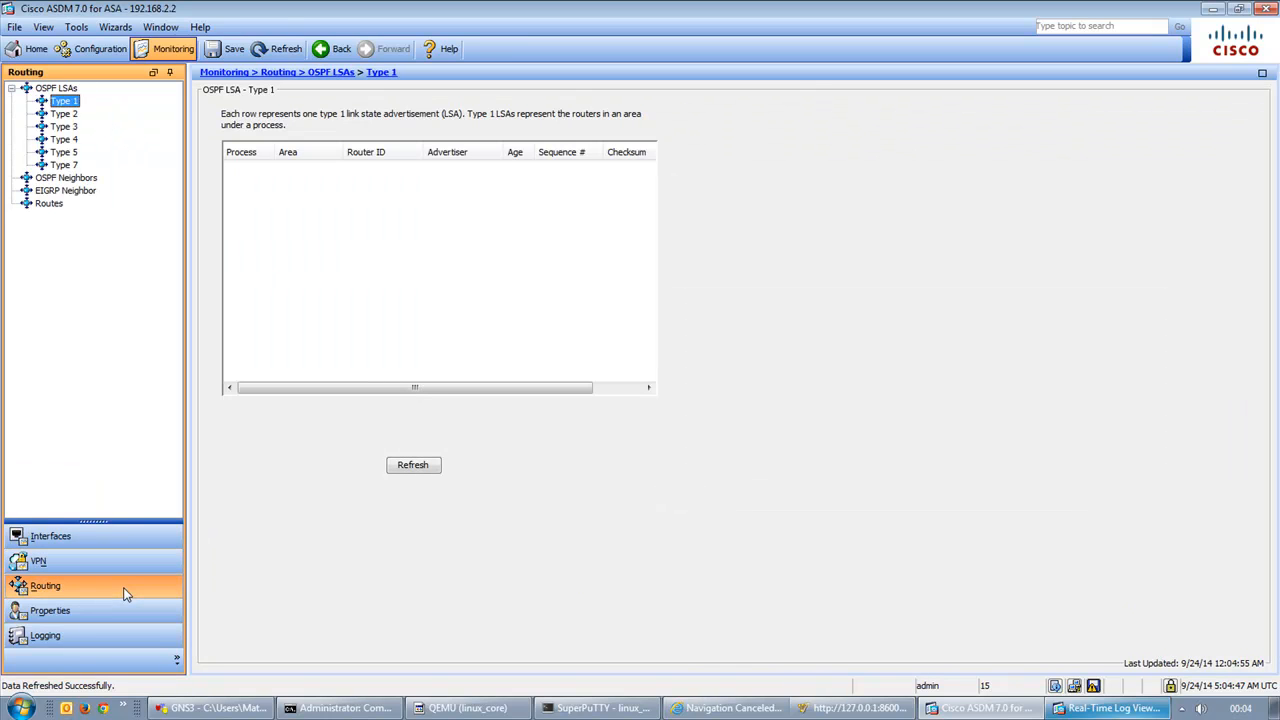
pyautogui.click(127, 610)
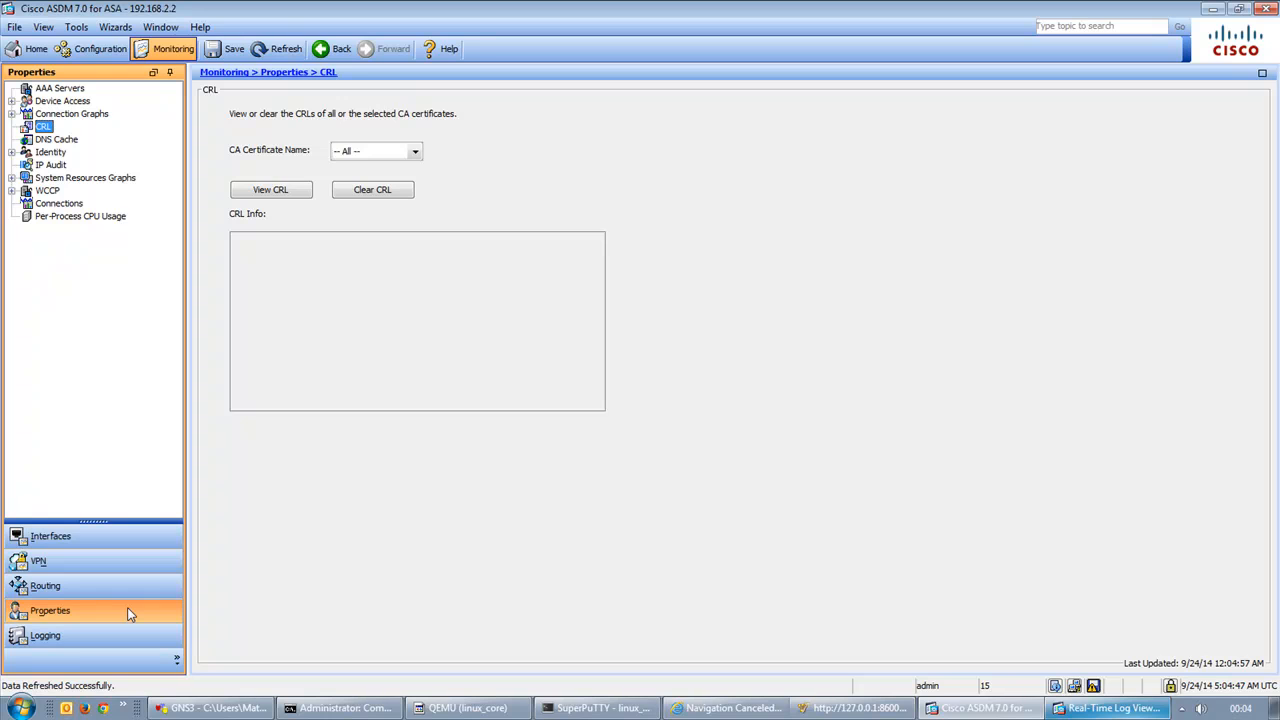
# Review the NAT rule configuration, the Firewall Dashboard's top access rules and the Device Dashboard
pyautogui.click(101, 58)
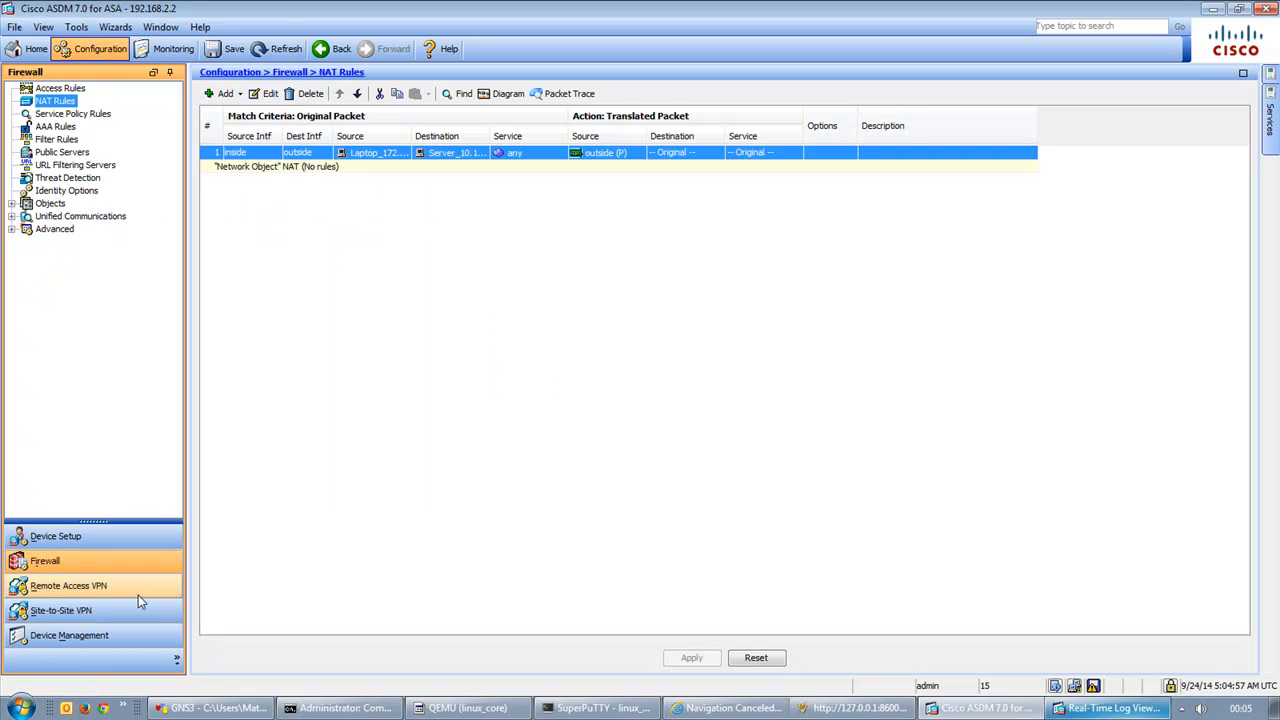
pyautogui.click(35, 48)
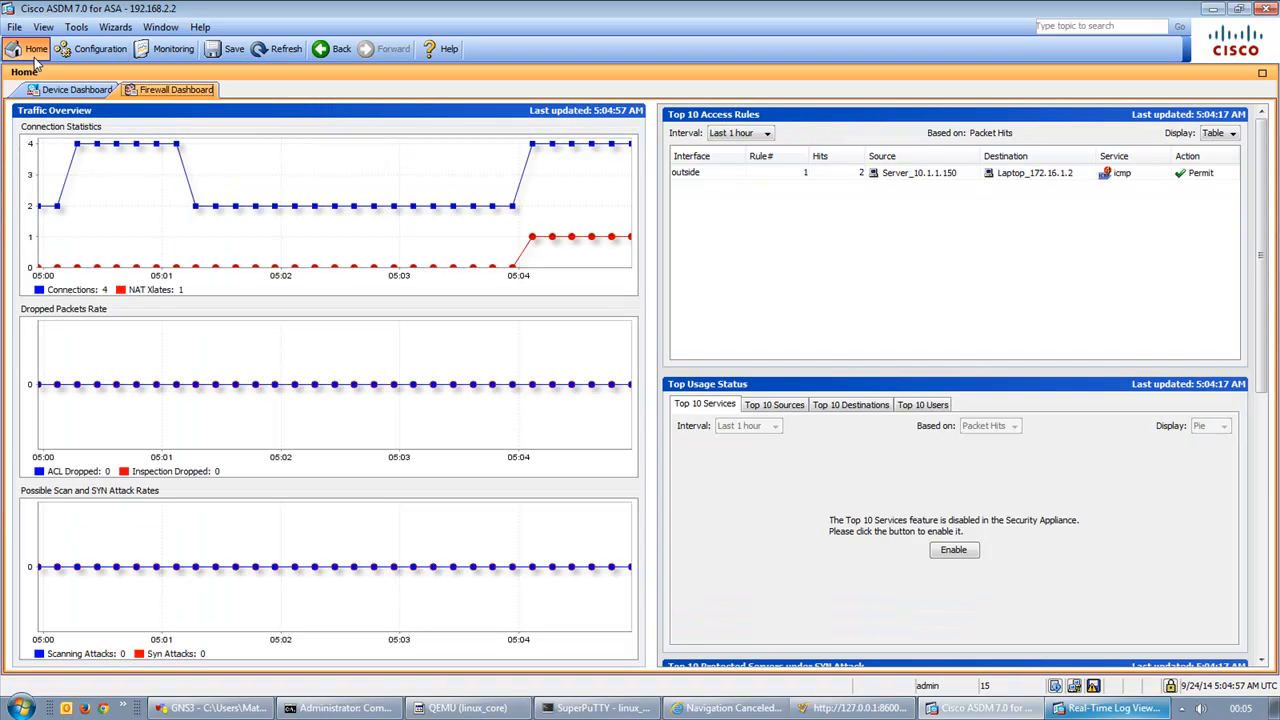
pyautogui.click(800, 177)
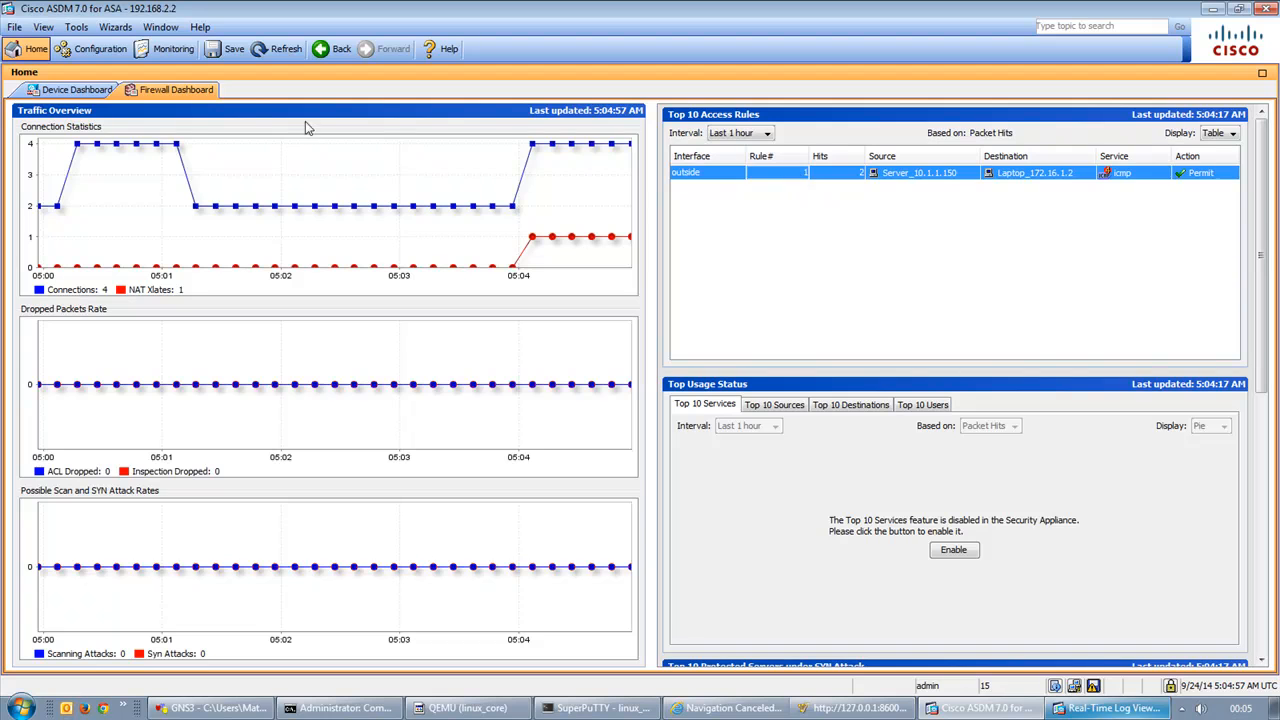
pyautogui.click(70, 92)
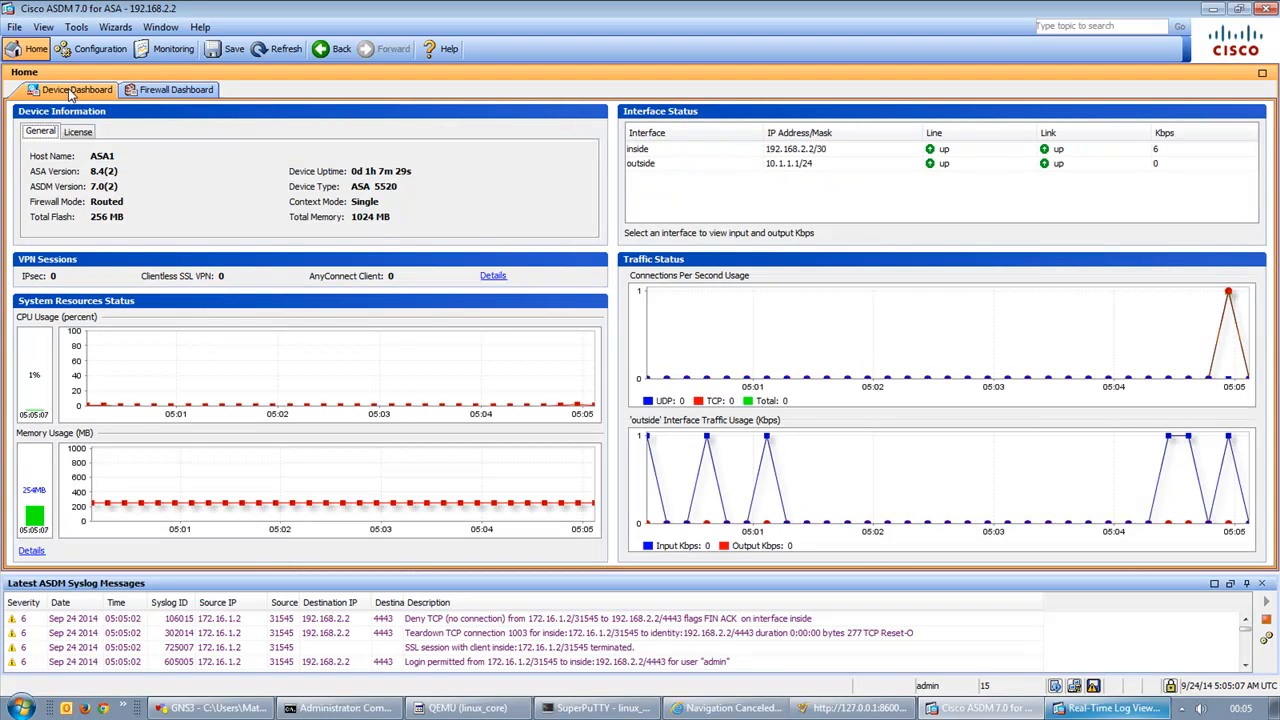
pyautogui.click(65, 54)
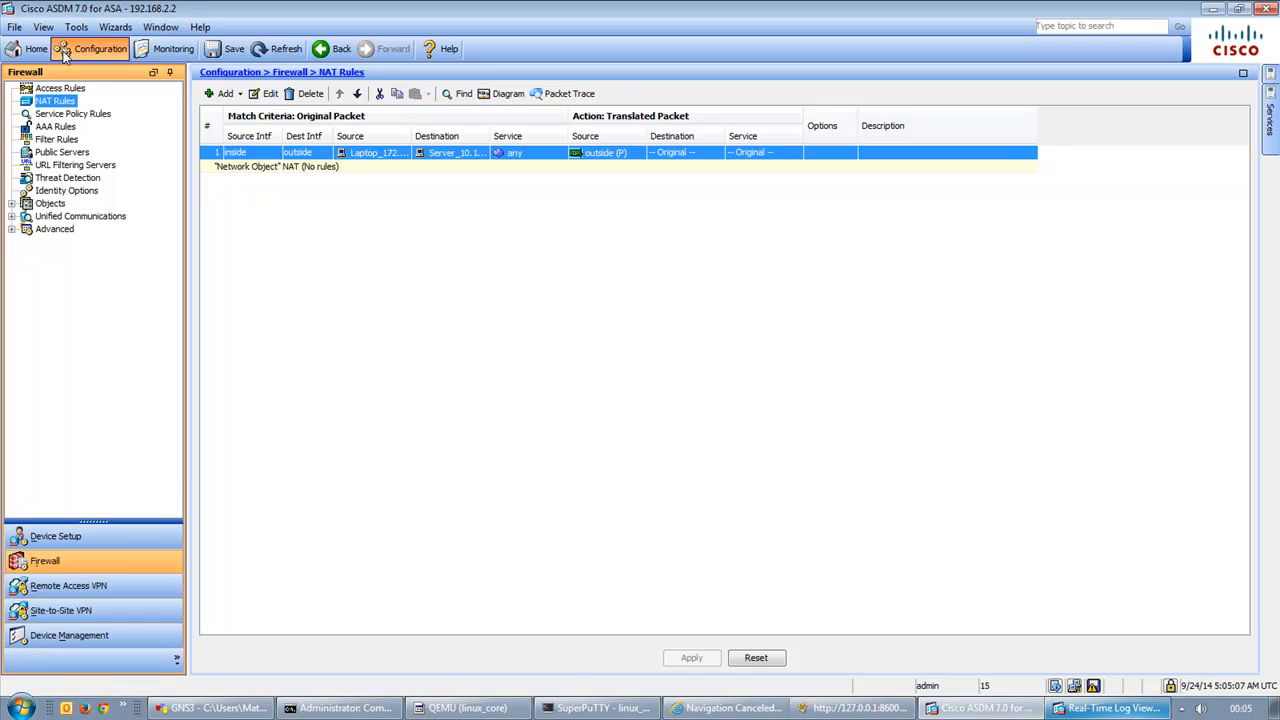
# Add Xlate Utilization from the Monitoring connection graphs to the selected graphs, display it and enlarge the graph window
pyautogui.click(162, 51)
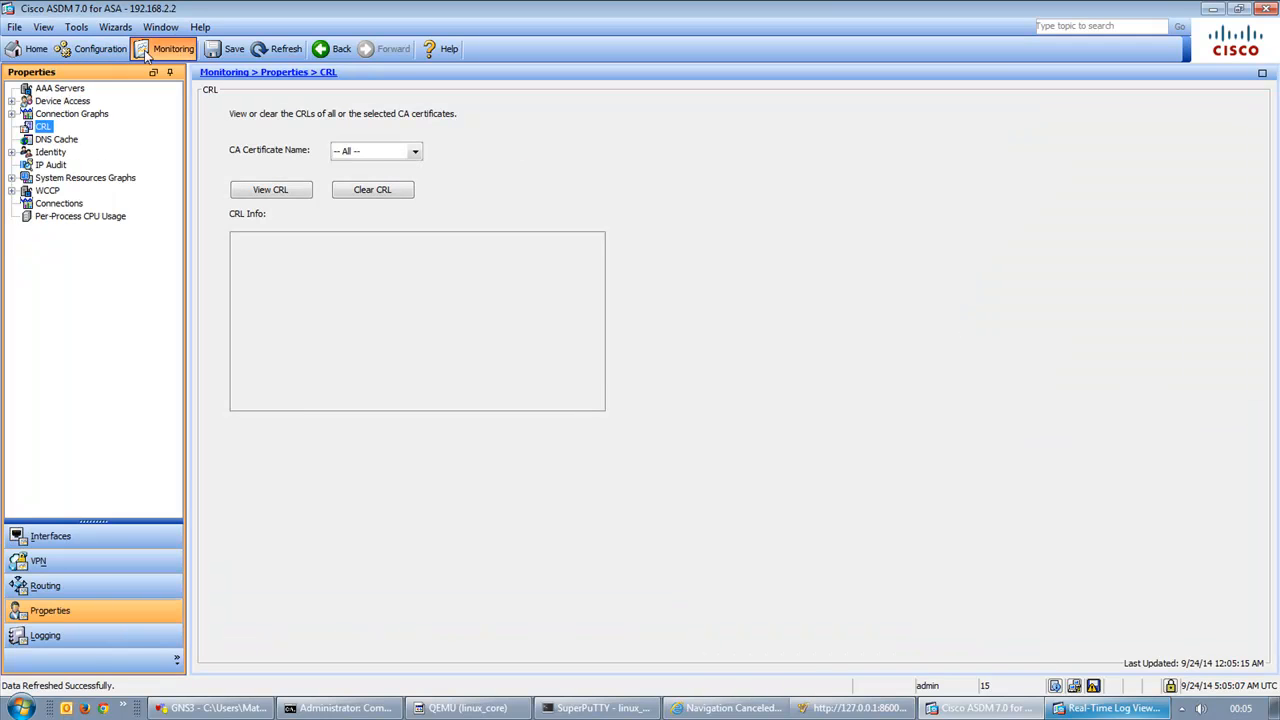
pyautogui.click(45, 114)
pyautogui.click(43, 103)
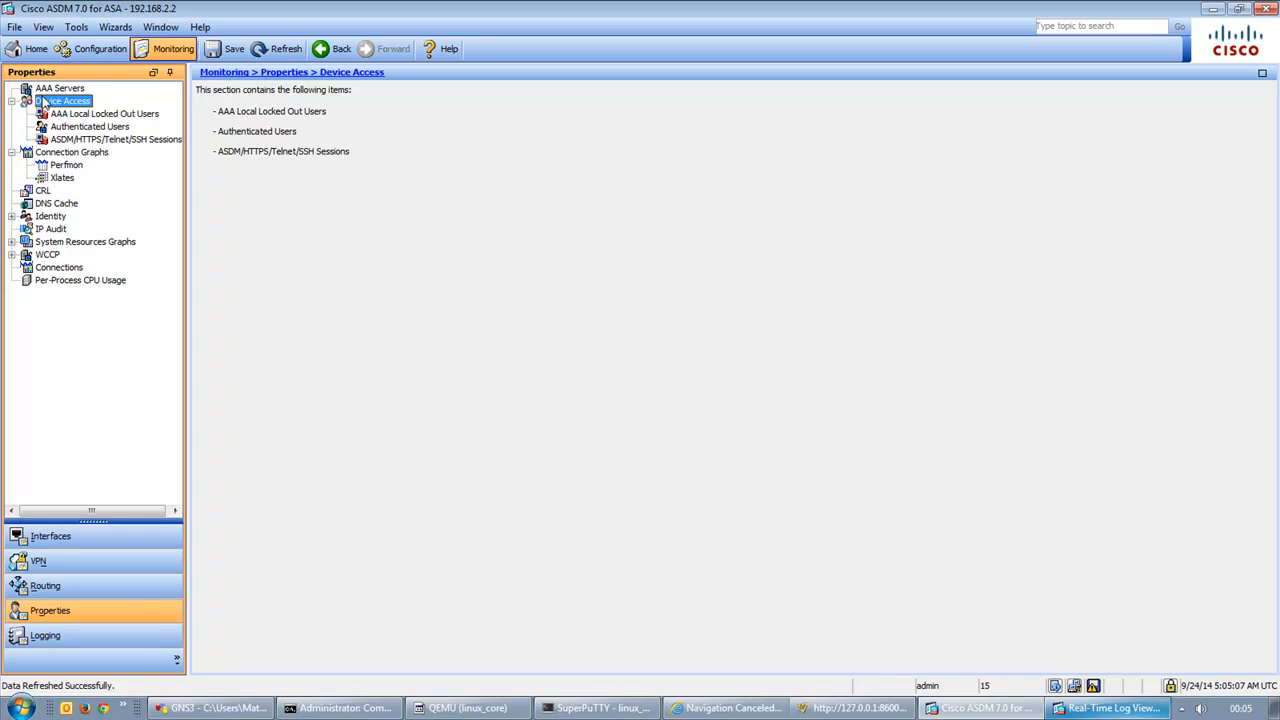
pyautogui.click(62, 178)
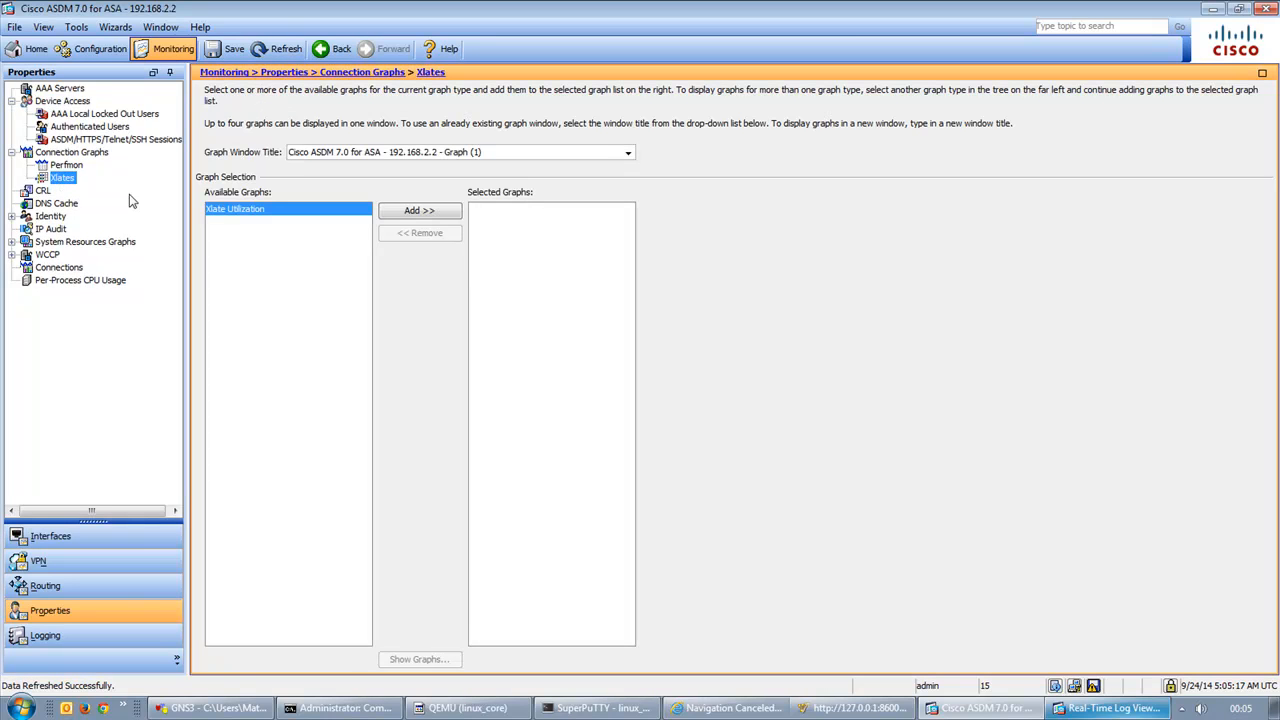
pyautogui.click(419, 213)
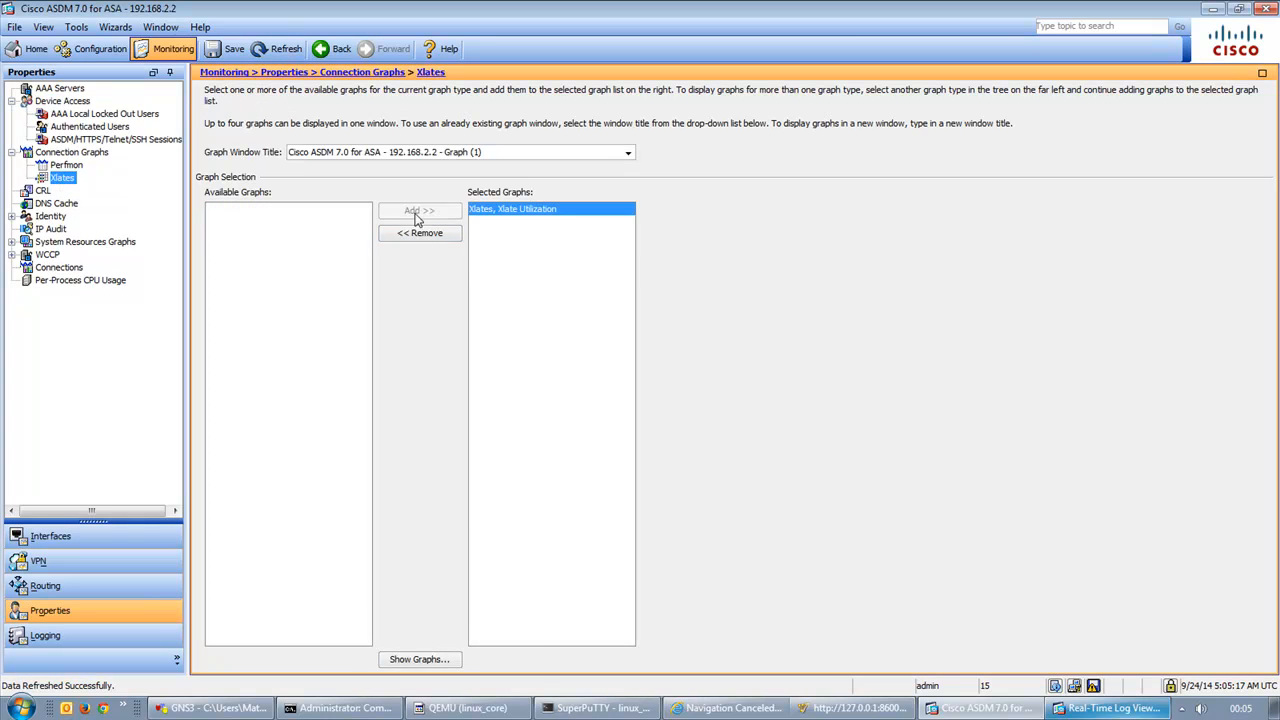
pyautogui.click(394, 656)
pyautogui.moveTo(469, 537); pyautogui.dragTo(912, 595)
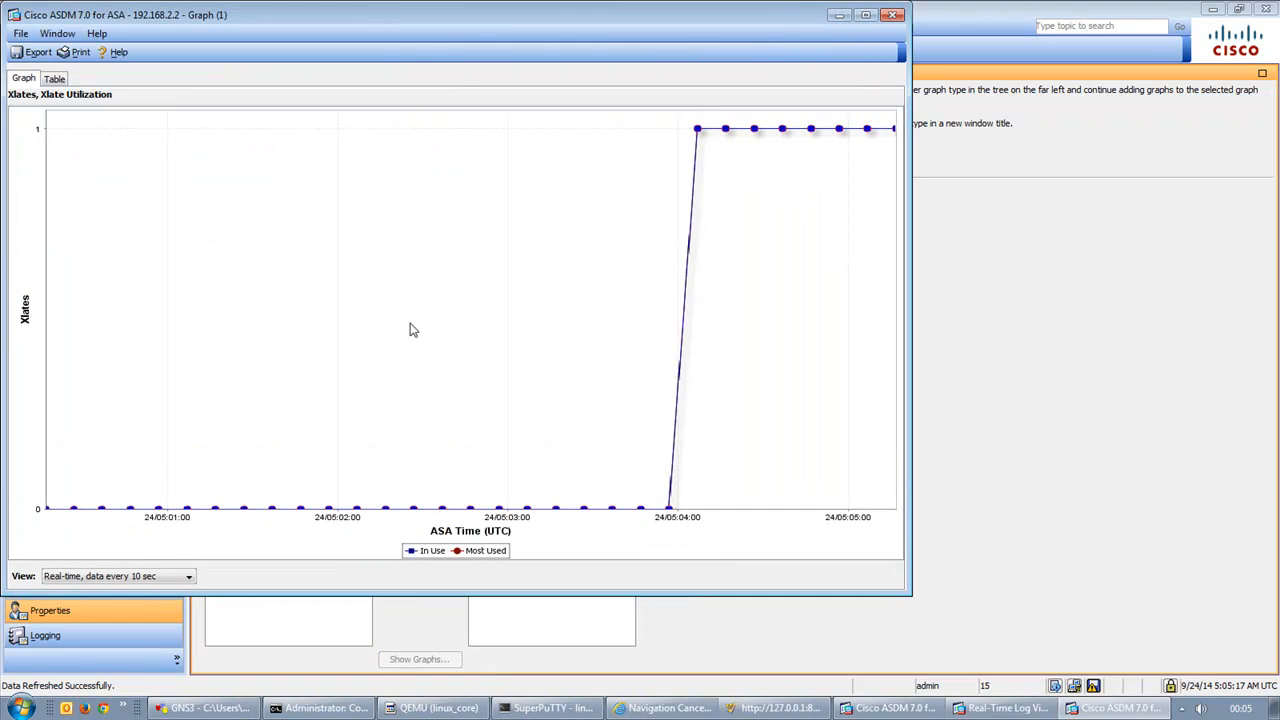
# Examine the Xlate Utilization data as table and graph, check the running ping, and close the graph window
pyautogui.click(50, 81)
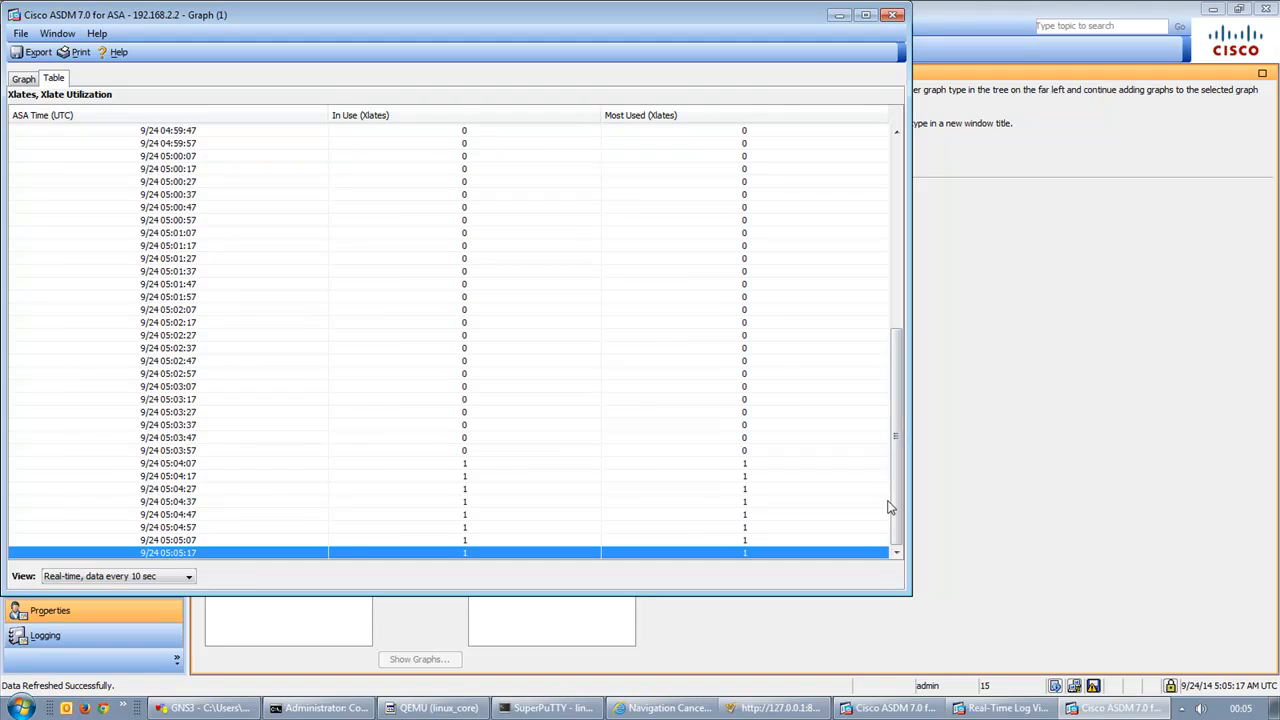
pyautogui.scroll(8, 803, 468)
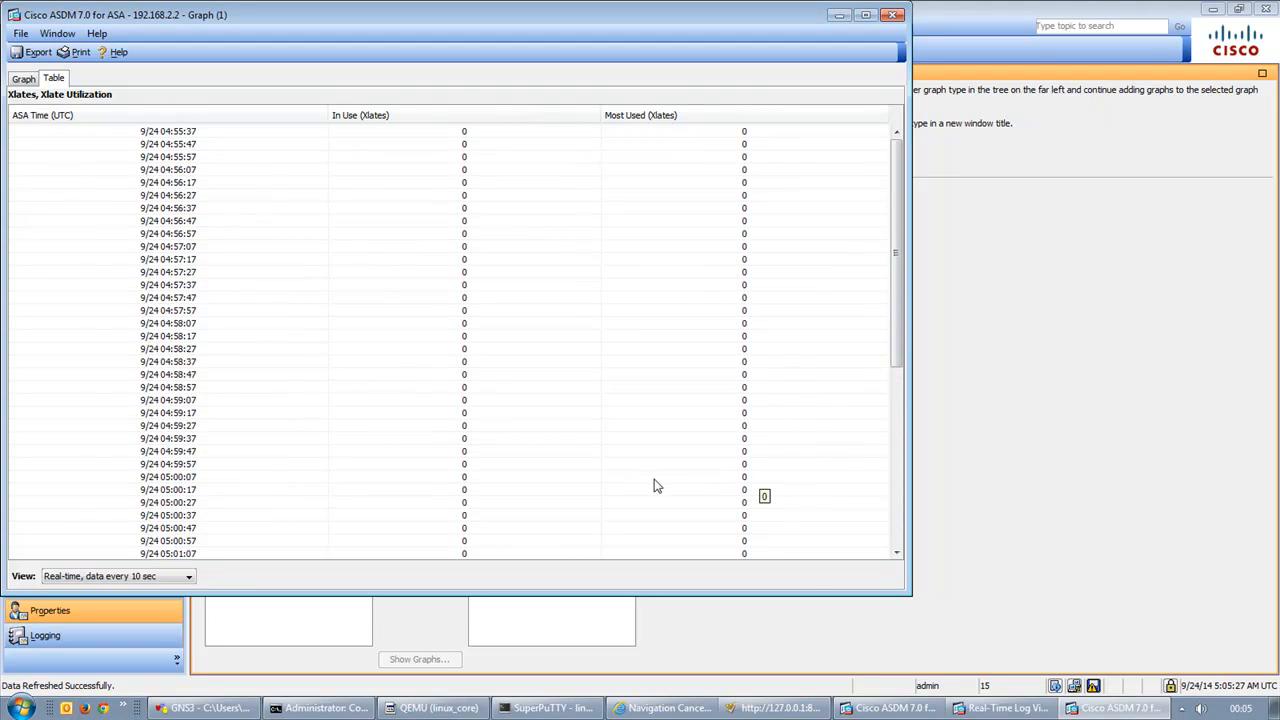
pyautogui.scroll(-8, 653, 484)
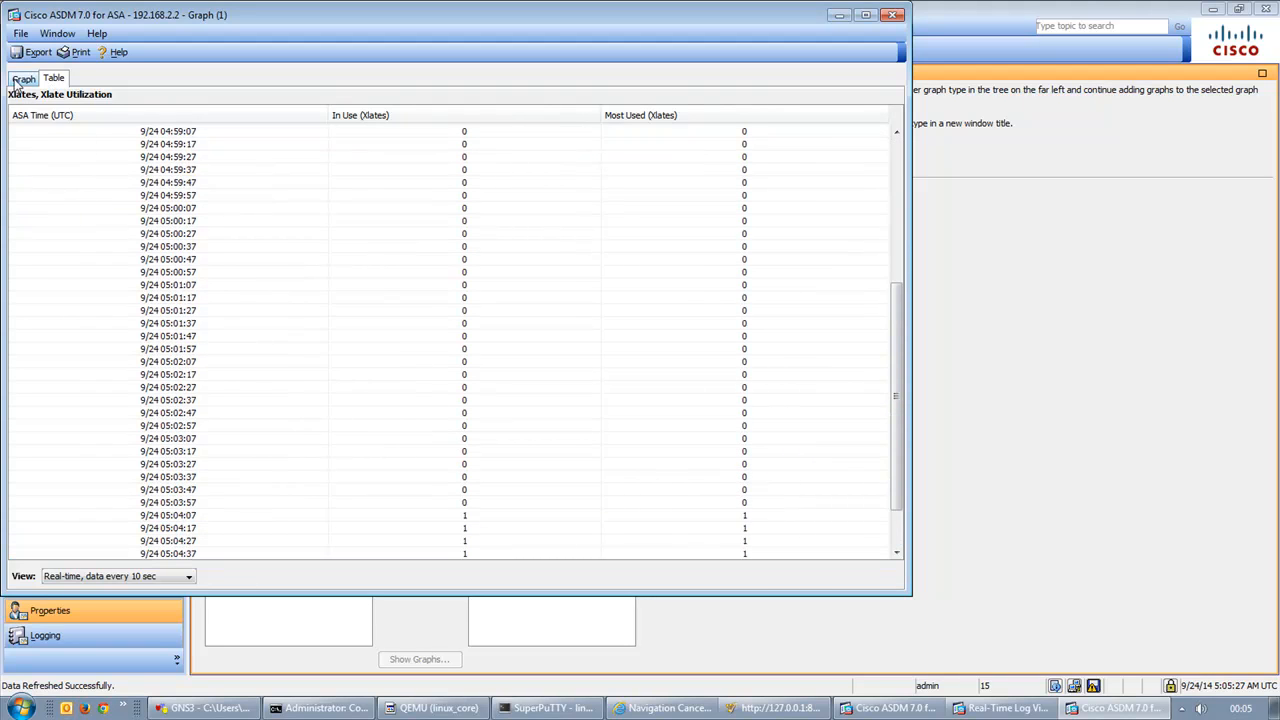
pyautogui.click(23, 80)
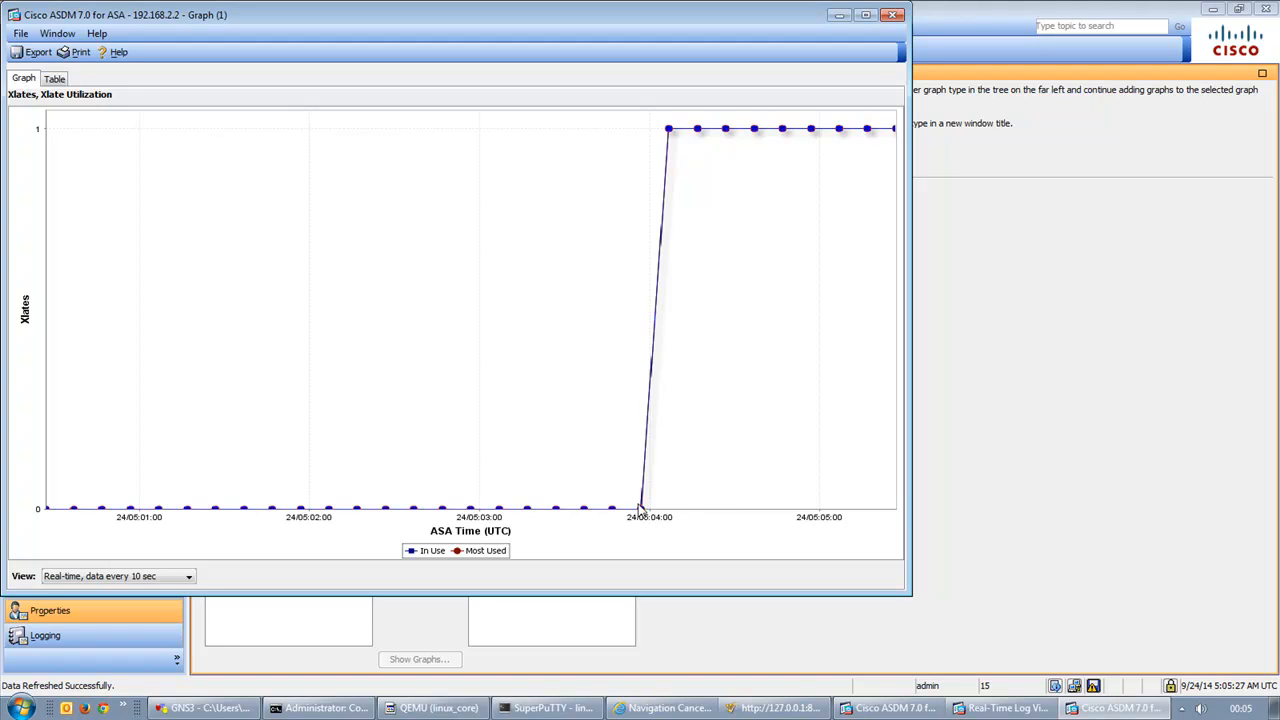
pyautogui.moveTo(643, 515)
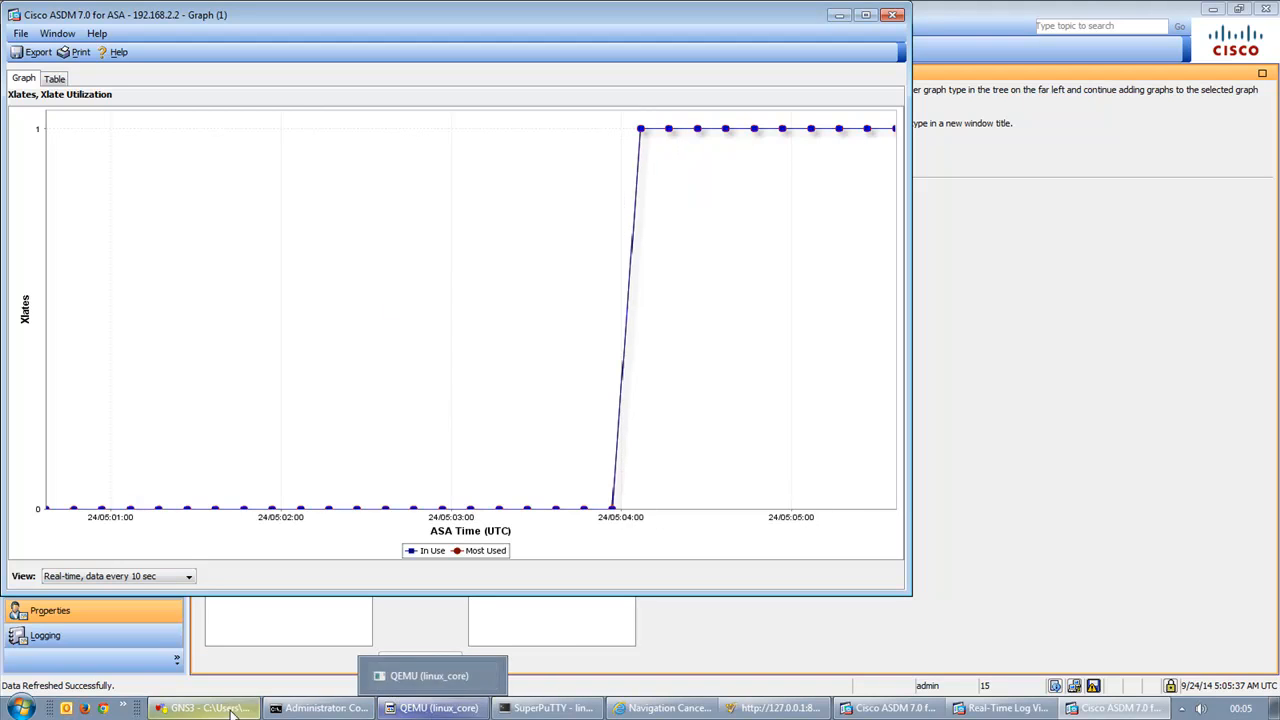
pyautogui.click(312, 708)
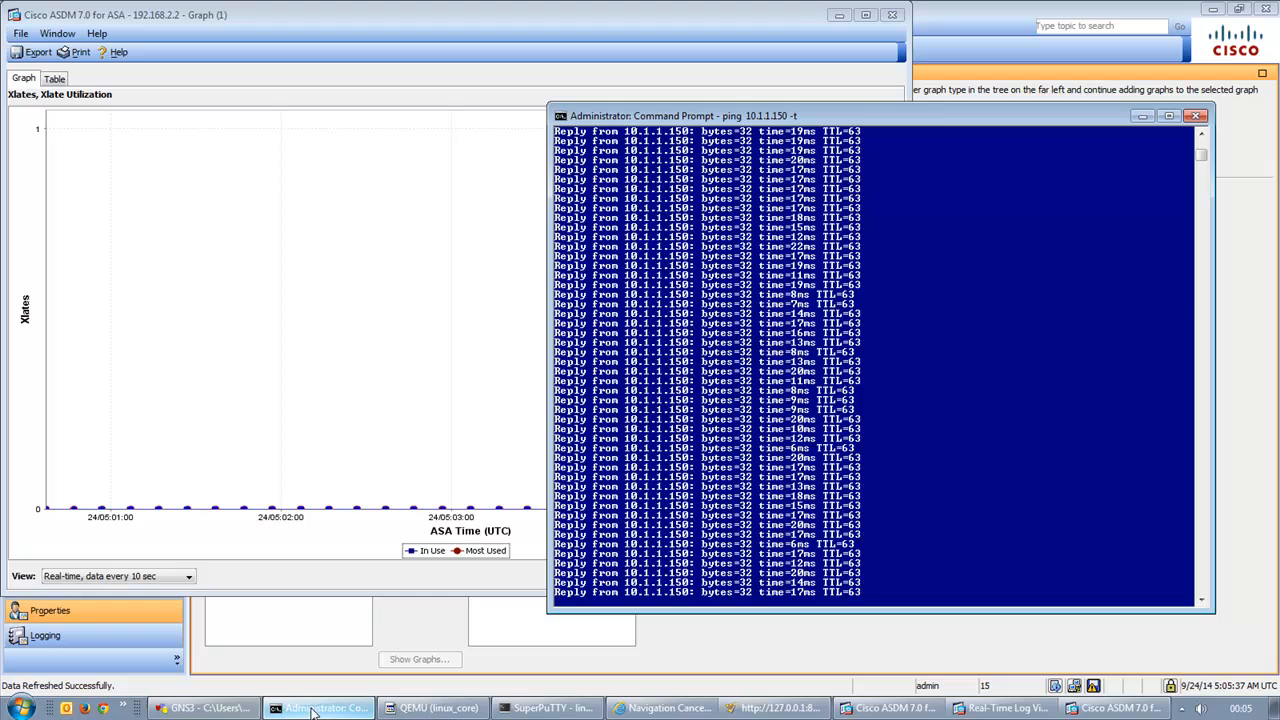
pyautogui.click(1142, 116)
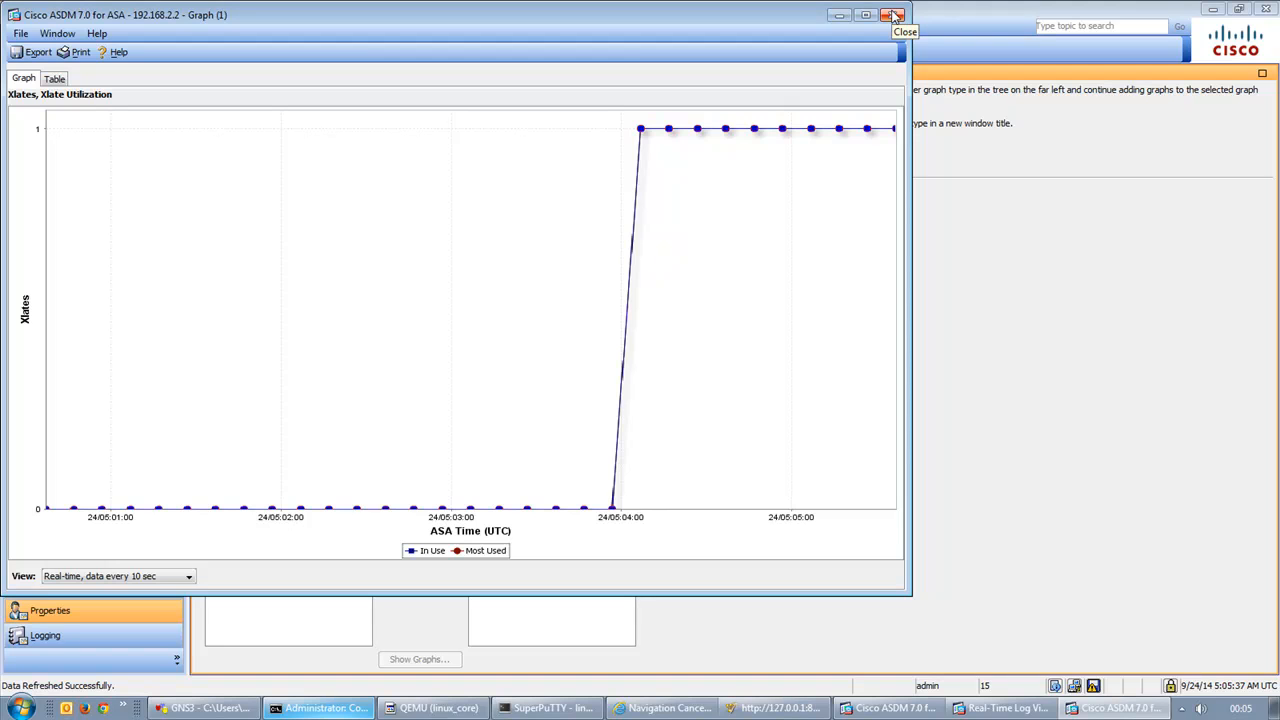
pyautogui.click(895, 17)
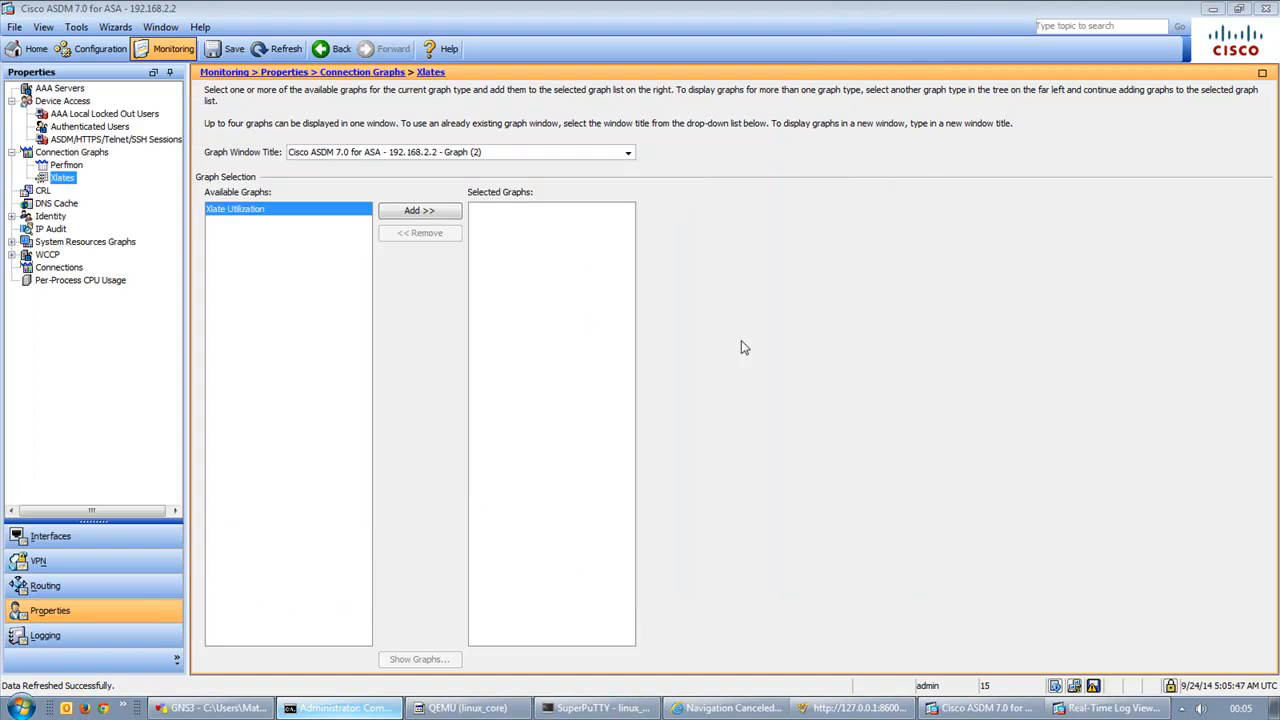
# Delete the inside-to-outside NAT rule from the firewall configuration and send the change to the ASA
pyautogui.click(89, 52)
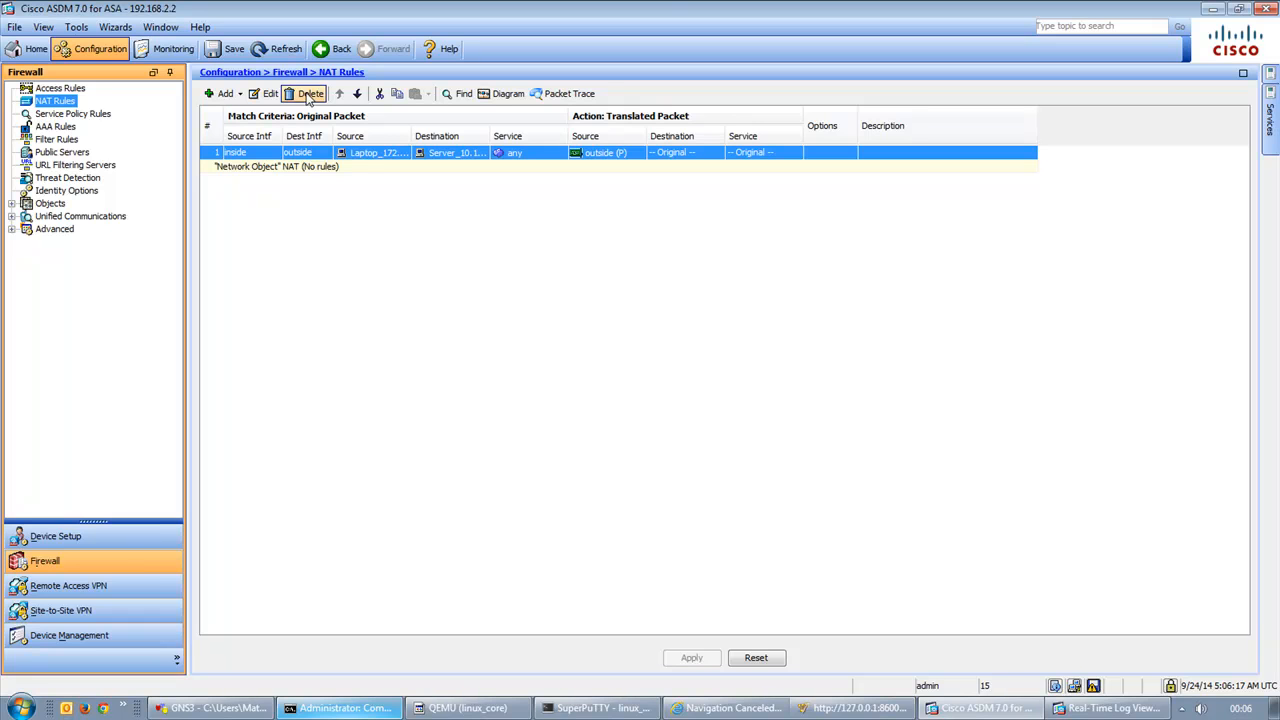
pyautogui.click(308, 94)
pyautogui.click(694, 657)
pyautogui.click(549, 508)
# Switch to the linux_core session in SuperPuTTY and run "route add default gw 10.1.1.1" to add the default gateway
pyautogui.click(600, 707)
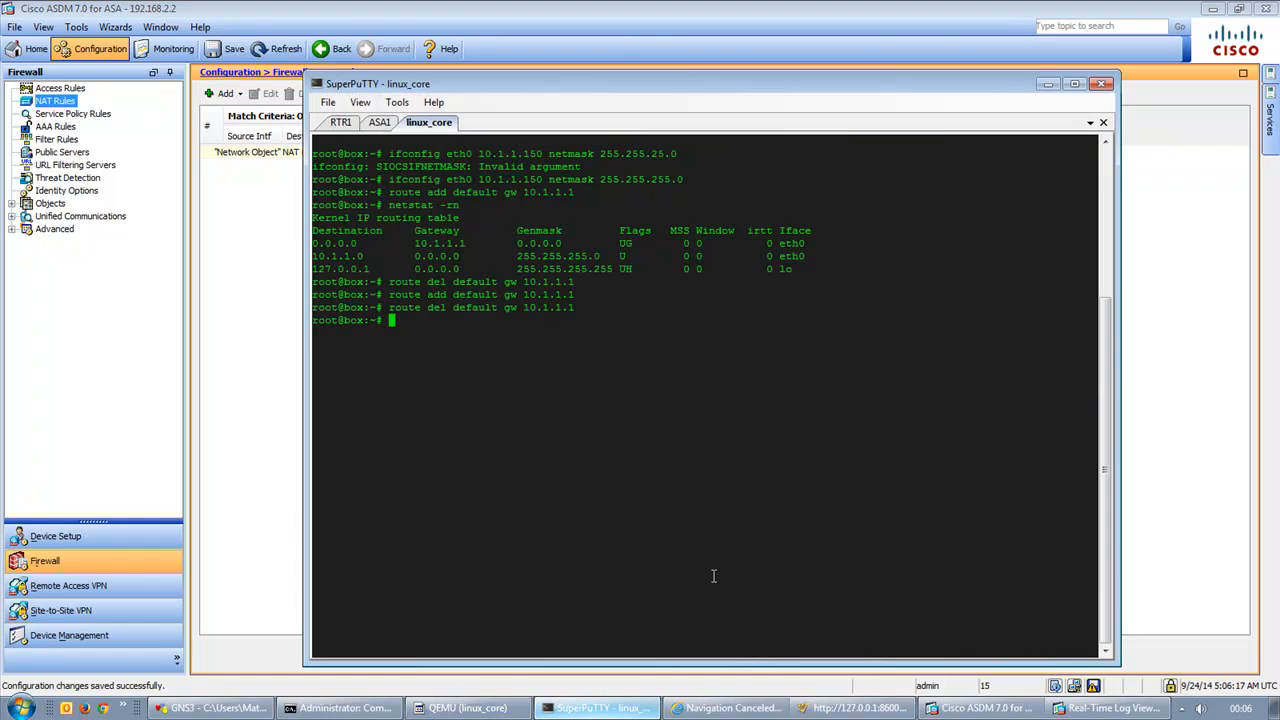
pyautogui.press('Up')
pyautogui.press('Up')
pyautogui.press('Return')
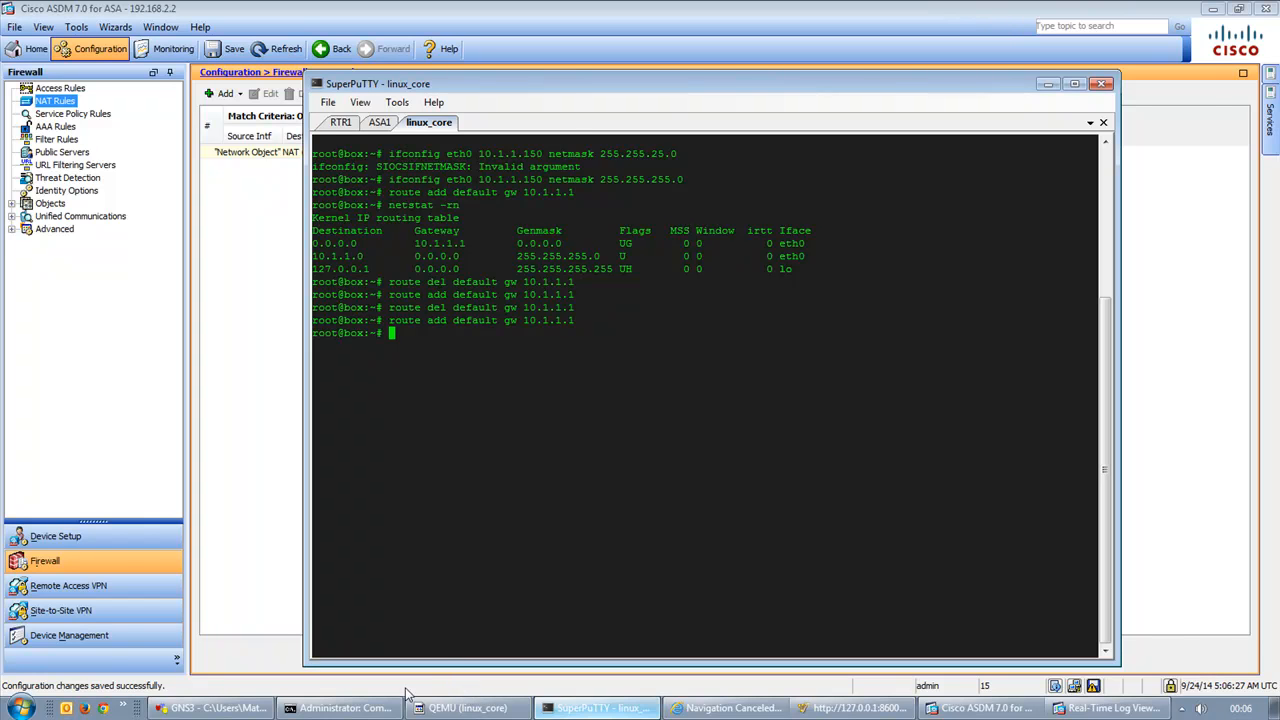
# Stop the continuous ping to 10.1.1.150 in the Command Prompt and add a few blank prompt lines
pyautogui.click(372, 709)
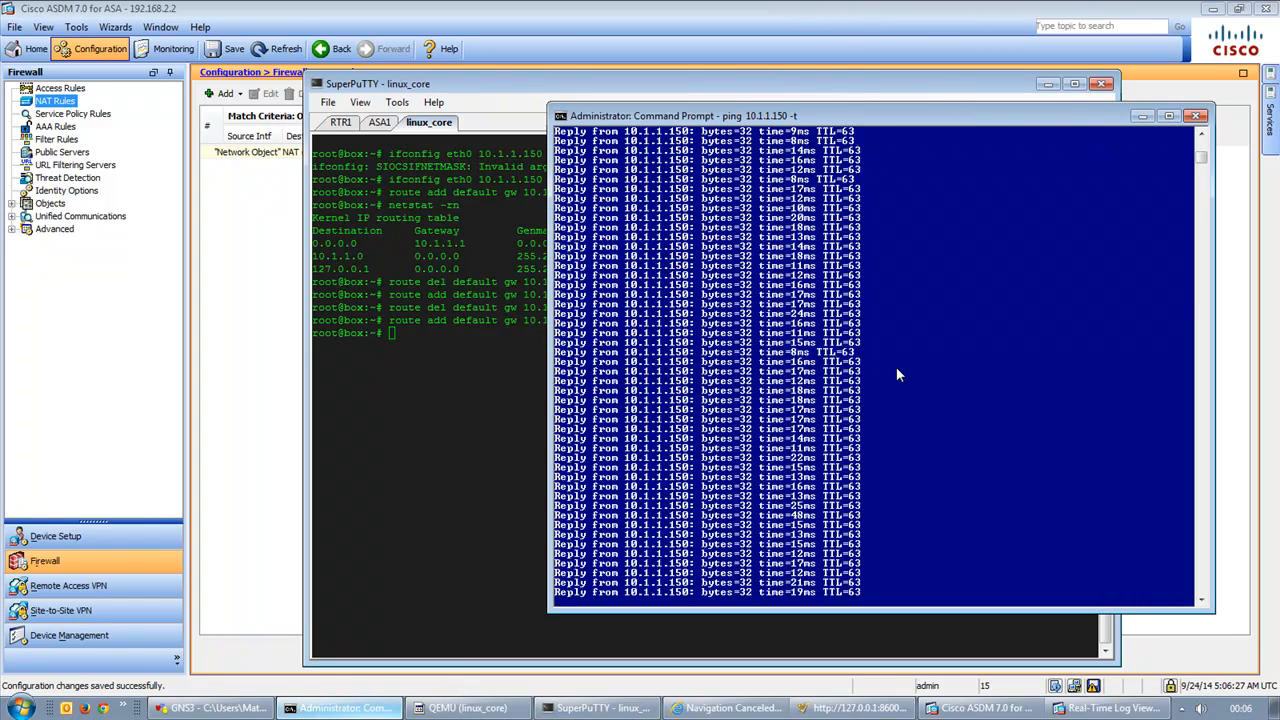
pyautogui.hotkey('ctrl', 'c')
pyautogui.press('Return')
pyautogui.press('Return')
pyautogui.press('Return')
pyautogui.press('Return')
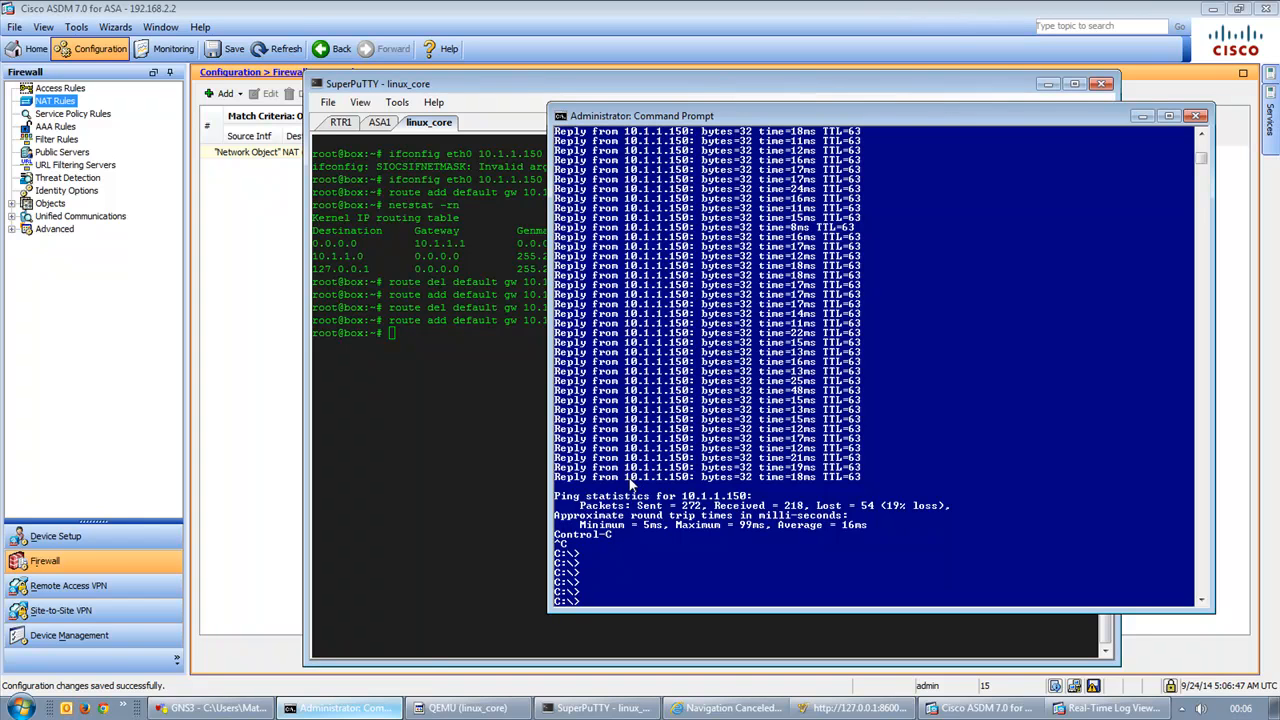
# Switch to the GNS3 topology and add a note reading "123.4.56.7/32" below the link between RTR1 and ASA1
pyautogui.click(210, 708)
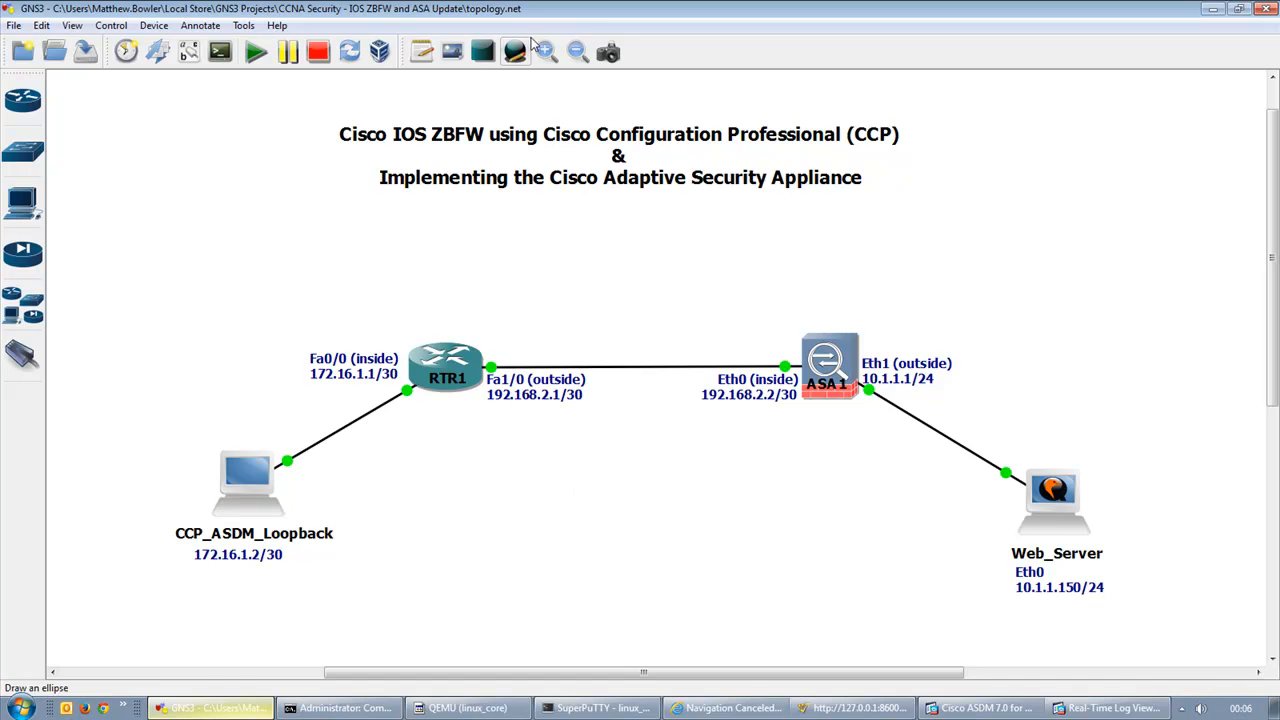
pyautogui.click(435, 57)
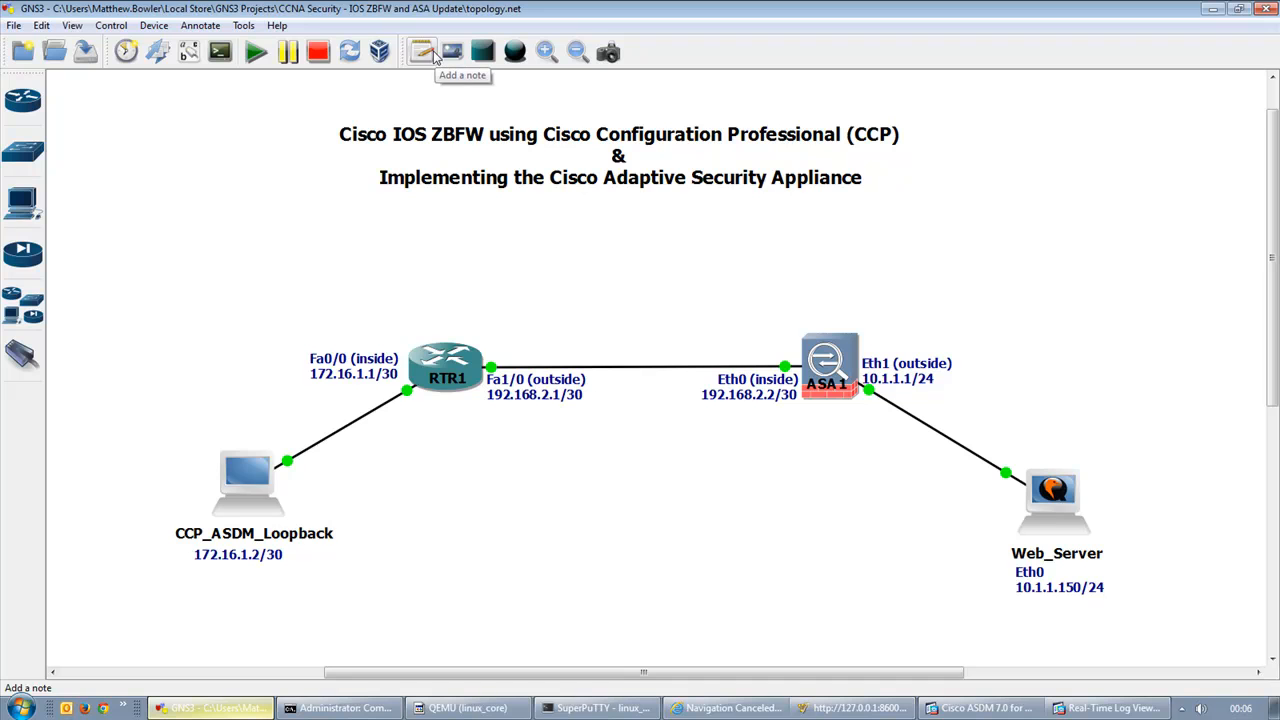
pyautogui.click(686, 484)
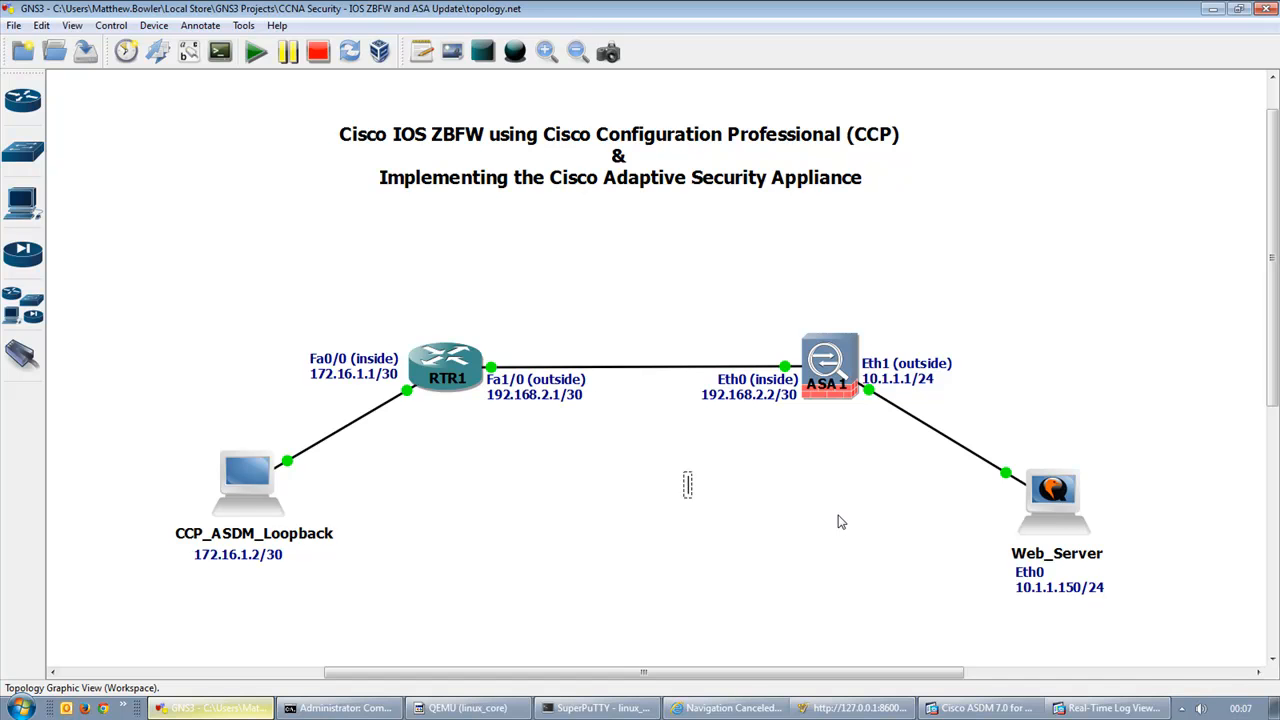
pyautogui.write('123.4.56')
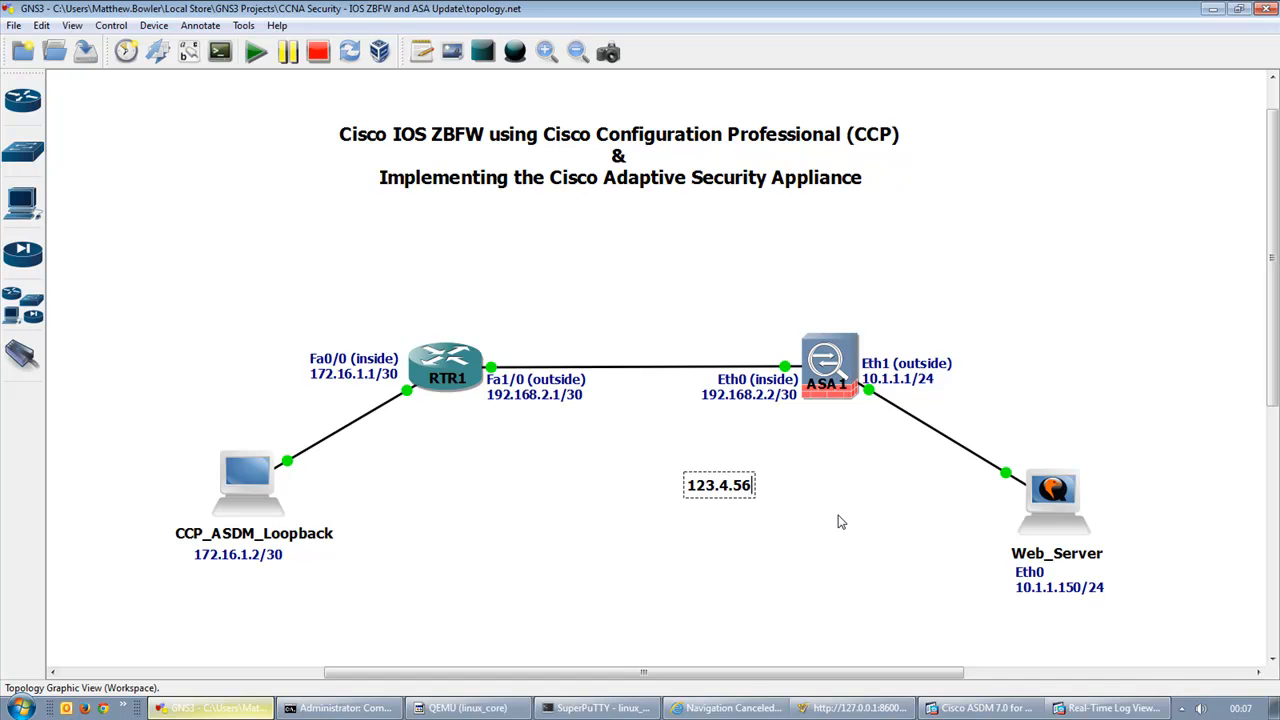
pyautogui.write('.7/32')
pyautogui.click(840, 521)
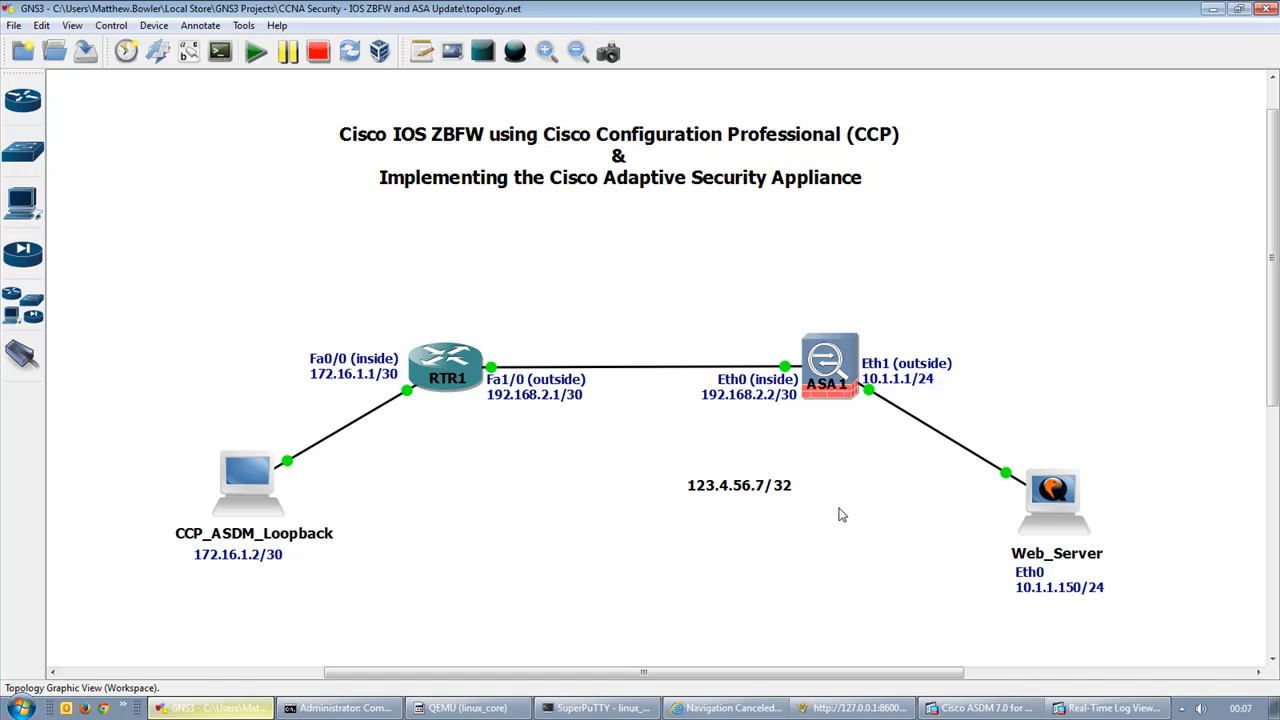
# Move the 123.4.56.7/32 note so that it sits just below the ASA1 firewall
pyautogui.click(763, 490)
pyautogui.doubleClick(767, 493)
pyautogui.click(759, 512)
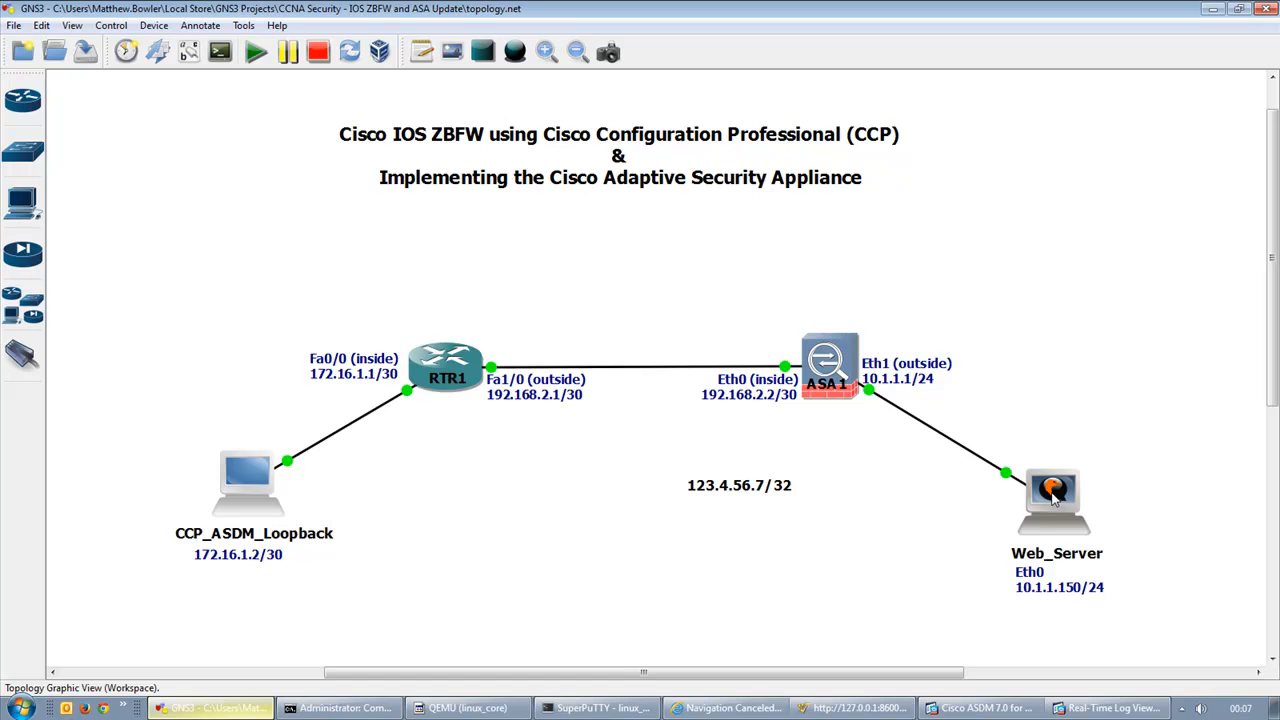
pyautogui.moveTo(741, 495); pyautogui.dragTo(800, 462)
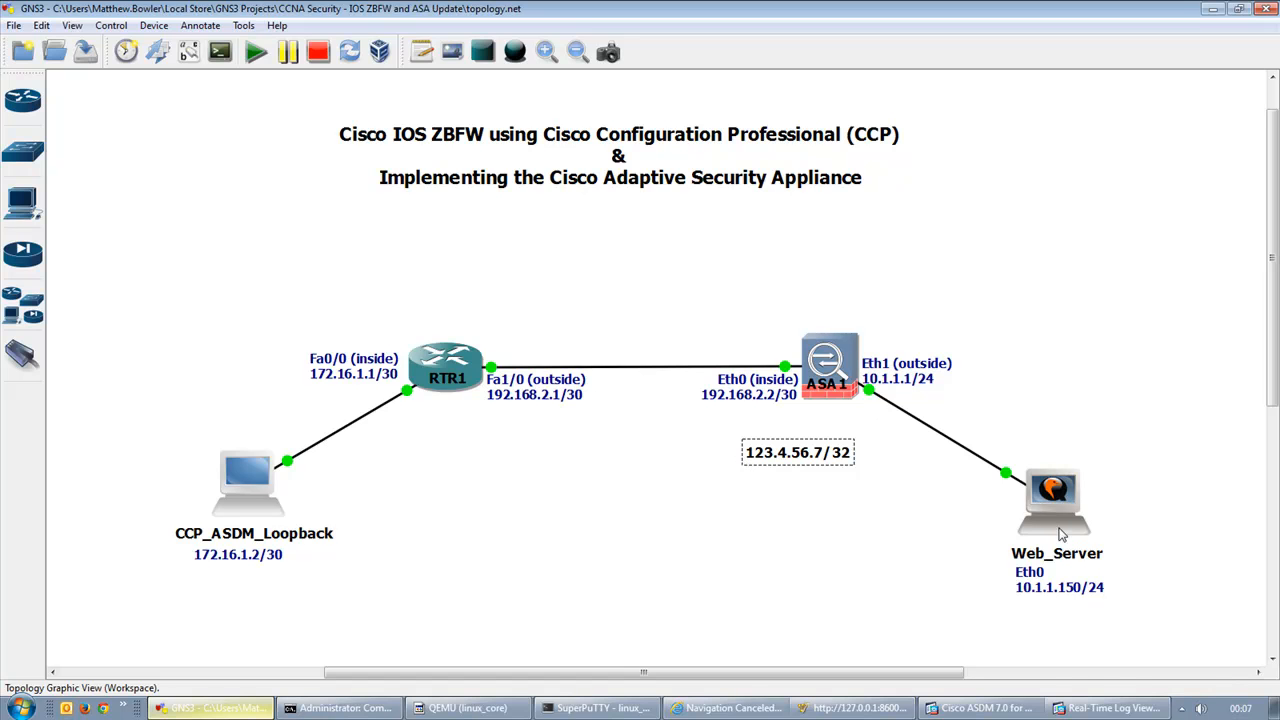
pyautogui.moveTo(1058, 525)
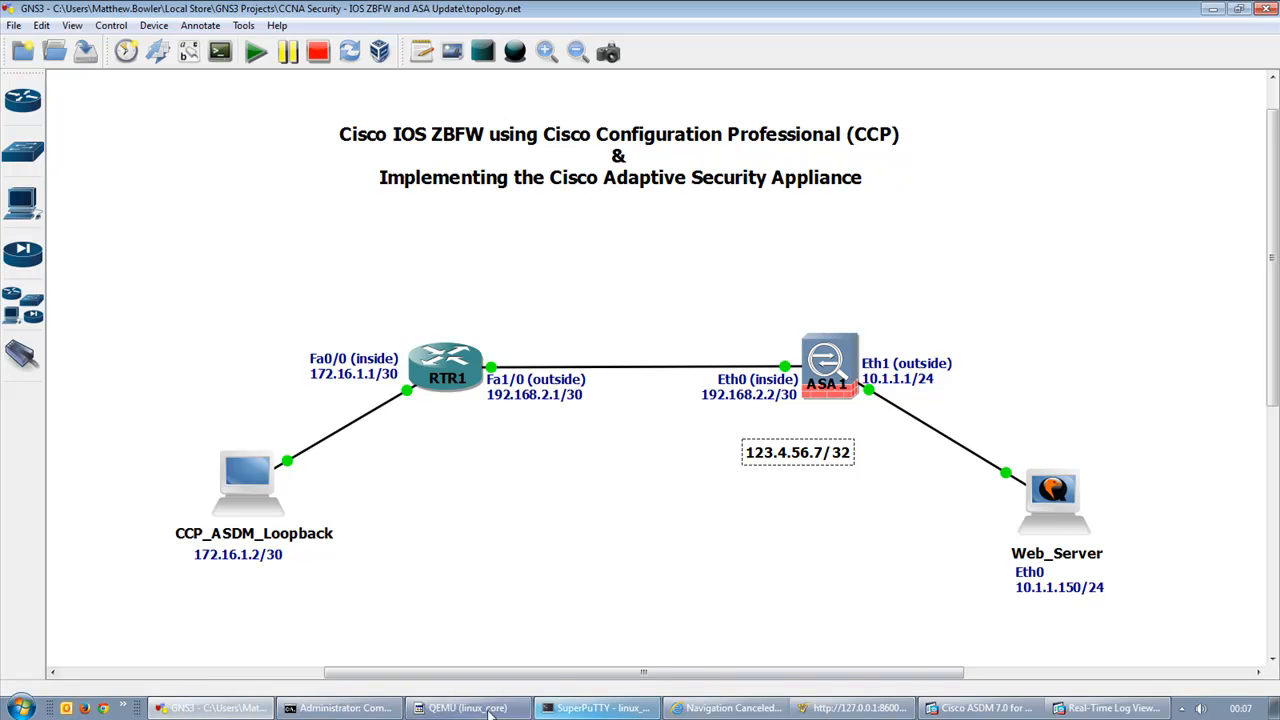
# Switch to the Command Prompt and run "route add 123.4.56.7 mask 255.255.255.255 172.16.1.1"
pyautogui.click(337, 708)
pyautogui.write('route add 10.1.1.0 mask 255.255.255.0 172.16.1.1')
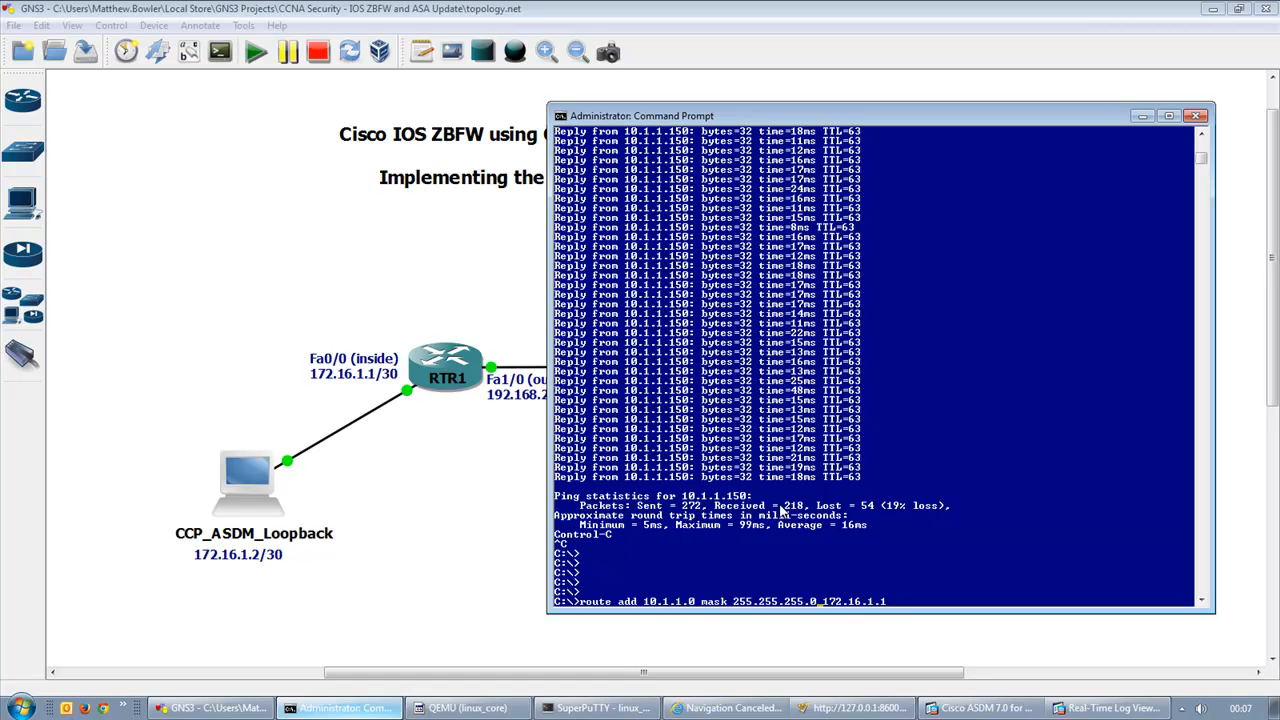
pyautogui.press('BackSpace')
pyautogui.write('255')
pyautogui.press('BackSpace')
pyautogui.press('BackSpace')
pyautogui.press('BackSpace')
pyautogui.press('BackSpace')
pyautogui.press('BackSpace')
pyautogui.press('BackSpace')
pyautogui.press('BackSpace')
pyautogui.press('BackSpace')
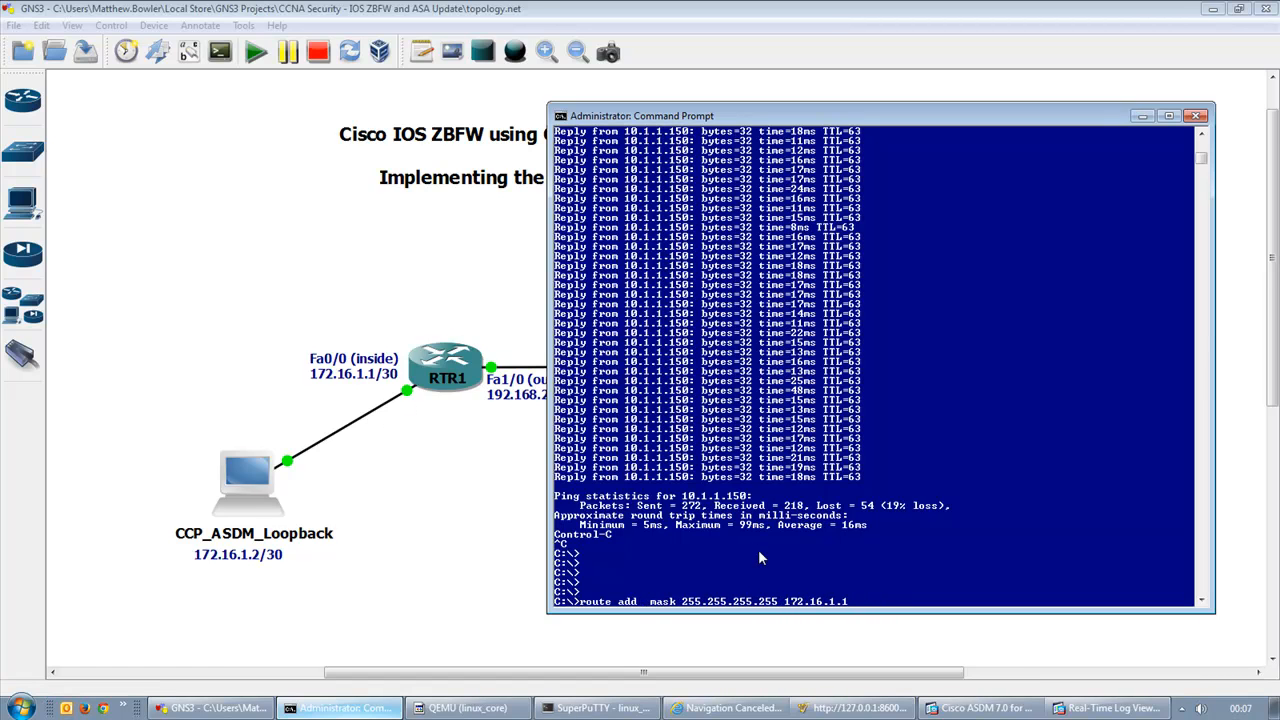
pyautogui.write('123.4.56.7')
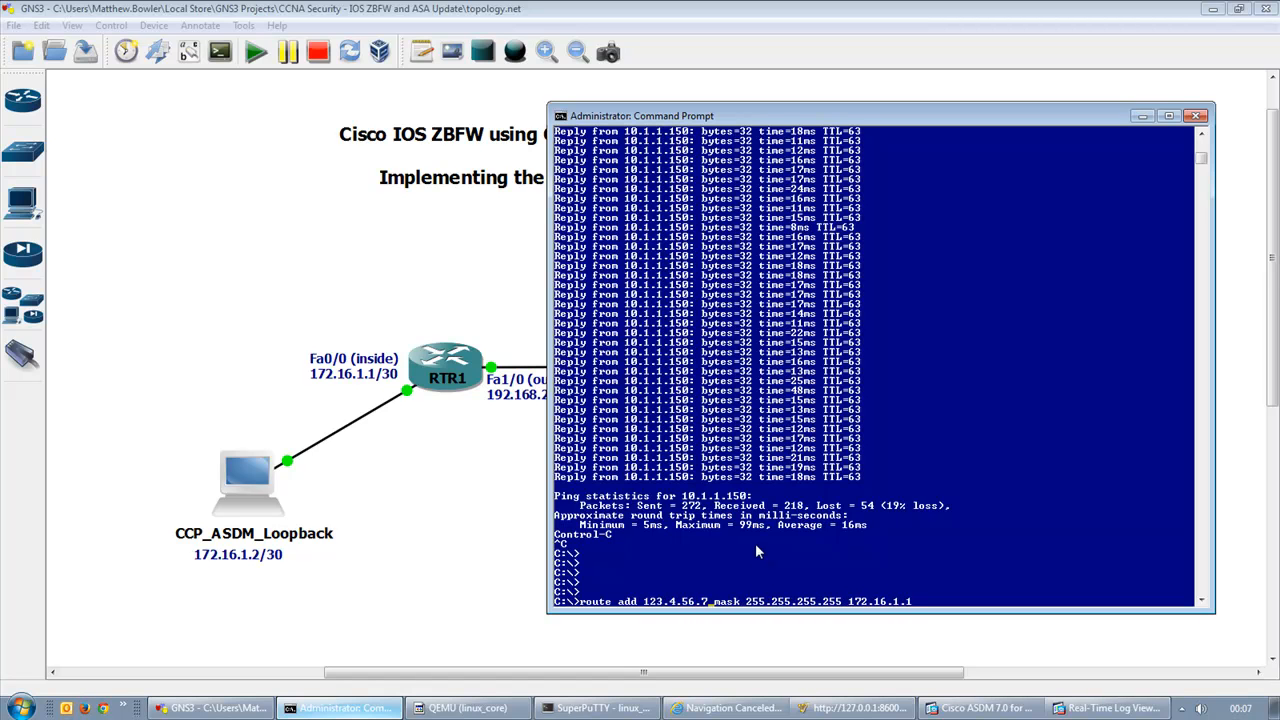
pyautogui.moveTo(805, 120); pyautogui.dragTo(629, 126)
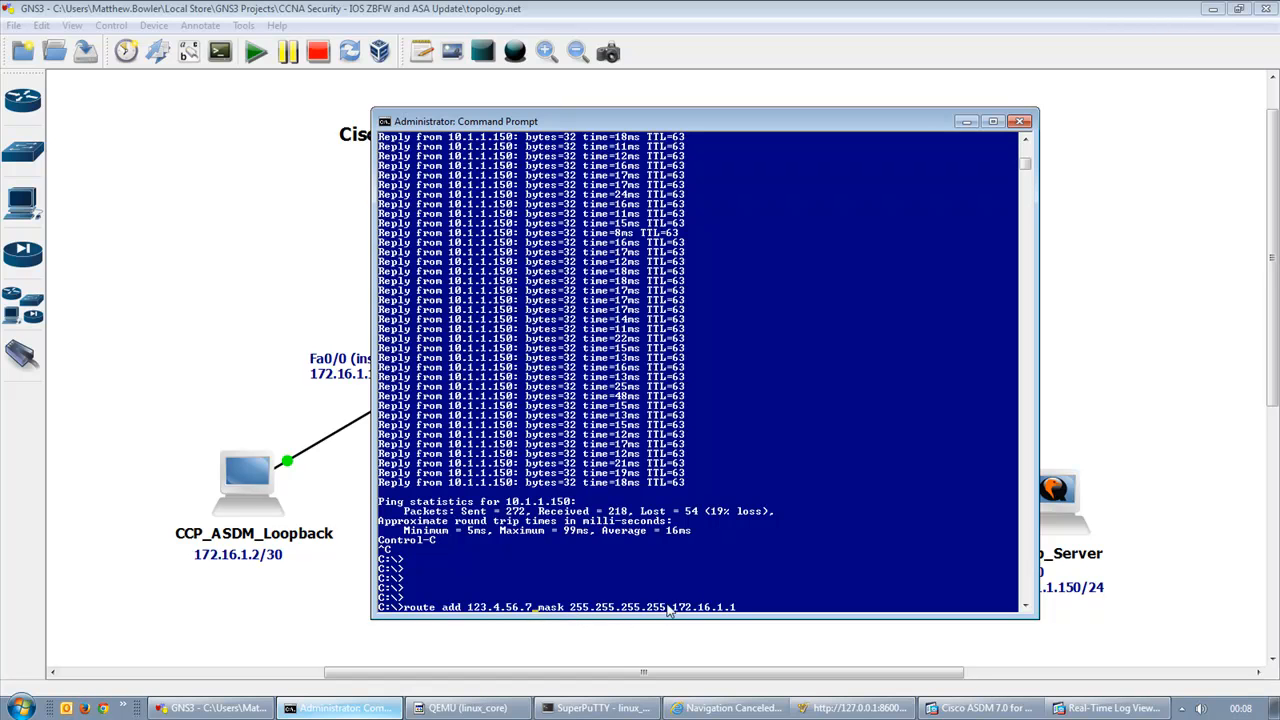
pyautogui.press('Return')
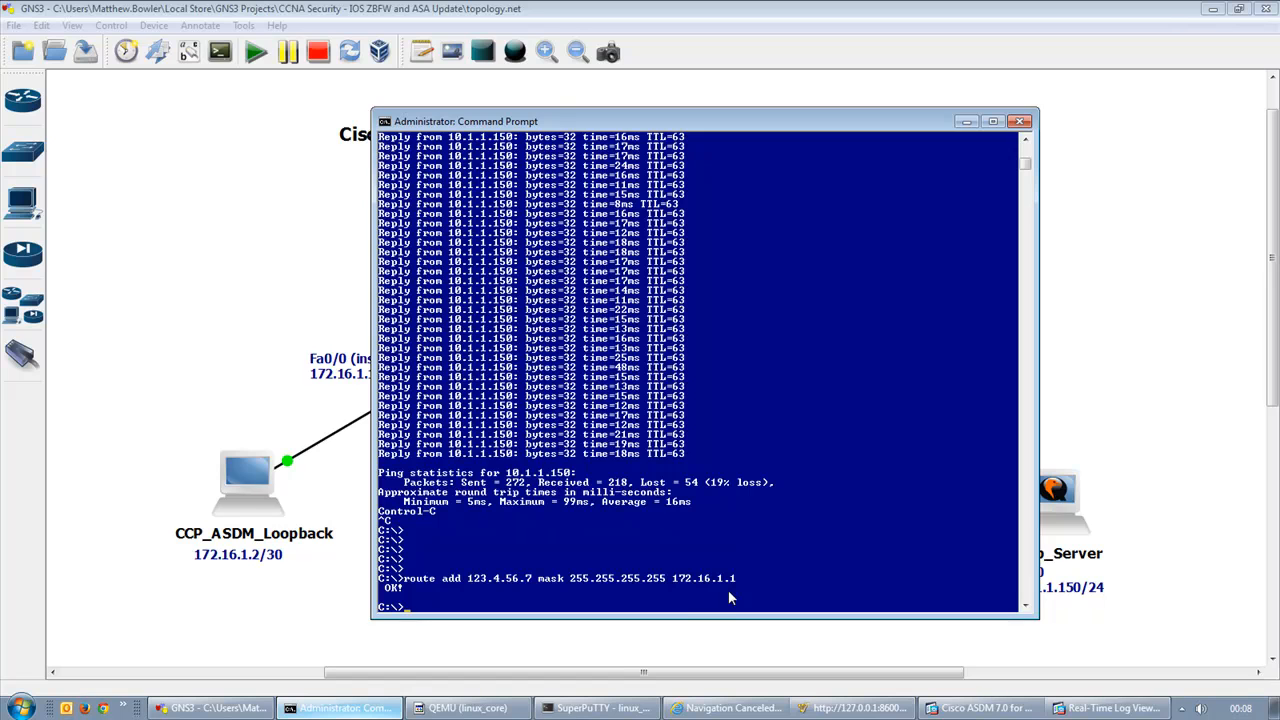
# Recall the earlier ping command, replace its target with 123.4.56.7, and run "ping 123.4.56.7 -t"
pyautogui.press('Up')
pyautogui.press('Up')
pyautogui.press('BackSpace')
pyautogui.press('BackSpace')
pyautogui.press('BackSpace')
pyautogui.press('BackSpace')
pyautogui.press('BackSpace')
pyautogui.press('BackSpace')
pyautogui.press('BackSpace')
pyautogui.press('BackSpace')
pyautogui.press('BackSpace')
pyautogui.press('BackSpace')
pyautogui.moveTo(469, 581); pyautogui.dragTo(530, 588)
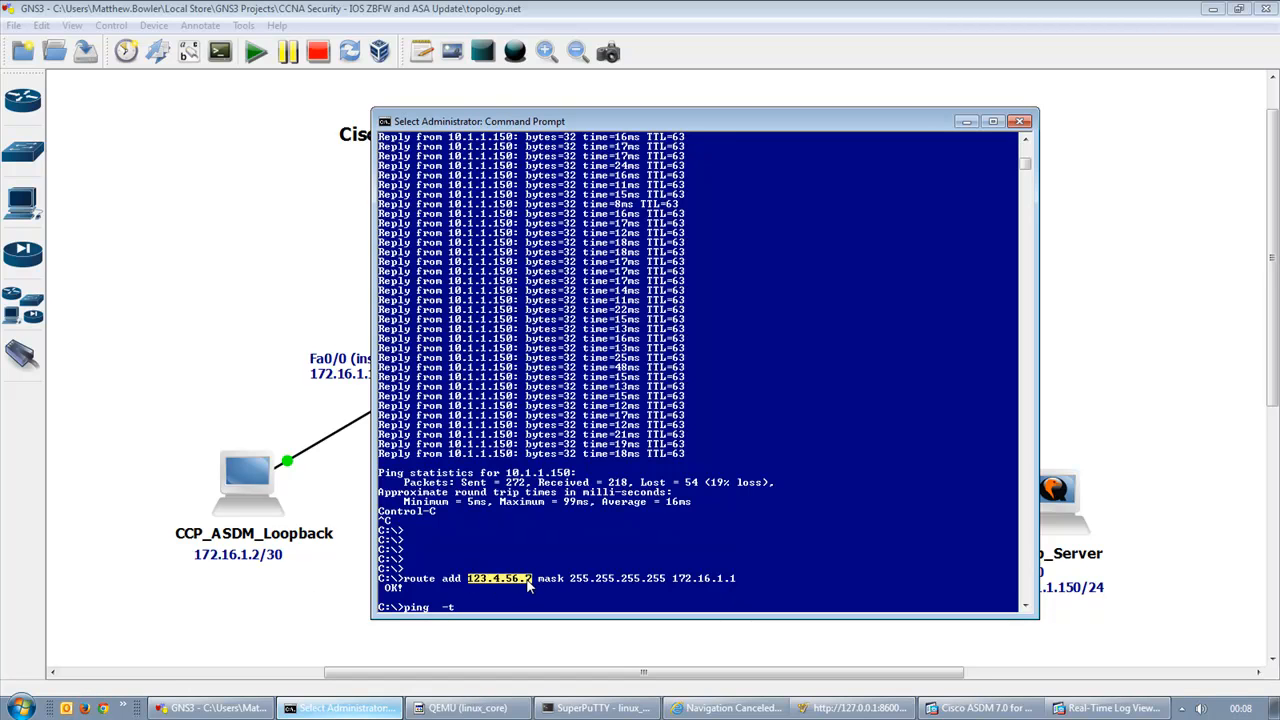
pyautogui.rightClick(524, 569)
pyautogui.rightClick(537, 510)
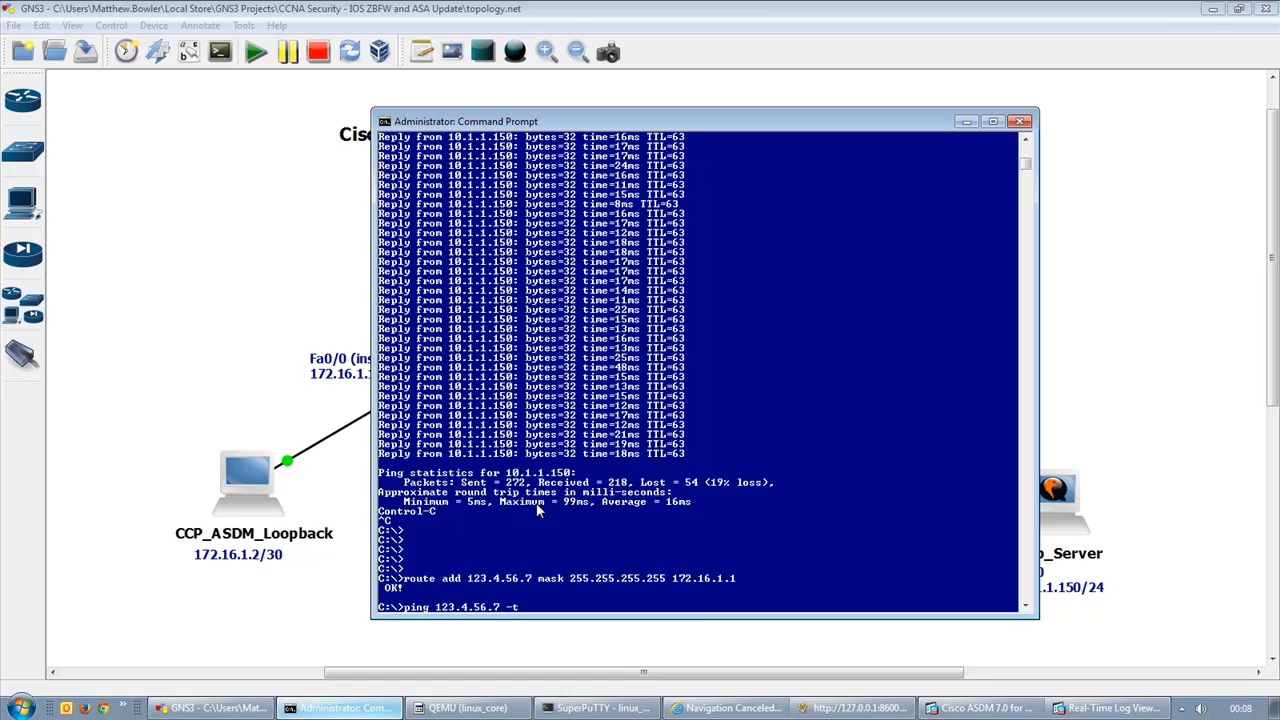
pyautogui.press('Return')
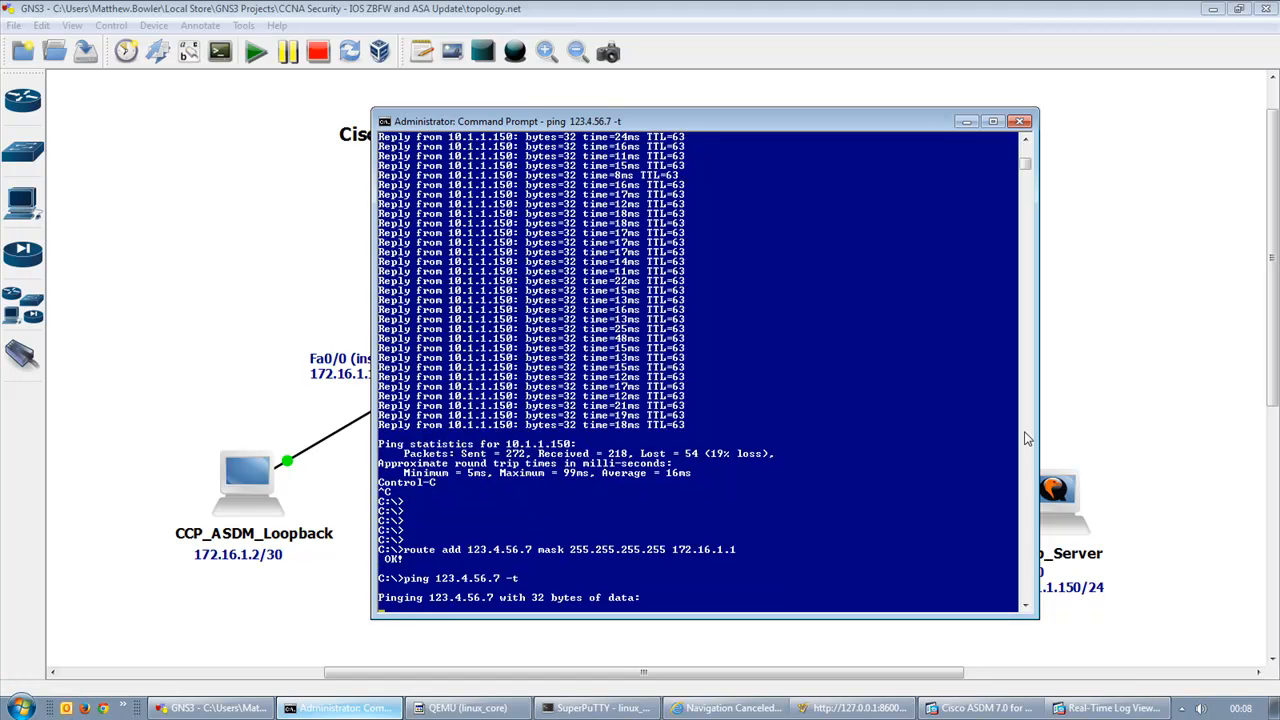
# Switch to ASDM, check the Real-Time Log Viewer, and return to the NAT Rules page
pyautogui.click(1025, 708)
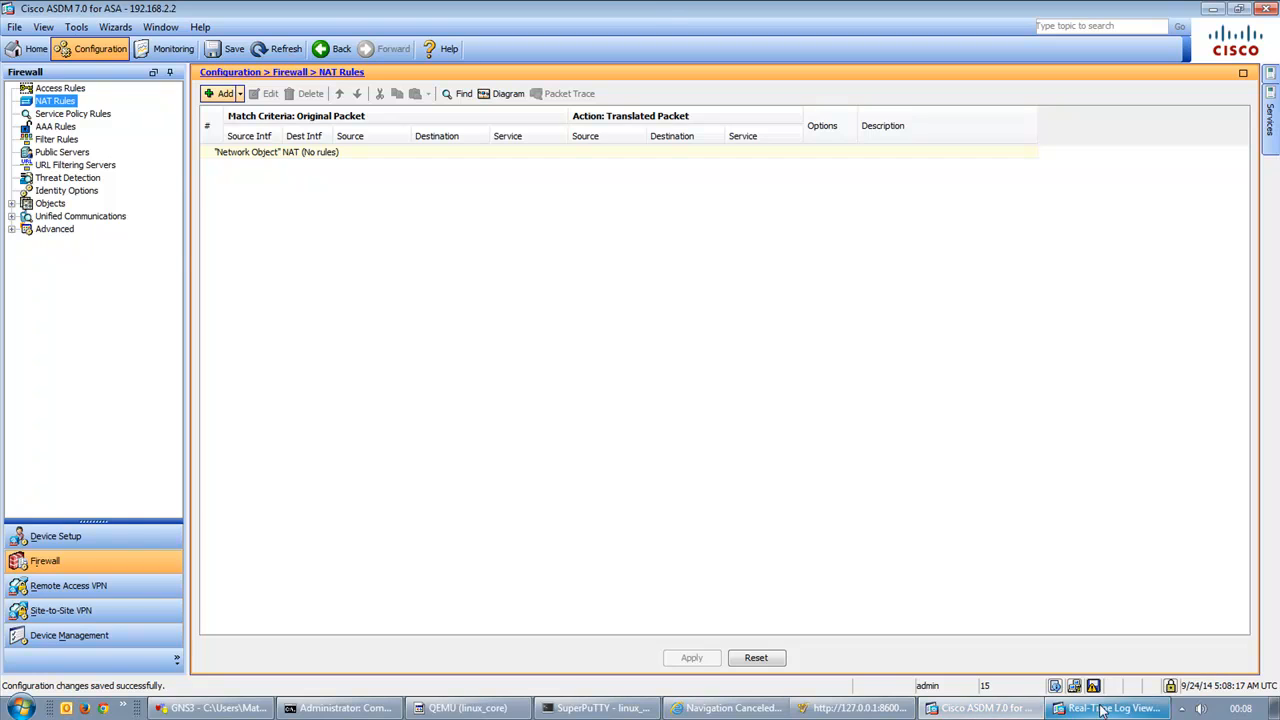
pyautogui.click(1103, 708)
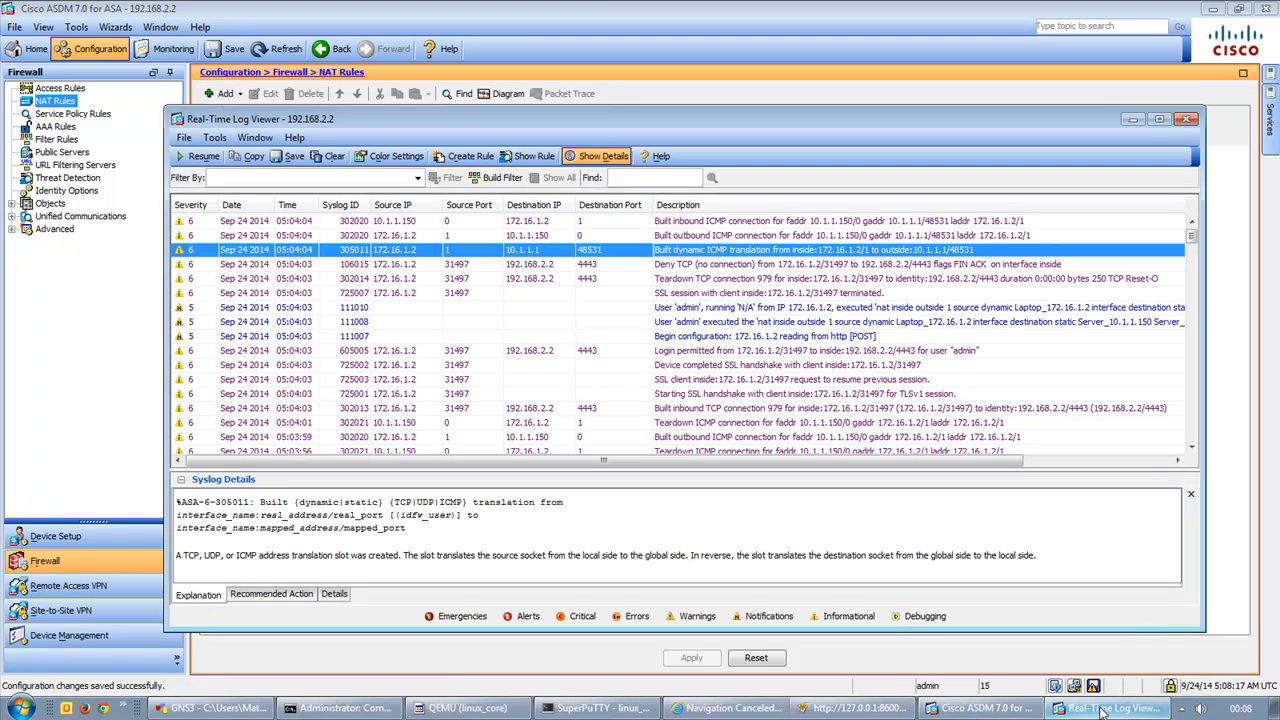
pyautogui.click(1033, 708)
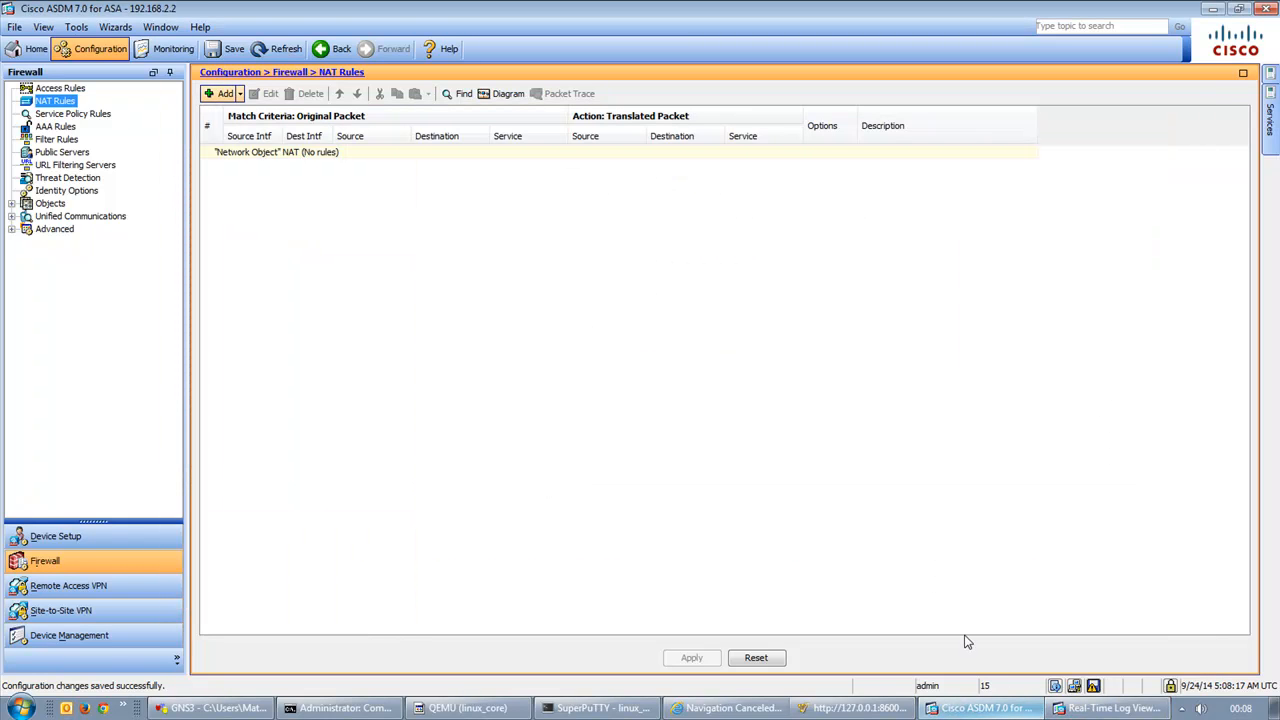
pyautogui.click(1130, 710)
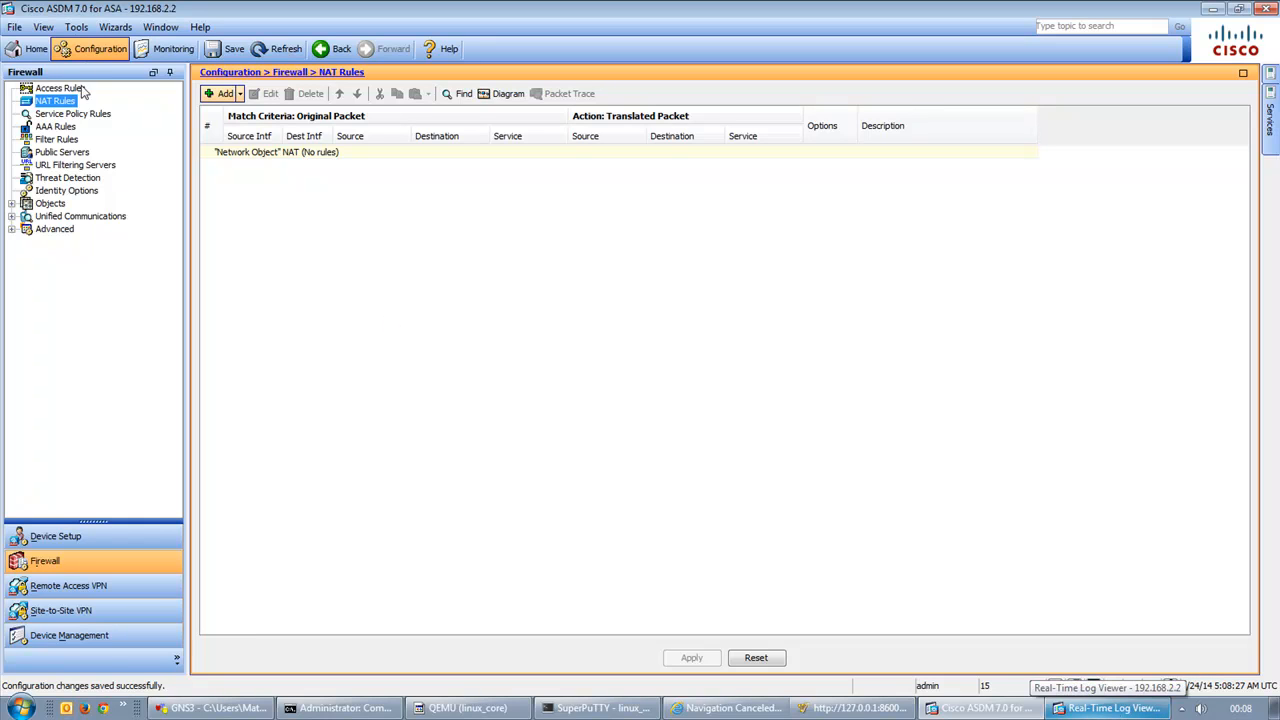
# Start a new NAT rule with source interface inside, source address Laptop_172.16.1.2 and destination interface outside
pyautogui.click(221, 96)
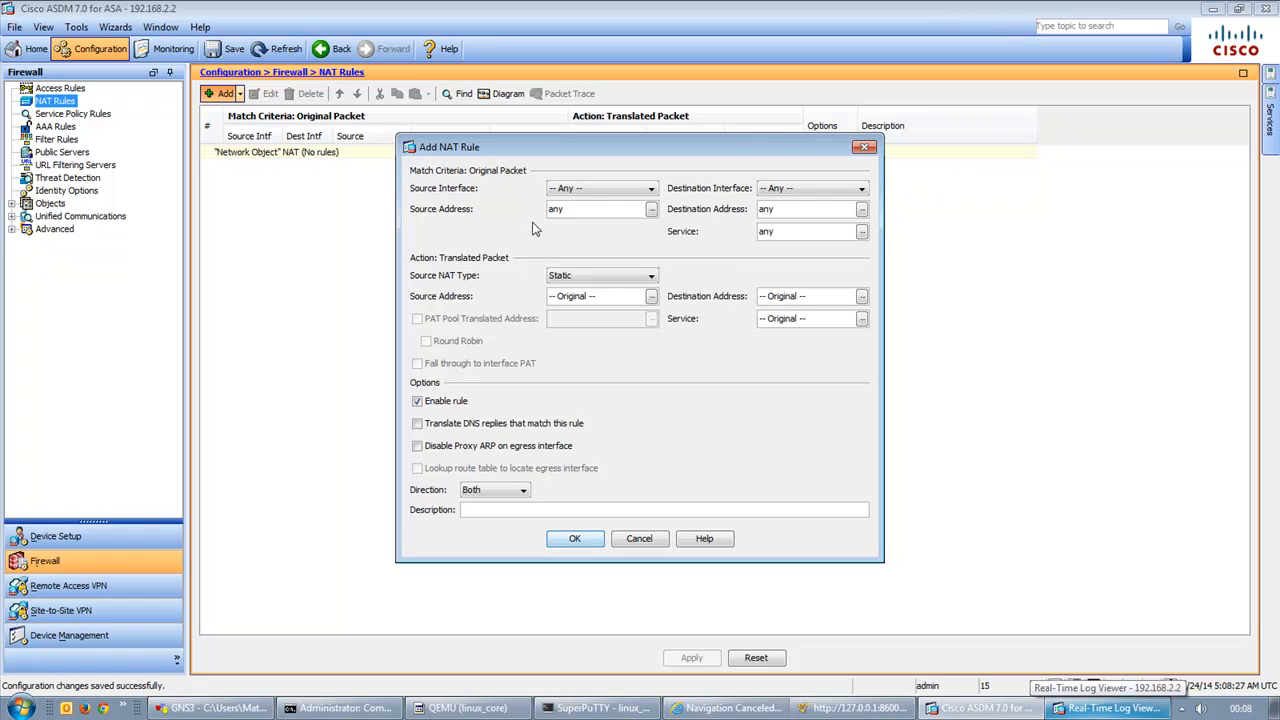
pyautogui.click(605, 192)
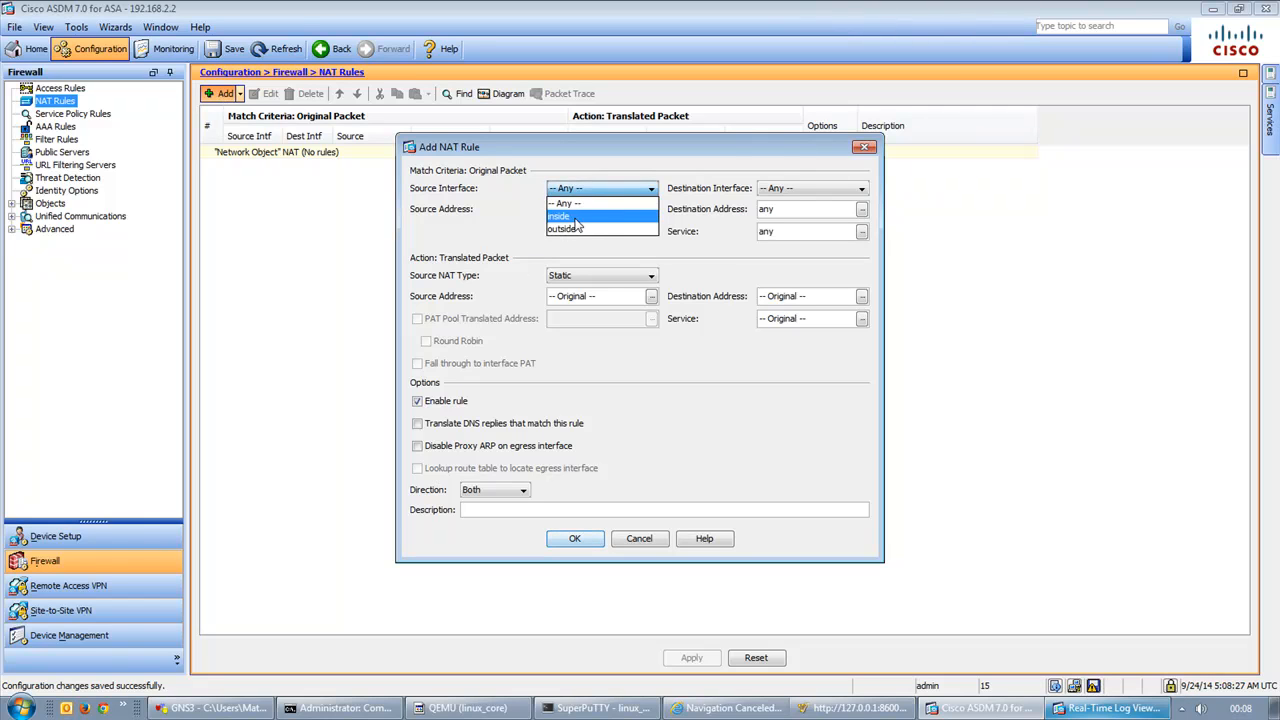
pyautogui.click(575, 216)
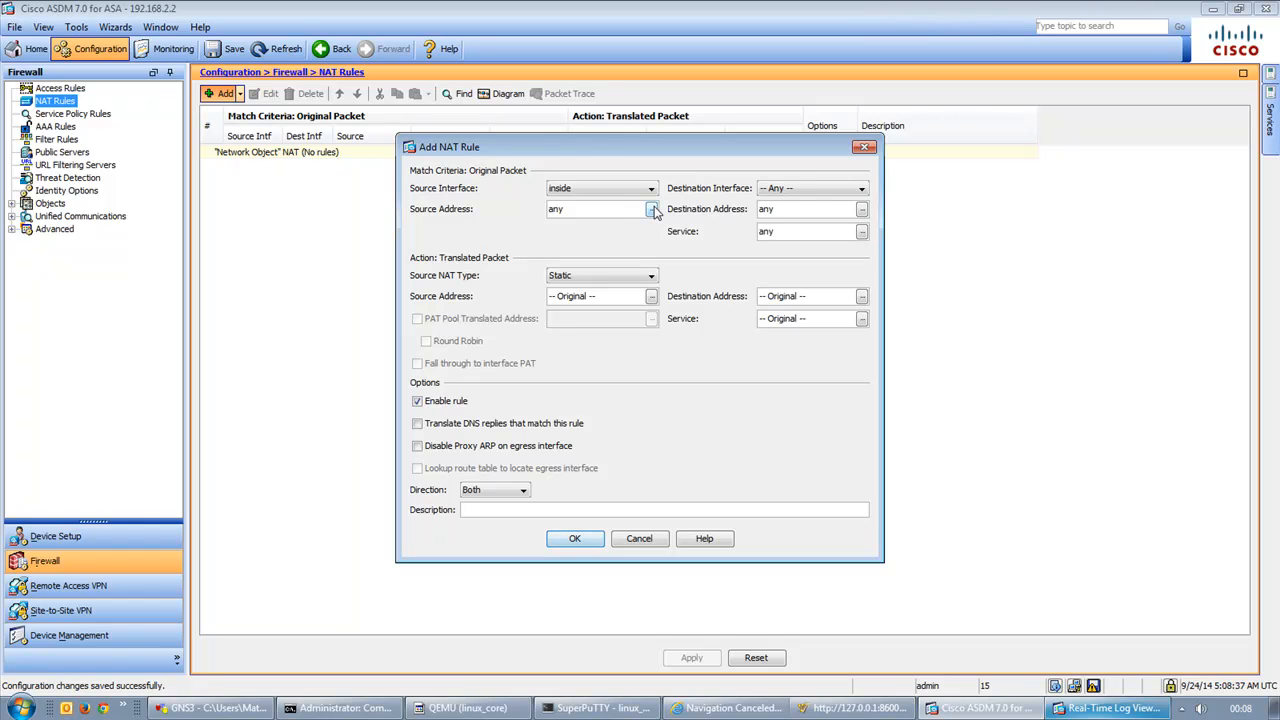
pyautogui.moveTo(627, 207); pyautogui.dragTo(420, 207)
pyautogui.write('laptop')
pyautogui.click(592, 222)
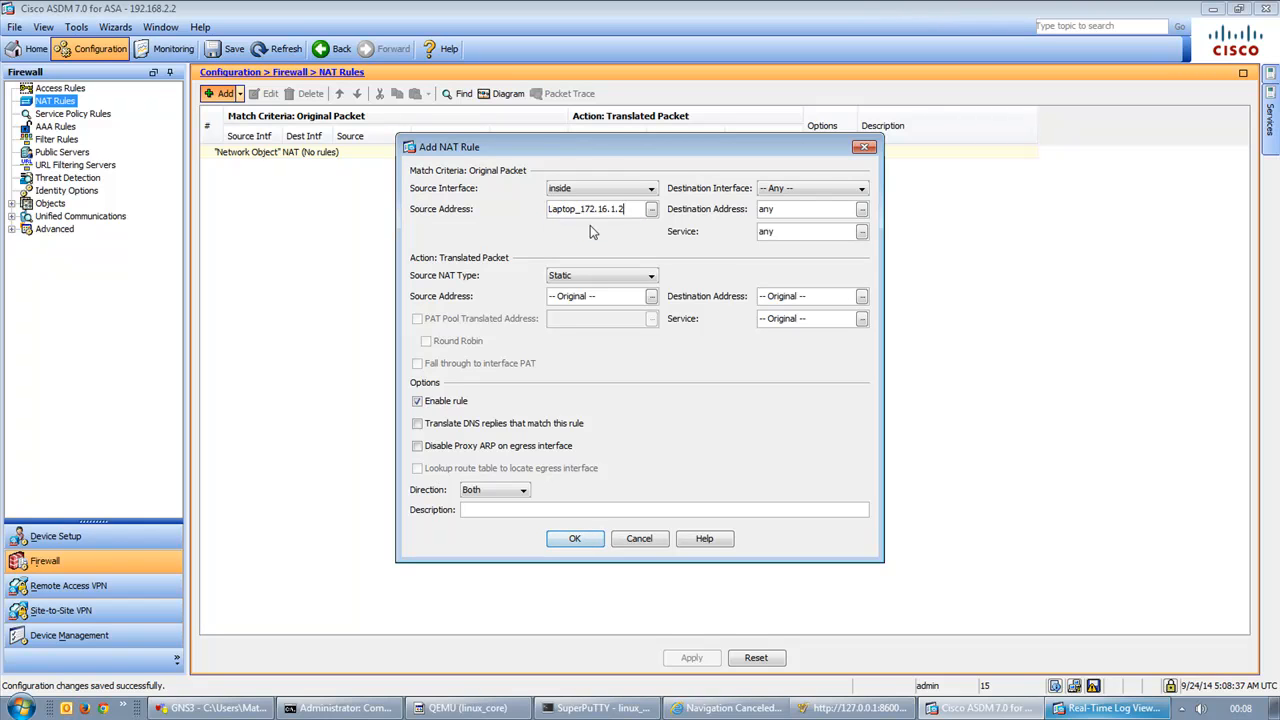
pyautogui.click(812, 190)
pyautogui.click(790, 226)
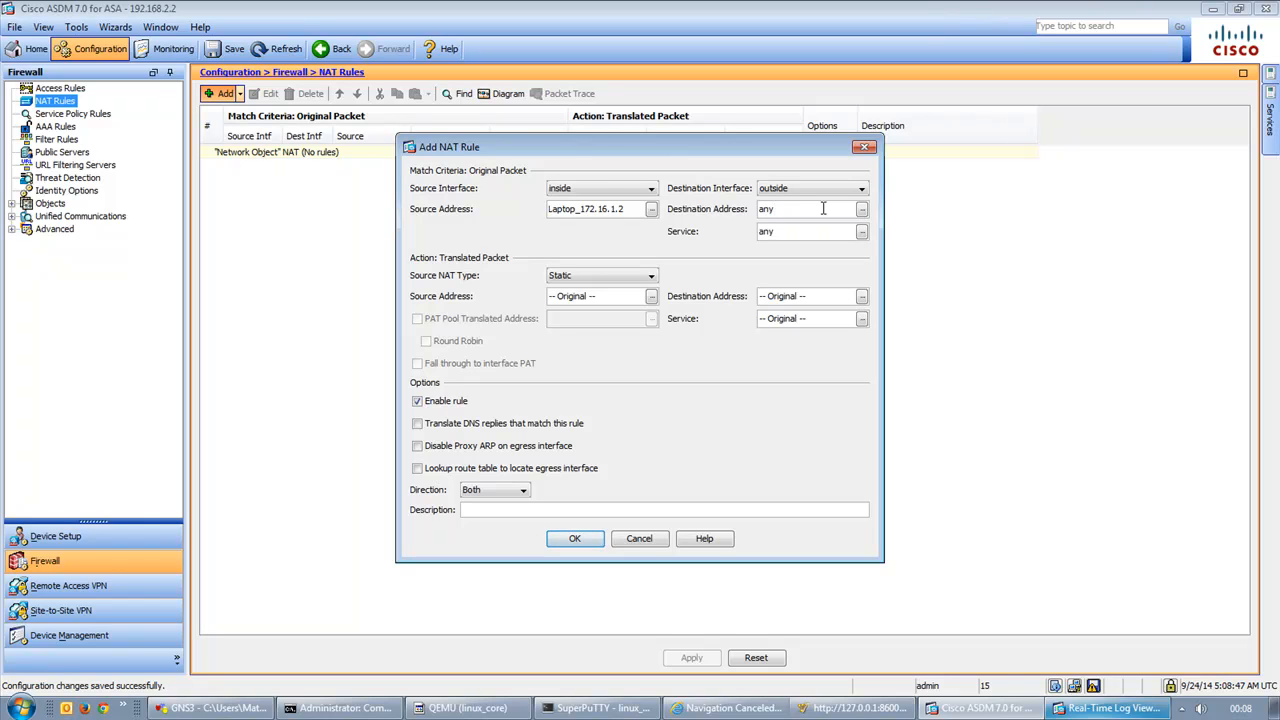
# Browse for the rule's original destination address and define a new host object named NAT_123.4.56.7 with IP address 123.4.56.7
pyautogui.doubleClick(823, 208)
pyautogui.click(862, 209)
pyautogui.click(420, 151)
pyautogui.click(424, 169)
pyautogui.moveTo(590, 232); pyautogui.dragTo(782, 244)
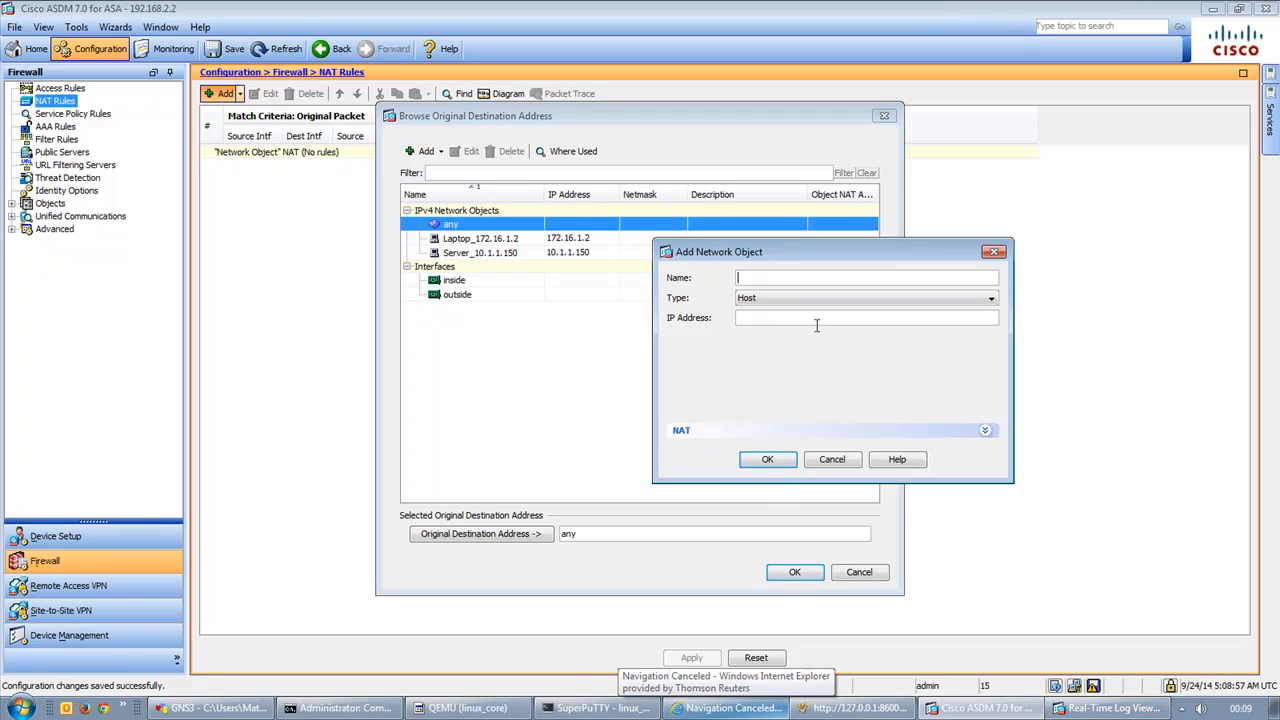
pyautogui.write('NAT_123.4.56.7')
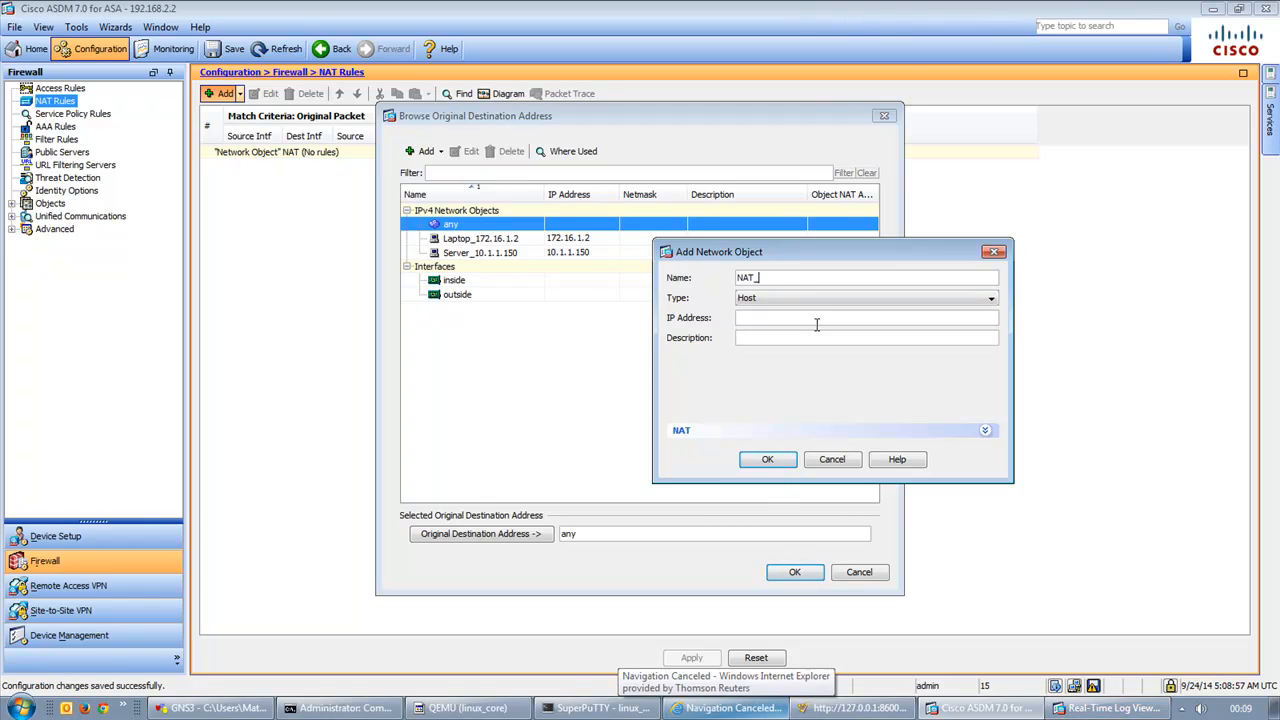
pyautogui.click(782, 317)
pyautogui.write('123.4.56.7')
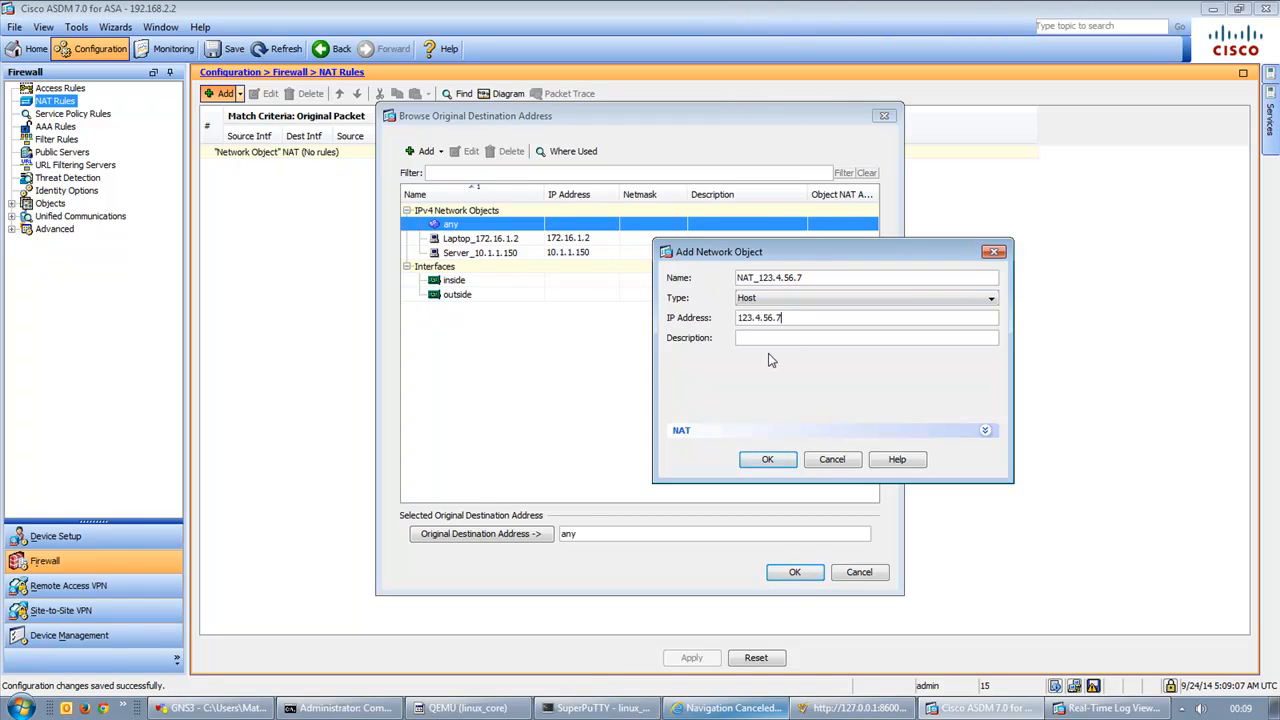
# Enable automatic address translation for the new object, with type Static and translated address Server_10.1.1.150
pyautogui.click(751, 435)
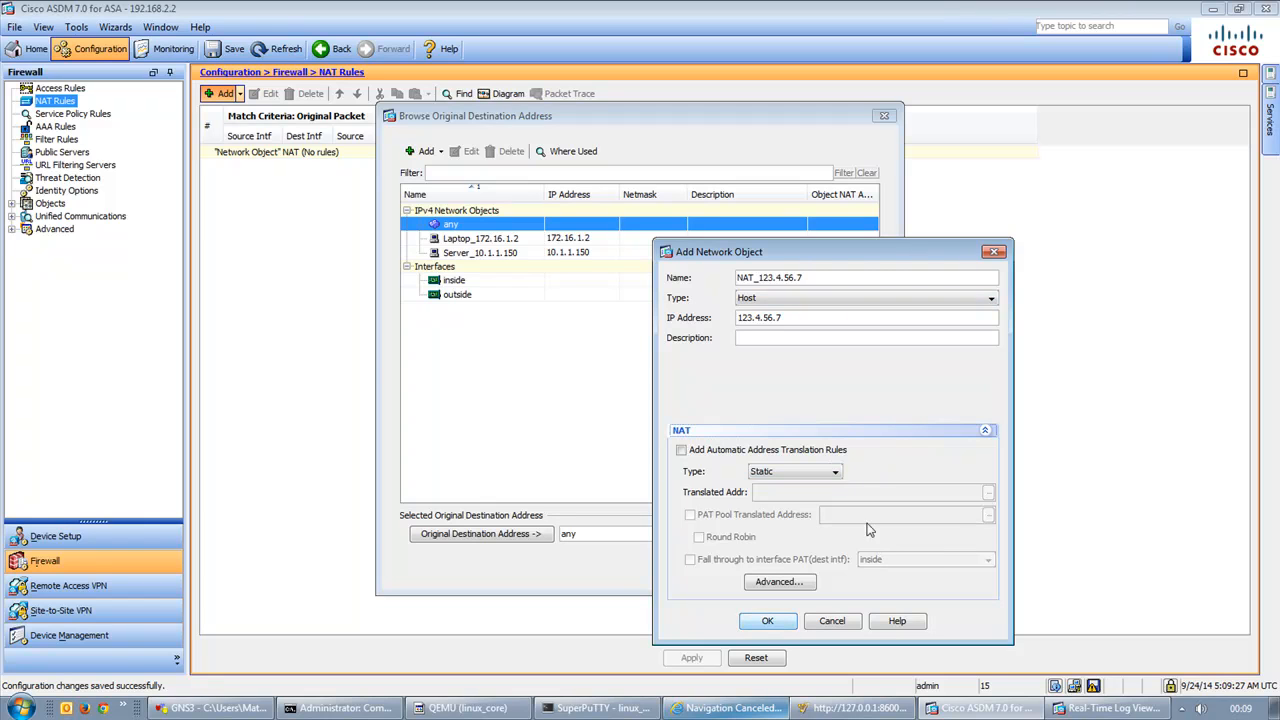
pyautogui.click(818, 473)
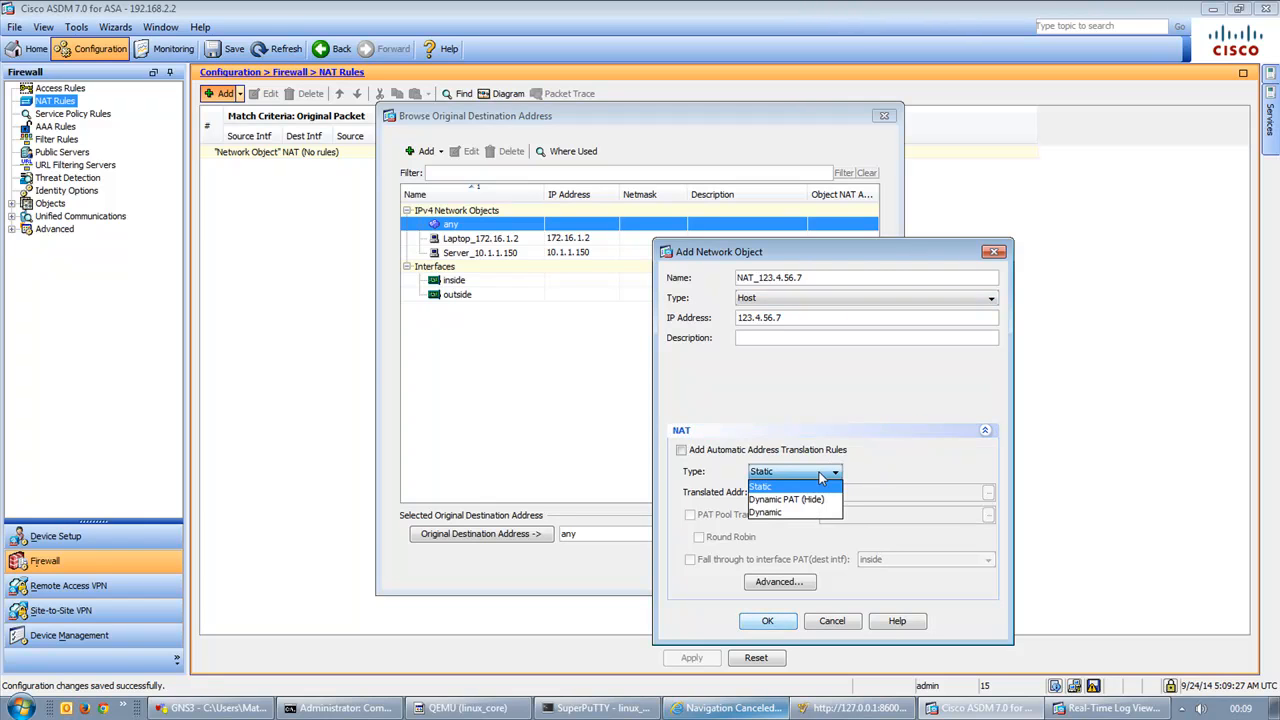
pyautogui.click(820, 477)
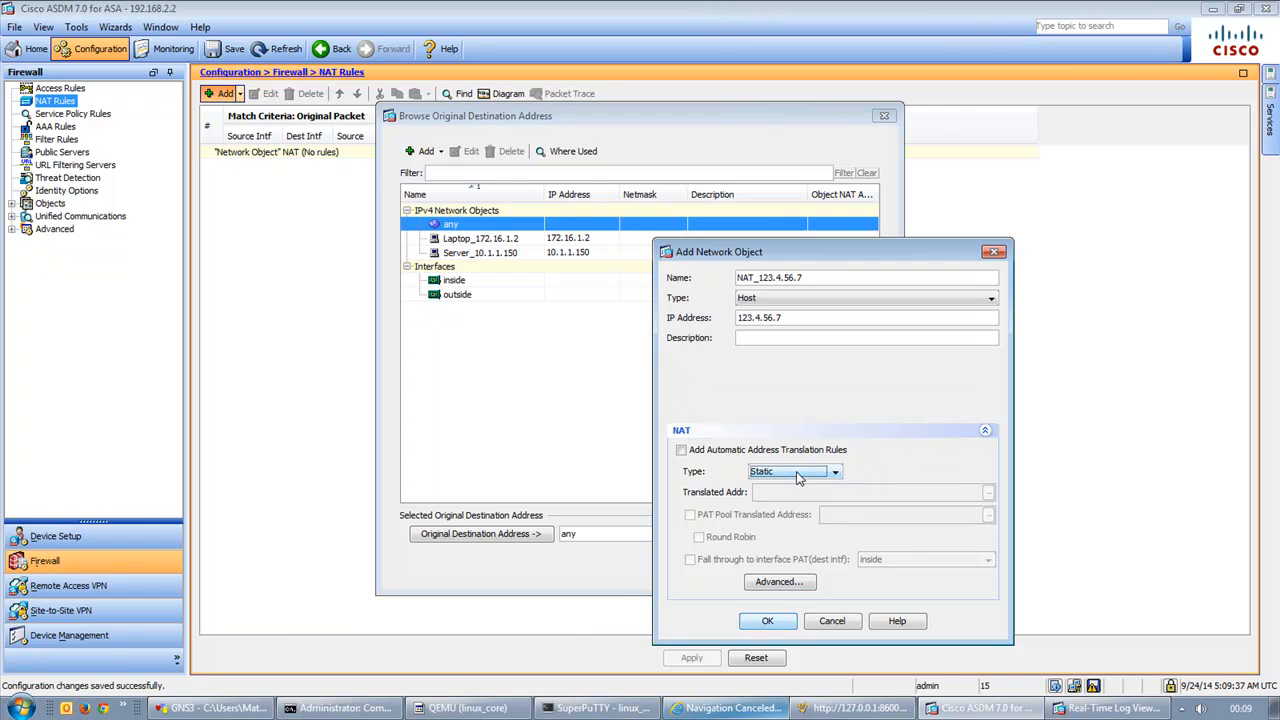
pyautogui.click(834, 472)
pyautogui.click(815, 513)
pyautogui.click(810, 452)
pyautogui.click(812, 473)
pyautogui.click(813, 487)
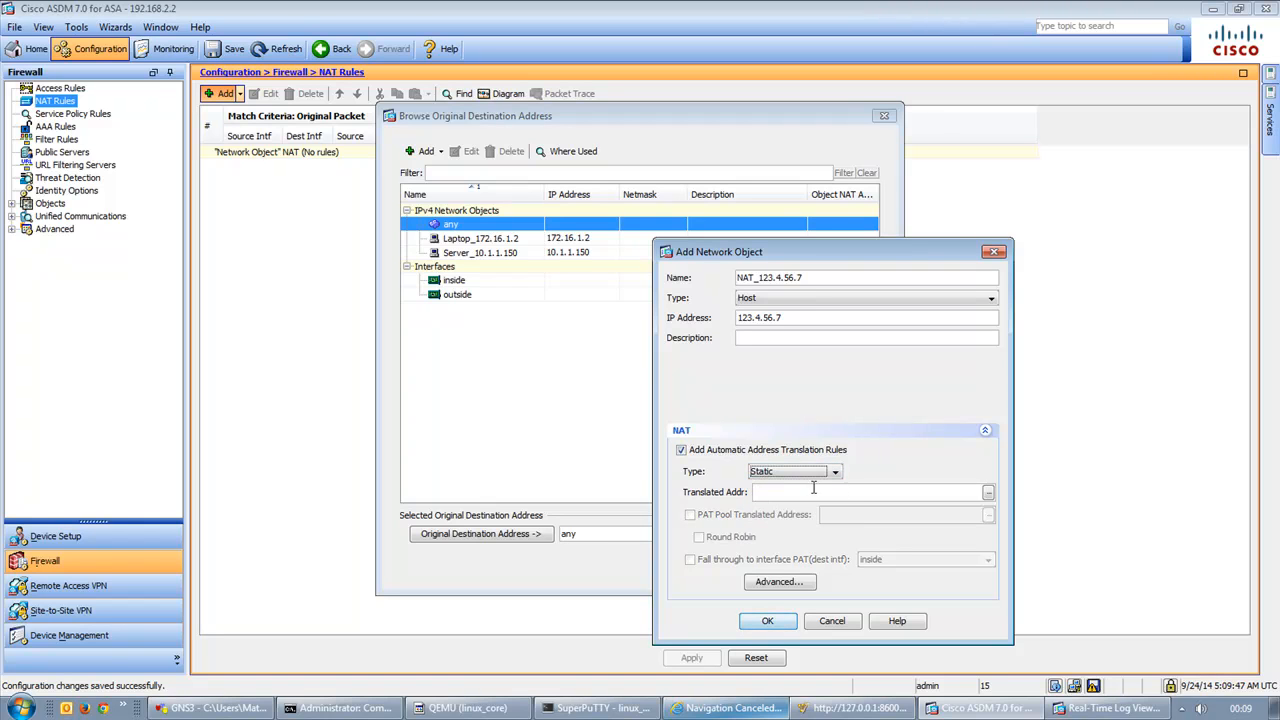
pyautogui.click(963, 491)
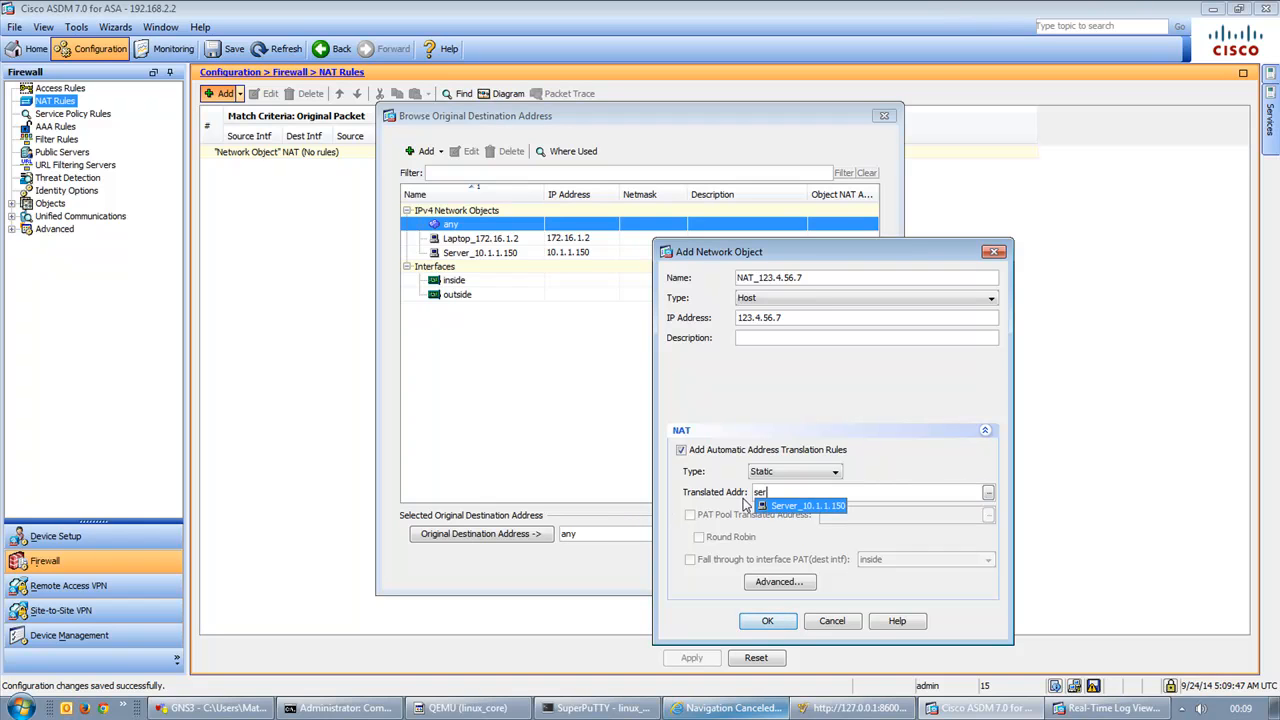
pyautogui.click(782, 508)
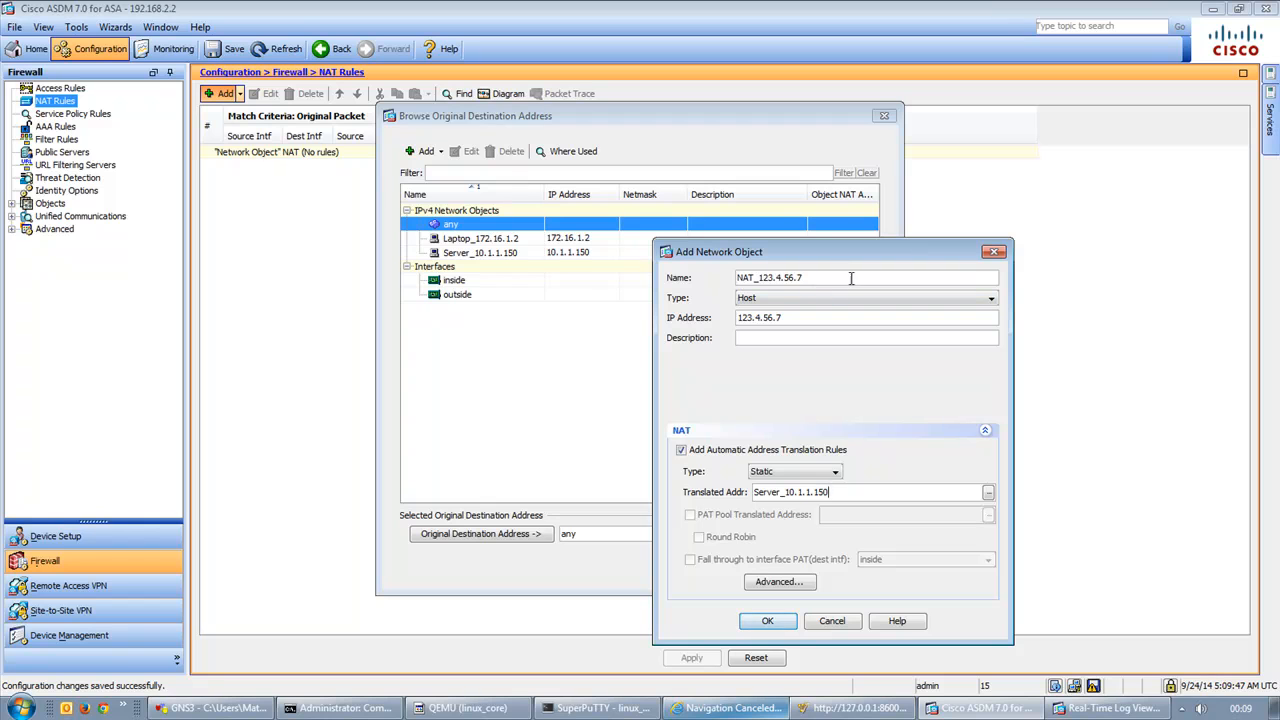
# Copy the new network object's IP address and cancel creating the object
pyautogui.moveTo(811, 279); pyautogui.dragTo(749, 281)
pyautogui.moveTo(800, 317); pyautogui.dragTo(716, 328)
pyautogui.hotkey('ctrl', 'c')
pyautogui.click(830, 620)
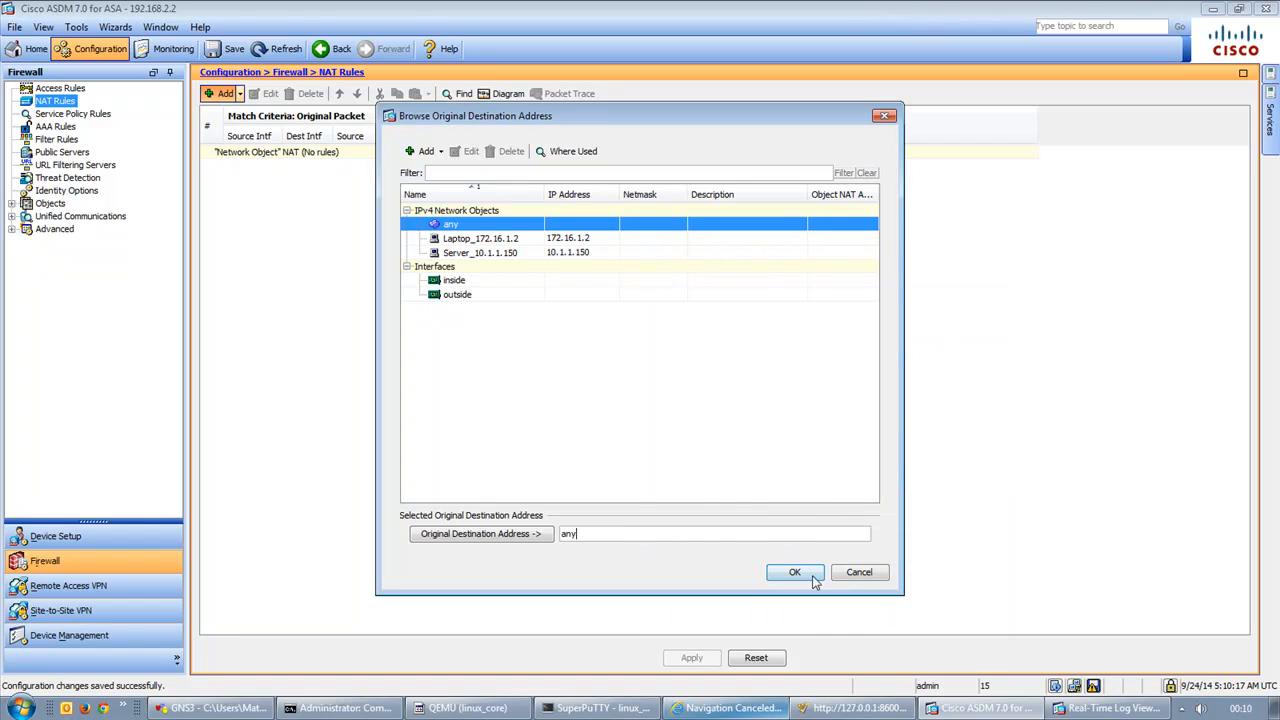
# Close the original destination address browser, cancel the new NAT rule and open the firewall's access rules
pyautogui.click(814, 580)
pyautogui.click(641, 540)
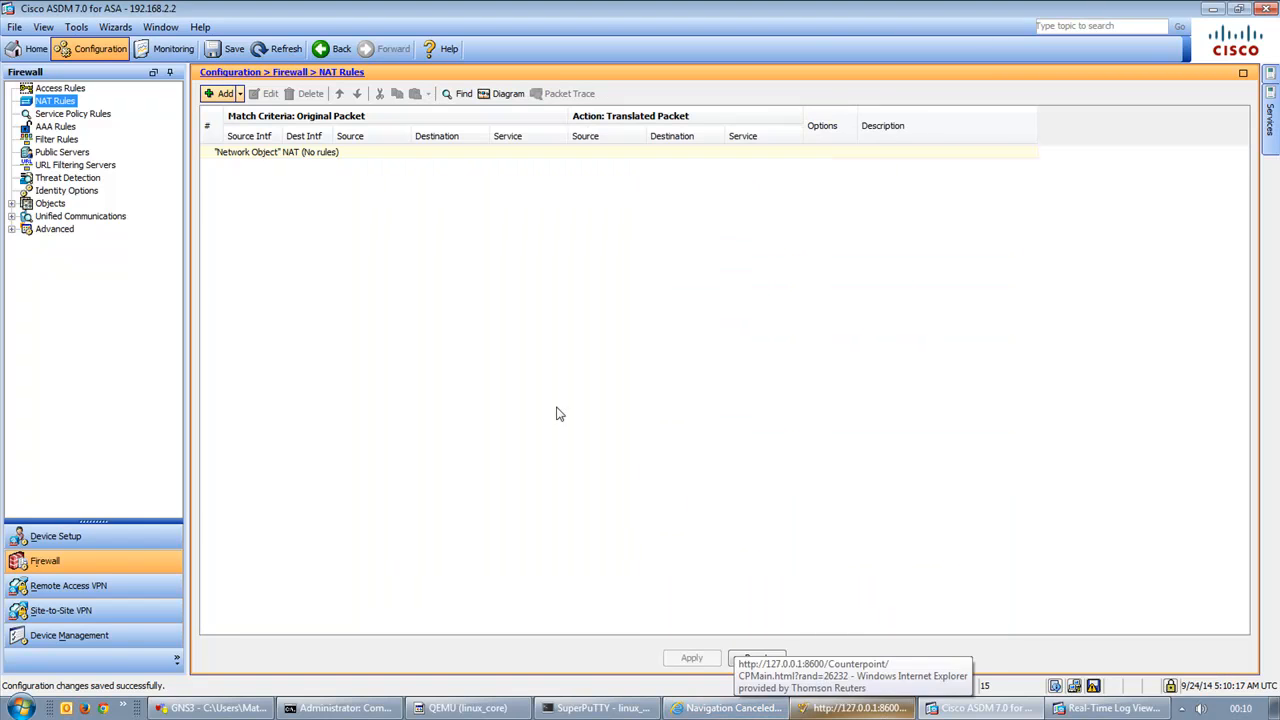
pyautogui.click(72, 90)
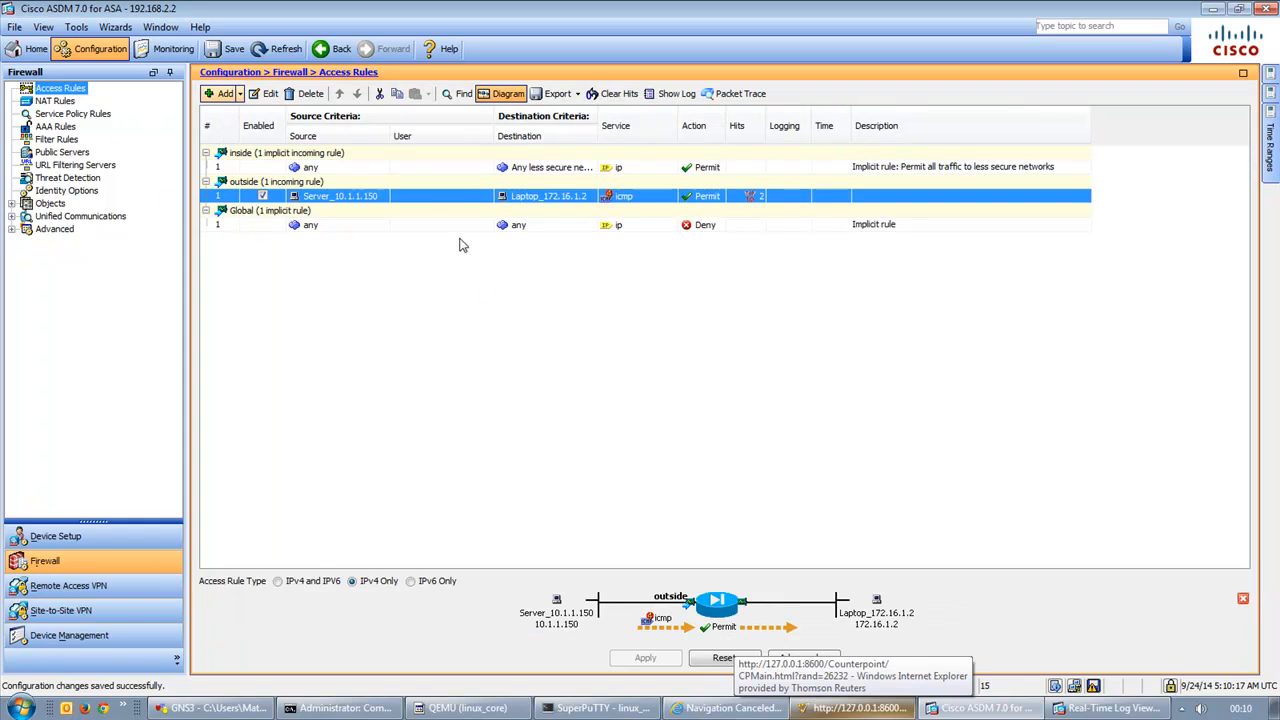
# Start a new permit access rule on the inside interface with source Laptop_172.16.1.2
pyautogui.click(551, 170)
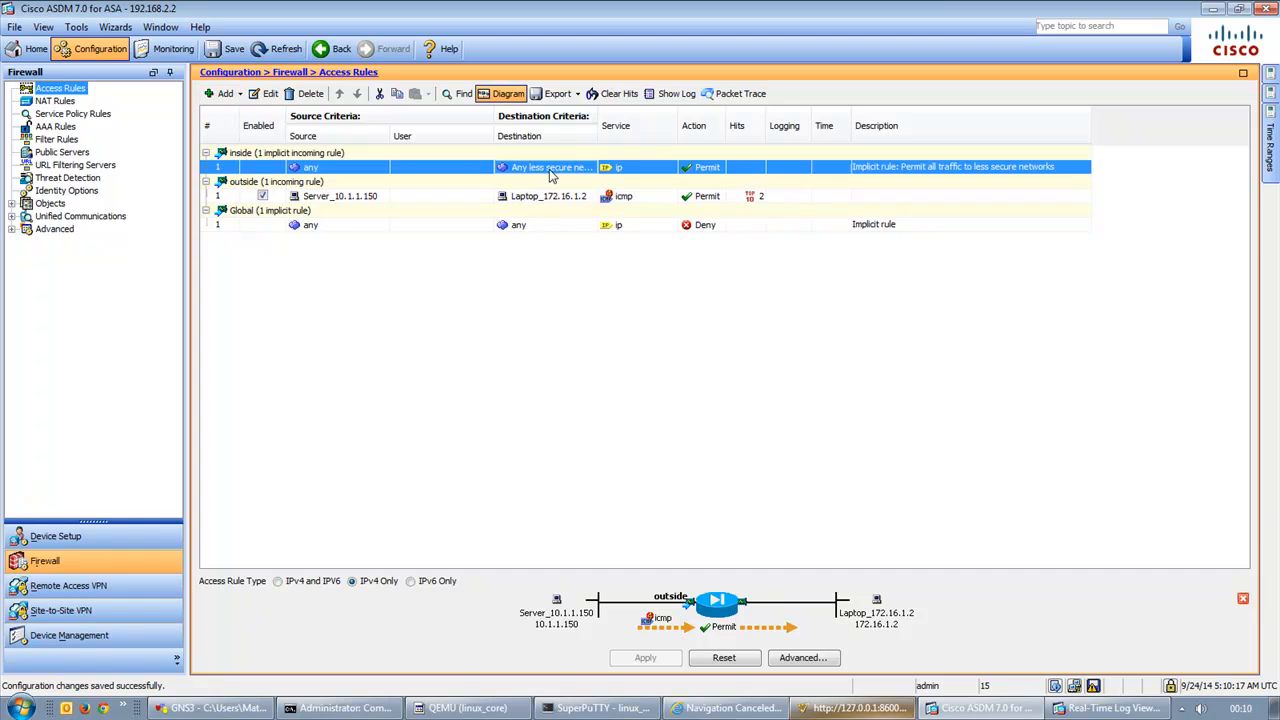
pyautogui.rightClick(418, 170)
pyautogui.click(488, 180)
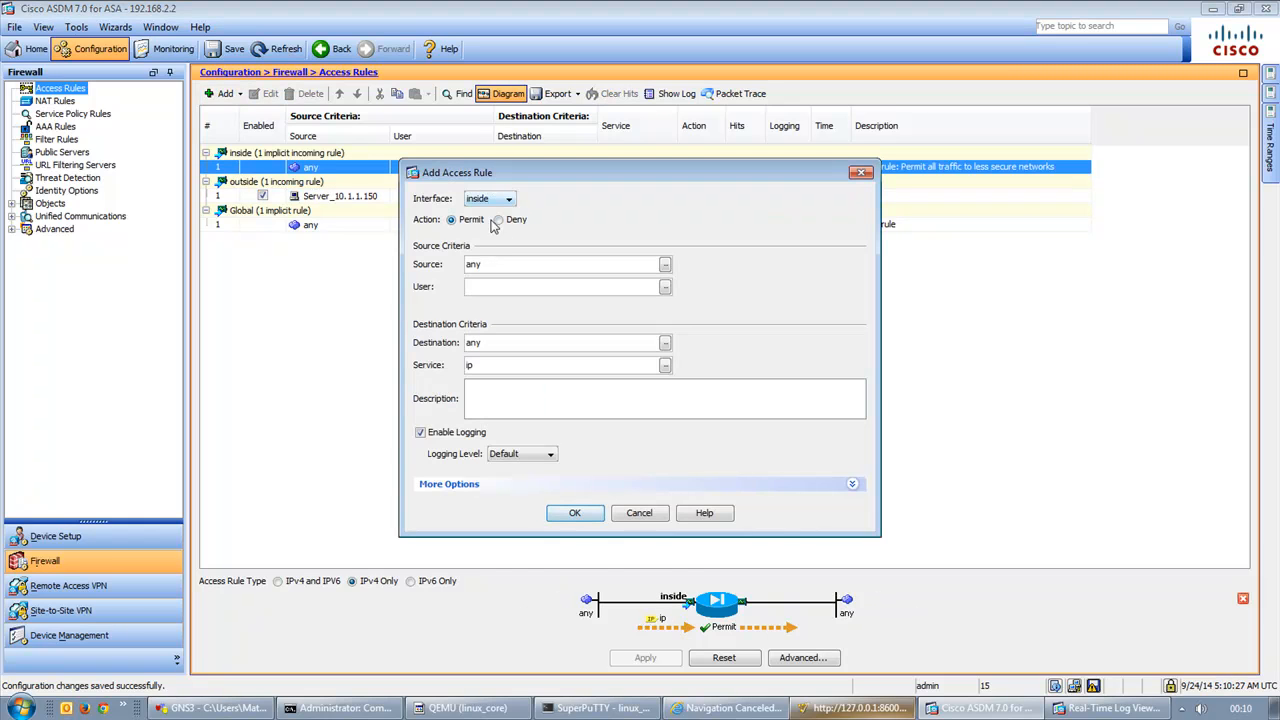
pyautogui.doubleClick(535, 263)
pyautogui.write('laptop')
pyautogui.click(500, 278)
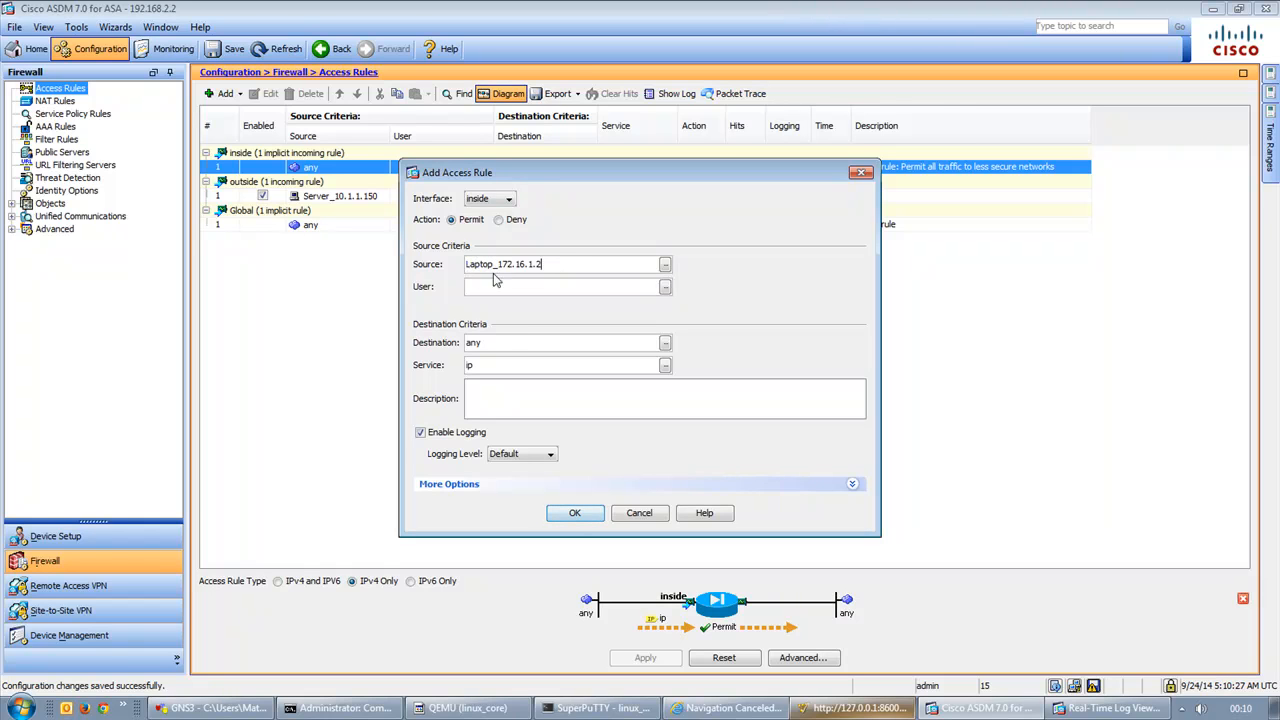
# Browse for the access rule's destination and define a new host object named NAT_123.4.56.7 with IP address 123.4.56.7
pyautogui.click(665, 342)
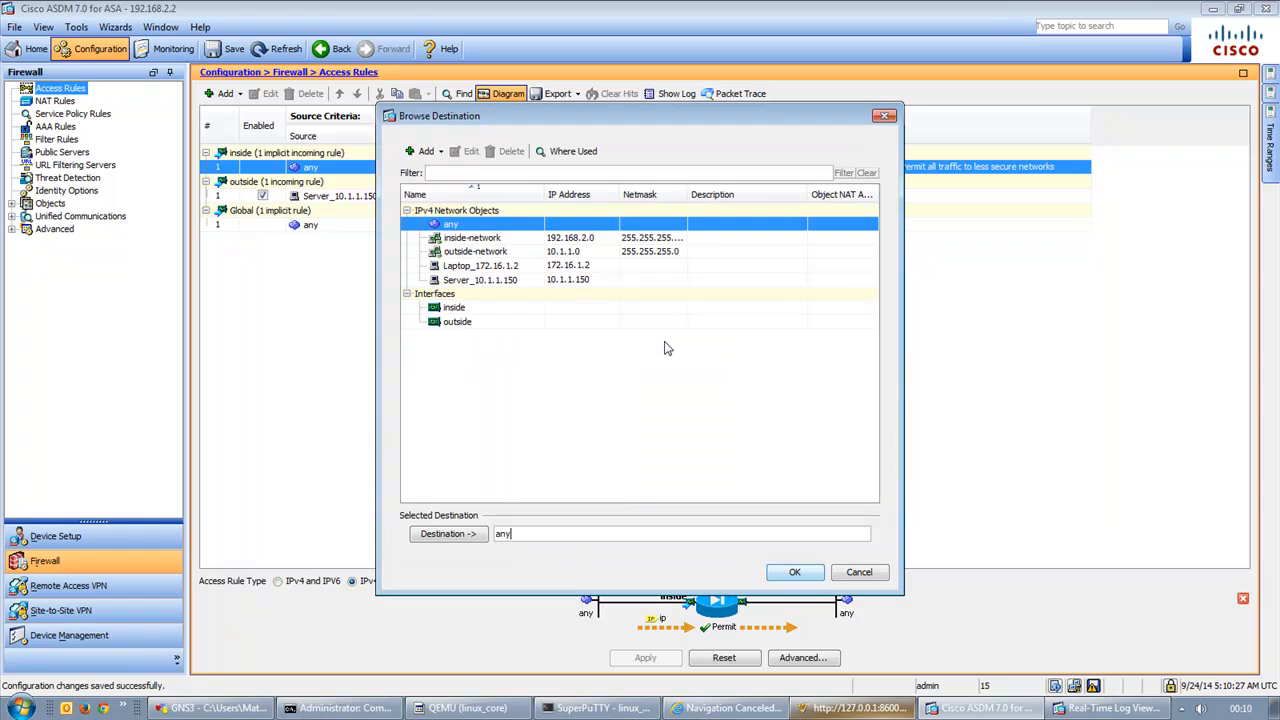
pyautogui.click(443, 154)
pyautogui.click(462, 170)
pyautogui.write('NAT_123.4.56.7')
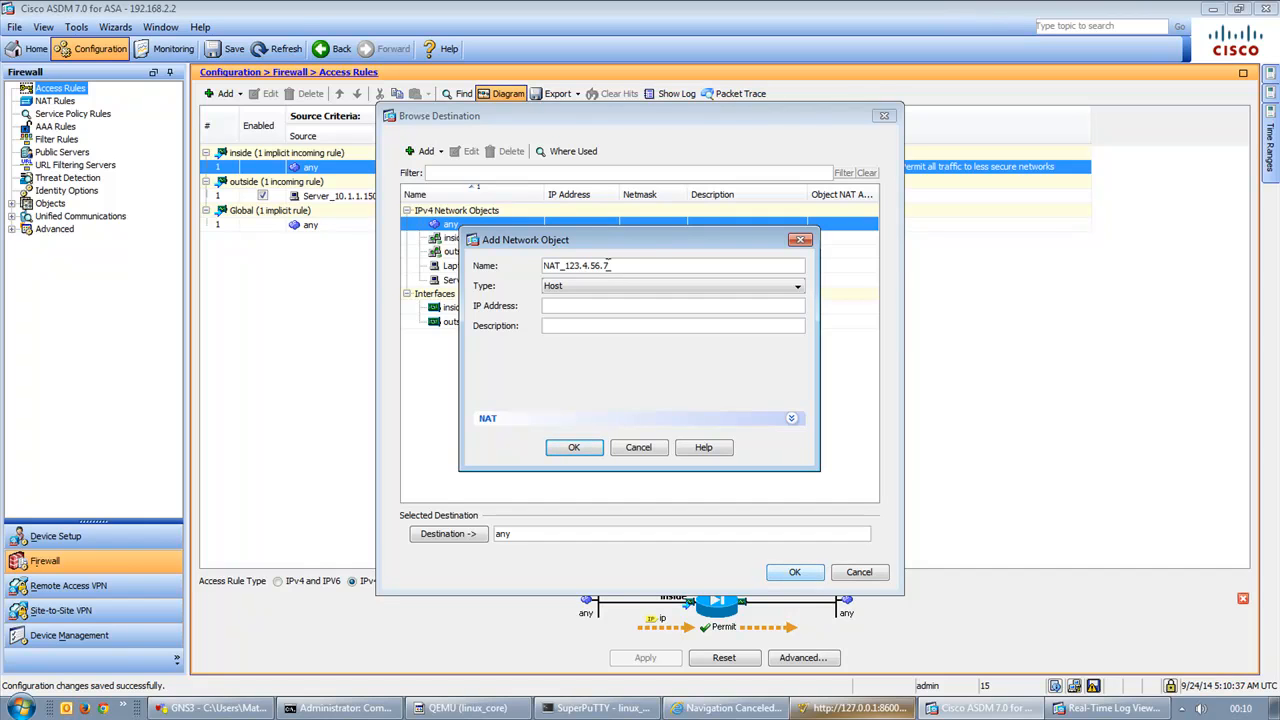
pyautogui.click(614, 304)
pyautogui.hotkey('ctrl', 'v')
# Enable automatic address translation for the object with type Static and translated address Server_10.1.1.150, and create the object
pyautogui.click(625, 419)
pyautogui.click(600, 440)
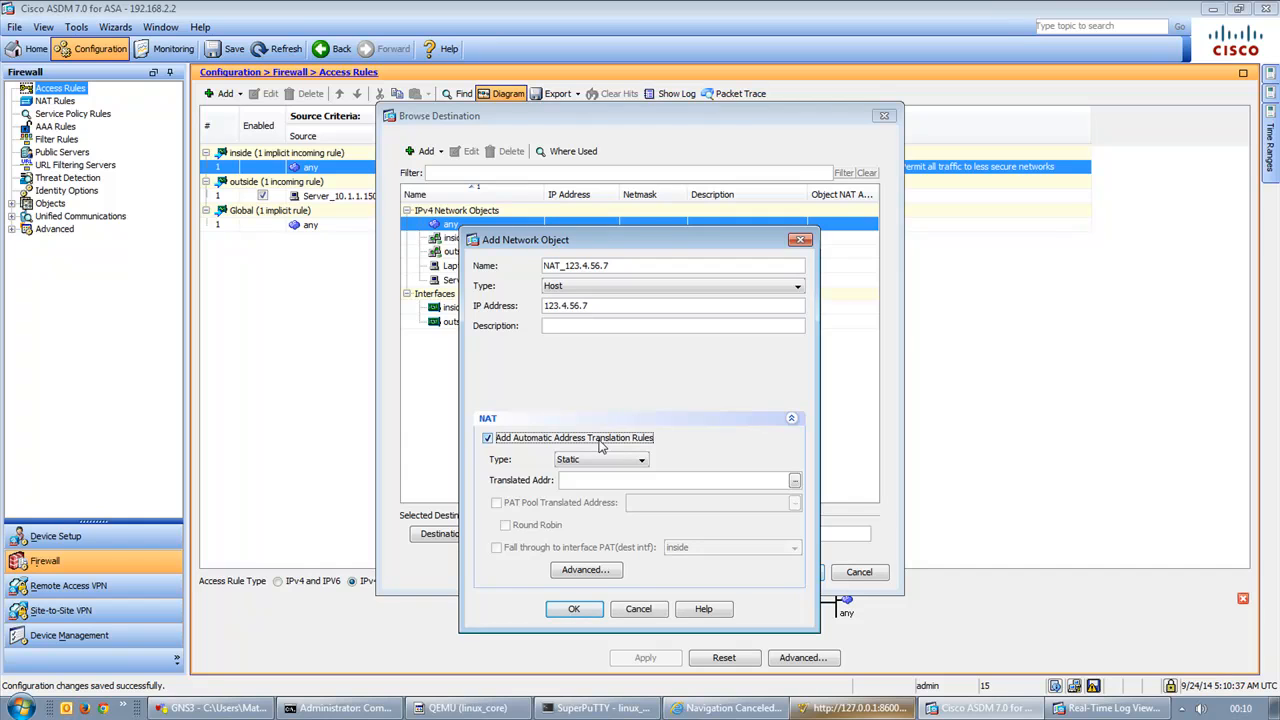
pyautogui.click(745, 479)
pyautogui.write('server')
pyautogui.click(611, 495)
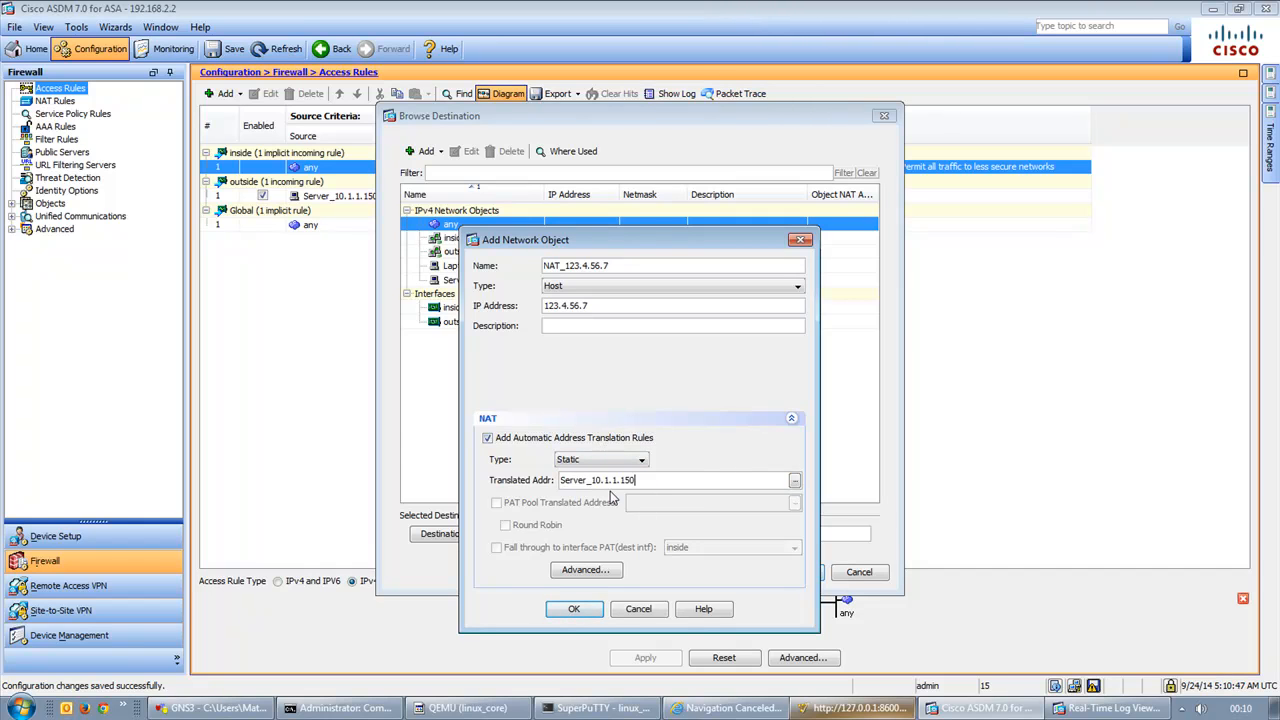
pyautogui.click(575, 612)
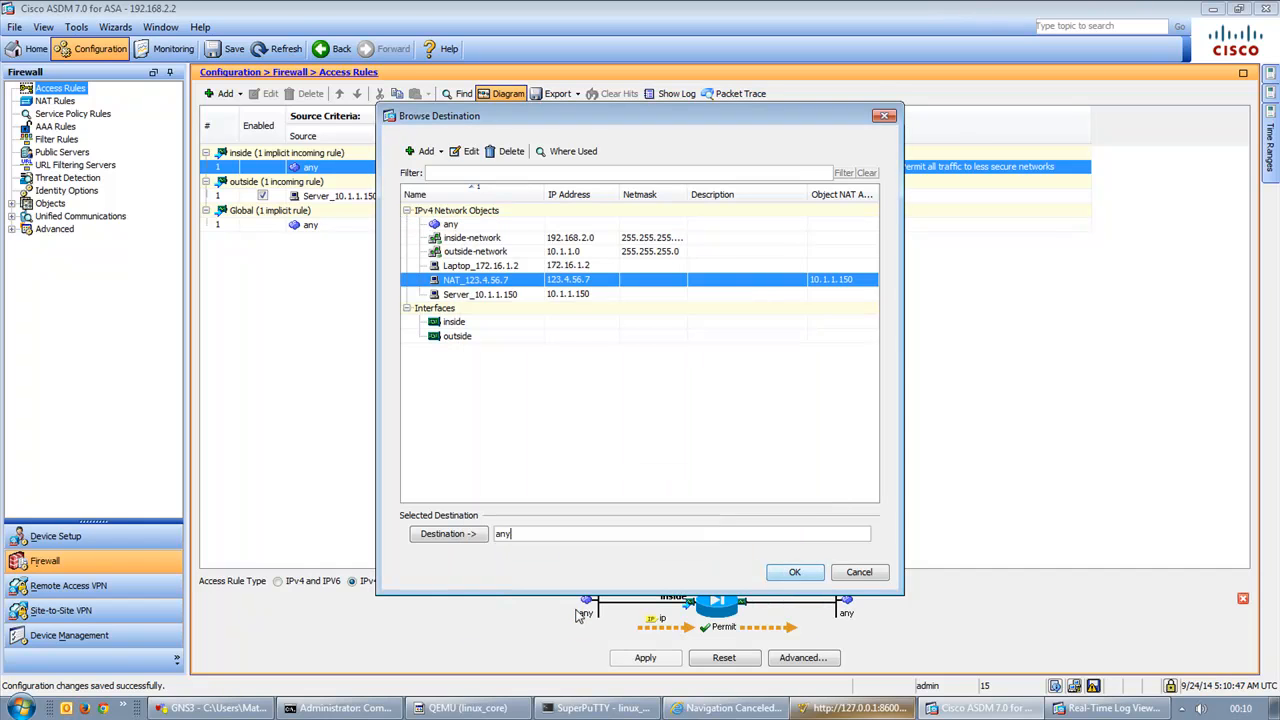
# Set NAT_123.4.56.7 as the access rule's destination, keep service ip, and send the completed rule to the ASA
pyautogui.click(463, 540)
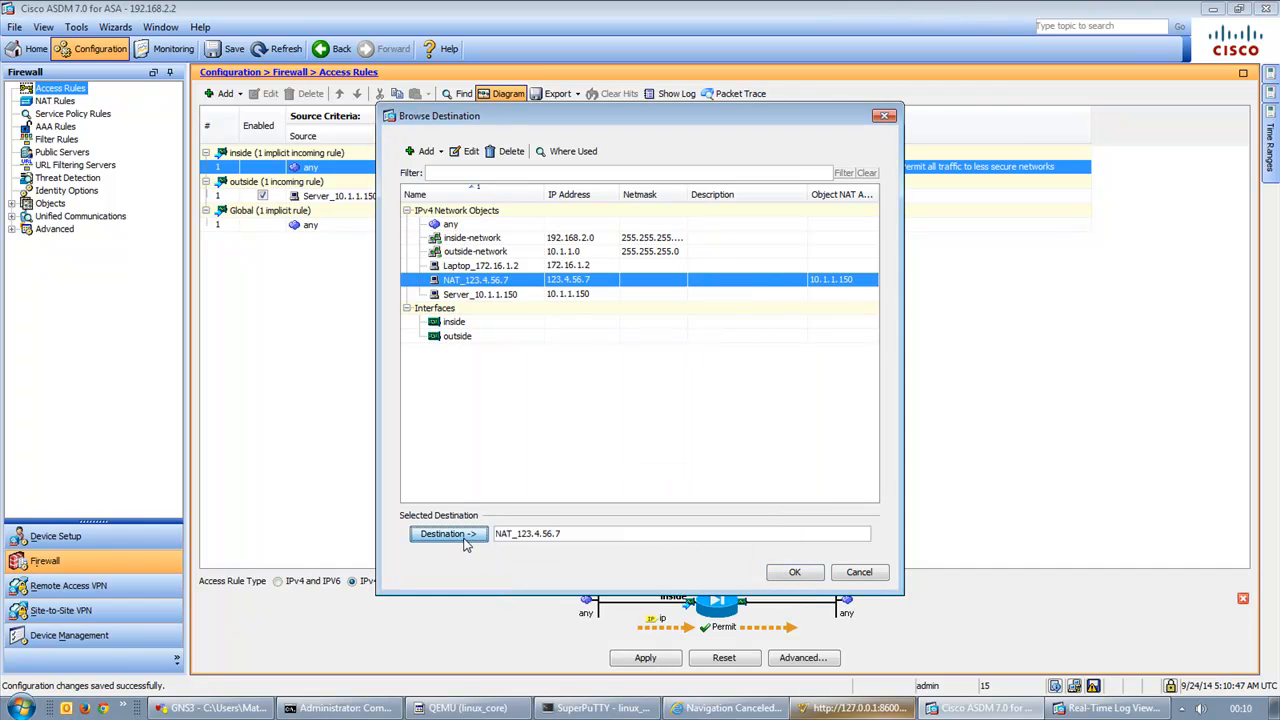
pyautogui.click(794, 572)
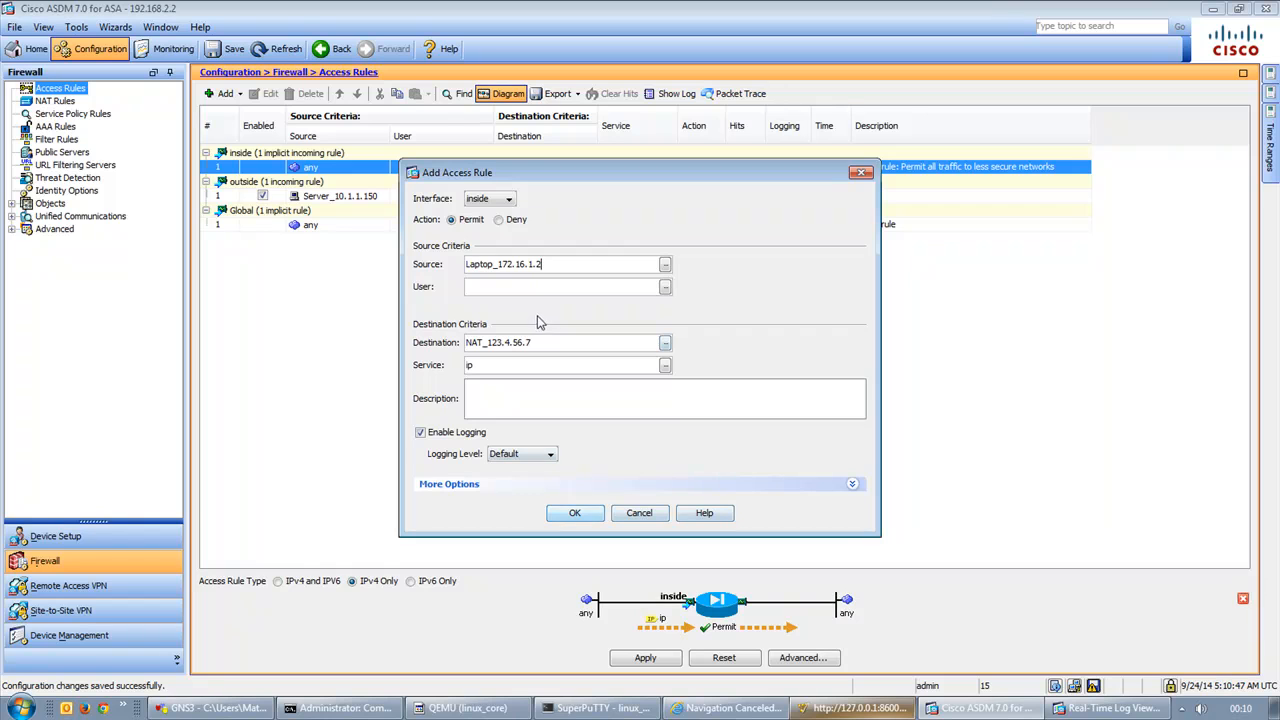
pyautogui.moveTo(536, 263); pyautogui.dragTo(377, 269)
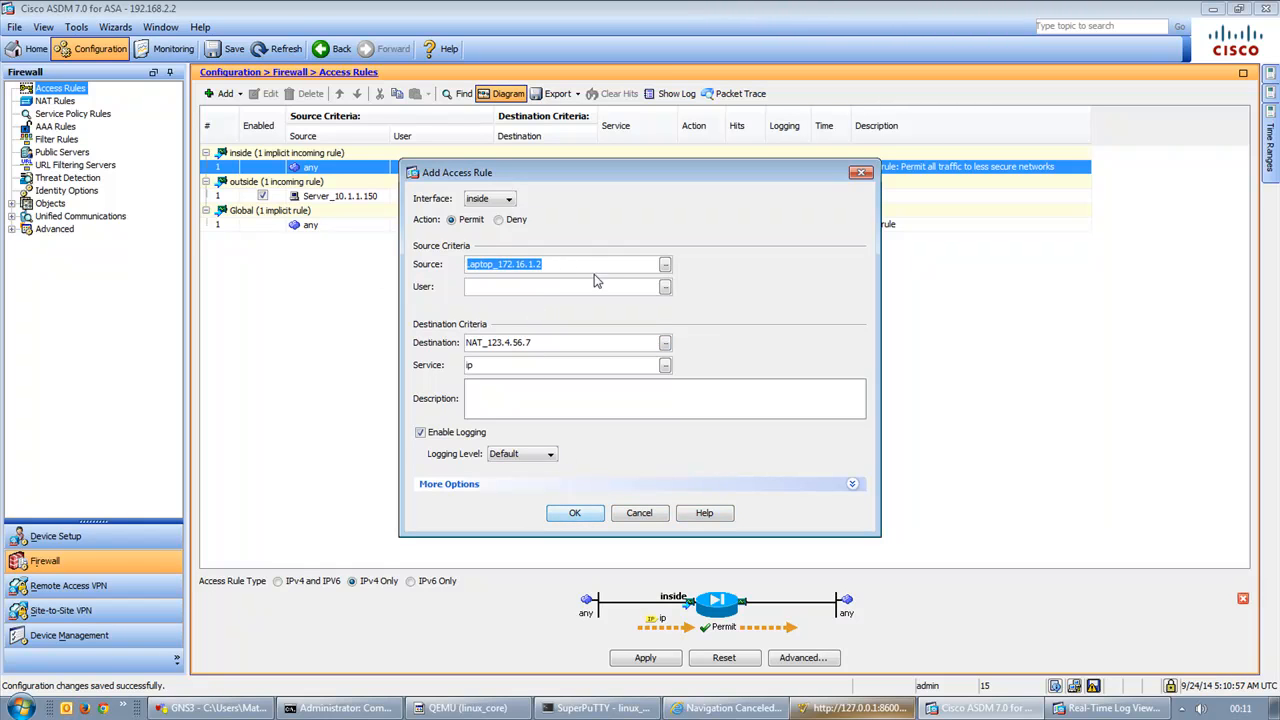
pyautogui.moveTo(553, 343); pyautogui.dragTo(467, 344)
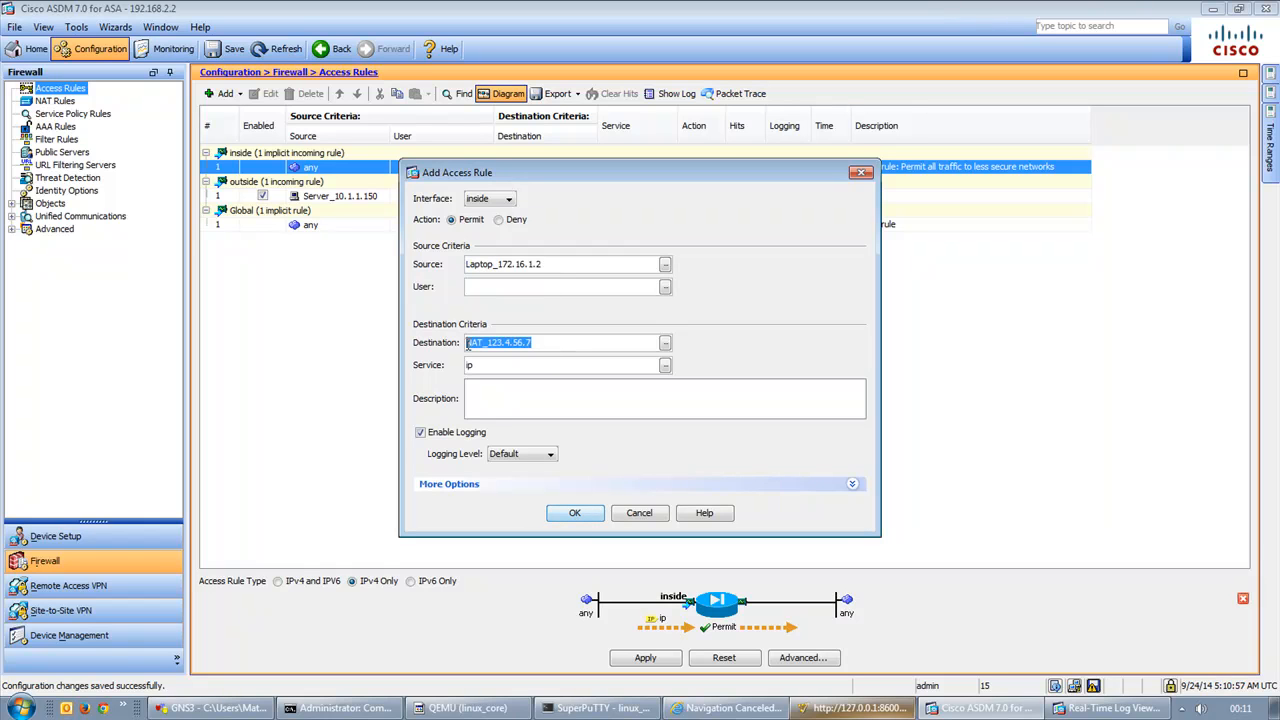
pyautogui.press('Tab')
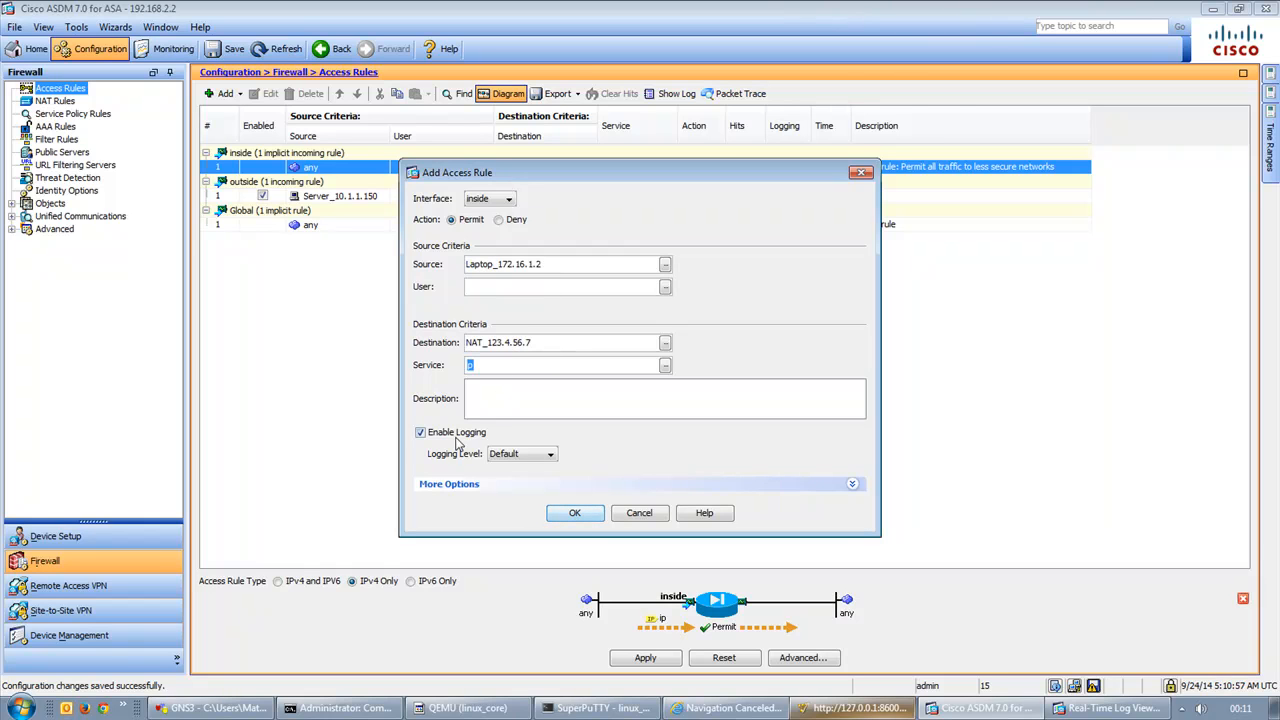
pyautogui.click(583, 518)
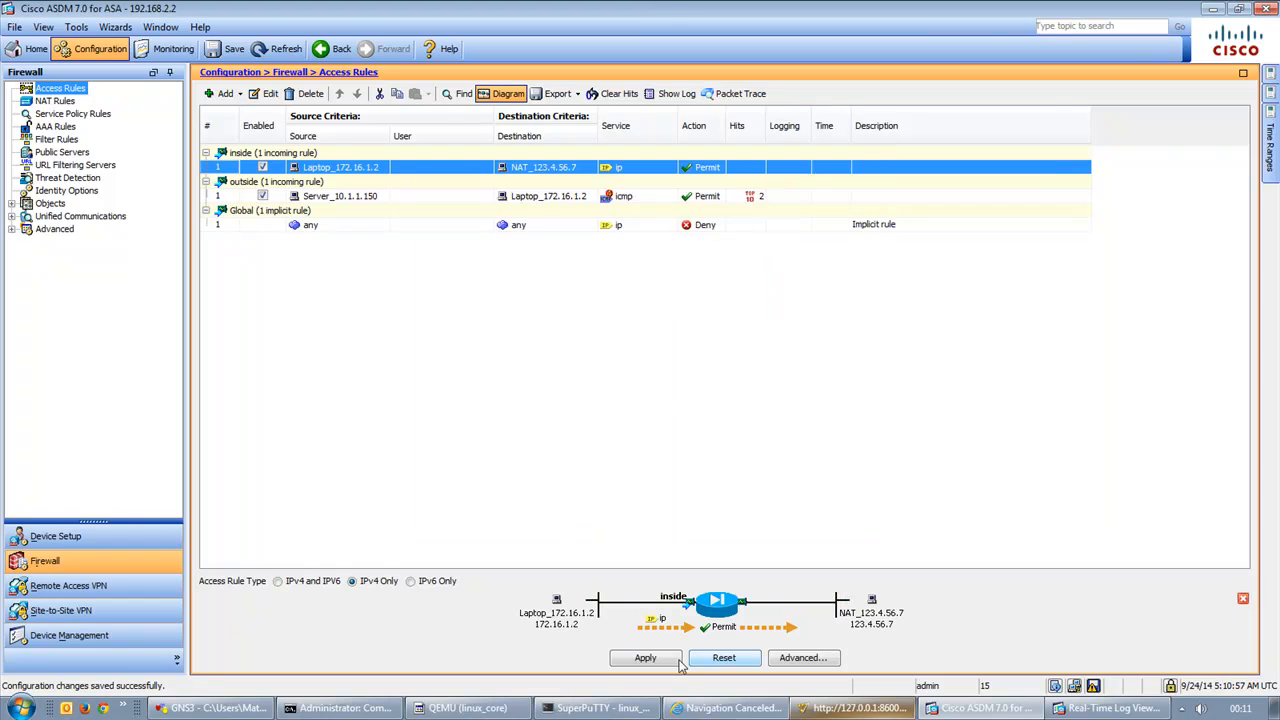
pyautogui.click(663, 660)
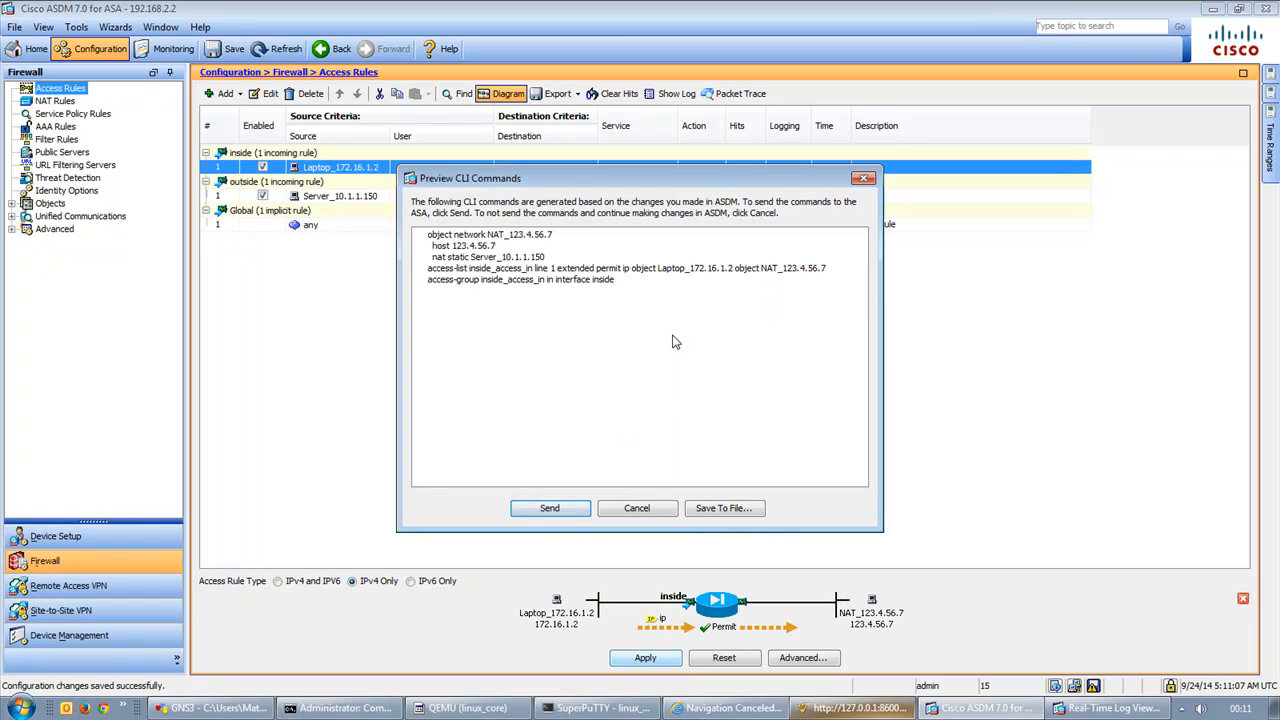
pyautogui.click(563, 510)
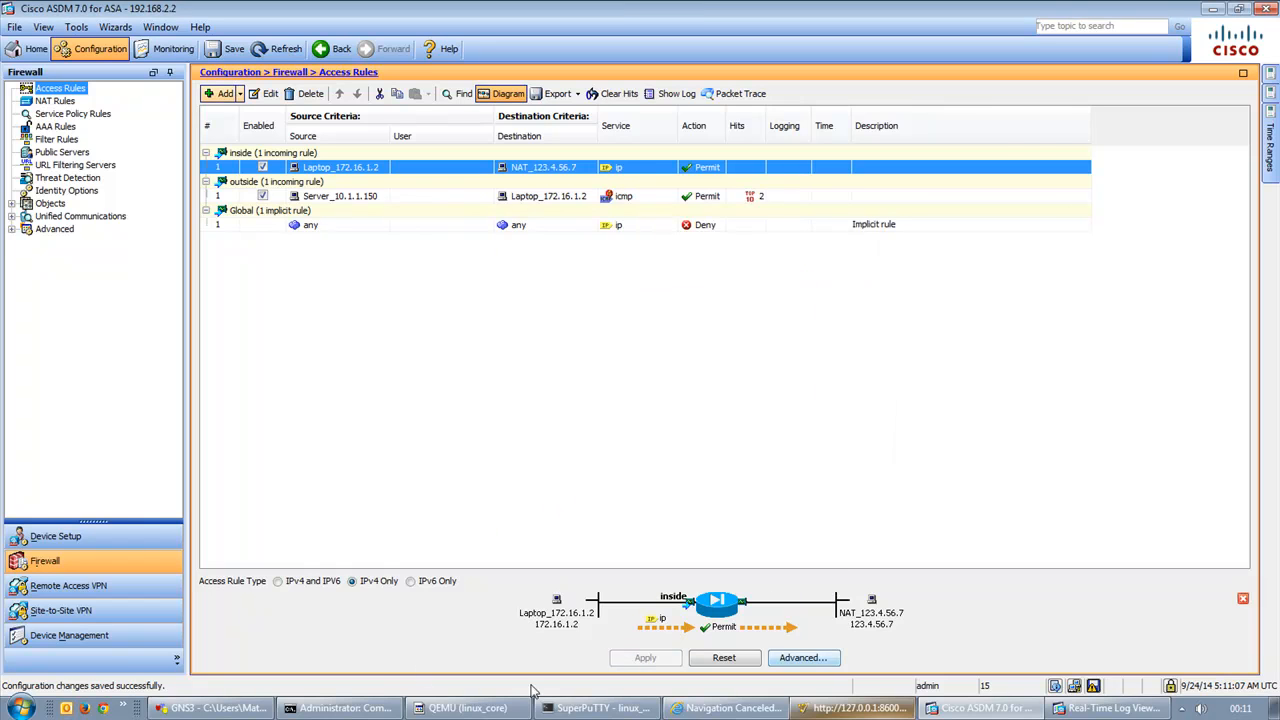
# Check the continuous ping to 123.4.56.7 in Command Prompt and the ASA's Real-Time Log Viewer
pyautogui.click(340, 708)
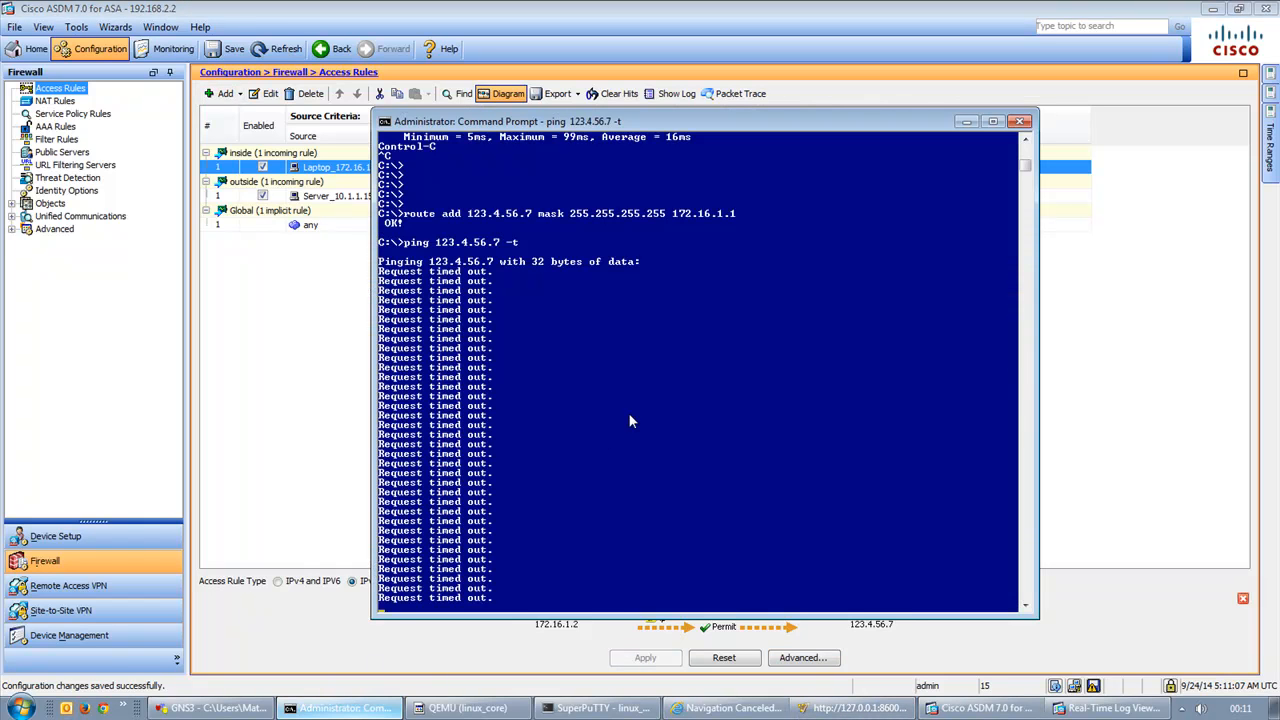
pyautogui.click(1115, 708)
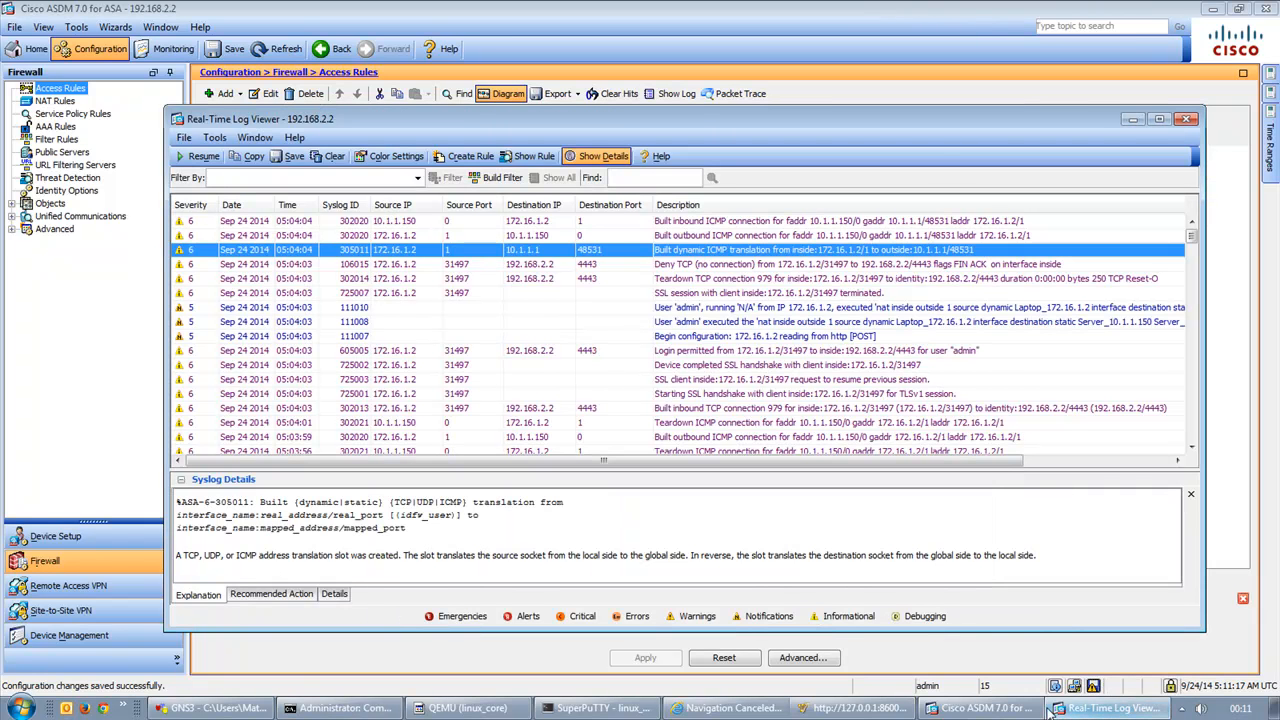
pyautogui.click(1130, 120)
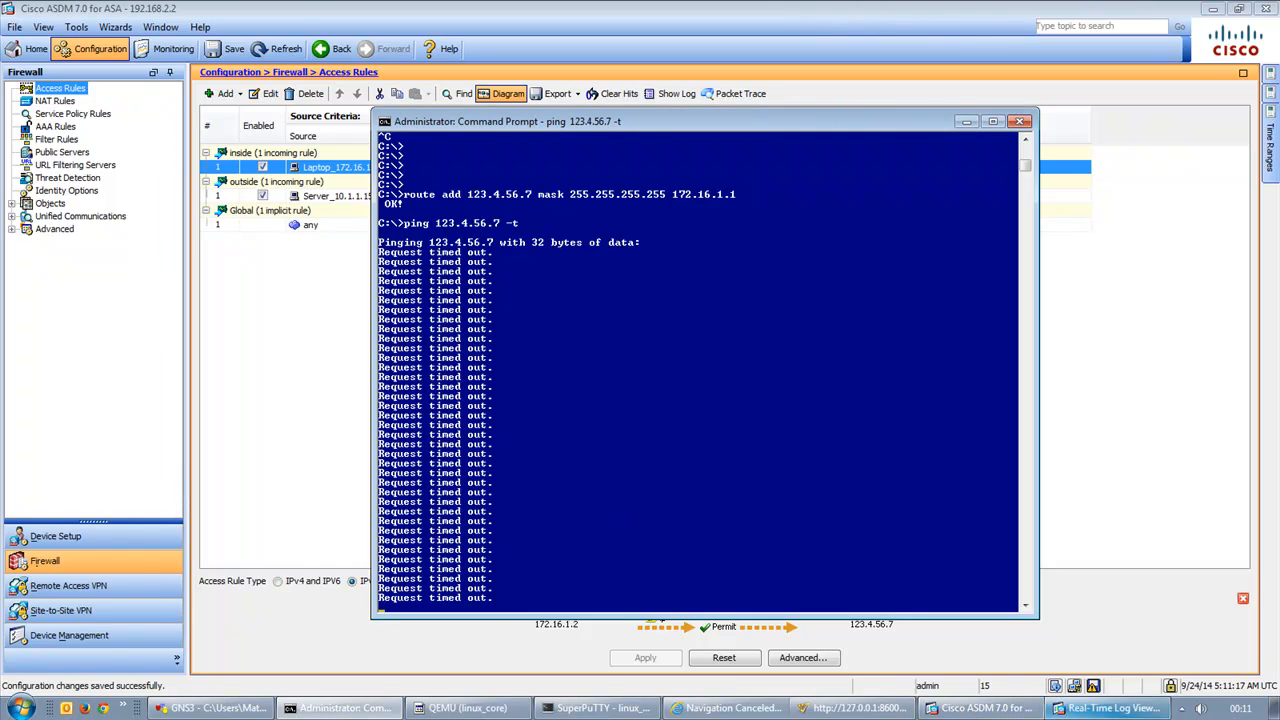
pyautogui.click(1128, 491)
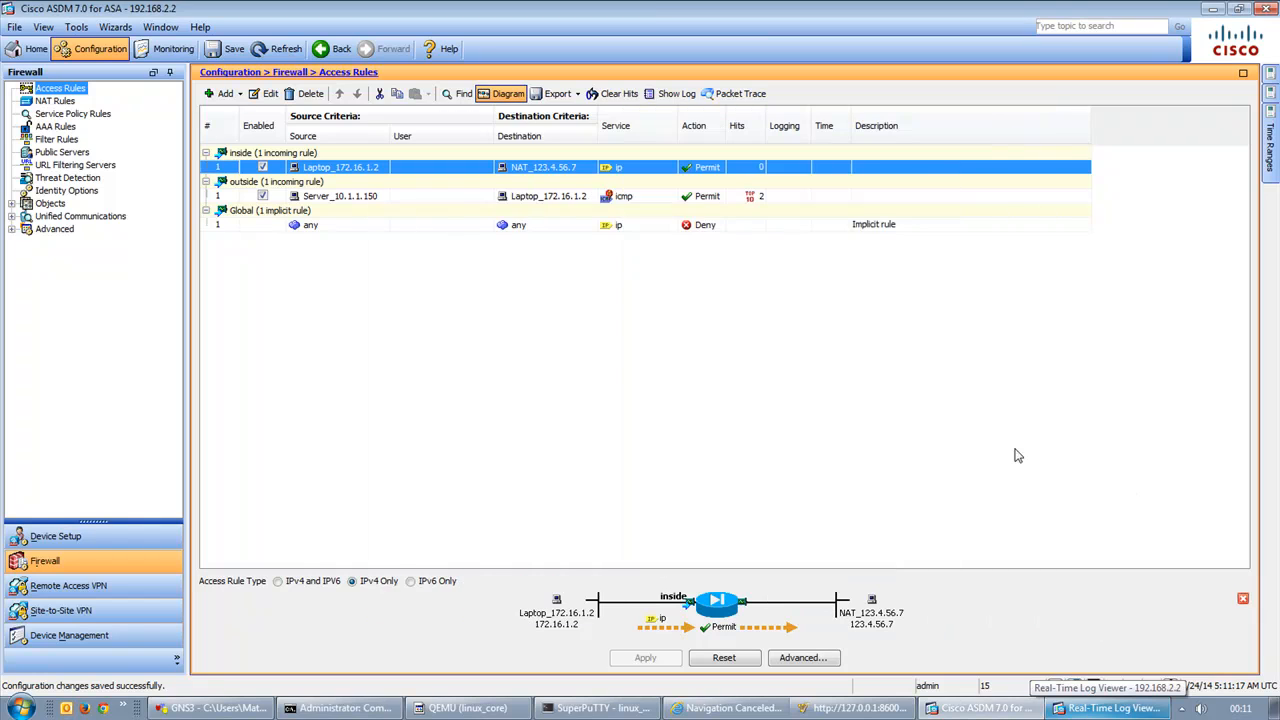
# Save the ASA's running configuration to flash memory
pyautogui.click(228, 48)
pyautogui.click(549, 508)
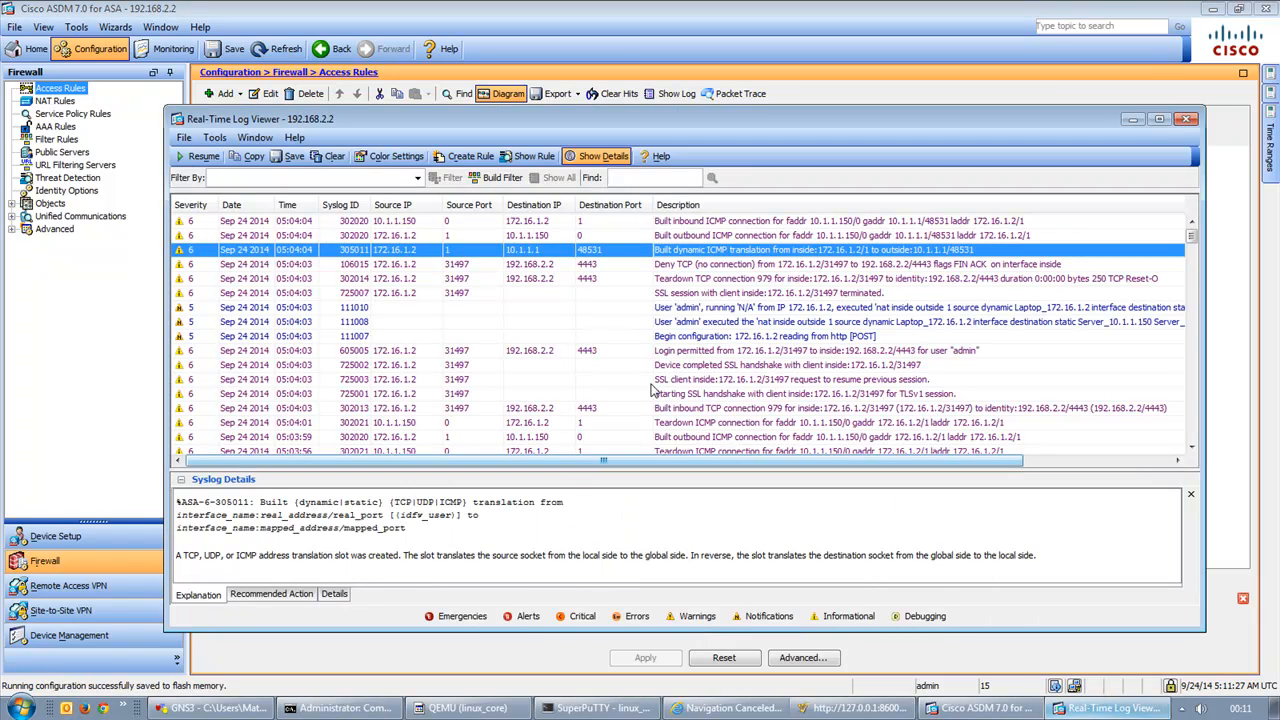
# Switch to the RTR1 session in SuperPuTTY and display the router's routing table with "sh ip route"
pyautogui.click(641, 709)
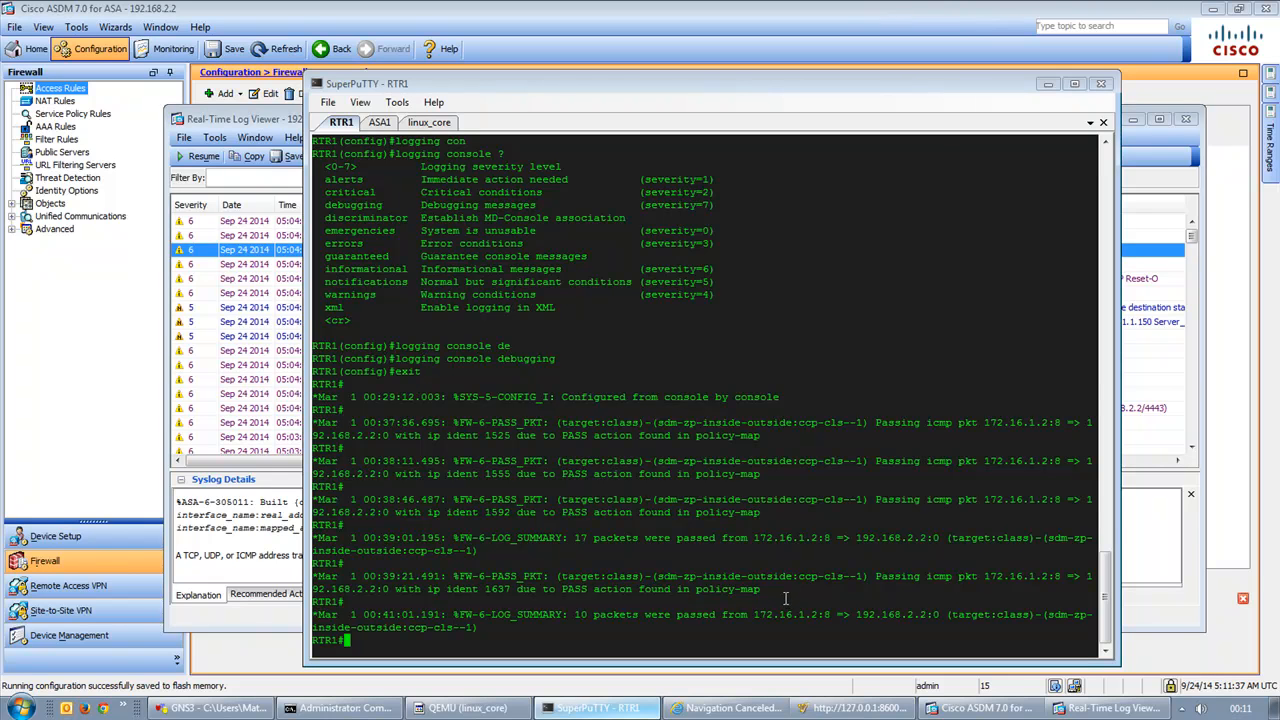
pyautogui.press('Return')
pyautogui.press('Return')
pyautogui.press('Return')
pyautogui.press('Return')
pyautogui.press('Return')
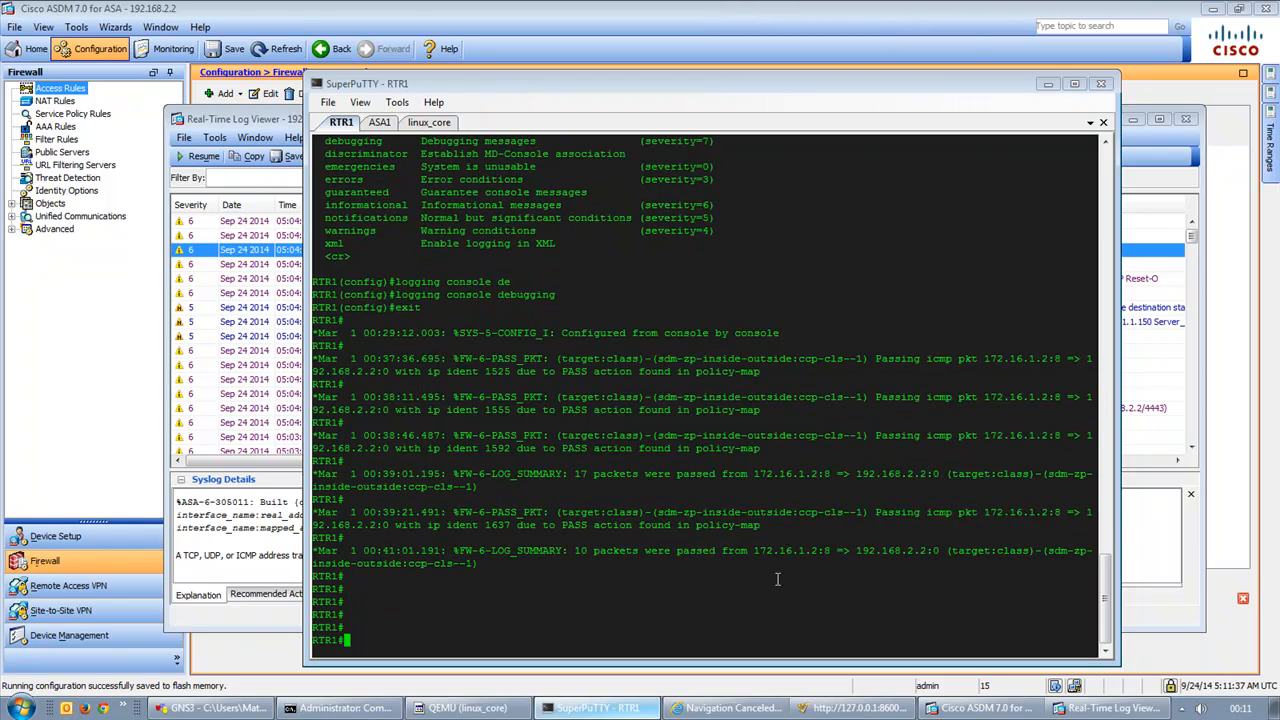
pyautogui.write('sh ip route')
pyautogui.press('Return')
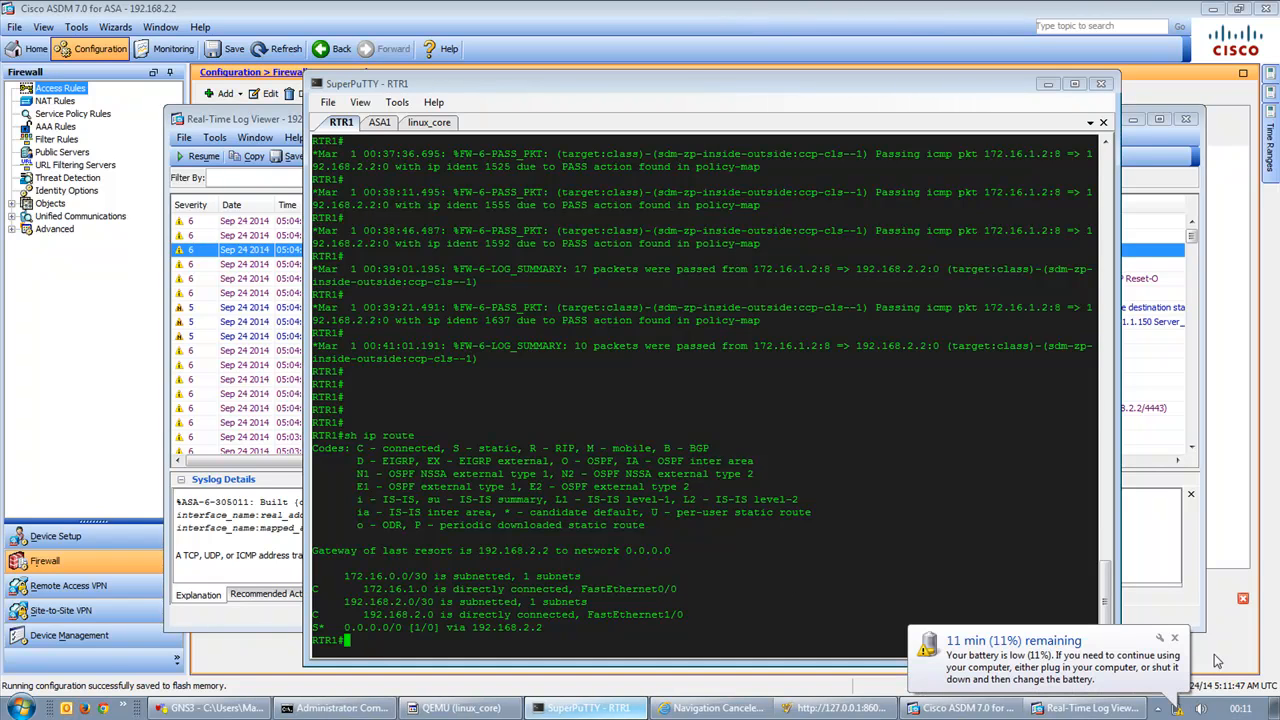
pyautogui.click(1176, 639)
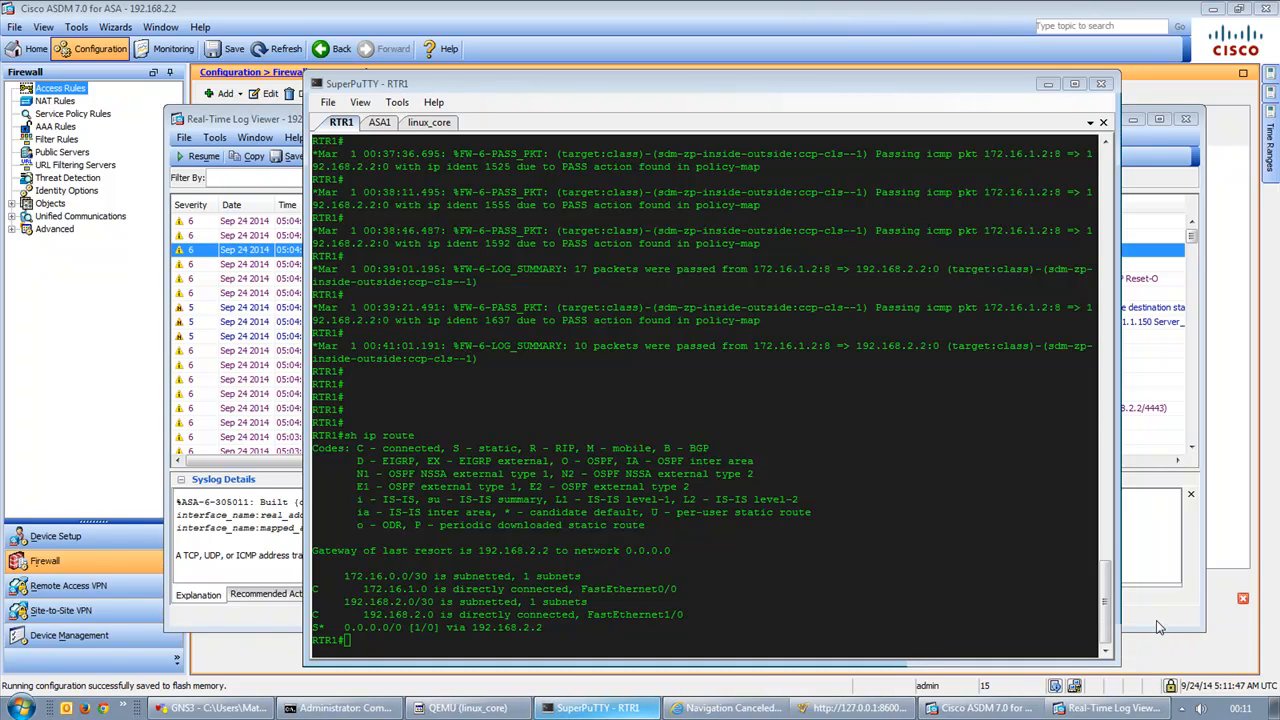
pyautogui.click(1200, 708)
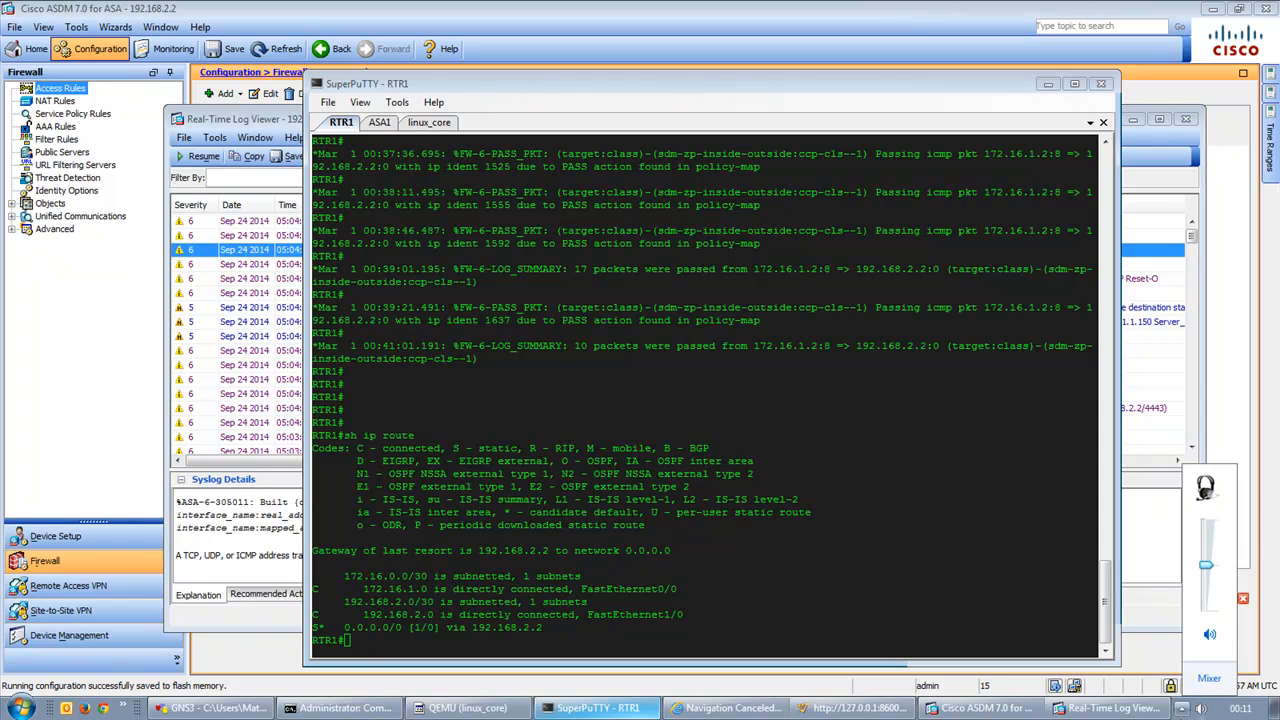
pyautogui.click(1110, 708)
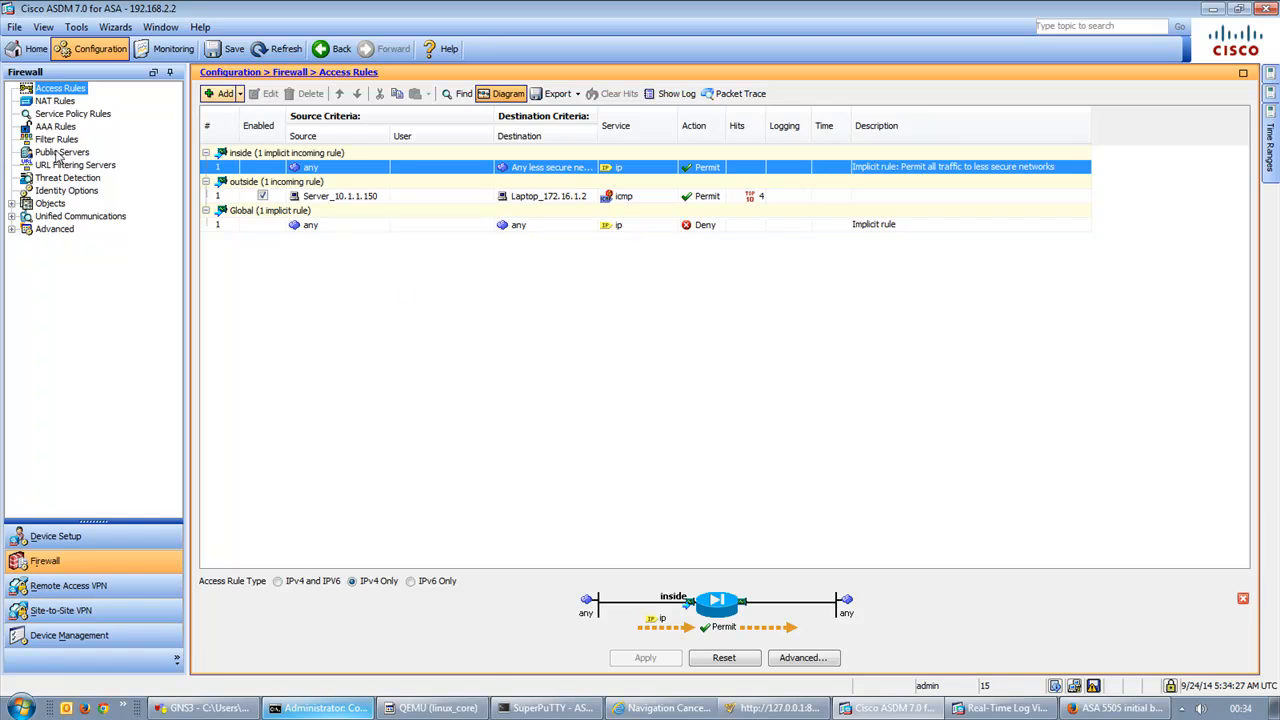
# Review the access rules and NAT rules in ASDM, and open the inside-to-outside NAT rule to examine its interfaces and addresses
pyautogui.click(52, 102)
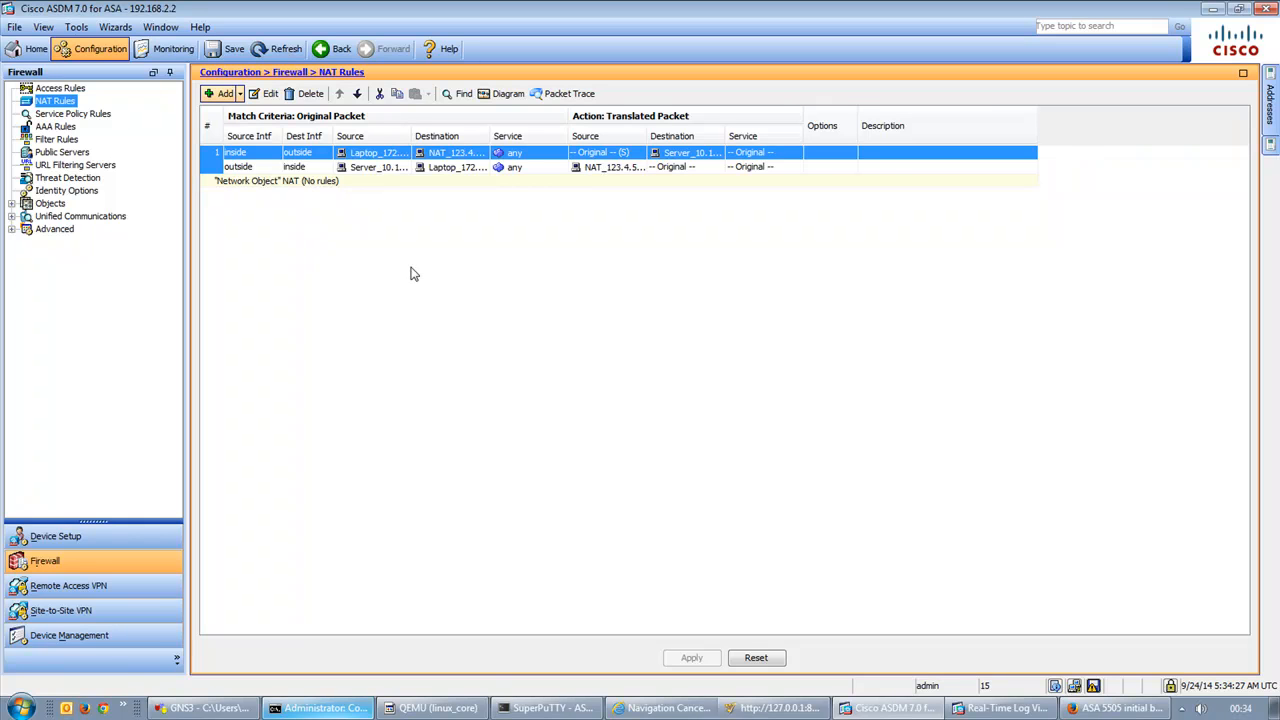
pyautogui.click(68, 90)
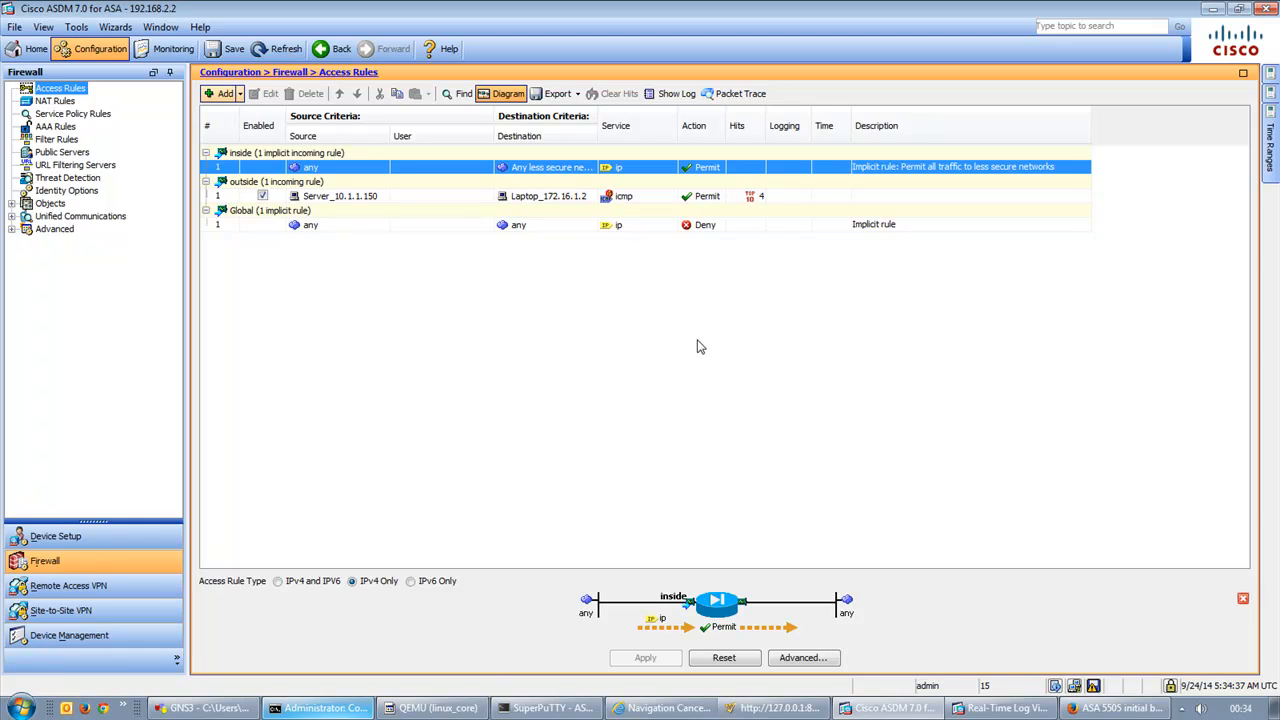
pyautogui.click(60, 102)
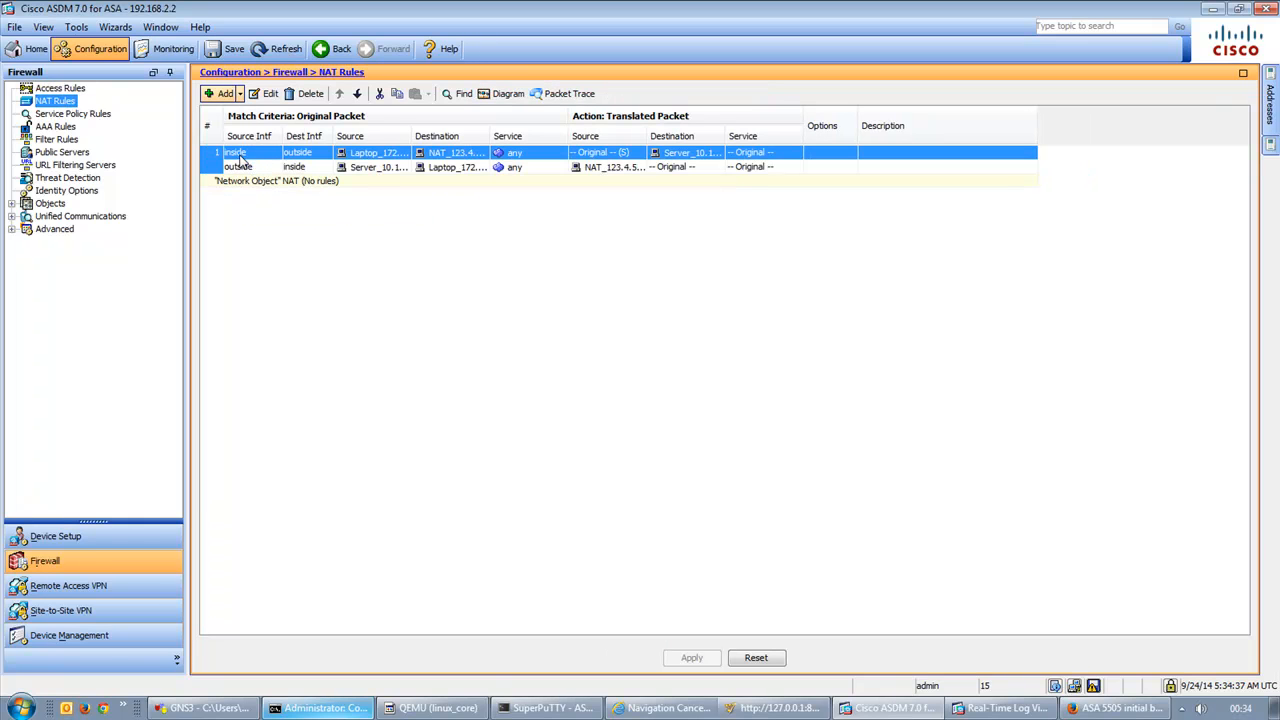
pyautogui.moveTo(241, 160)
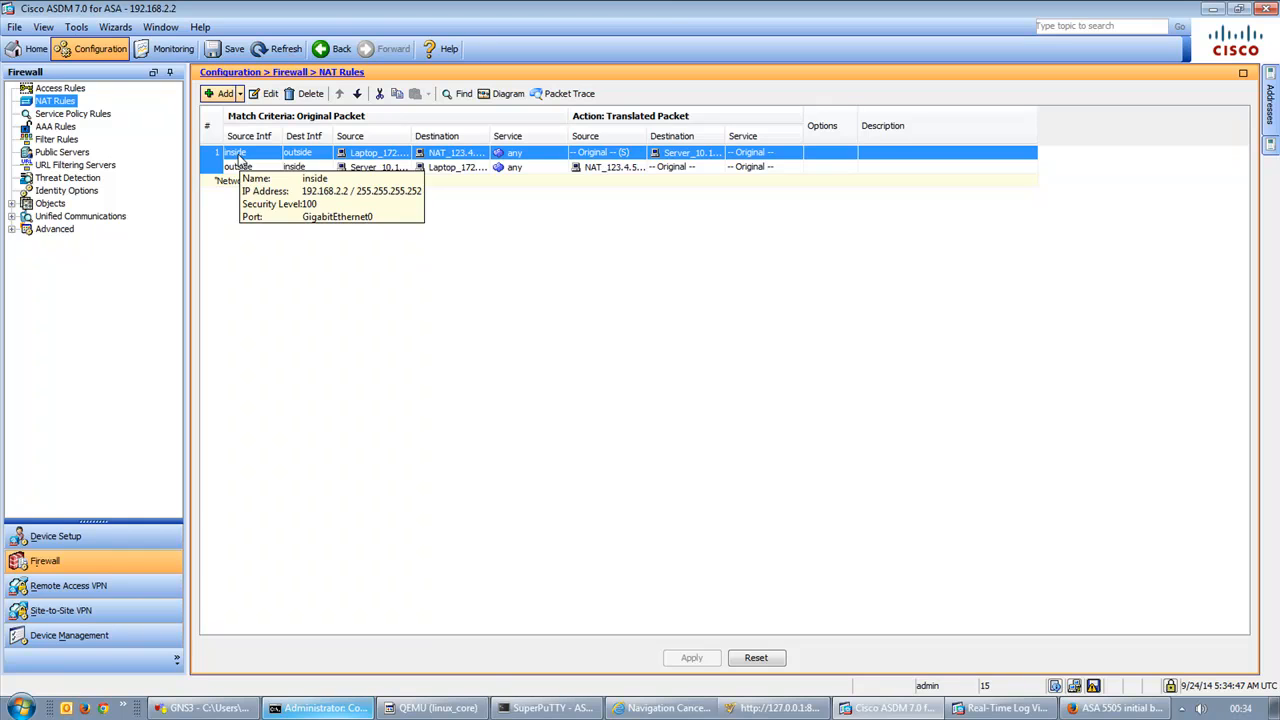
pyautogui.doubleClick(210, 151)
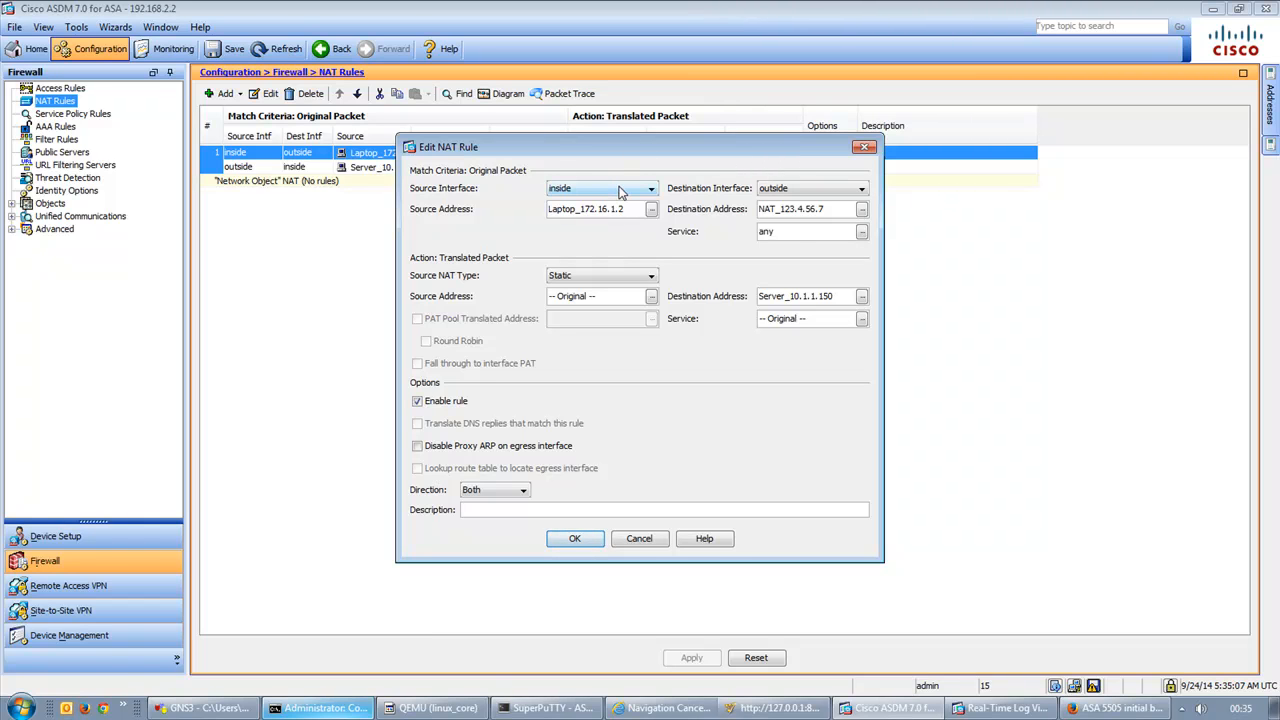
pyautogui.moveTo(622, 192)
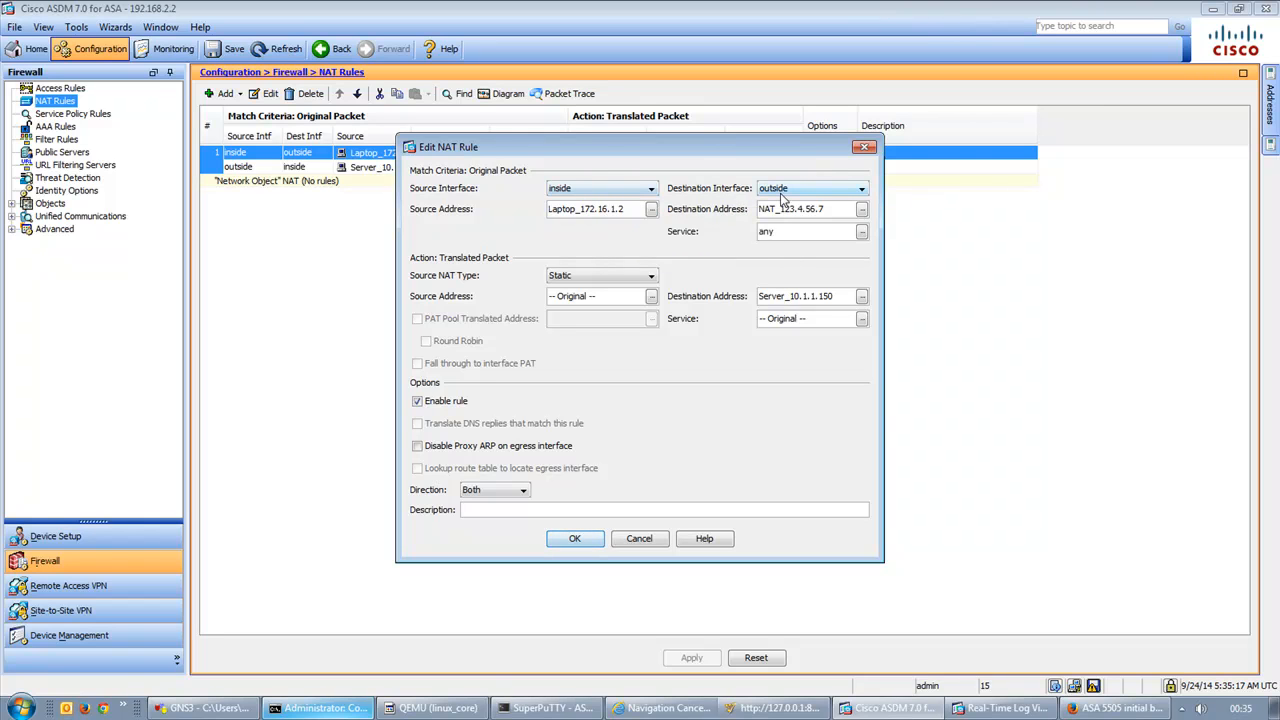
pyautogui.moveTo(806, 192)
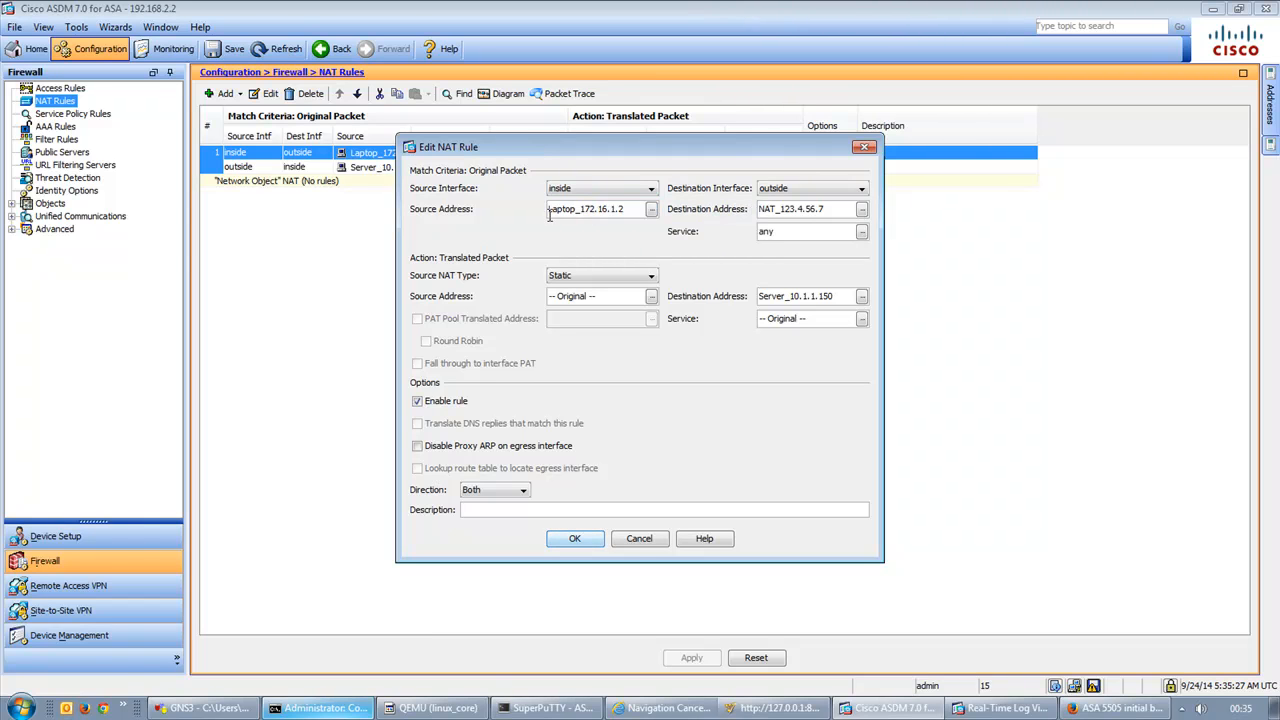
# Inspect the NAT rule's original destination object NAT_123.4.56.7, including its NAT settings, and close the object and rule dialogs
pyautogui.click(861, 210)
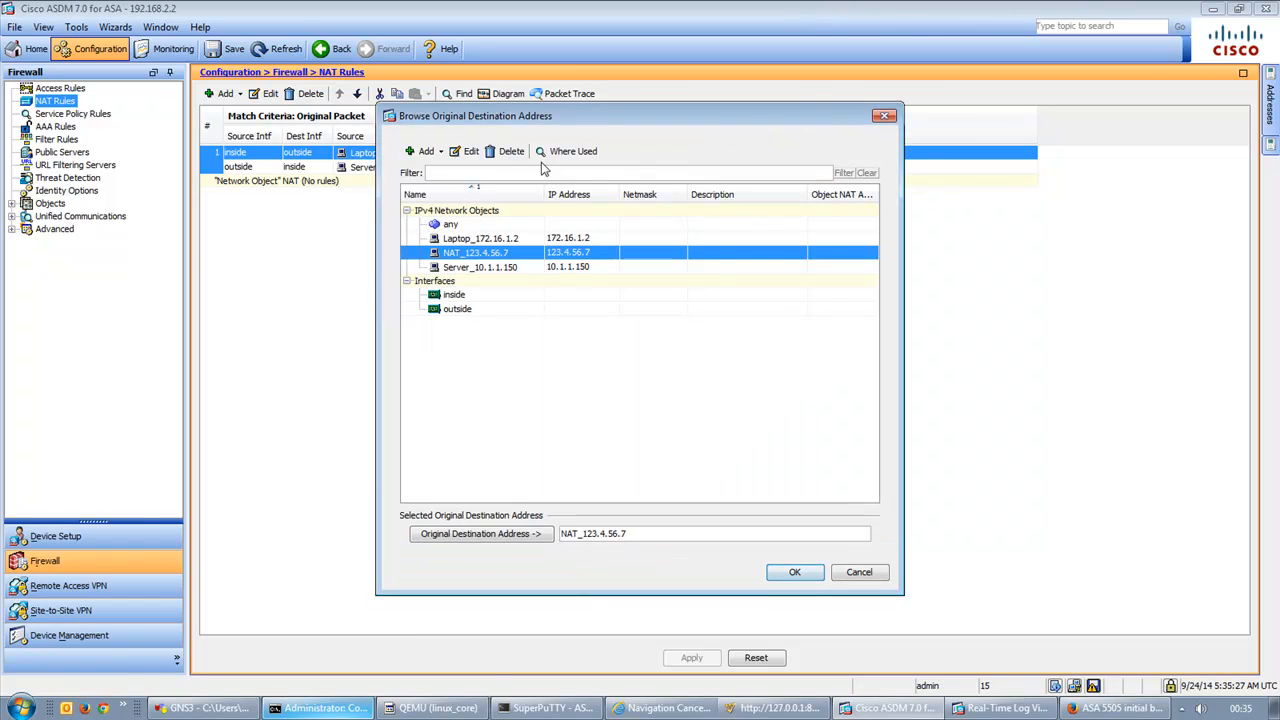
pyautogui.click(471, 153)
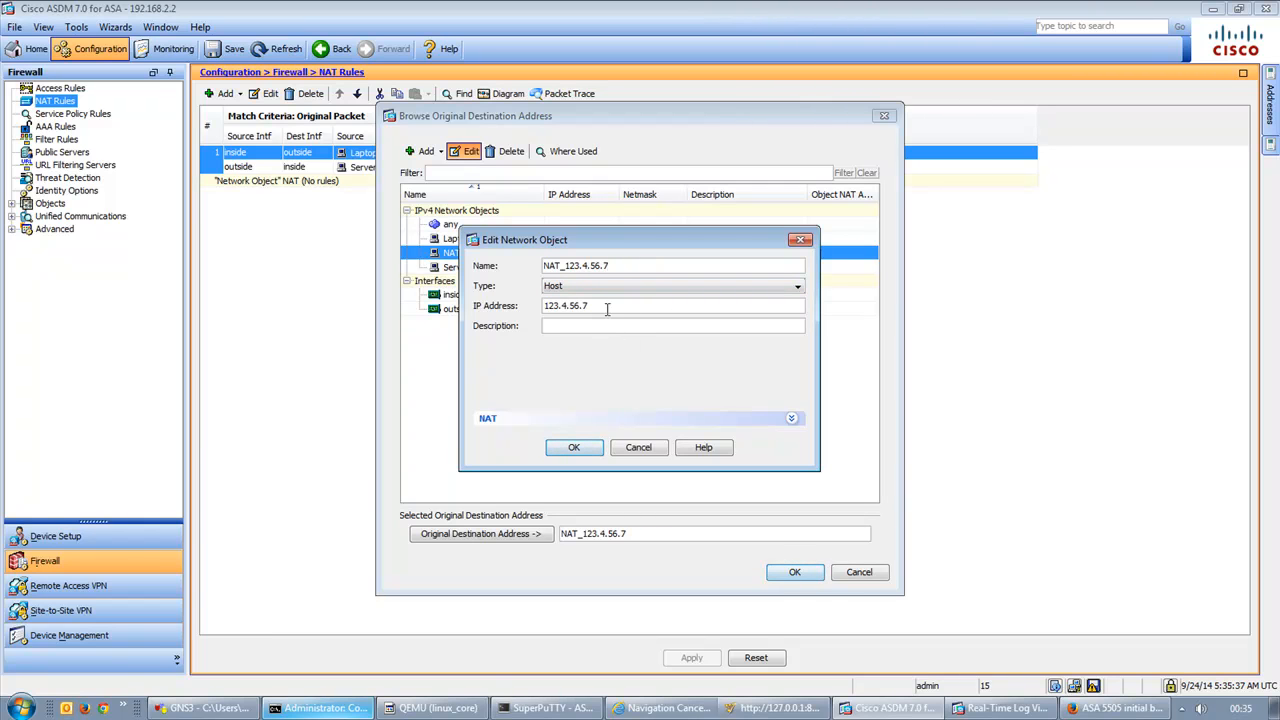
pyautogui.click(570, 418)
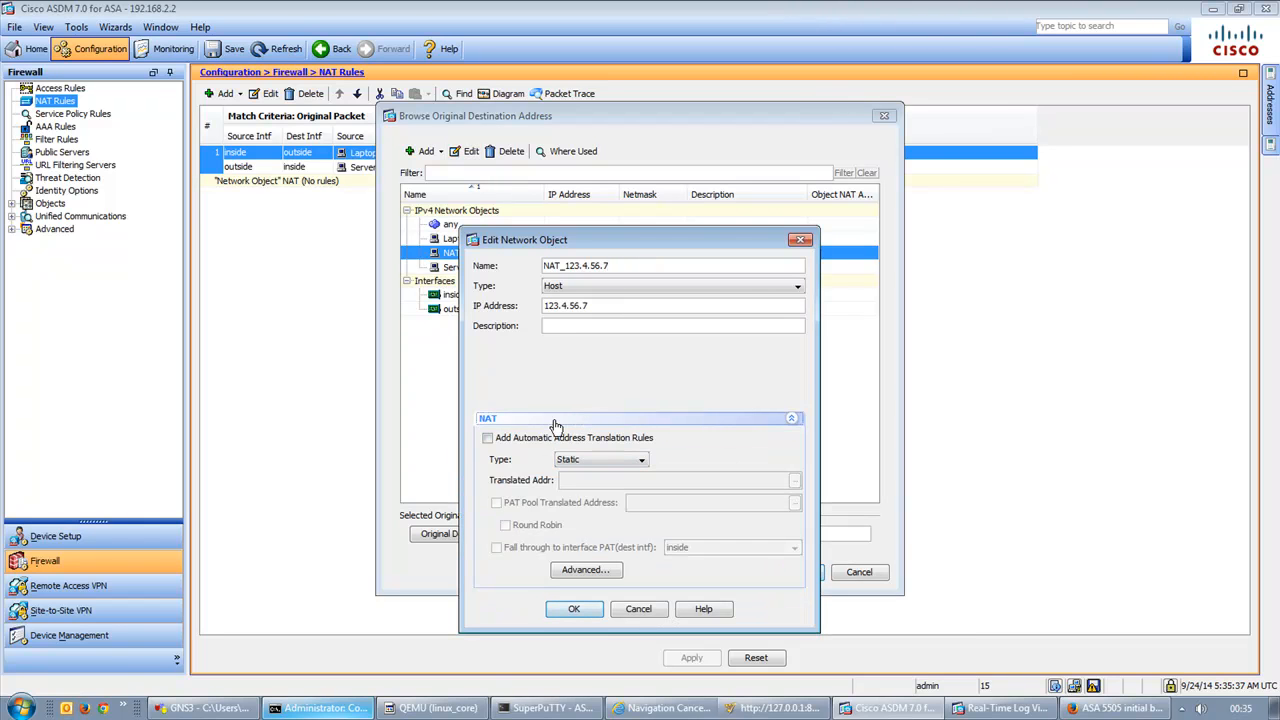
pyautogui.click(551, 421)
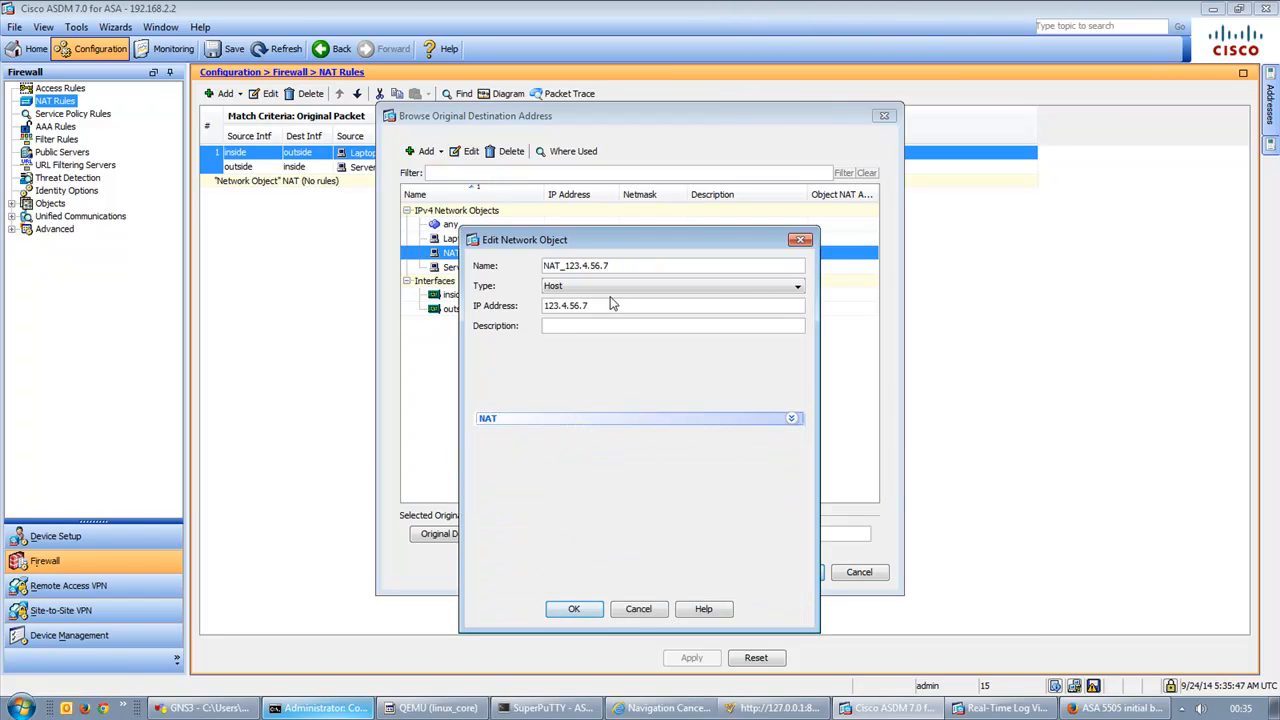
pyautogui.click(575, 612)
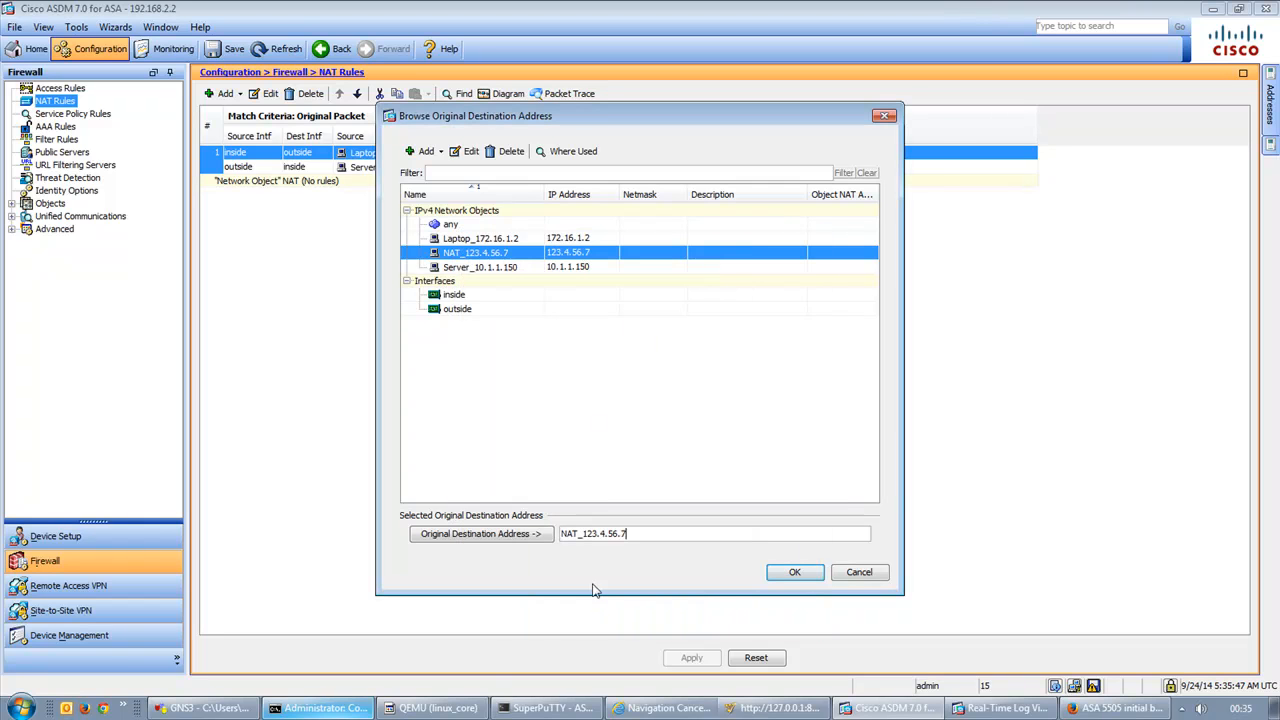
pyautogui.click(785, 574)
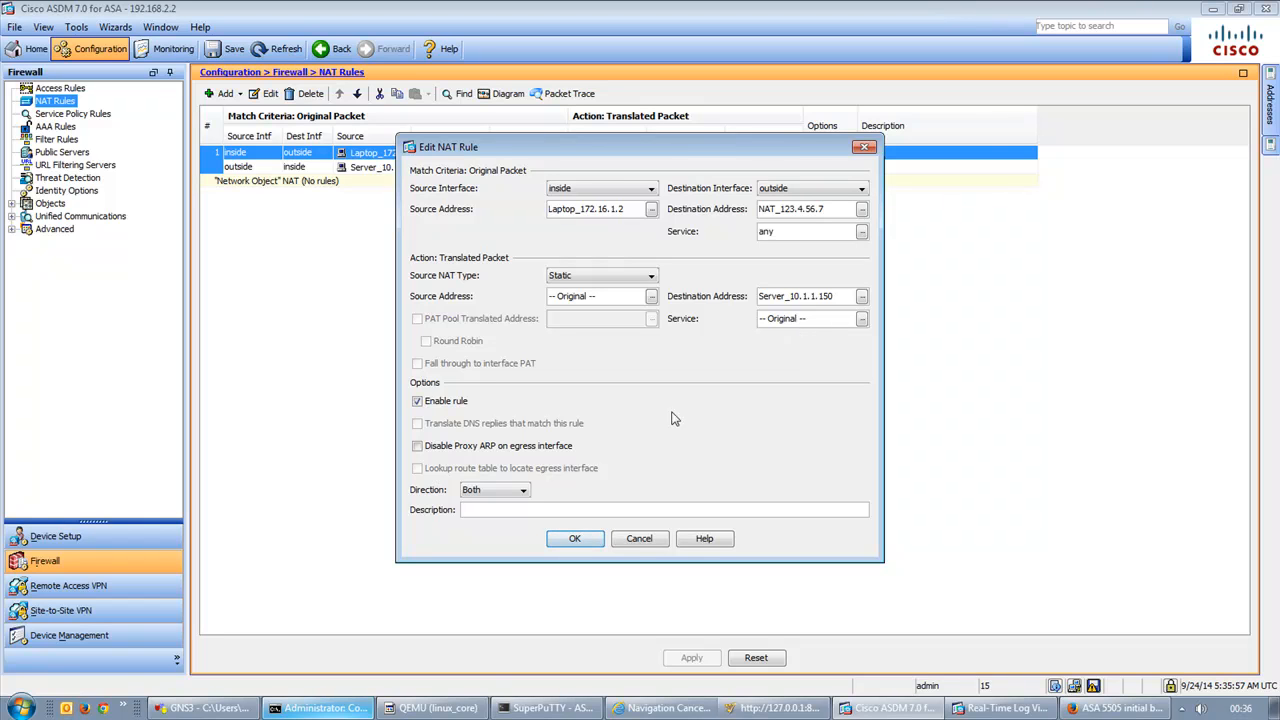
pyautogui.click(582, 541)
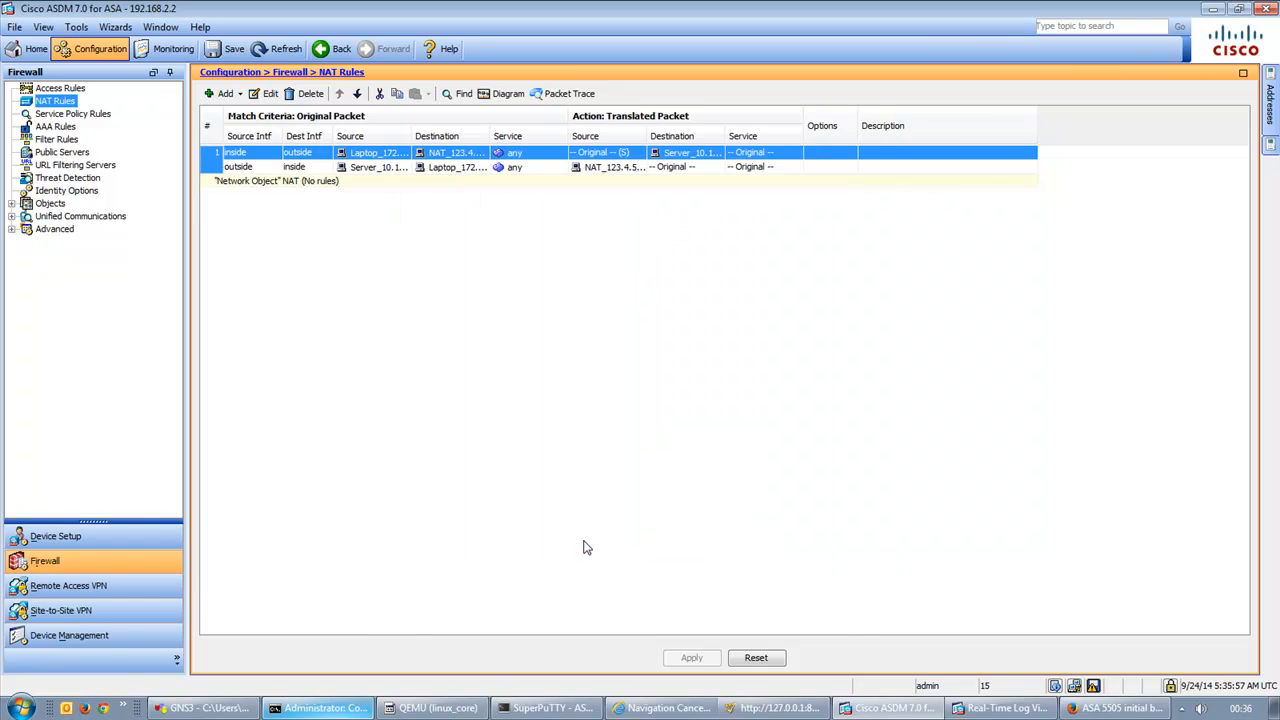
# Stop the continuous ping in Command Prompt and clear the entries in the ASA's Real-Time Log Viewer
pyautogui.click(318, 708)
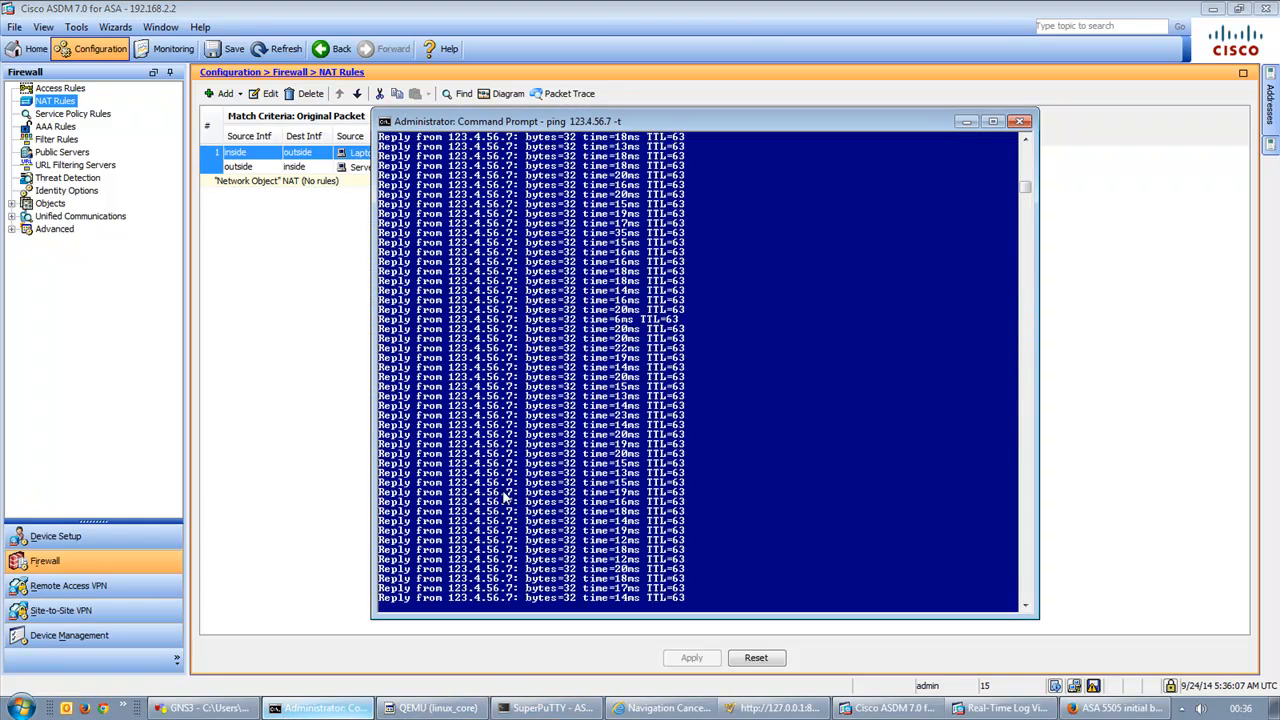
pyautogui.hotkey('ctrl', 'c')
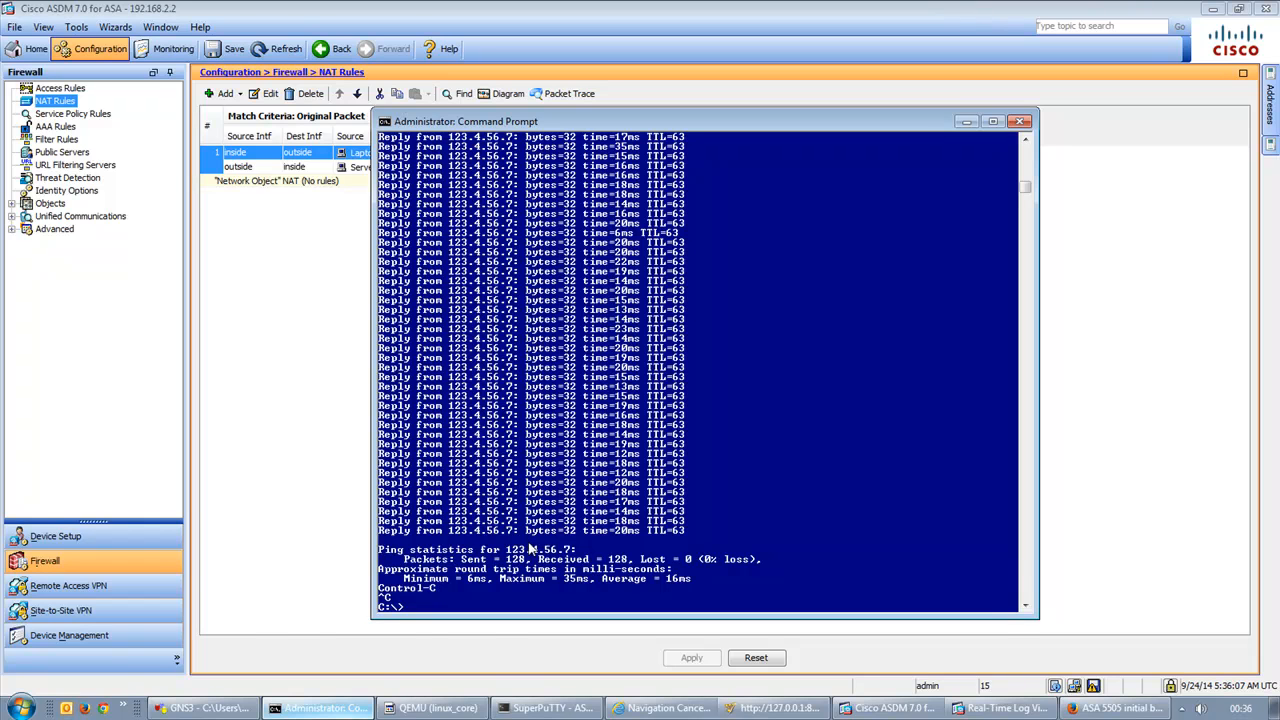
pyautogui.click(998, 708)
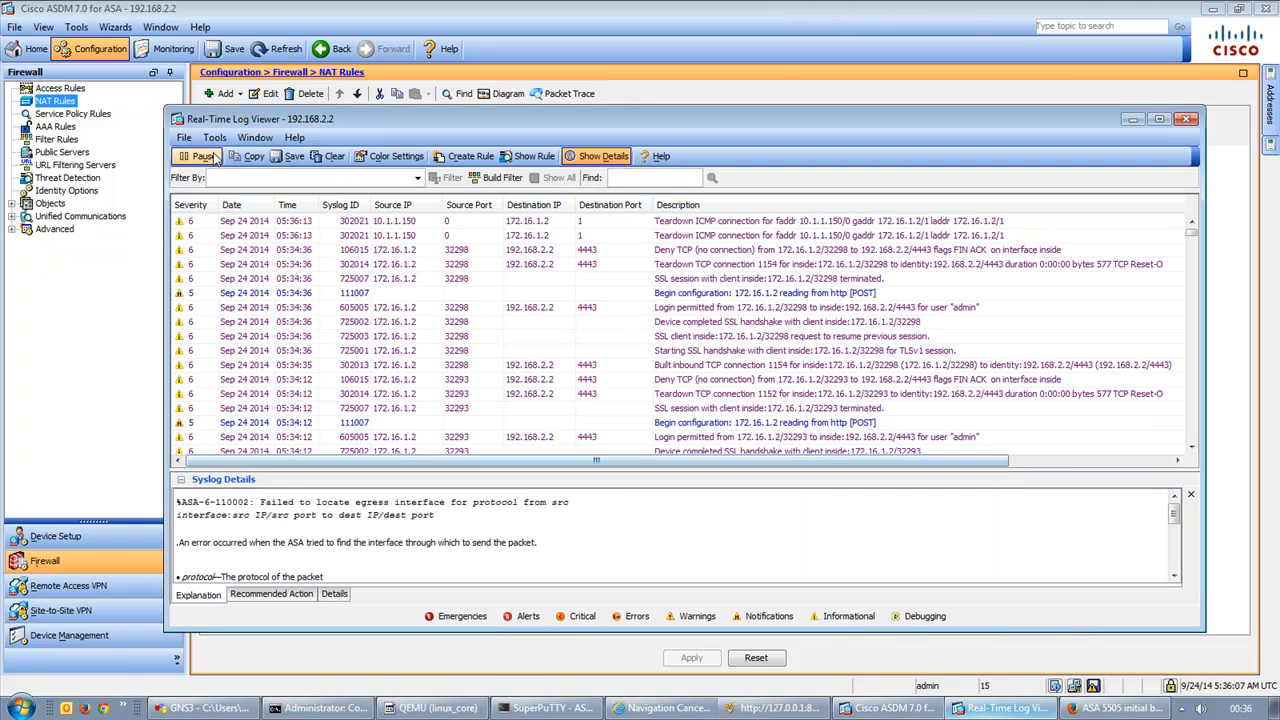
pyautogui.click(331, 158)
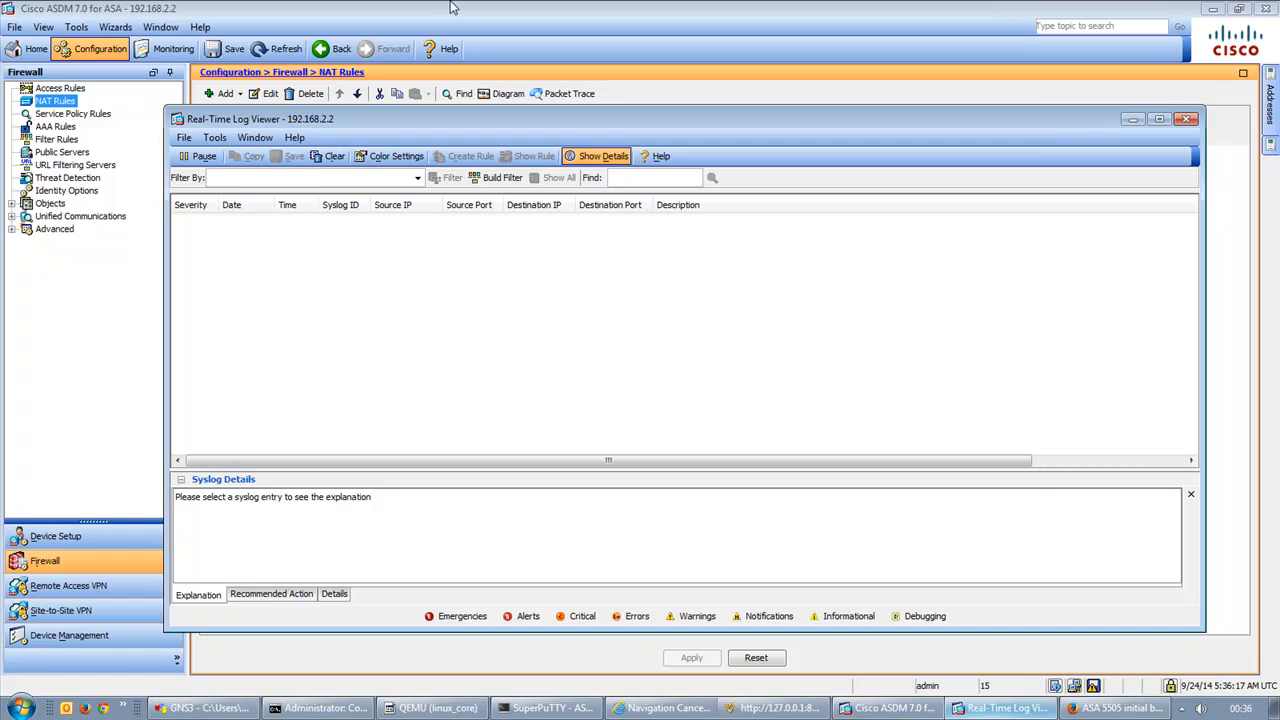
# Switch to Command Prompt and restart the continuous ping with "ping 123.4.56.7 -t"
pyautogui.click(345, 706)
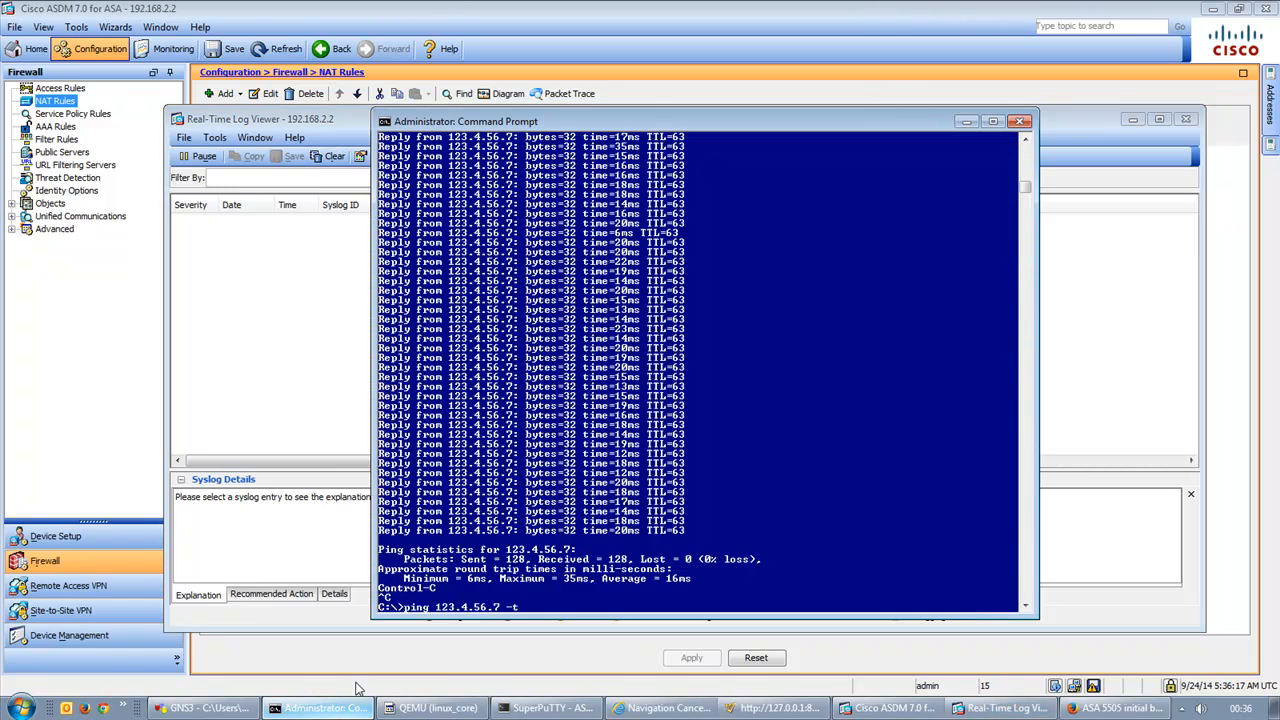
pyautogui.press('Up')
pyautogui.press('Return')
# Examine the new ICMP connection entries in the Real-Time Log Viewer, select the outbound one for its explanation, and return to the main ASDM window
pyautogui.click(330, 328)
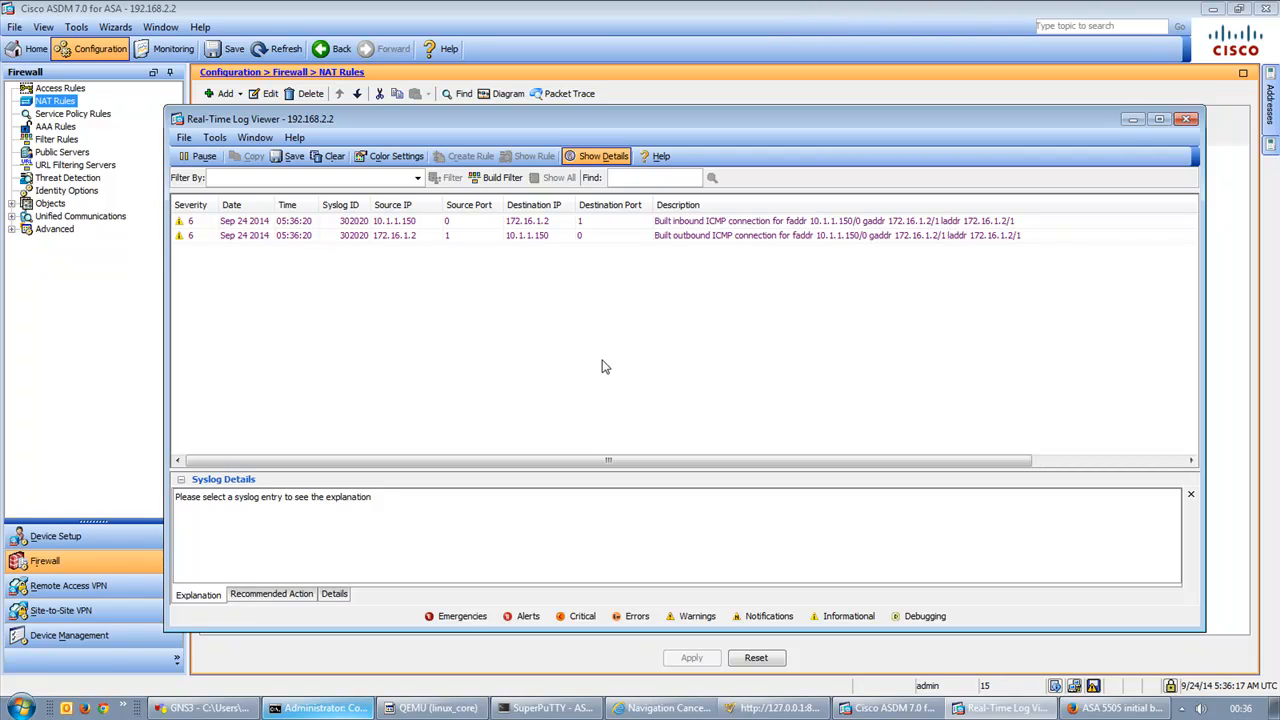
pyautogui.moveTo(732, 238)
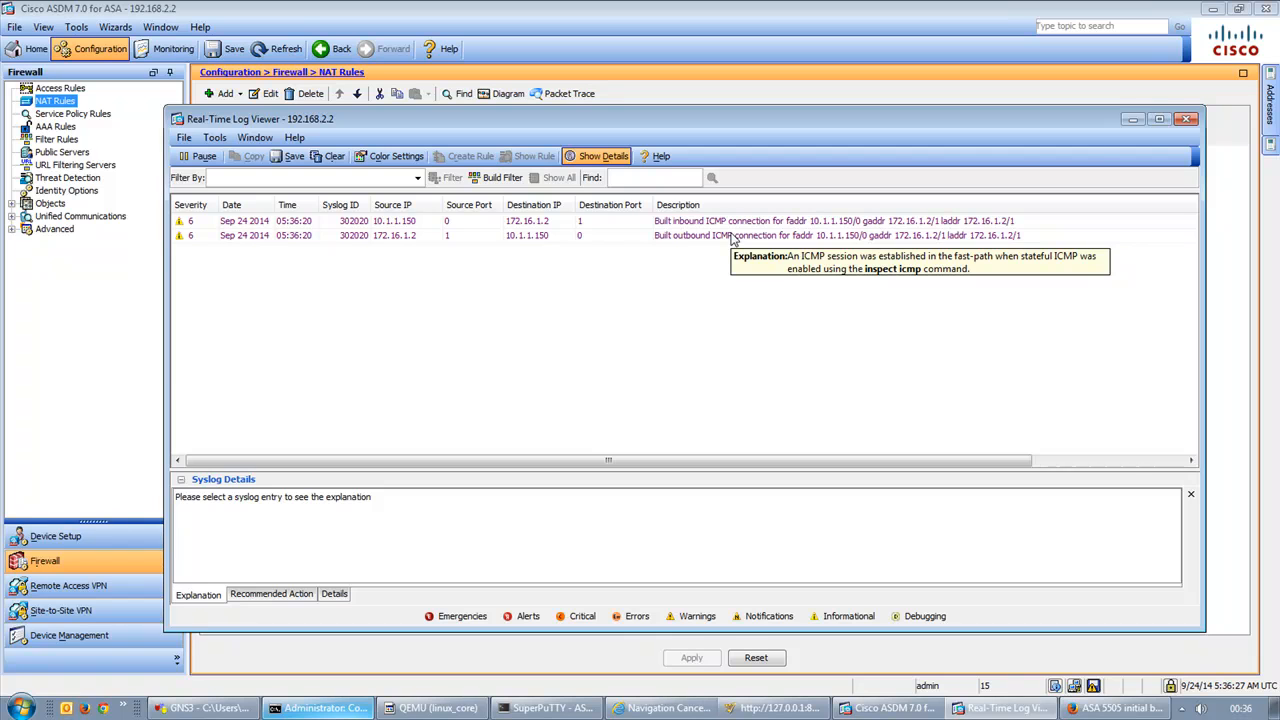
pyautogui.click(333, 708)
pyautogui.click(251, 286)
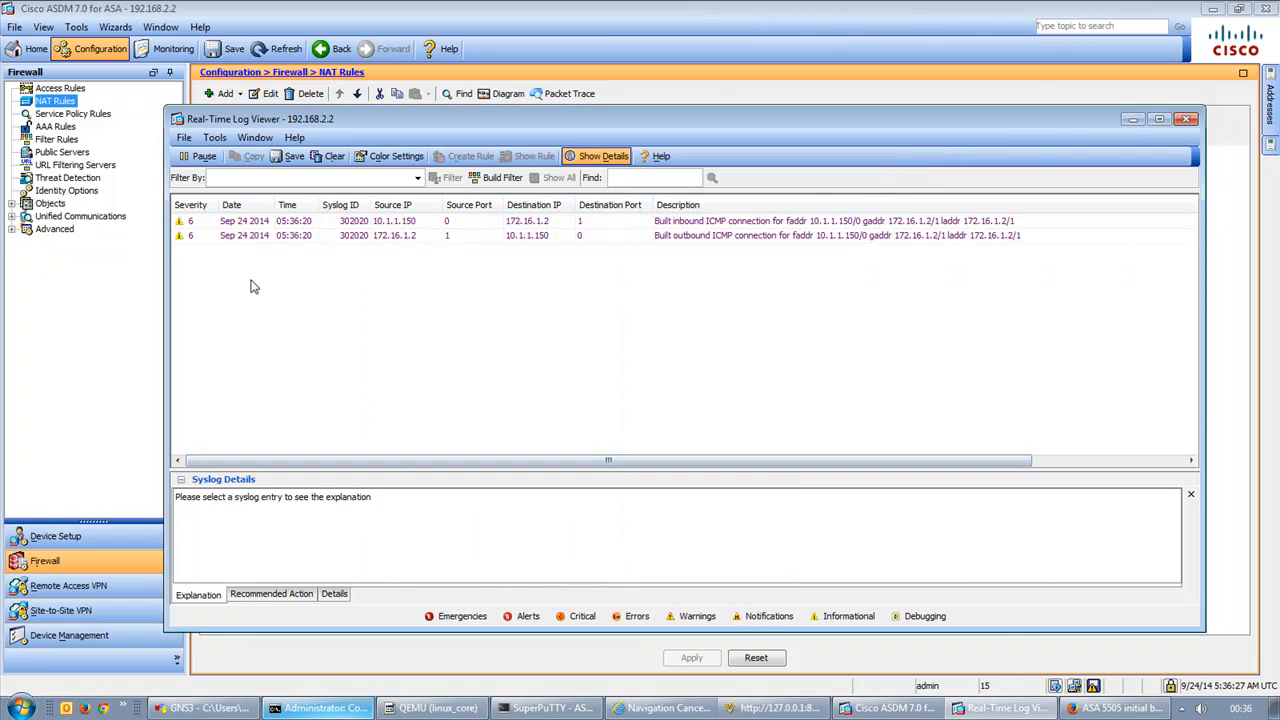
pyautogui.moveTo(607, 248)
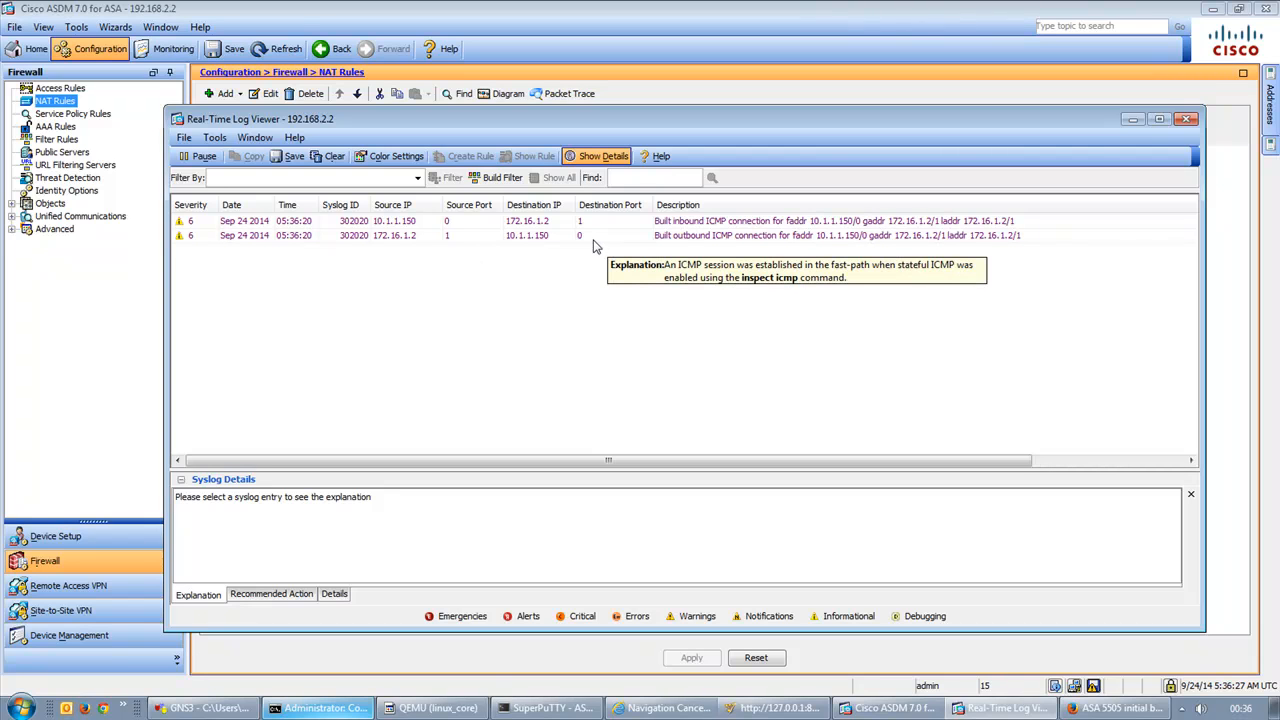
pyautogui.click(410, 241)
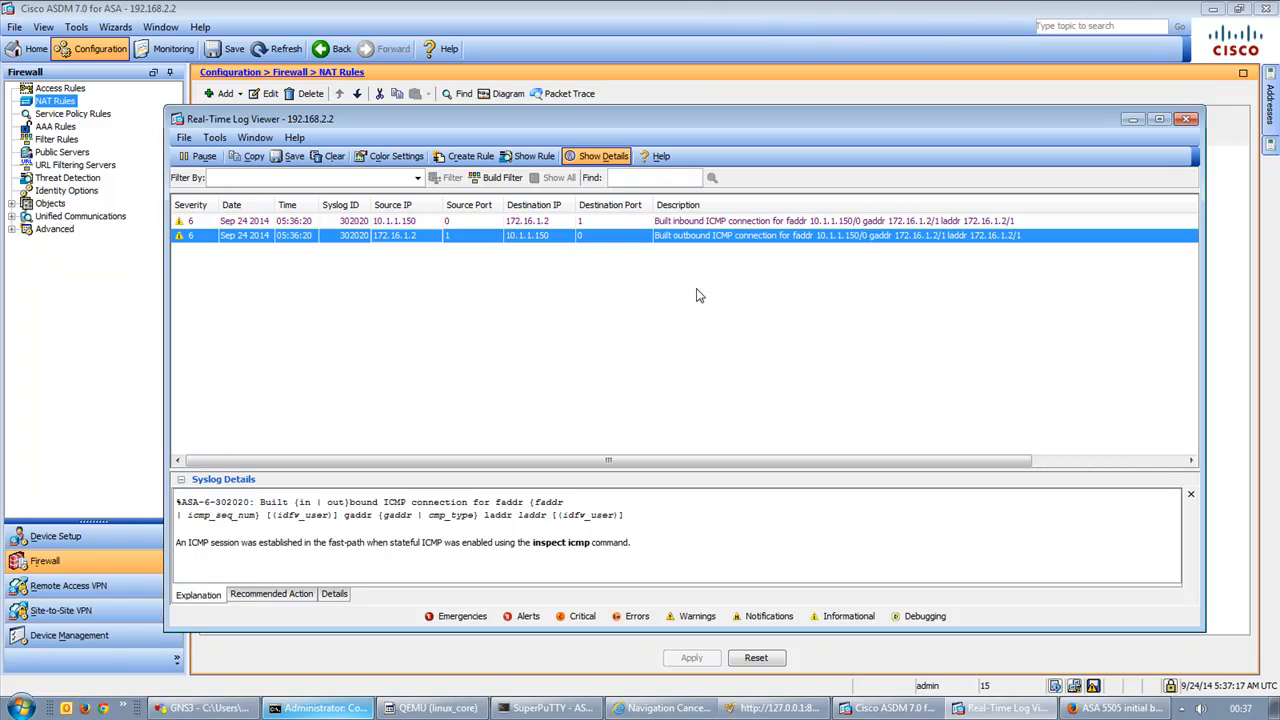
pyautogui.click(672, 8)
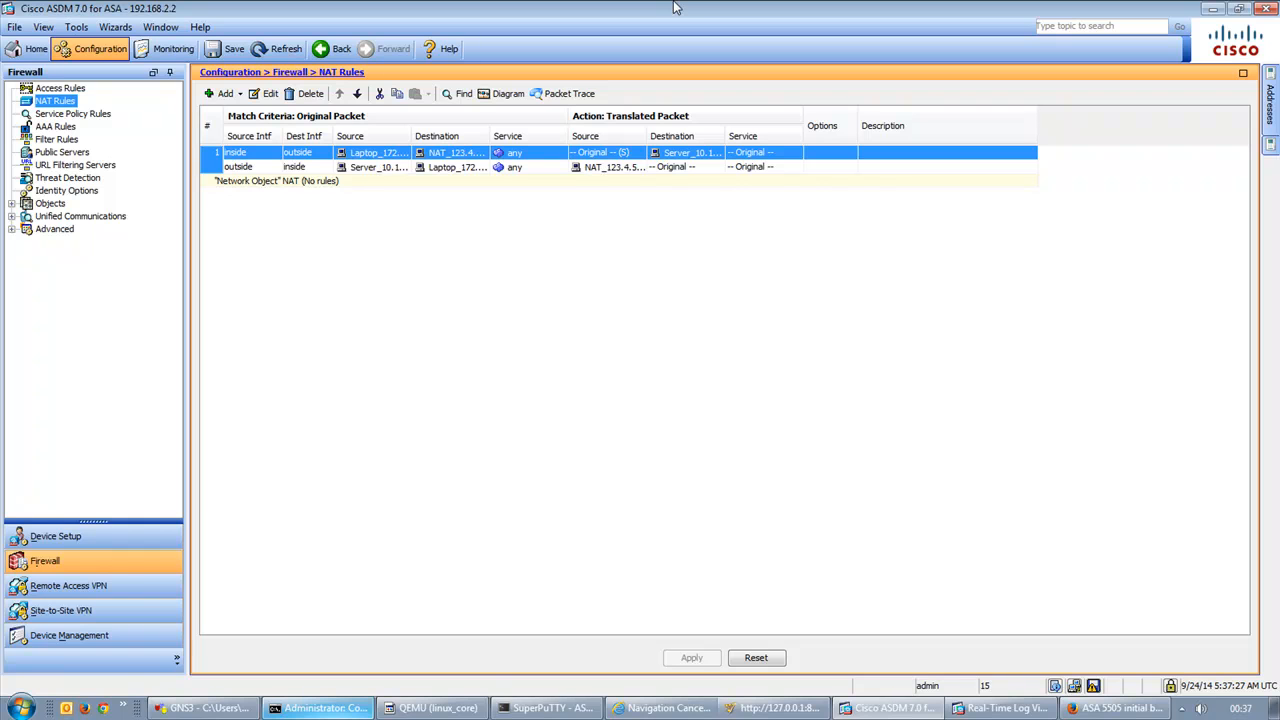
# Switch to GNS3, move the 123.4.56.7/32 label directly beneath ASA1's Eth0 address, and check the continuous ping in Command Prompt
pyautogui.click(240, 712)
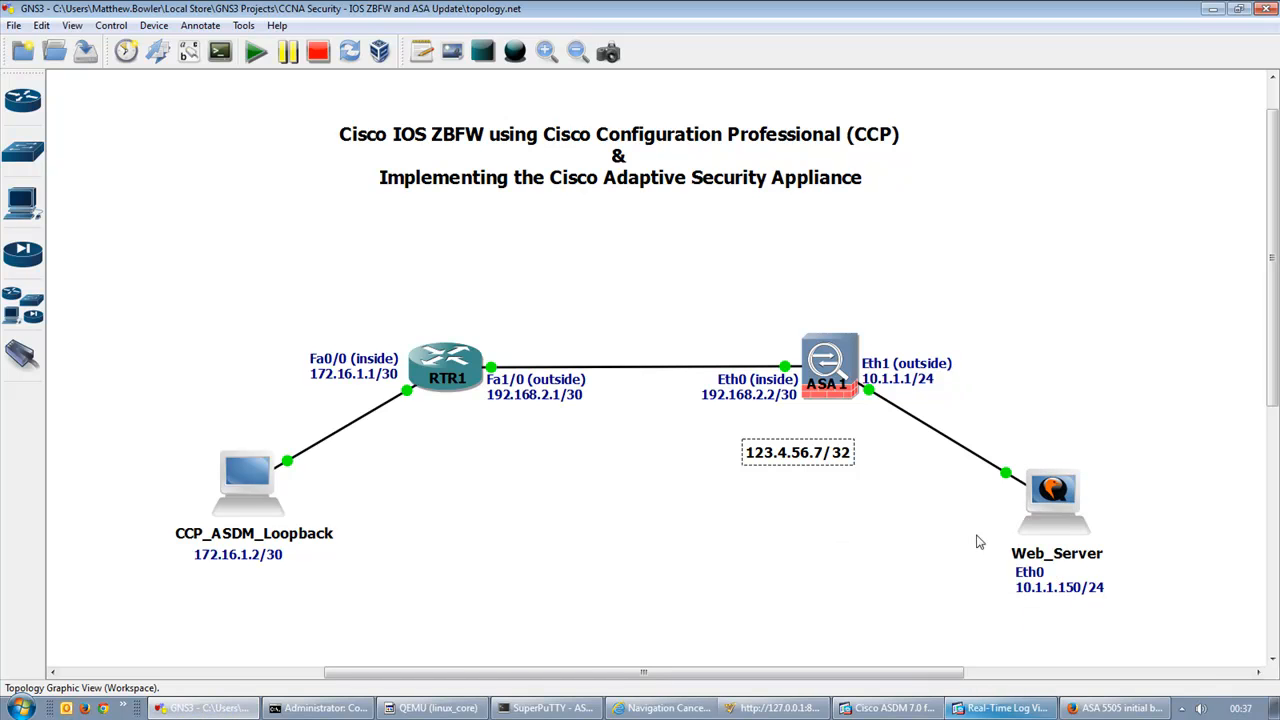
pyautogui.click(1193, 607)
pyautogui.moveTo(794, 463); pyautogui.dragTo(778, 428)
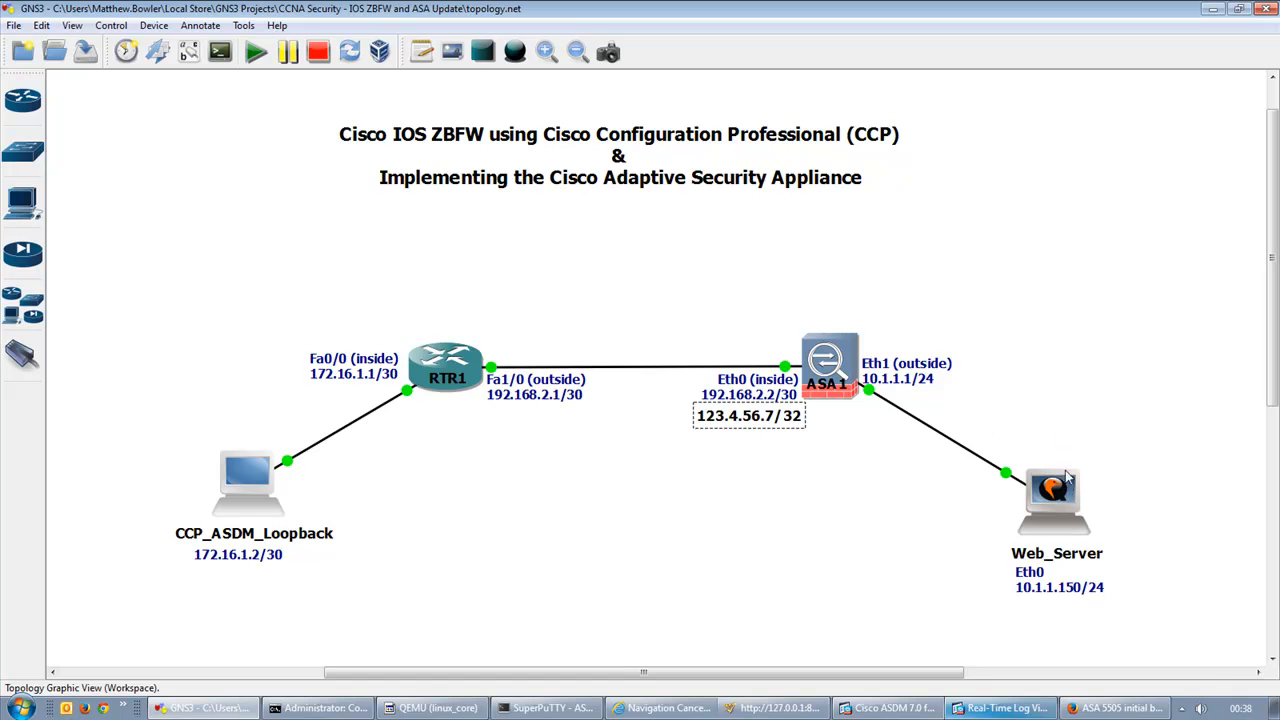
pyautogui.moveTo(1064, 511)
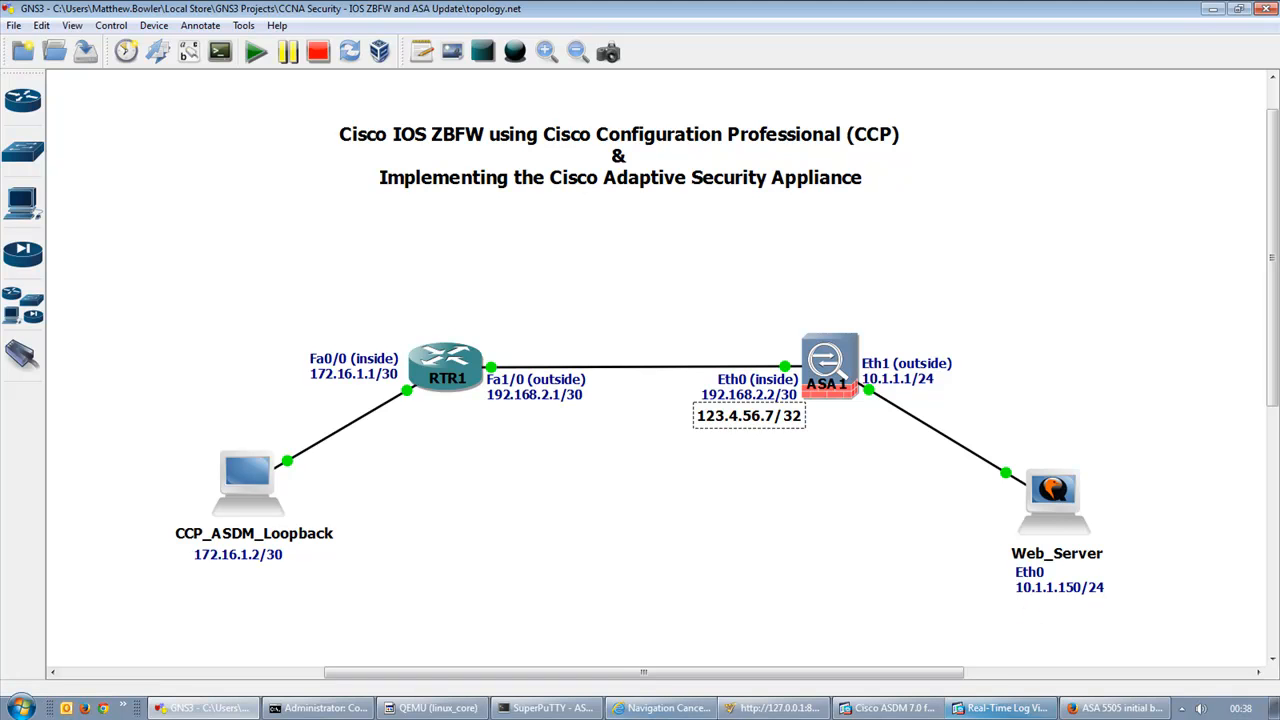
pyautogui.click(318, 708)
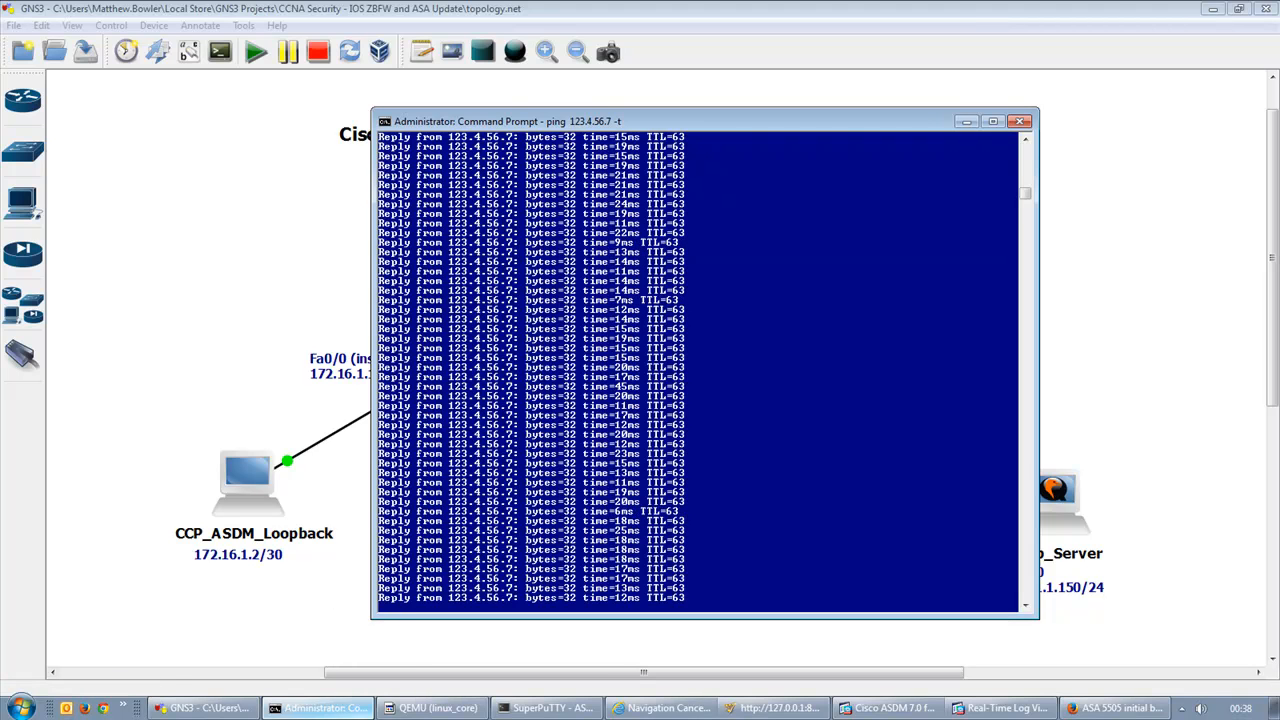
# Return to ASDM and view the Remote Access VPN, Site-to-Site VPN and Device Management sections, including the ASDM/HTTPS/Telnet/SSH management access settings
pyautogui.click(893, 707)
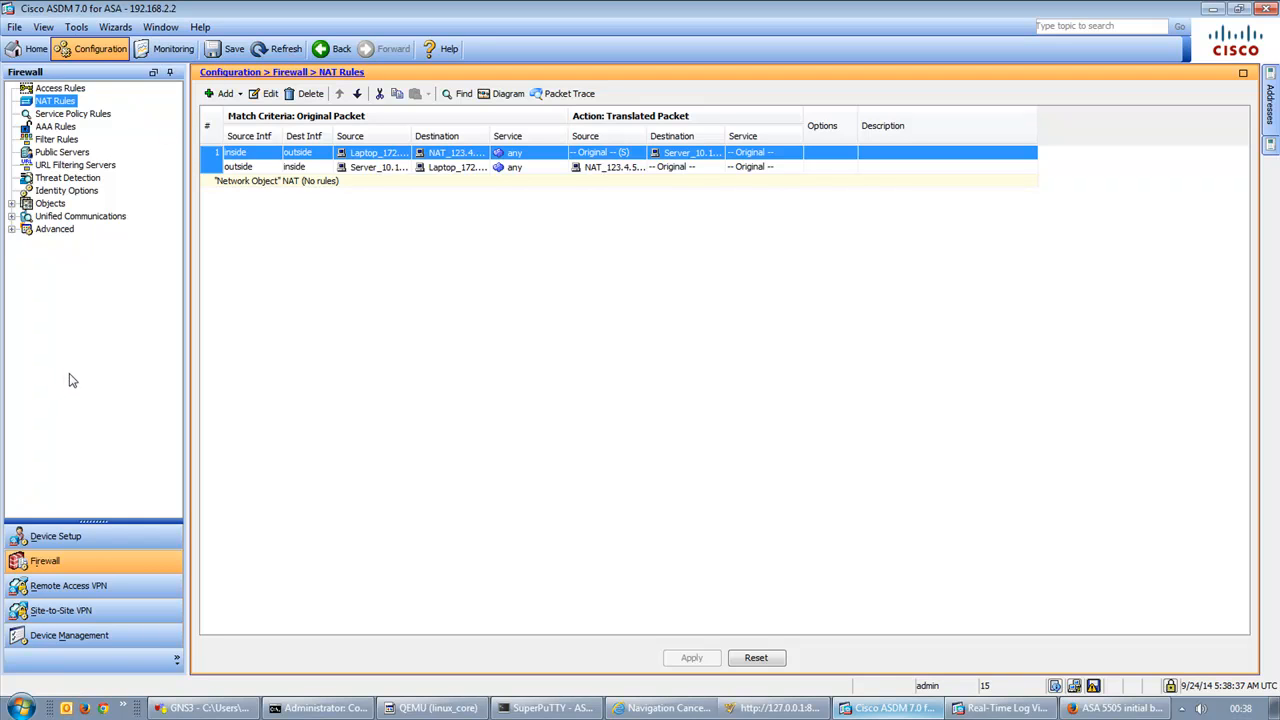
pyautogui.click(65, 585)
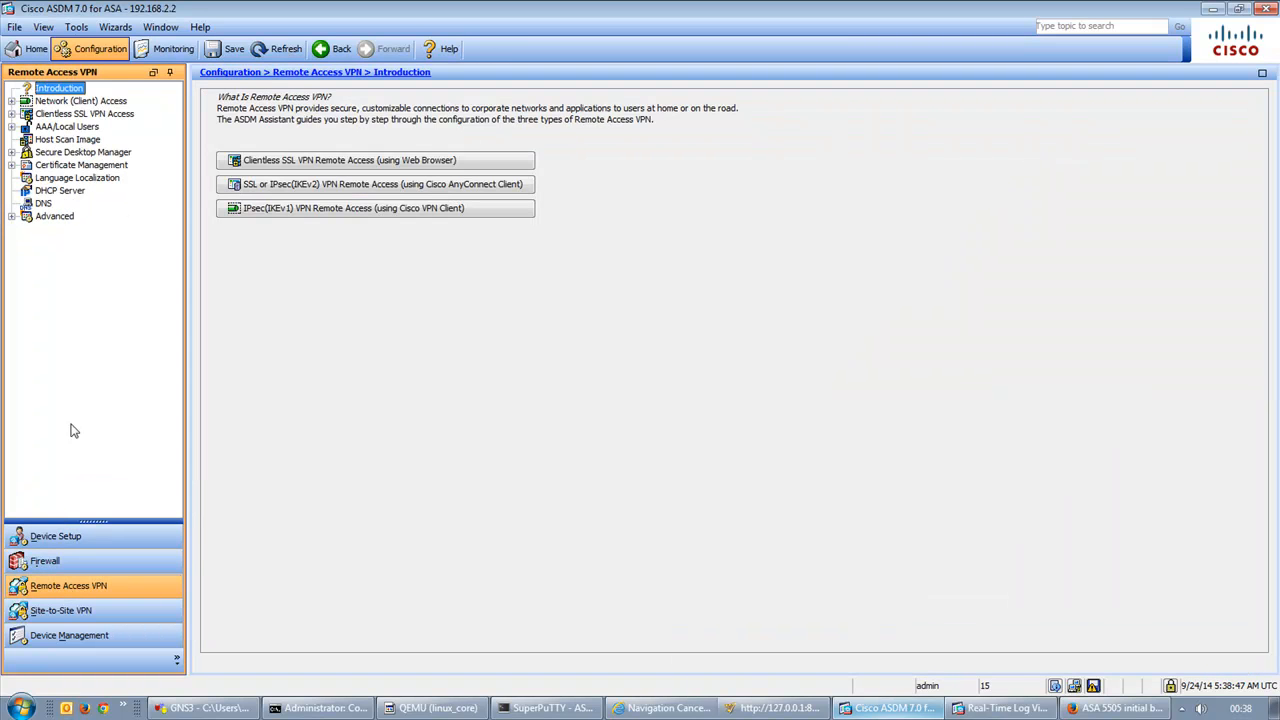
pyautogui.click(85, 619)
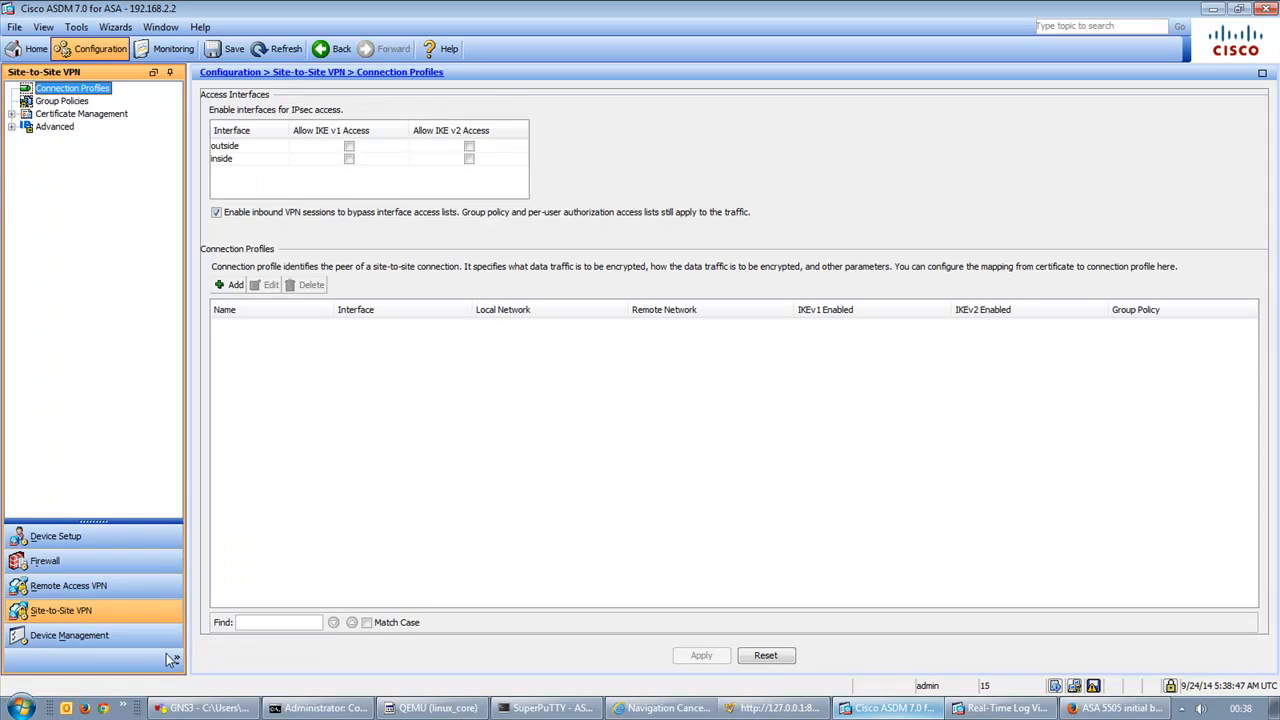
pyautogui.click(113, 640)
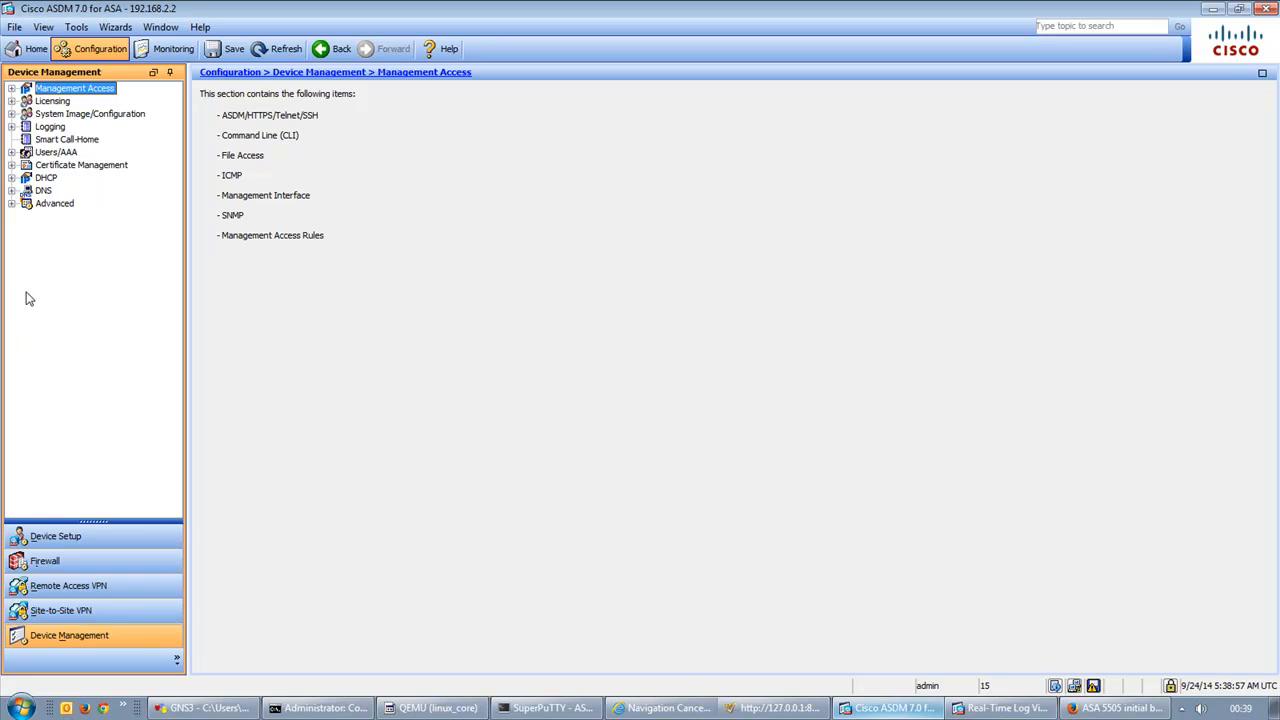
pyautogui.click(11, 88)
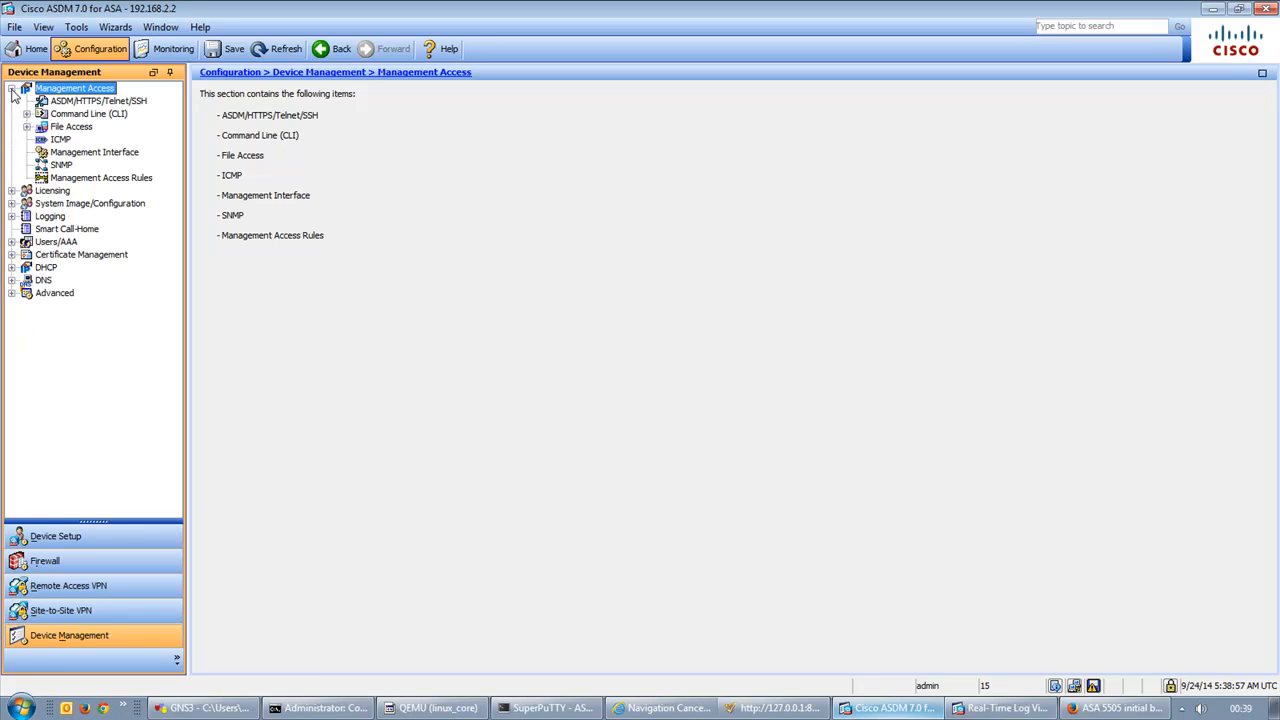
pyautogui.click(80, 102)
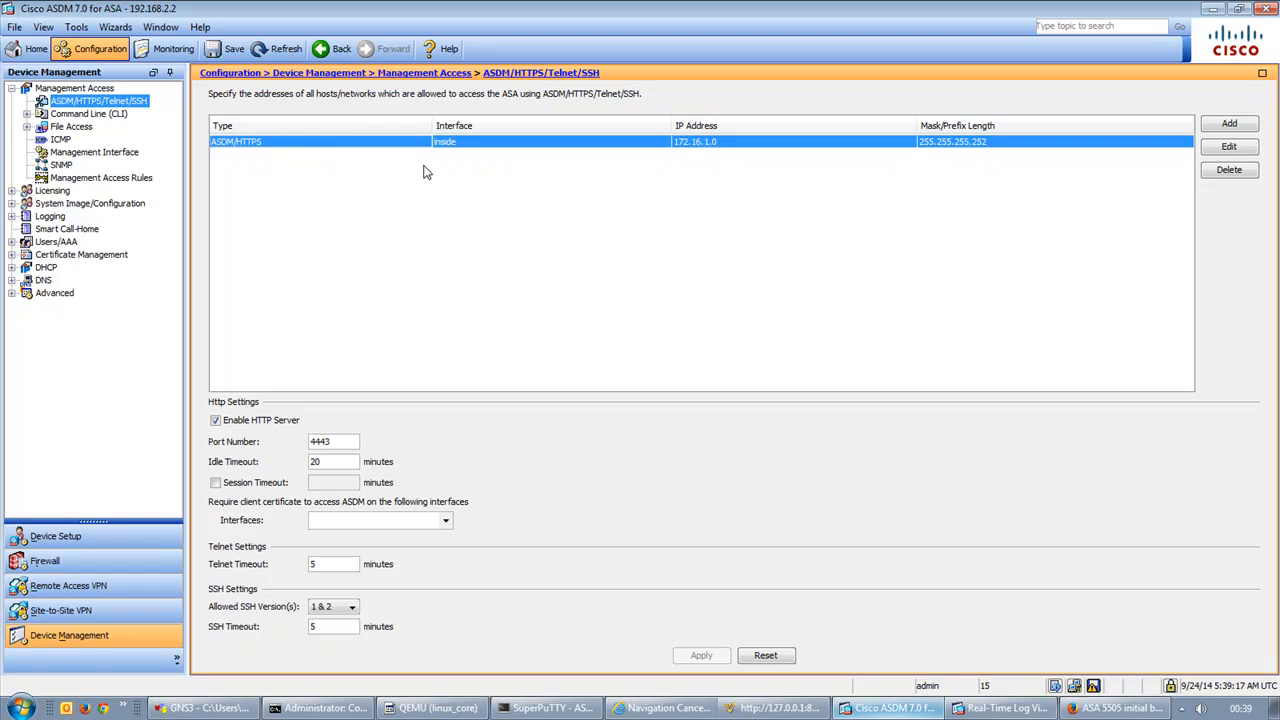
# View the Management Interface, SNMP and Management Access Rules settings, and expand the Licensing and System Image/Configuration groups
pyautogui.click(62, 153)
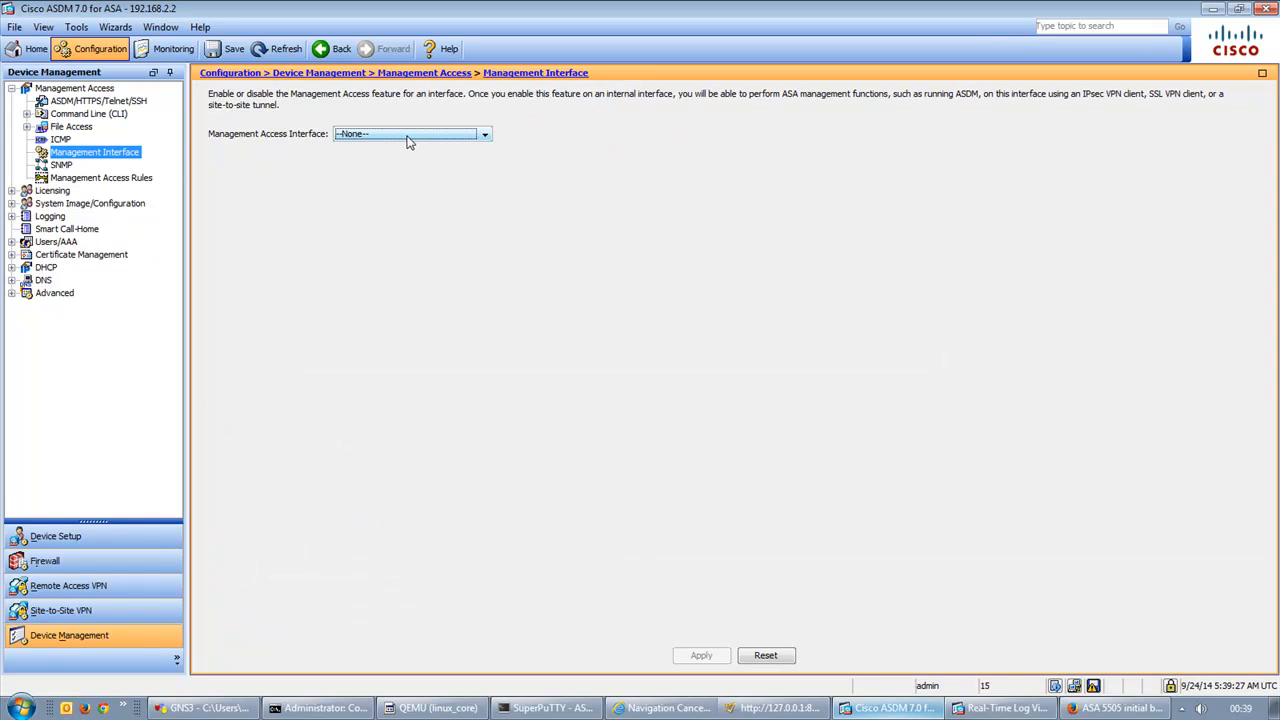
pyautogui.click(61, 165)
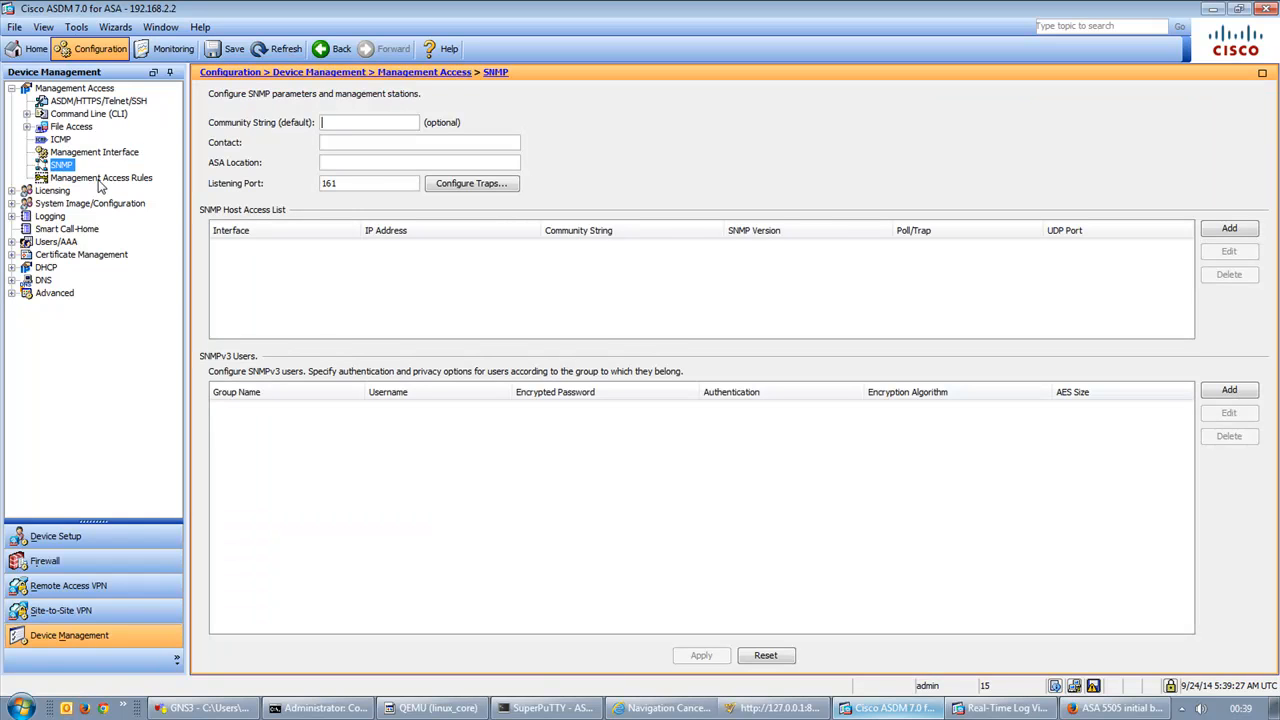
pyautogui.click(100, 178)
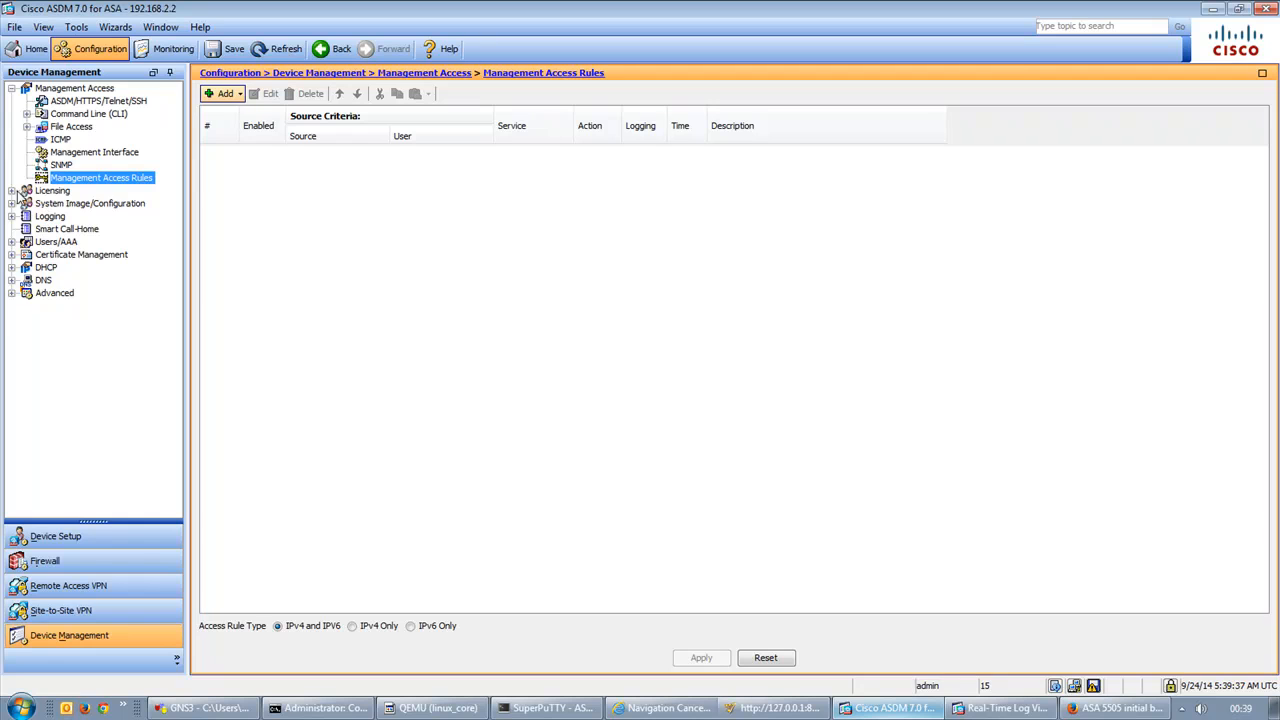
pyautogui.click(12, 191)
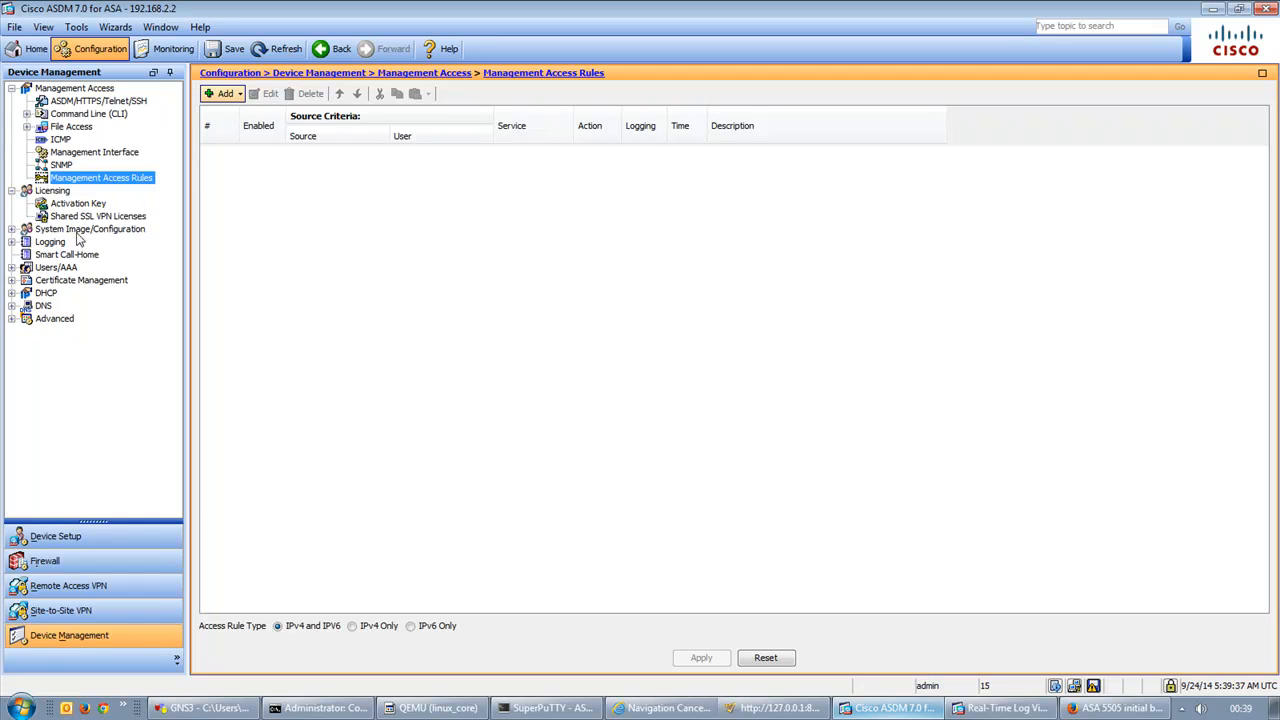
pyautogui.click(12, 229)
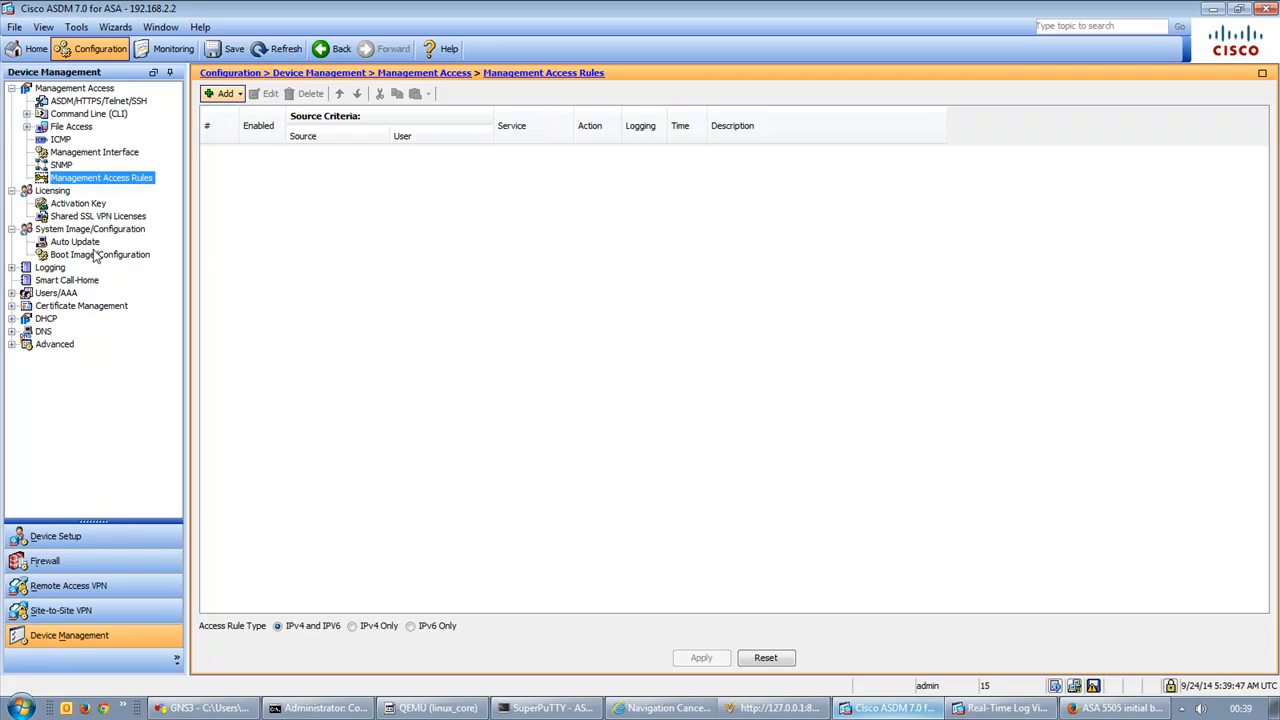
# Expand the Logging group and review its Logging Setup, E-Mail Setup, Event Lists and Logging Filters pages
pyautogui.click(12, 267)
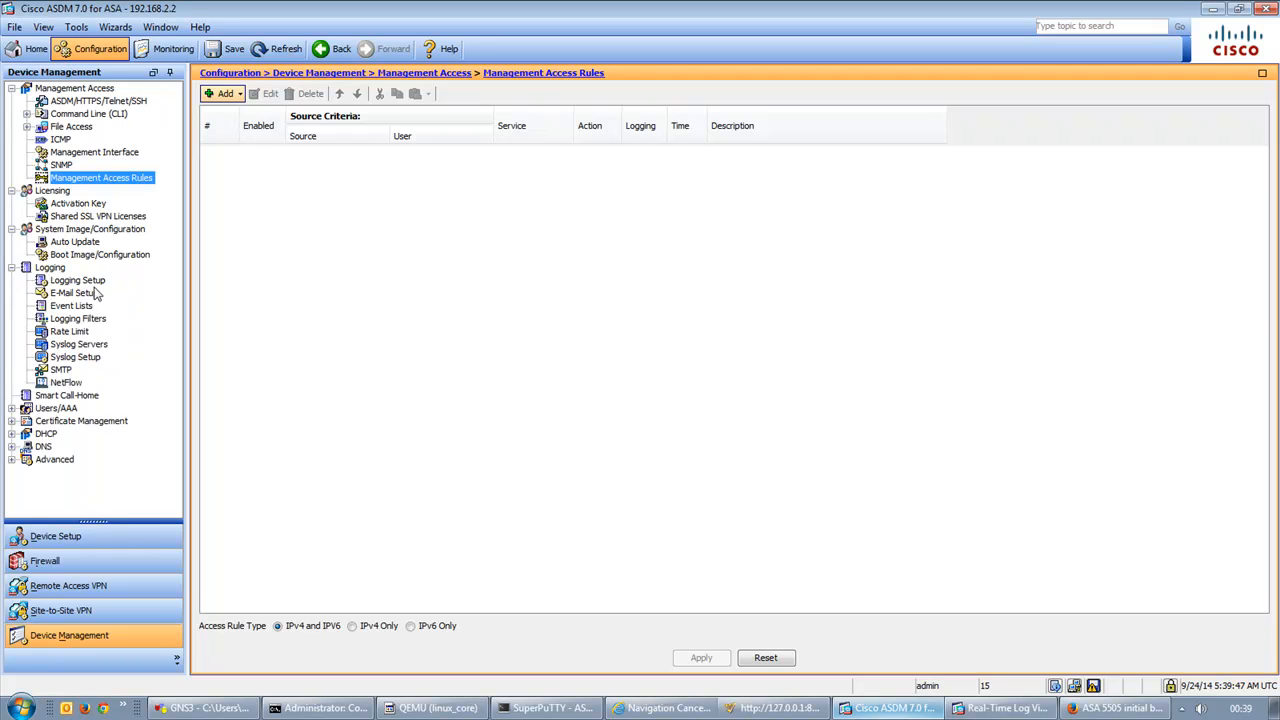
pyautogui.click(78, 282)
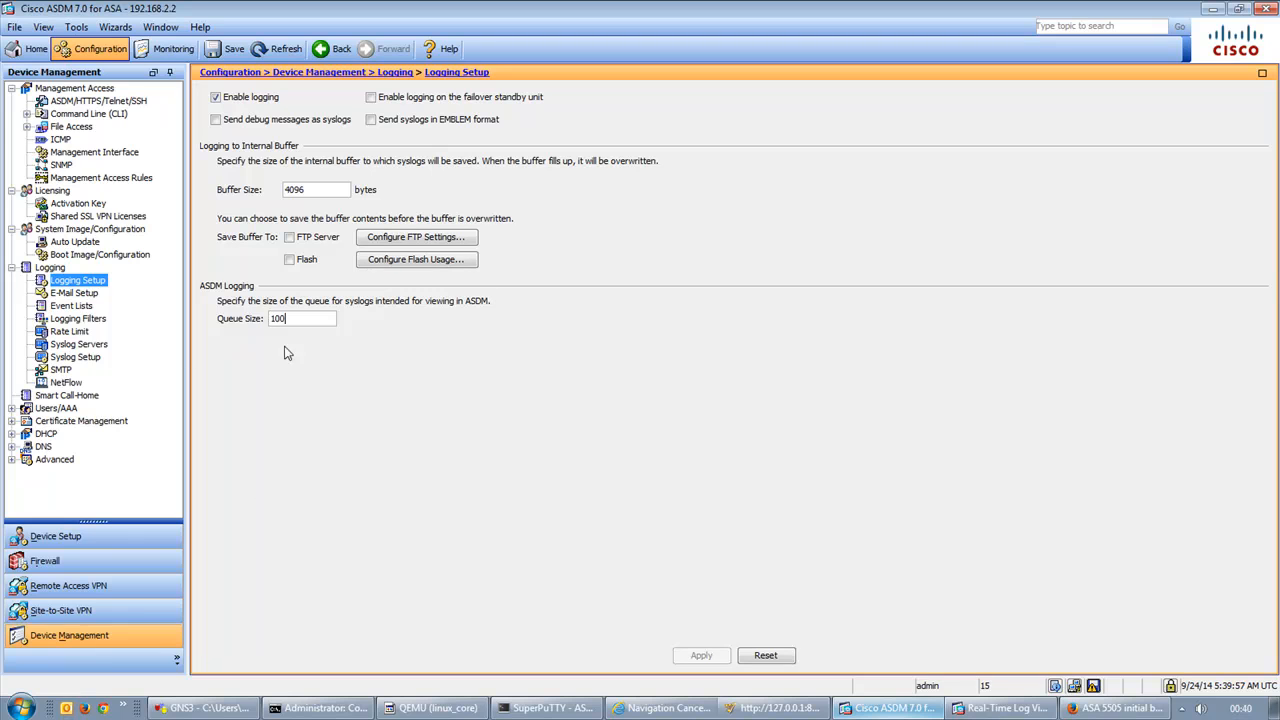
pyautogui.click(88, 296)
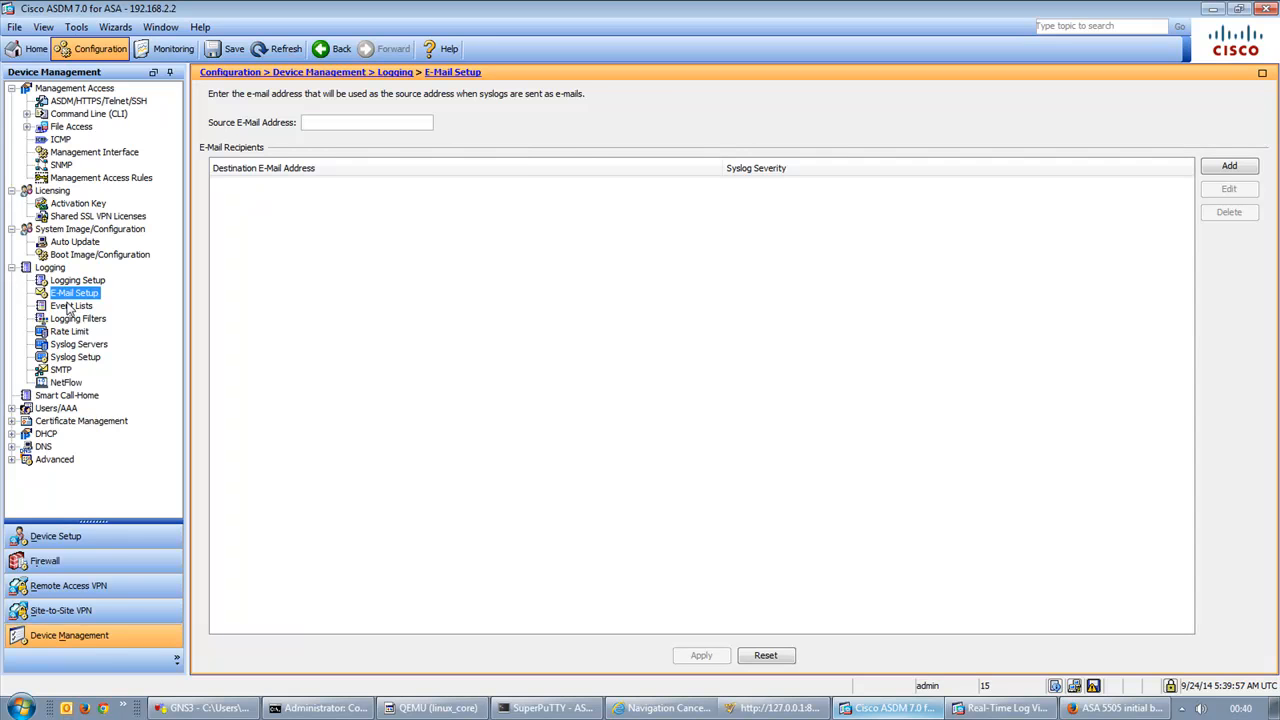
pyautogui.click(68, 306)
pyautogui.click(77, 320)
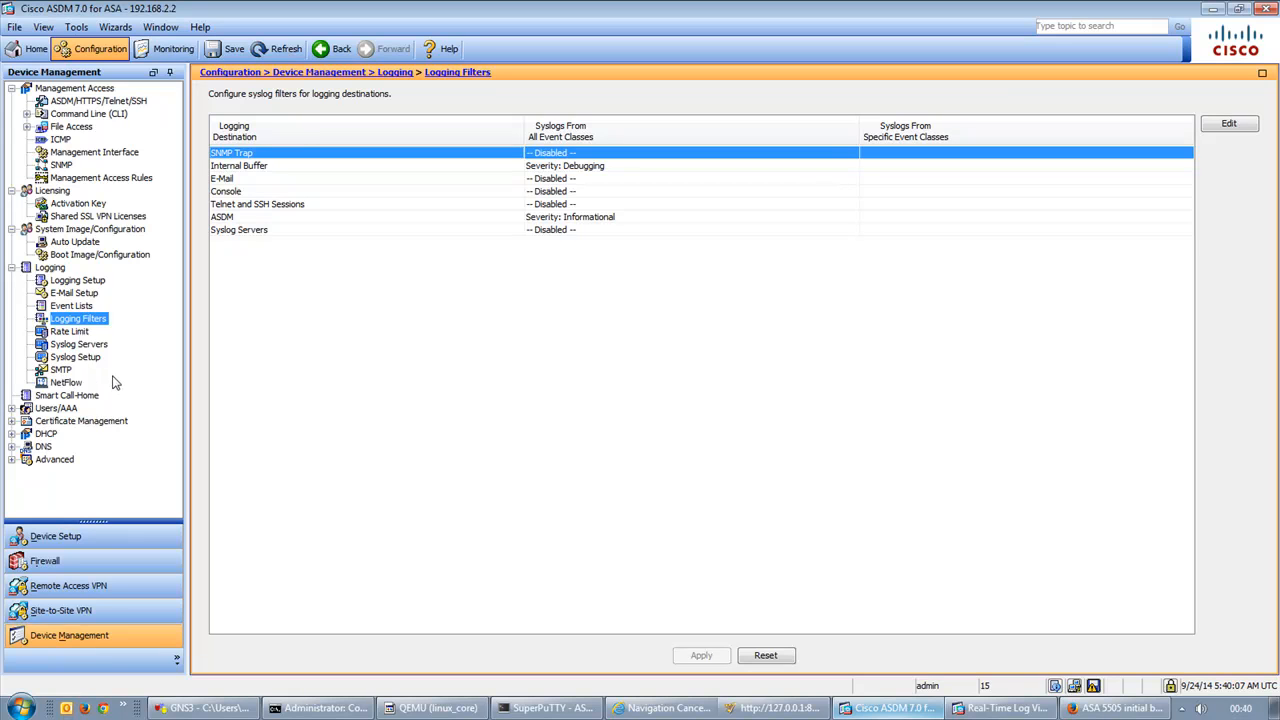
# Browse the syslog ID list in the Syslog Setup page and select syslog ID 101001
pyautogui.click(88, 360)
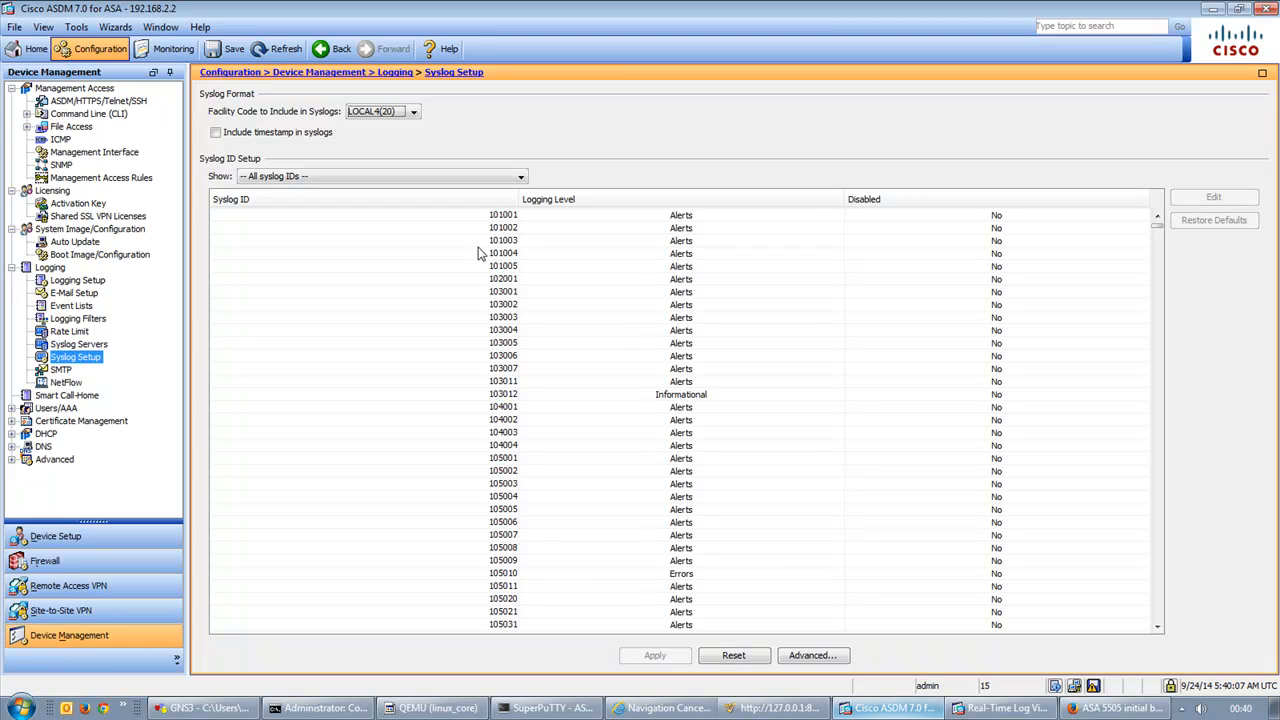
pyautogui.click(845, 317)
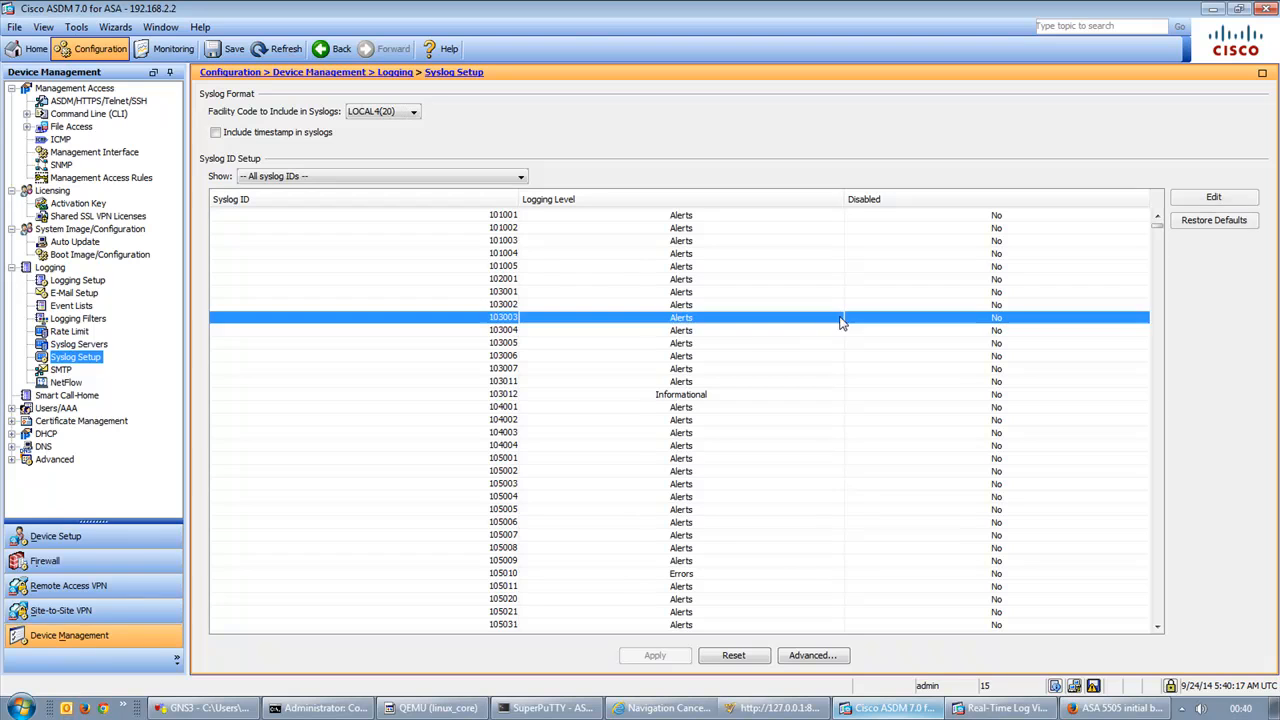
pyautogui.scroll(-15, 849, 318)
pyautogui.scroll(15, 849, 312)
pyautogui.scroll(1, 850, 313)
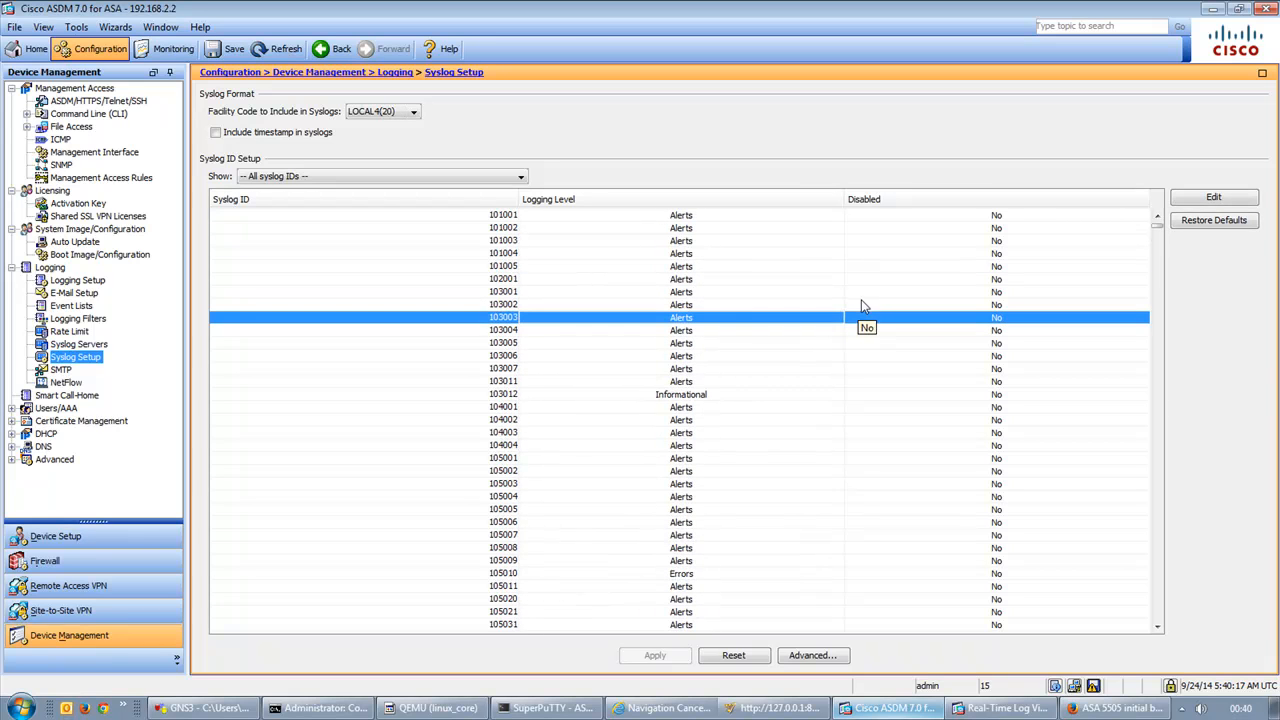
pyautogui.click(491, 216)
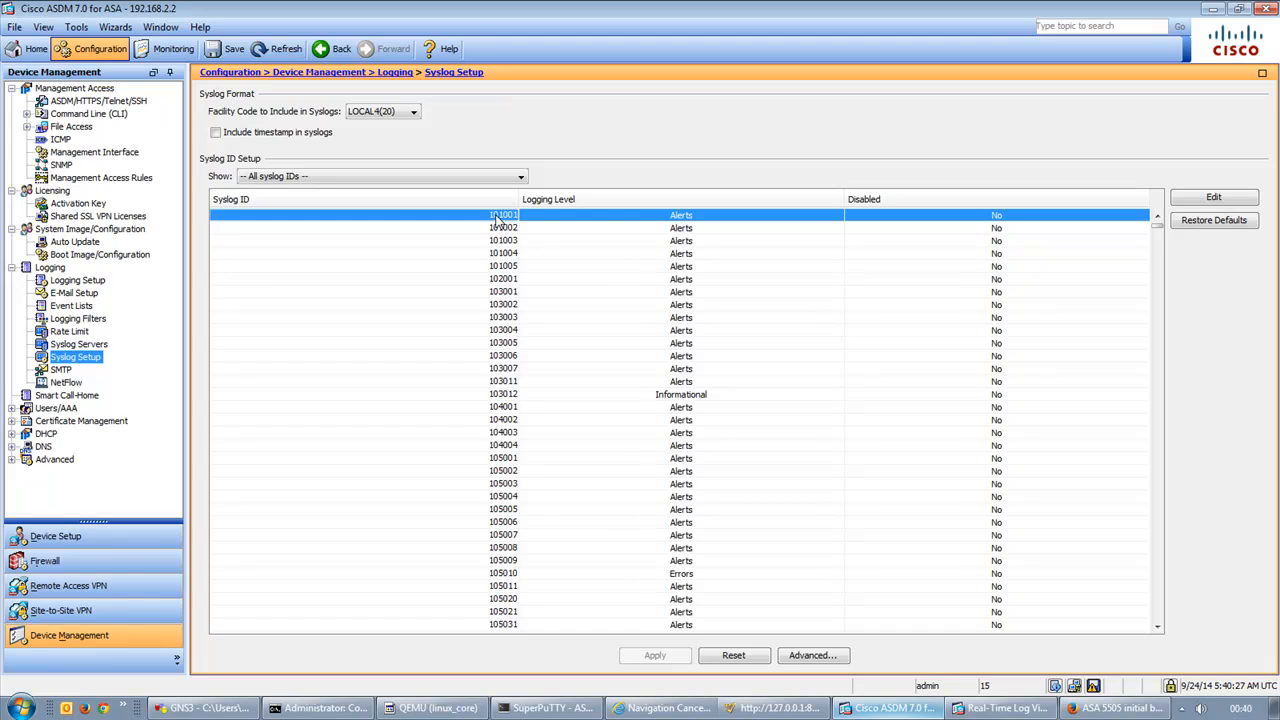
# Switch to the Real-Time Log Viewer, select the entry with syslog ID 106015 for its explanation, and return to the main ASDM window
pyautogui.click(985, 708)
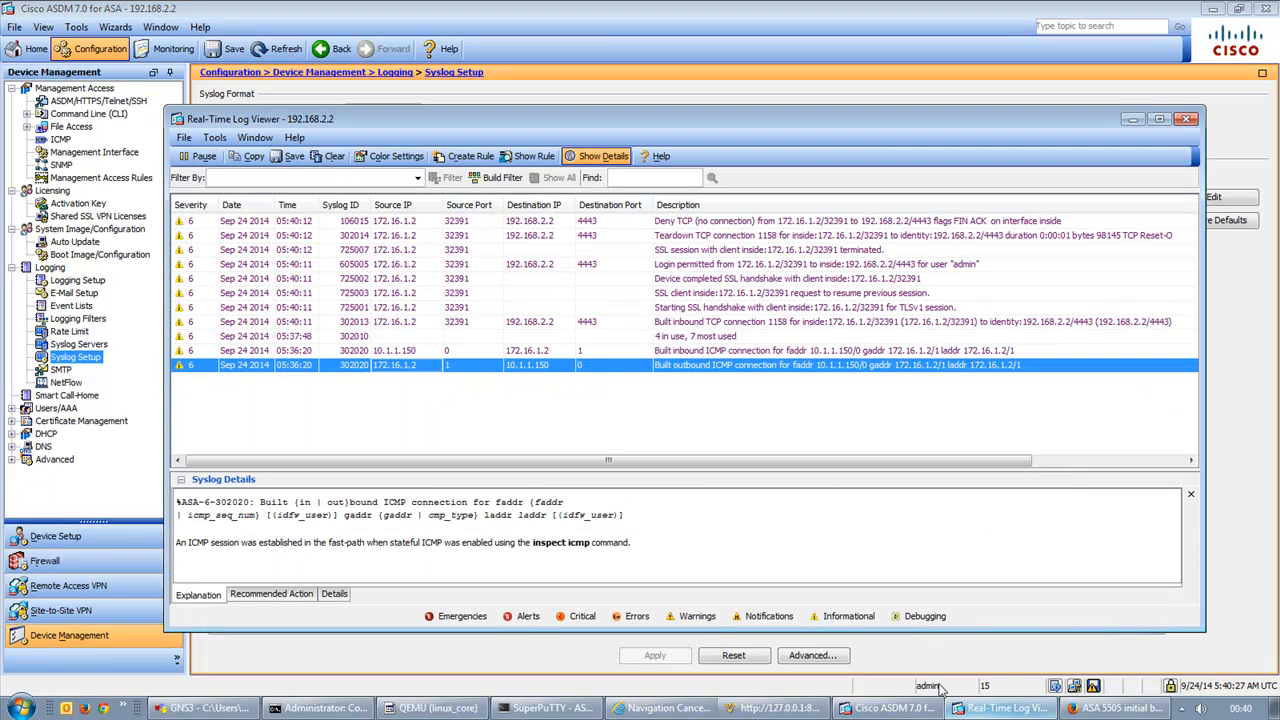
pyautogui.click(354, 224)
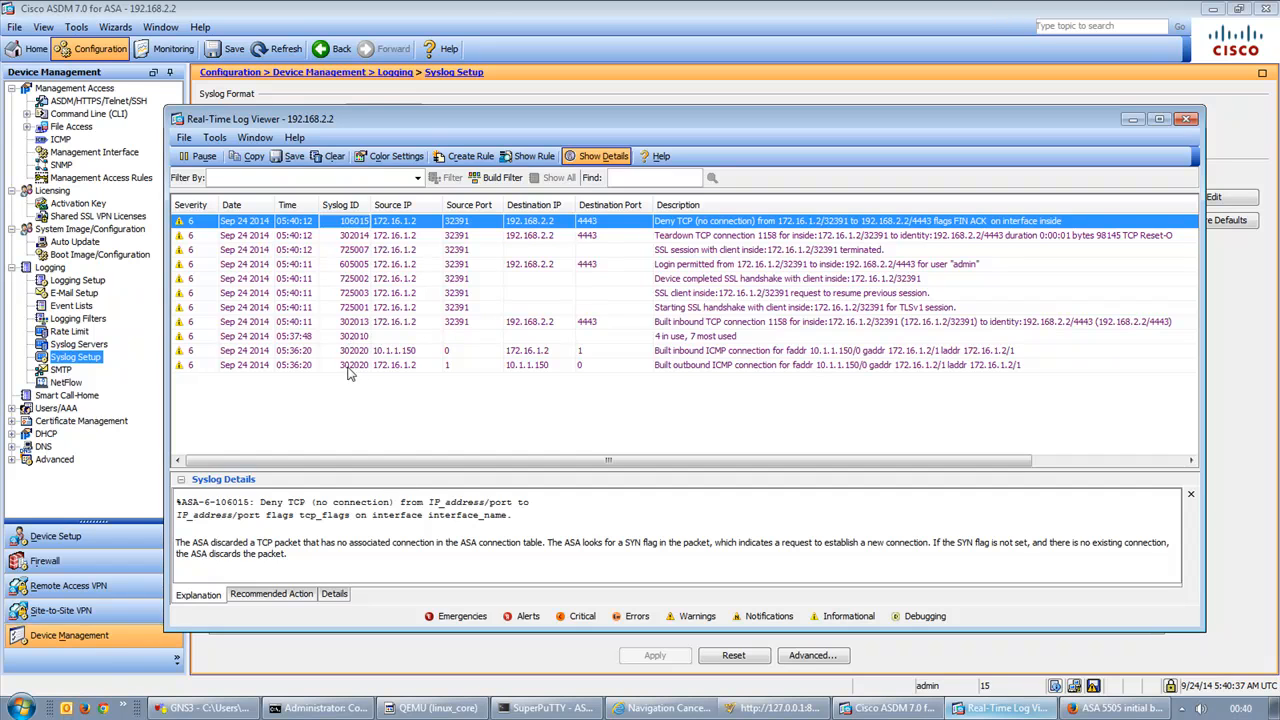
pyautogui.click(490, 8)
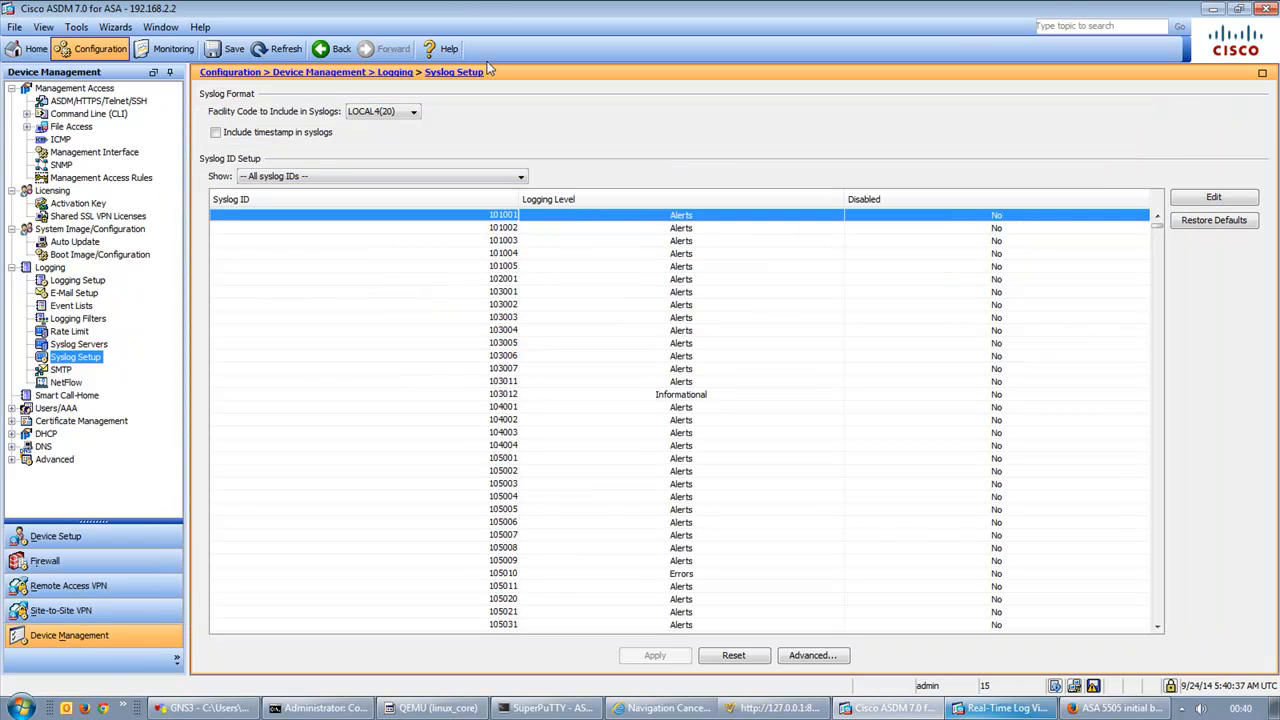
# Browse further through the syslog IDs and their logging levels in Syslog Setup, selecting syslog ID 108003
pyautogui.click(512, 537)
pyautogui.scroll(-15, 512, 537)
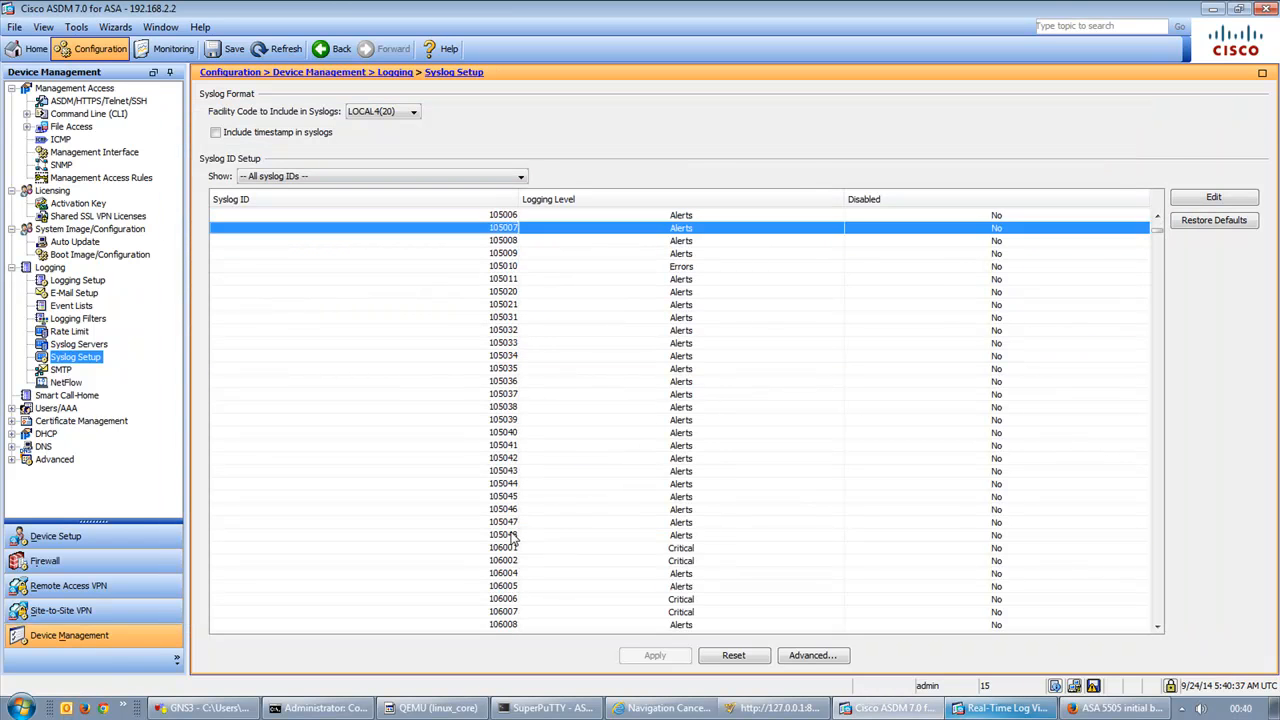
pyautogui.click(405, 177)
pyautogui.click(405, 178)
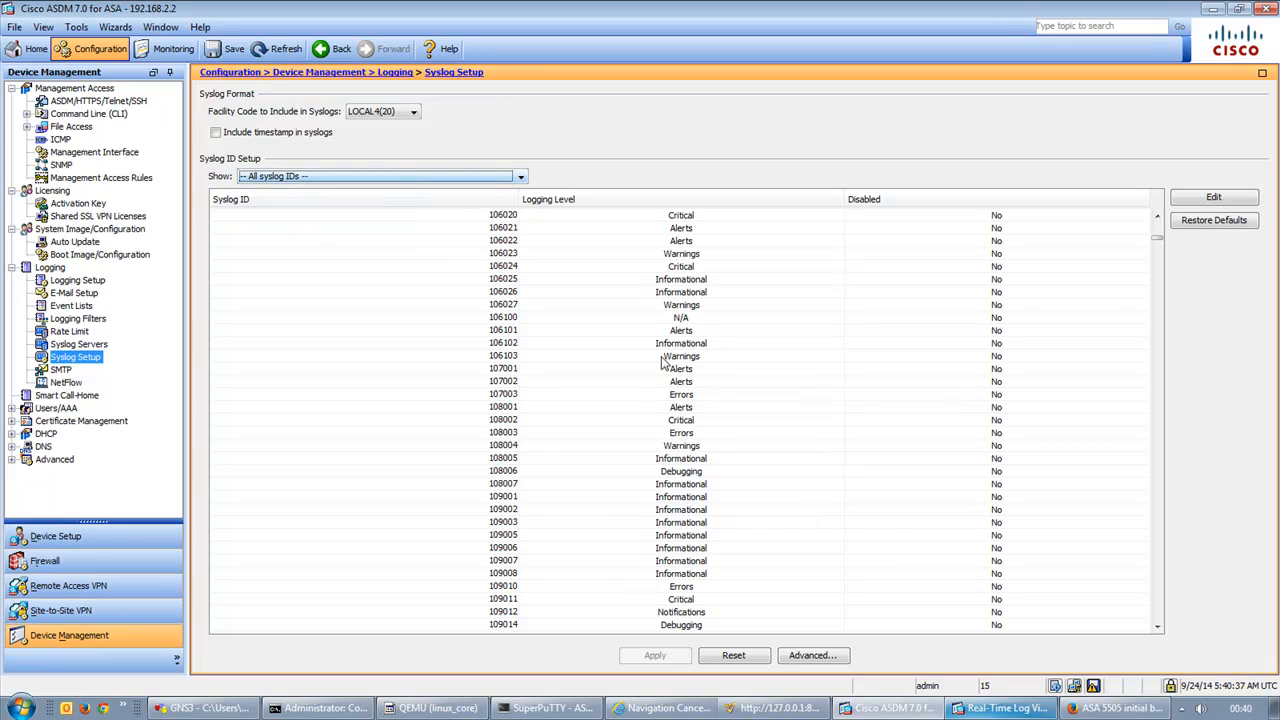
pyautogui.click(562, 433)
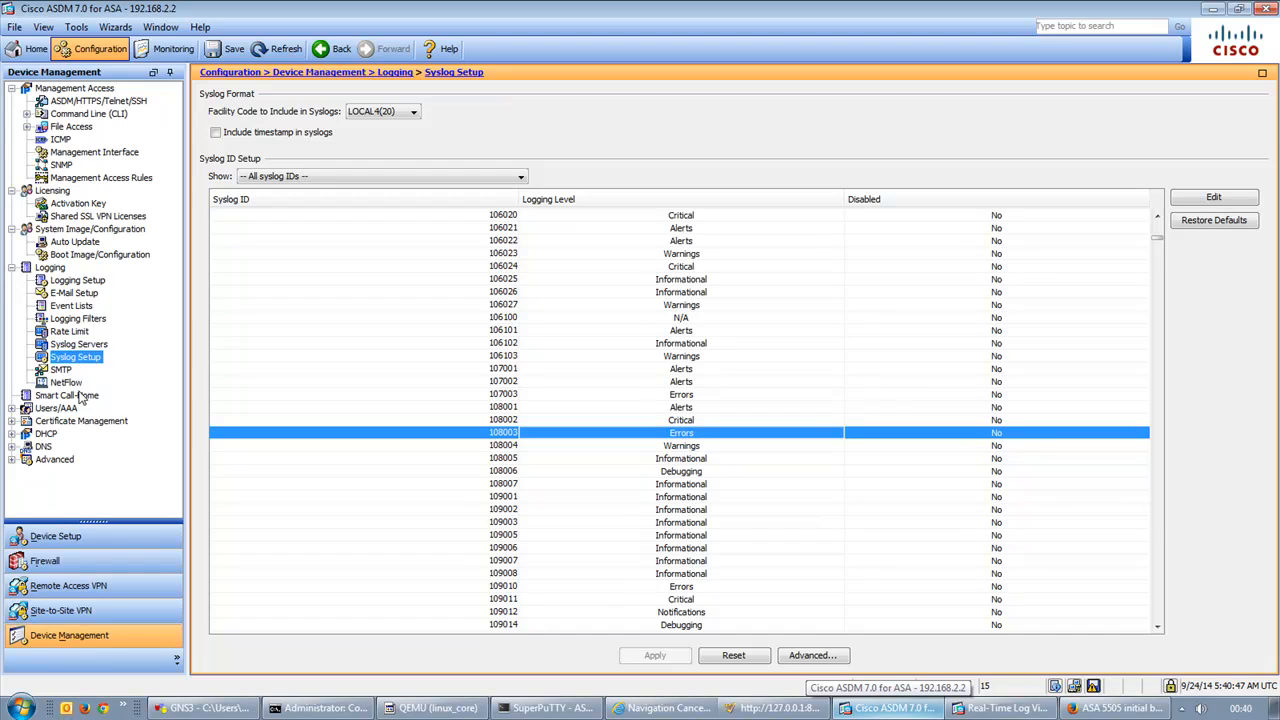
# Review AAA Server Groups and User Accounts under Users/AAA, and expand the Advanced group to see its entries
pyautogui.click(44, 410)
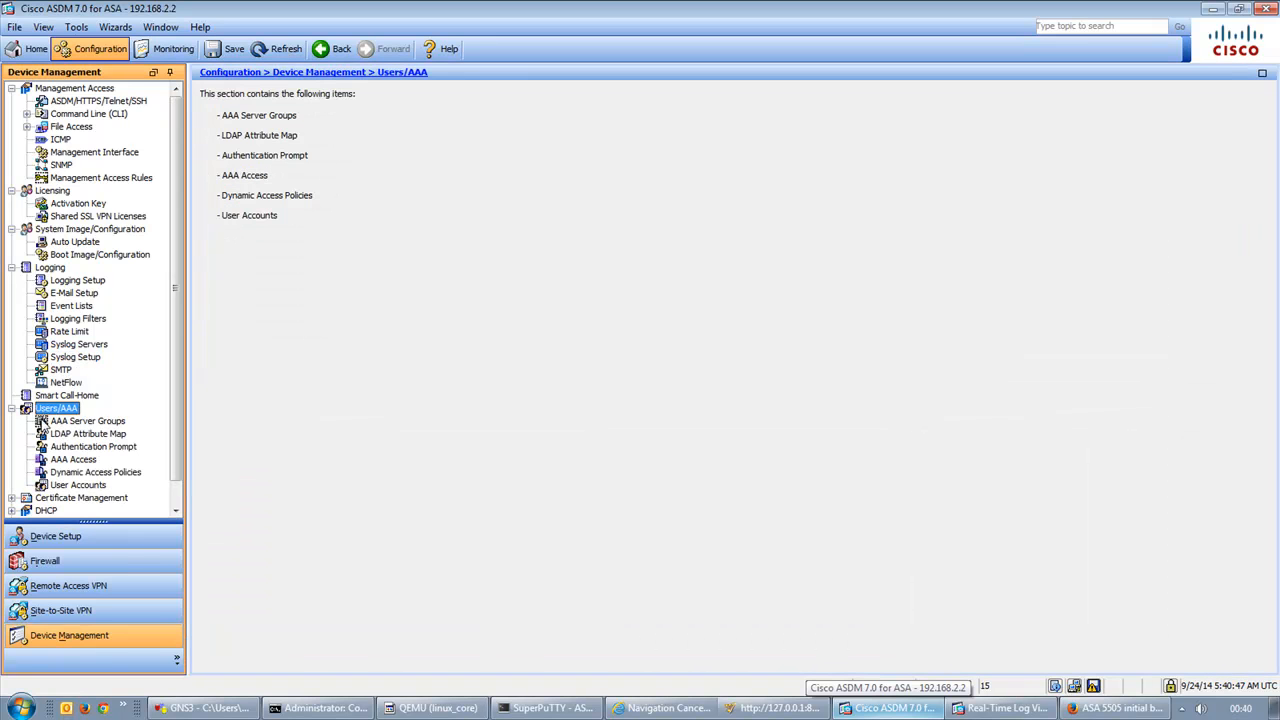
pyautogui.click(82, 424)
pyautogui.click(90, 485)
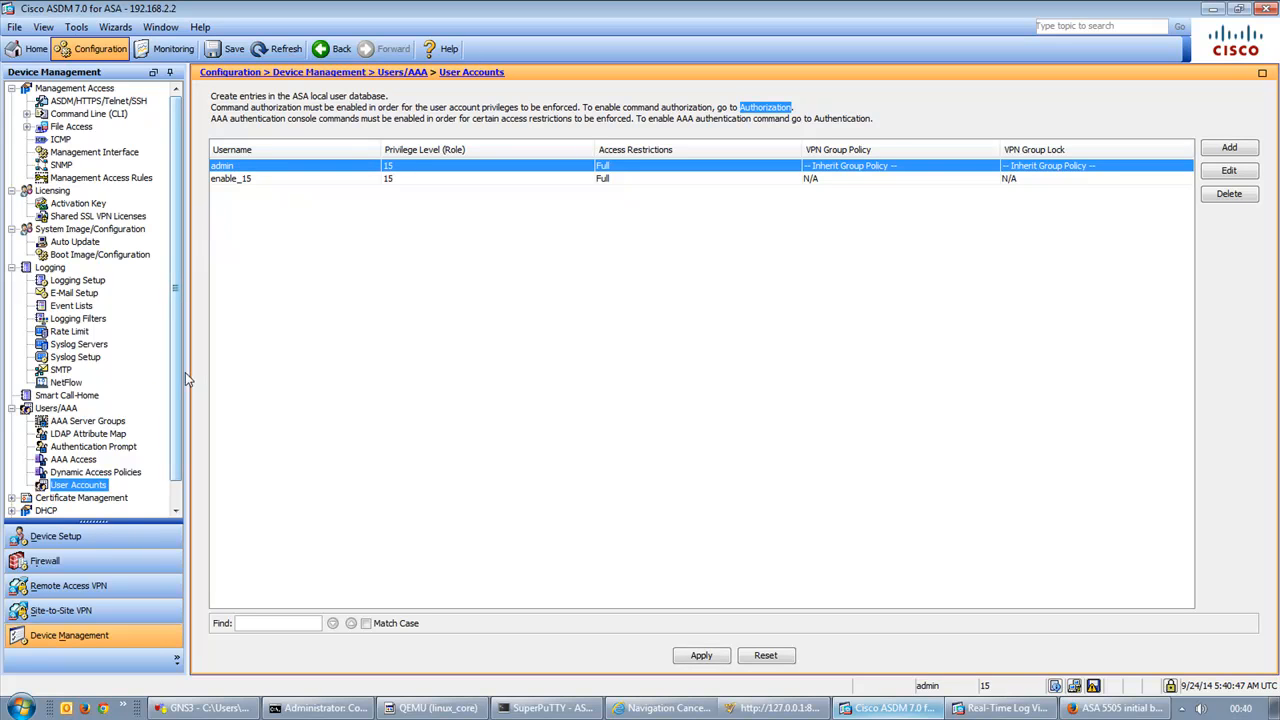
pyautogui.moveTo(176, 393); pyautogui.dragTo(177, 466)
pyautogui.write('3')
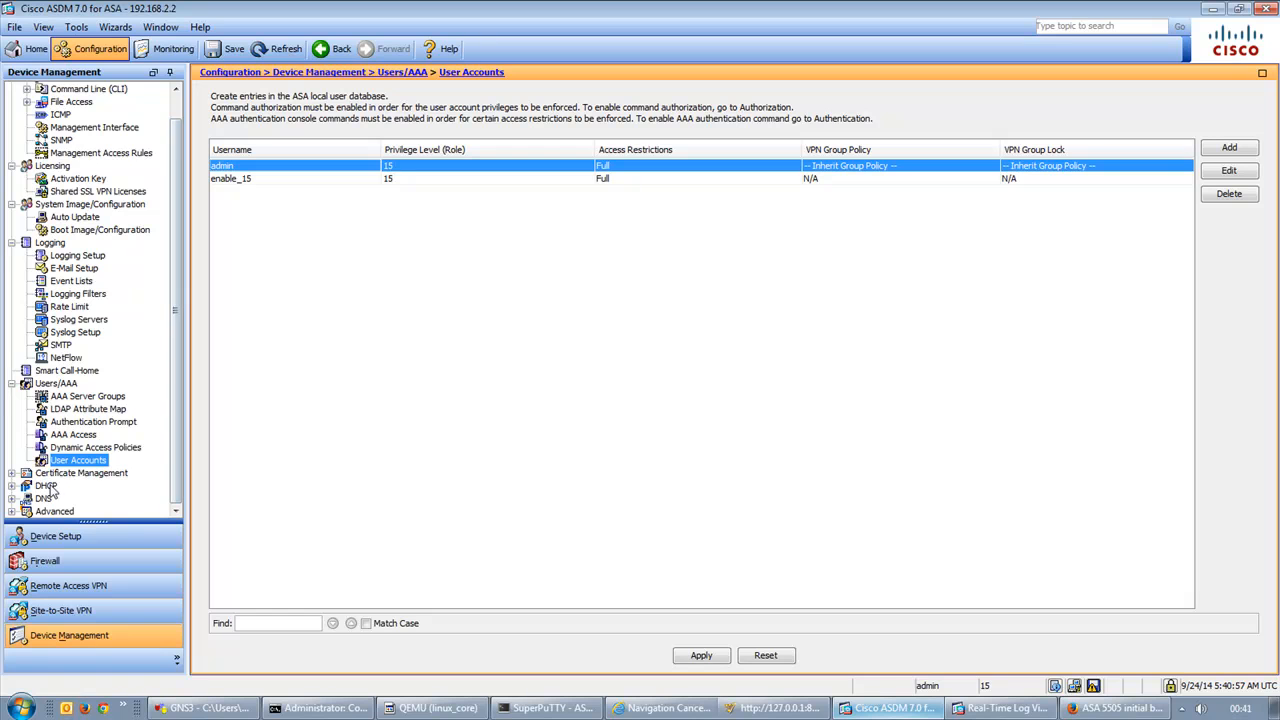
pyautogui.click(12, 511)
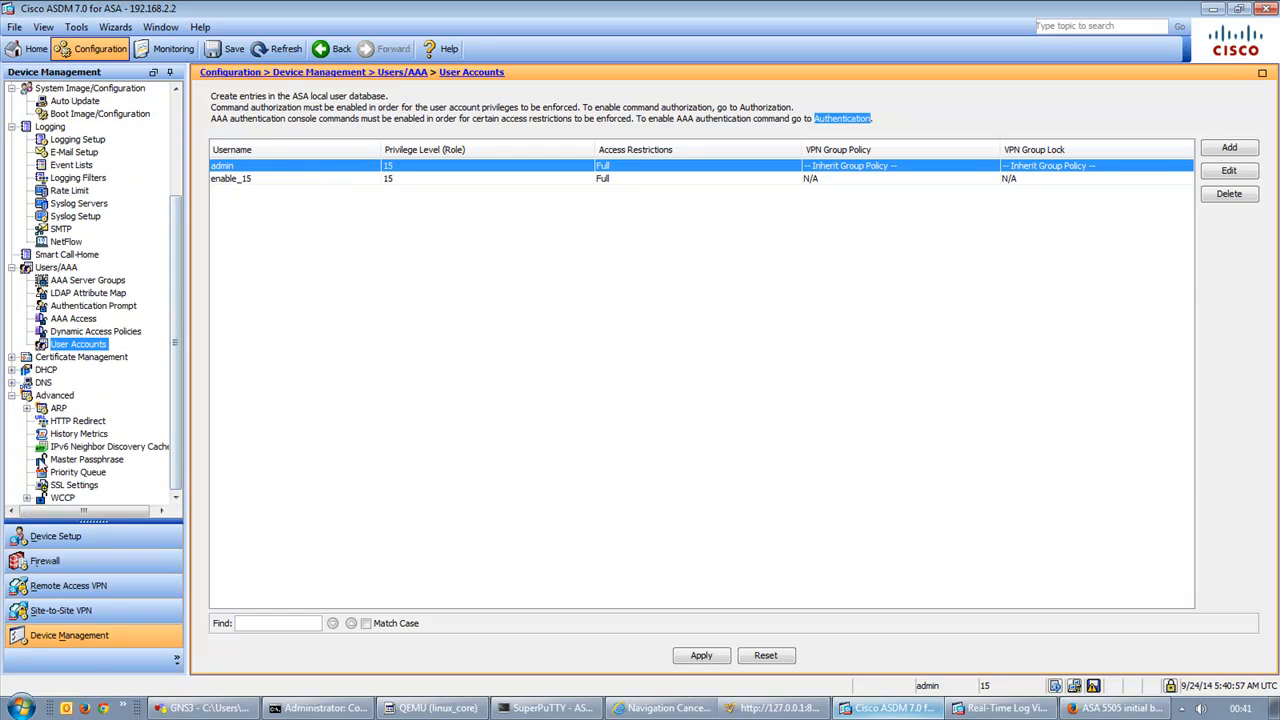
pyautogui.click(177, 455)
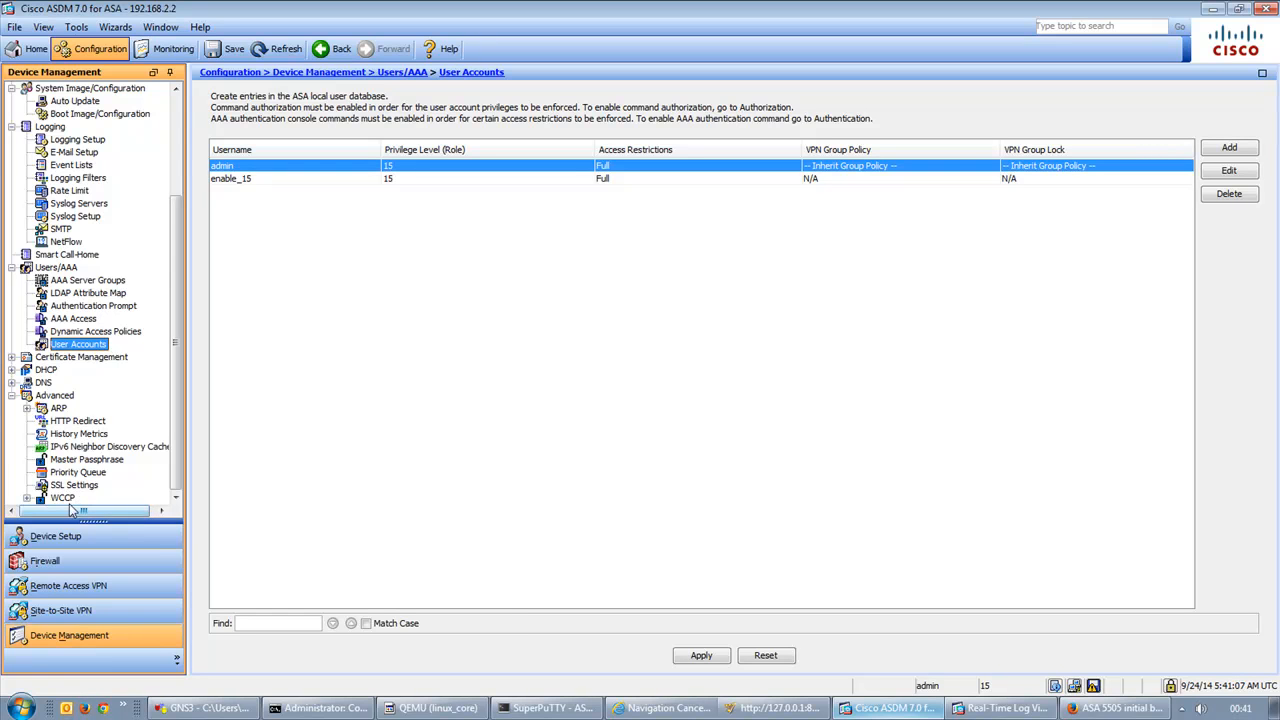
# Collapse all expanded groups in the Device Management tree, from Advanced up to Management Access
pyautogui.scroll(3, 14, 408)
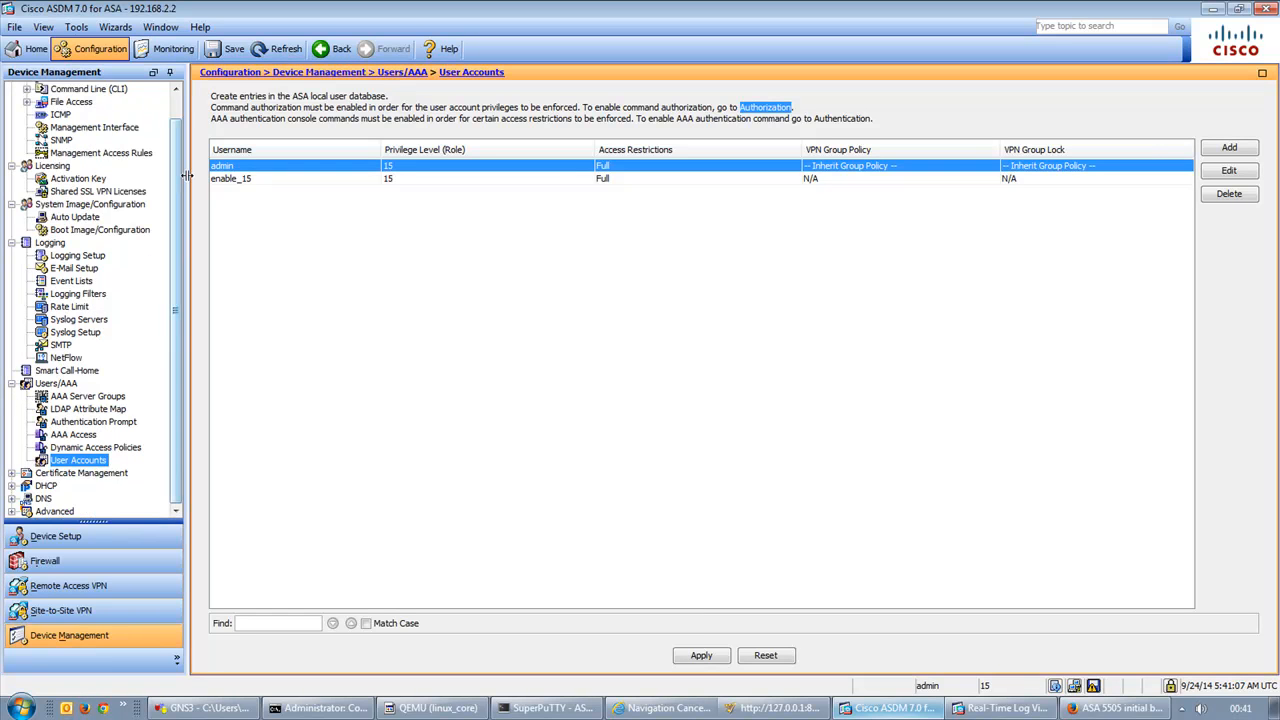
pyautogui.click(25, 388)
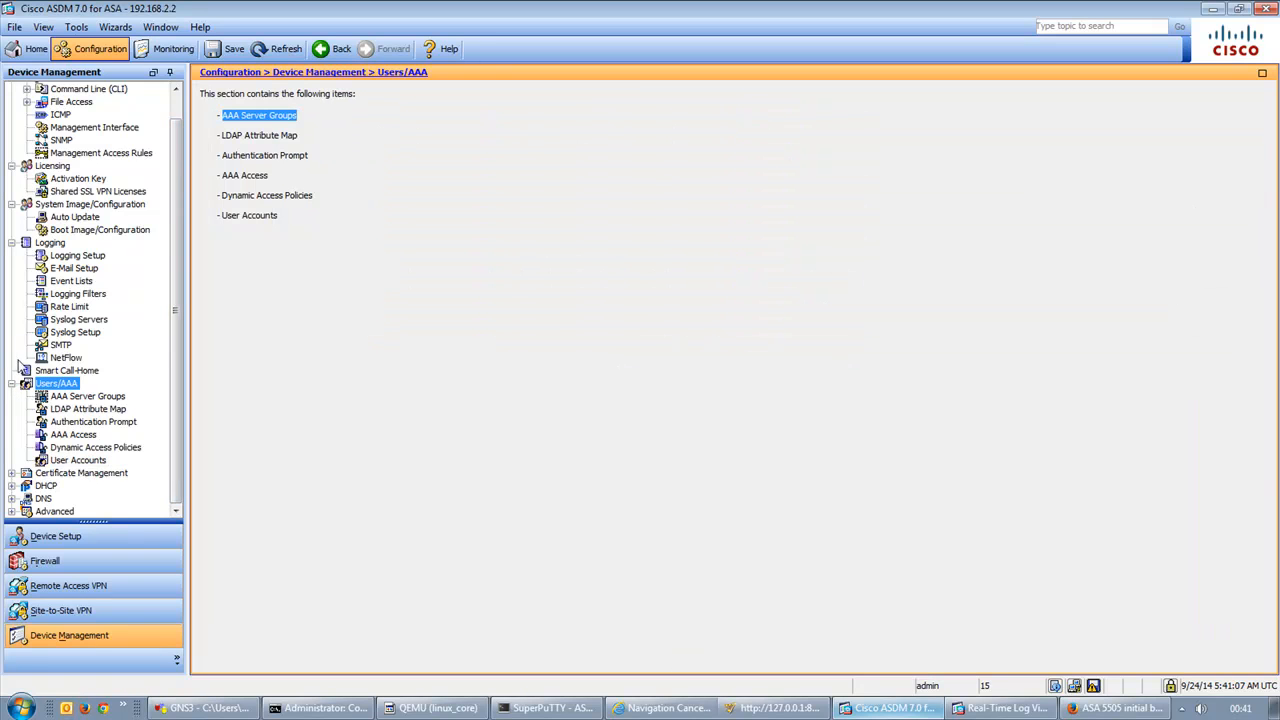
pyautogui.click(12, 384)
pyautogui.click(12, 268)
pyautogui.click(12, 229)
pyautogui.click(12, 190)
pyautogui.click(11, 88)
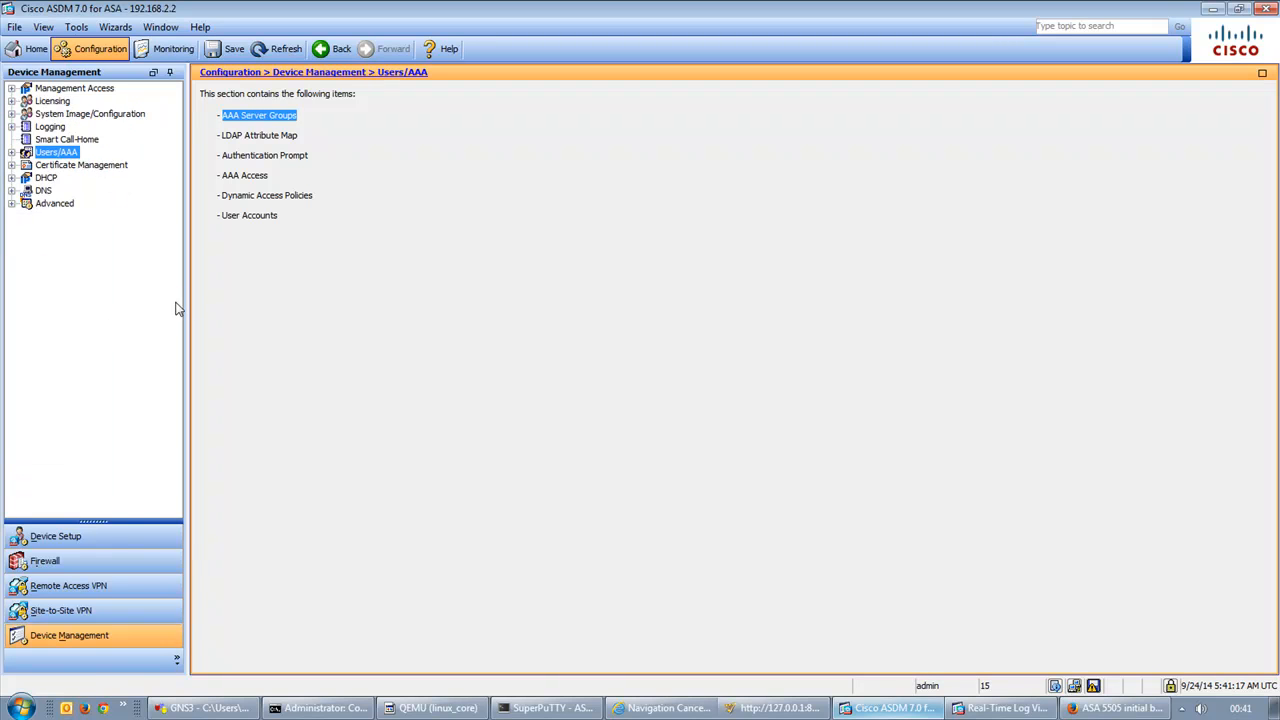
# Switch to GNS3 to view the network topology, and return to ASDM to open its Home dashboard
pyautogui.click(220, 708)
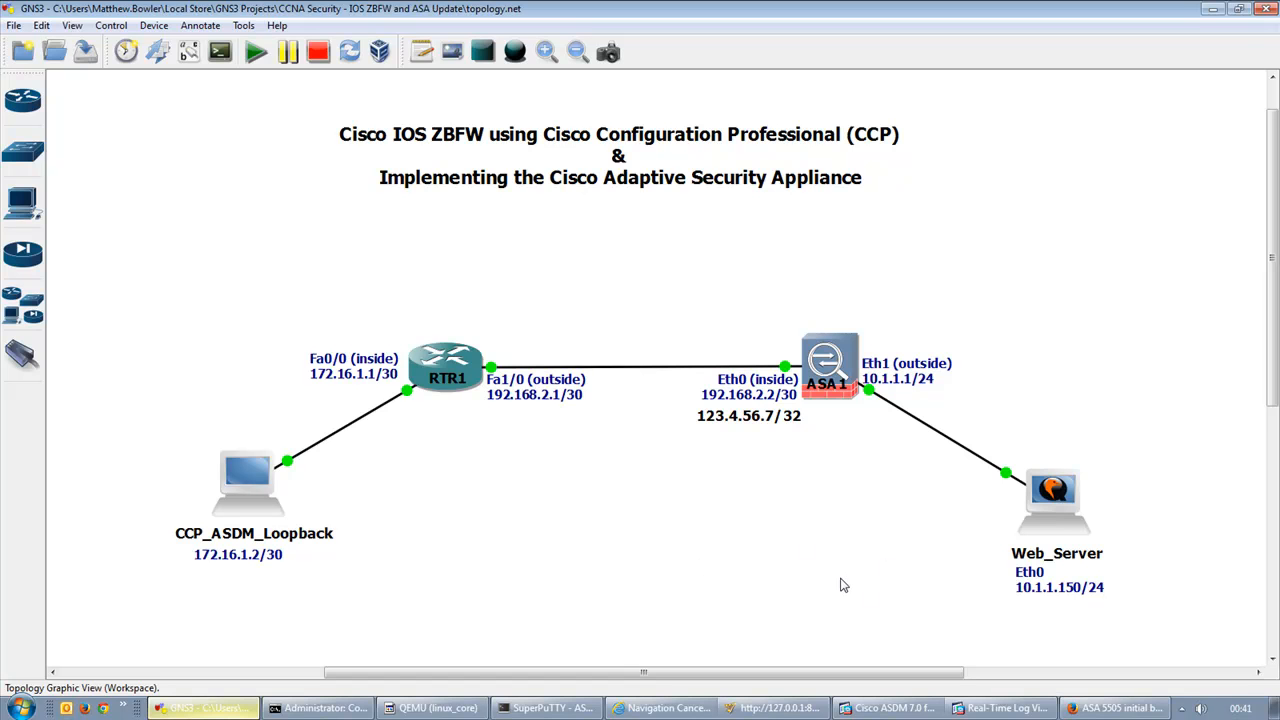
pyautogui.click(895, 708)
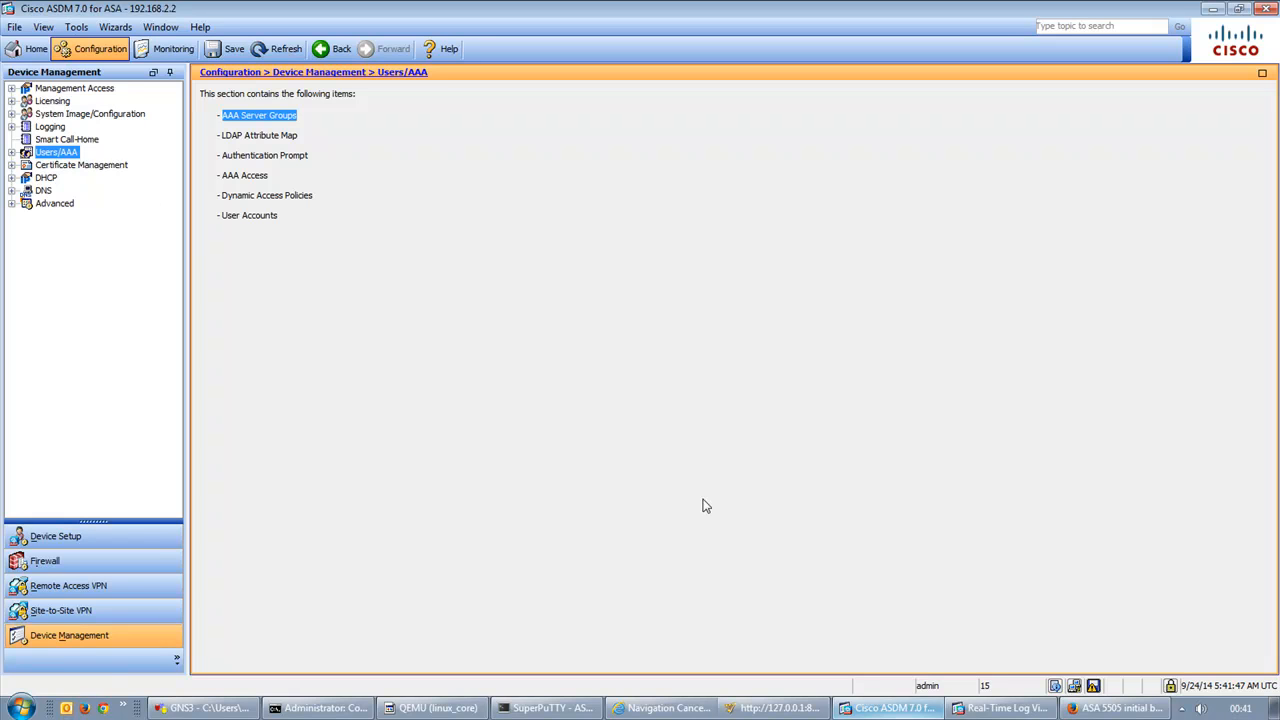
pyautogui.click(14, 50)
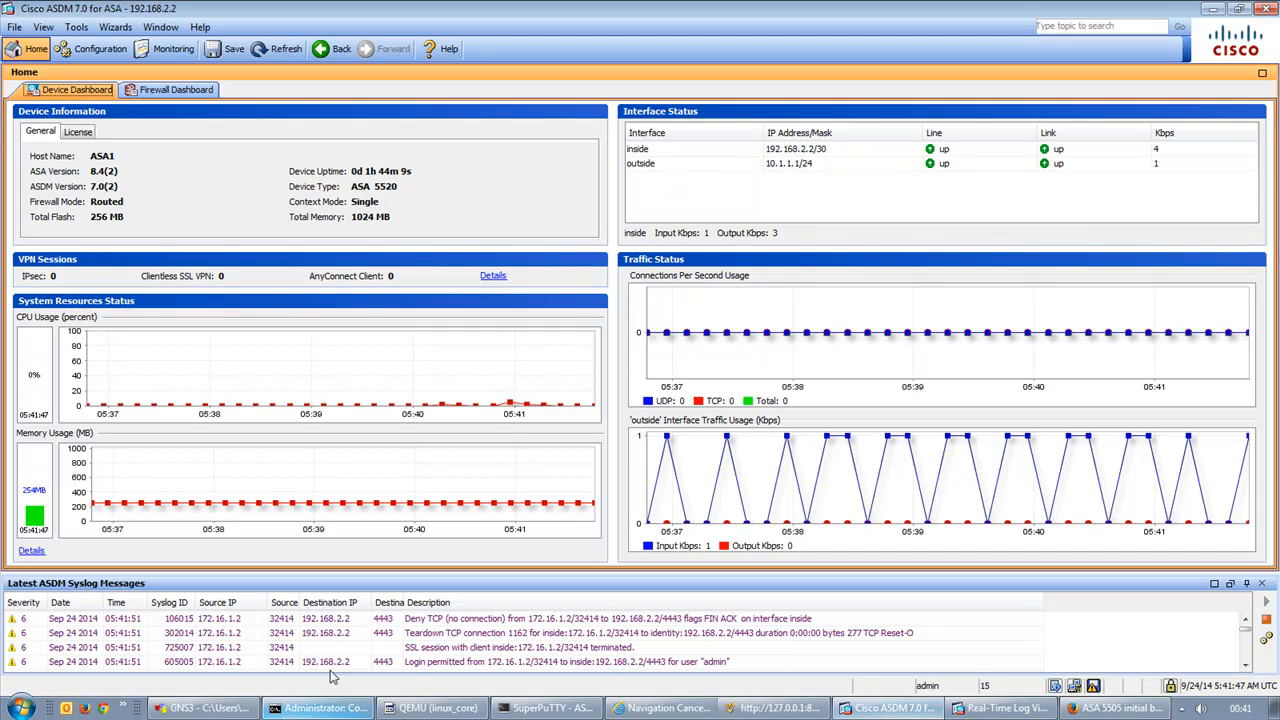
# Switch to Cisco Configuration Professional, review the firewall status, zones, zone pairs and inside-to-outside firewall policy, and return to the GNS3 topology
pyautogui.click(775, 709)
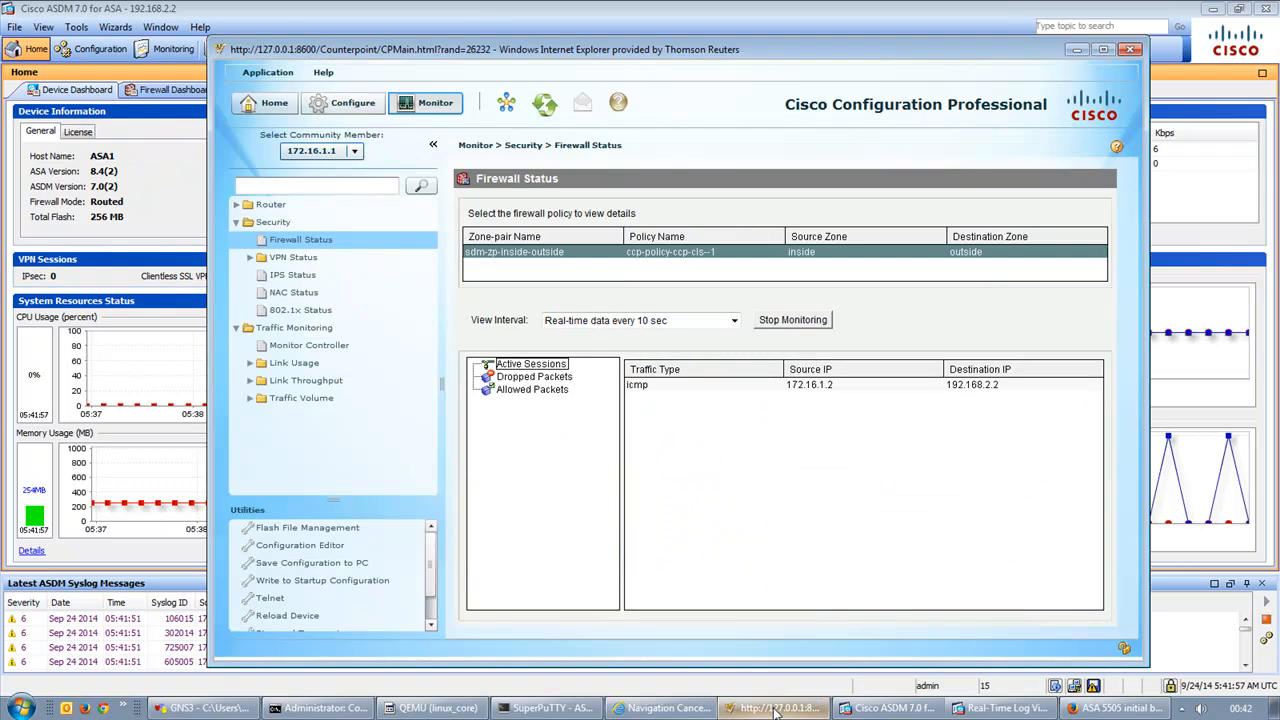
pyautogui.click(300, 242)
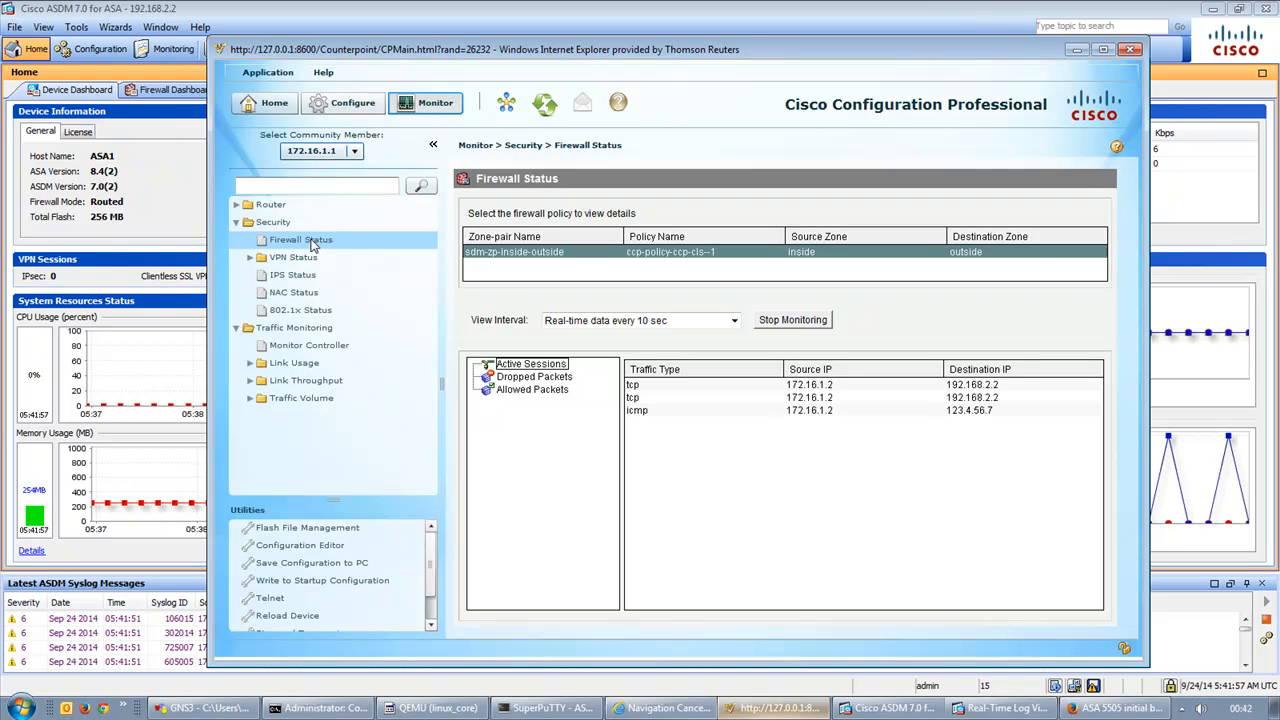
pyautogui.click(343, 102)
pyautogui.click(309, 327)
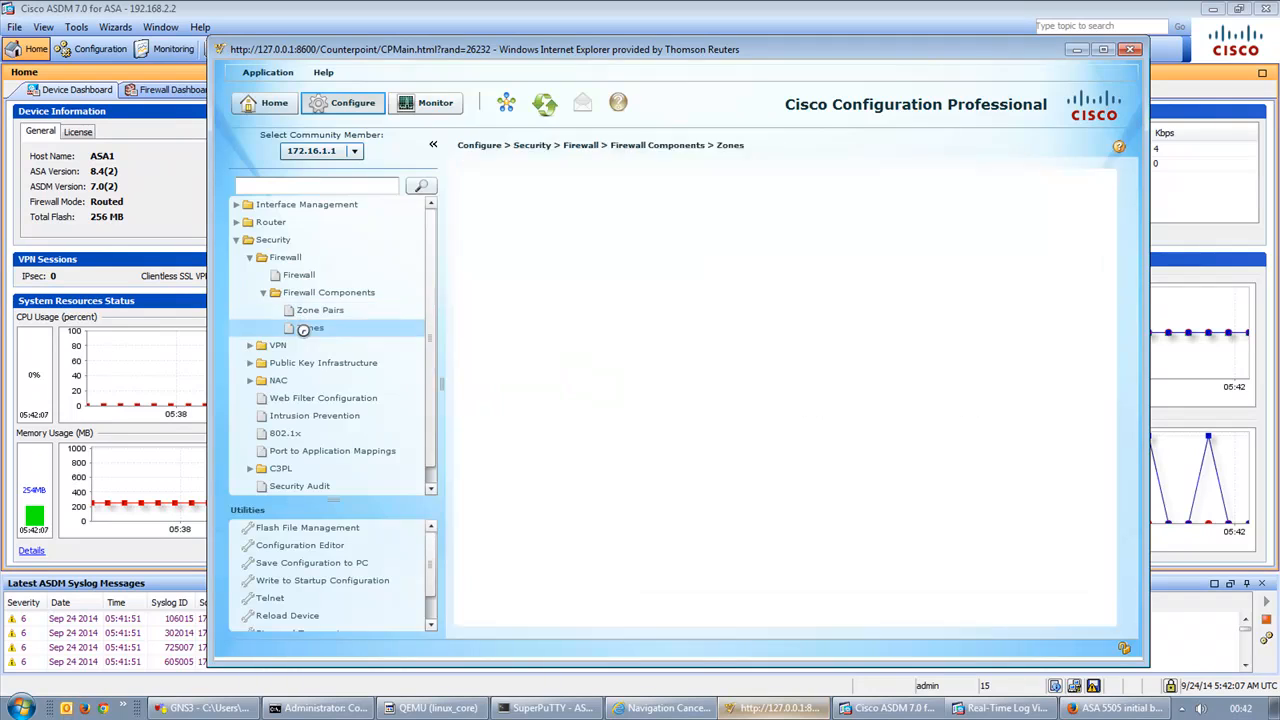
pyautogui.click(313, 312)
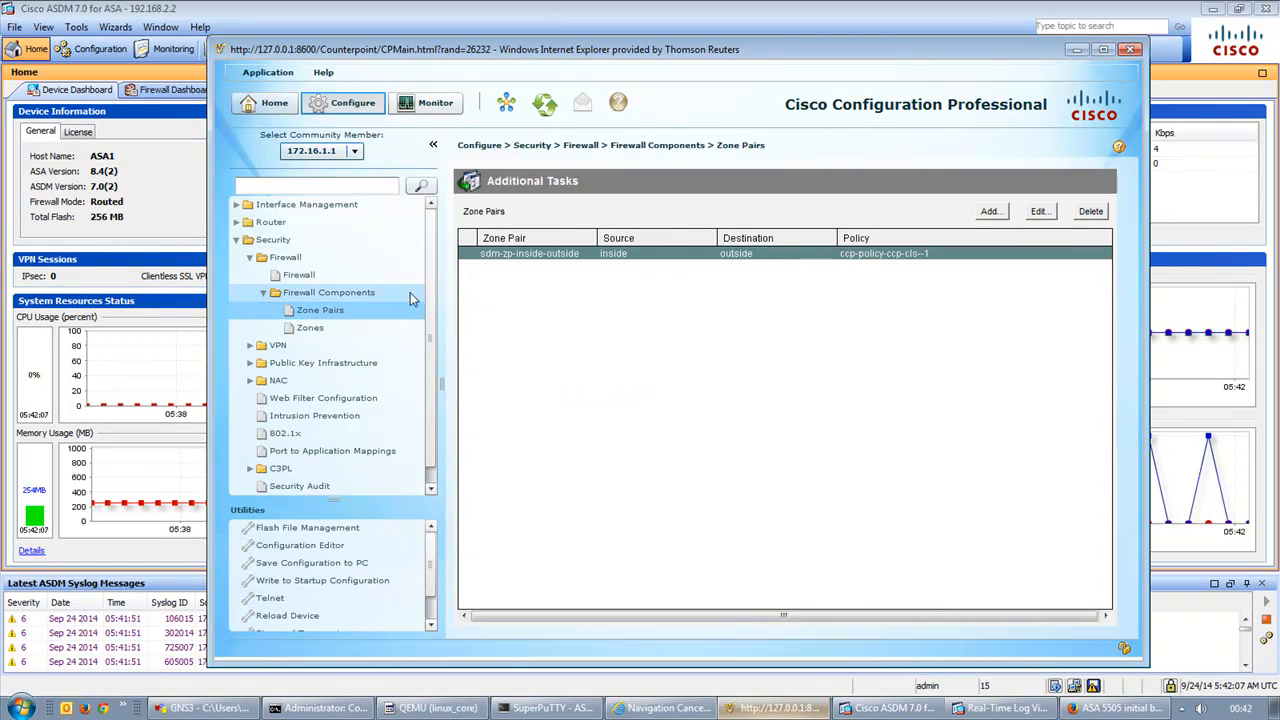
pyautogui.click(303, 275)
pyautogui.click(586, 211)
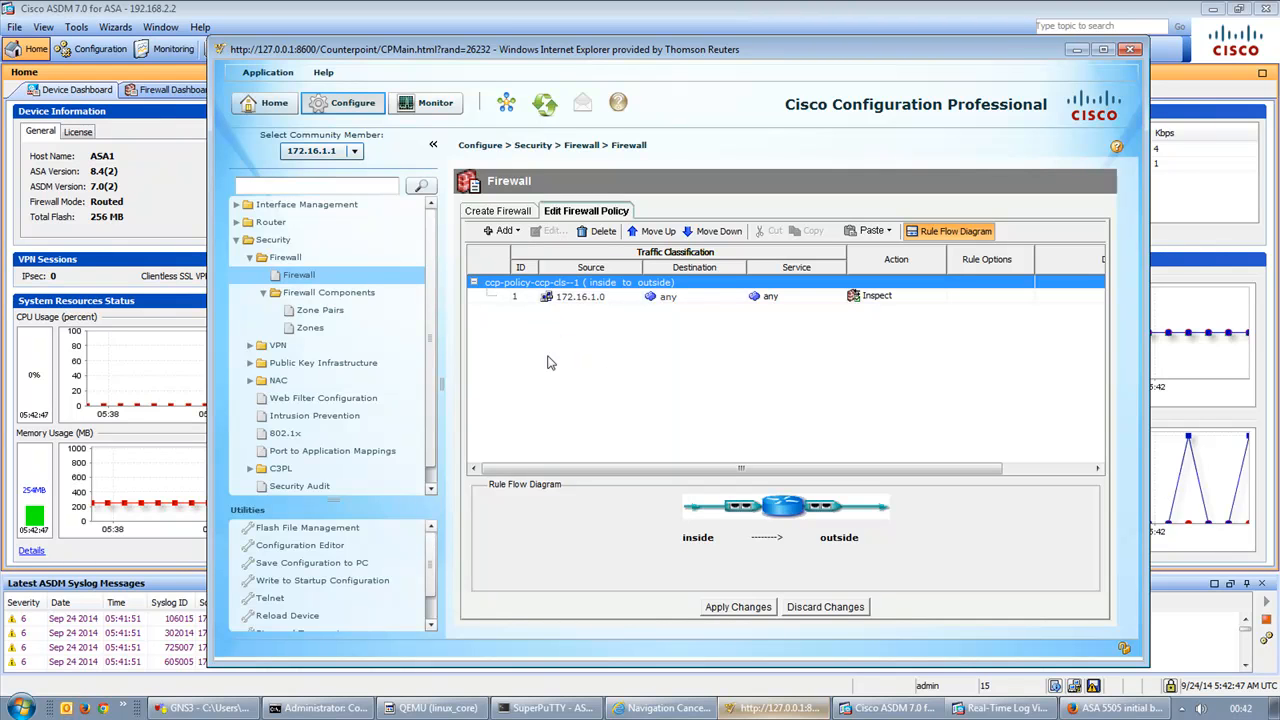
pyautogui.click(200, 708)
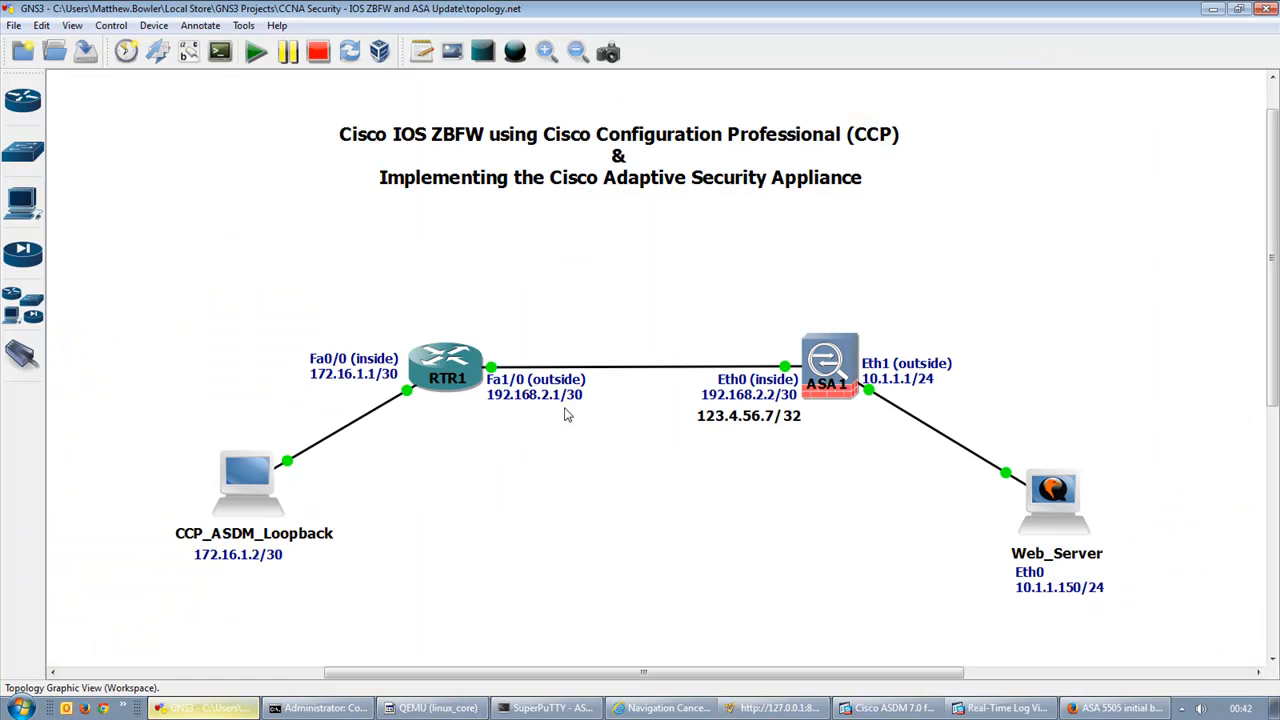